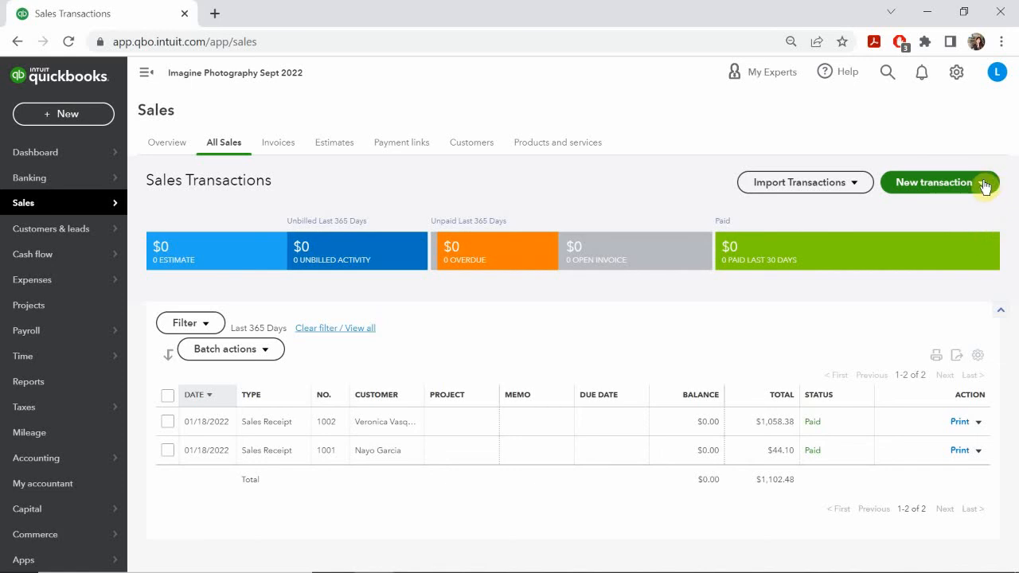
Start a new invoice from the sales transactions list and look over its blank form.
{"action": "left_click", "coordinate": [986, 190]}
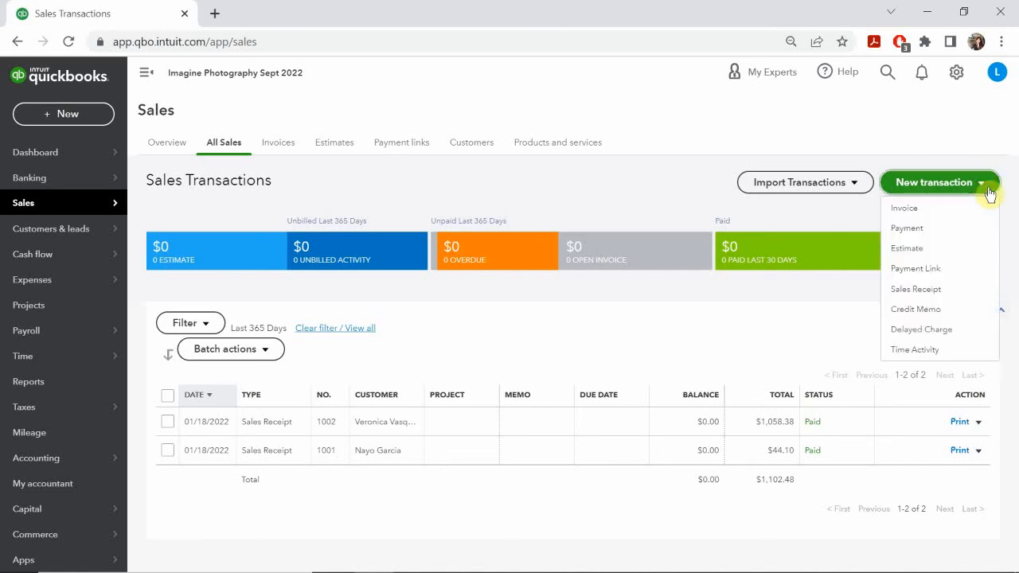
{"action": "left_click", "coordinate": [905, 212]}
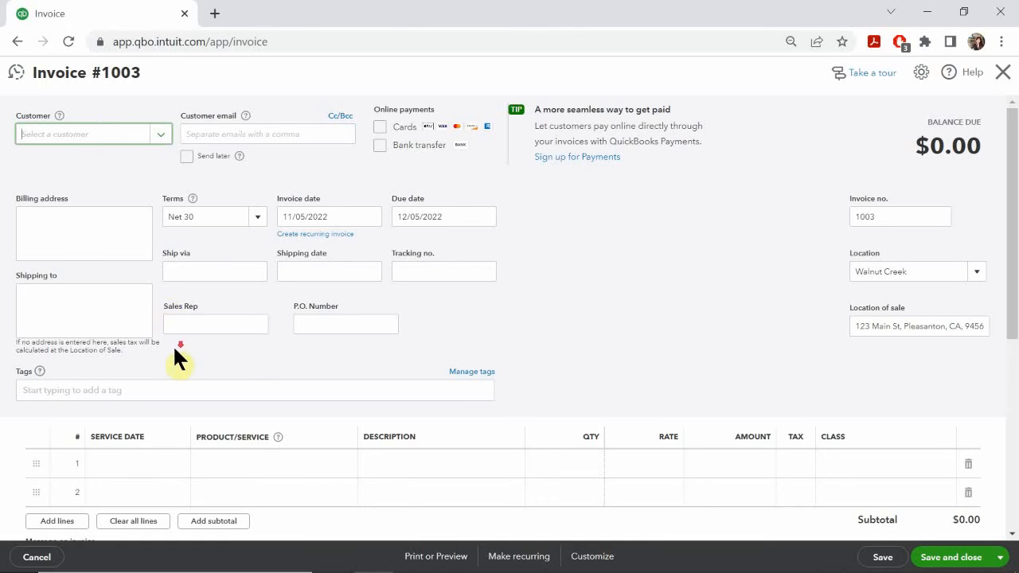
{"action": "scroll", "coordinate": [175, 348], "scroll_direction": "down", "scroll_amount": 1}
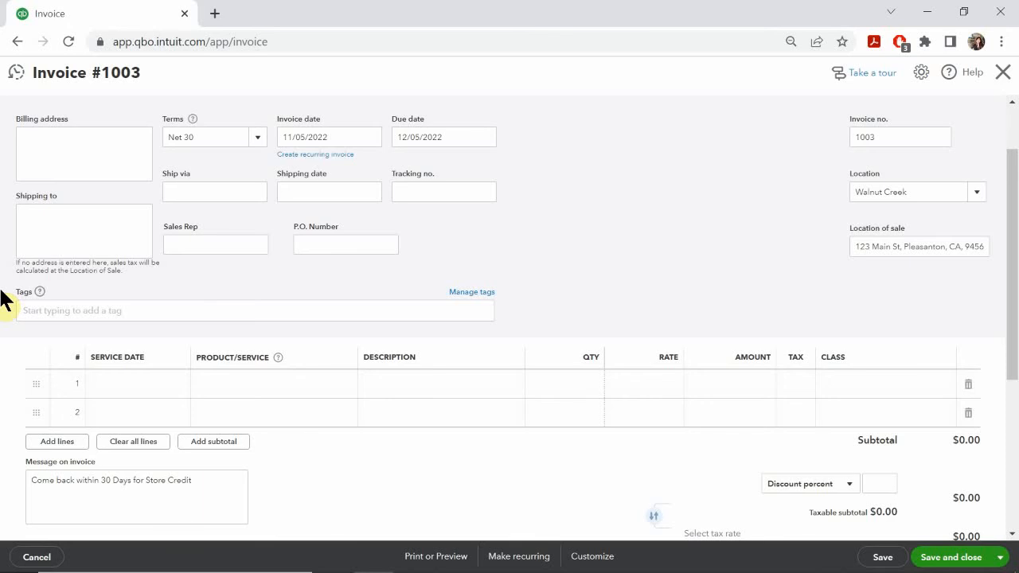
{"action": "scroll", "coordinate": [2, 301], "scroll_direction": "up", "scroll_amount": 1}
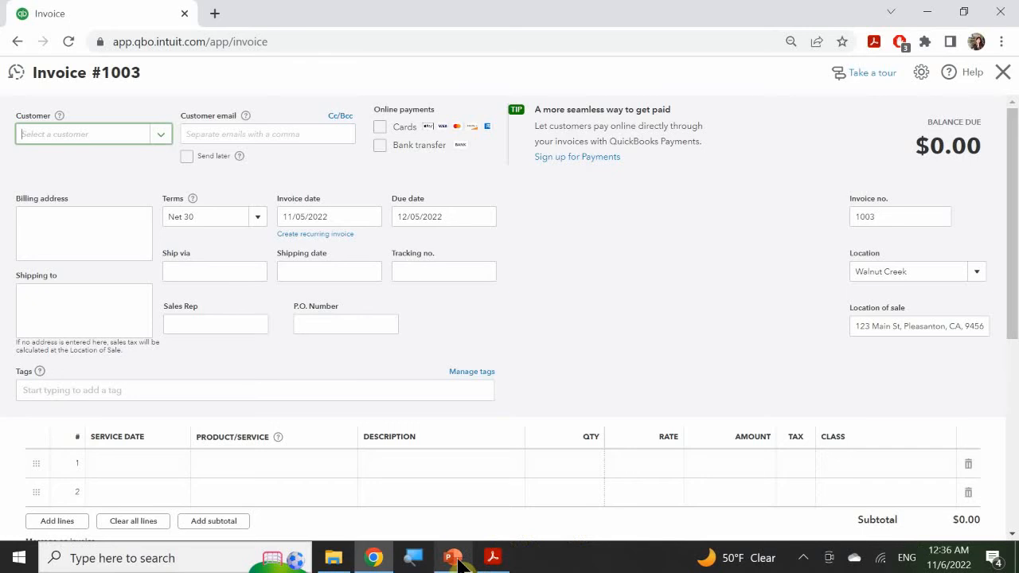
Check the invoice details on the PowerPoint slide, return to QuickBooks and select the customer named there.
{"action": "mouse_move", "coordinate": [452, 557]}
{"action": "left_click", "coordinate": [458, 496]}
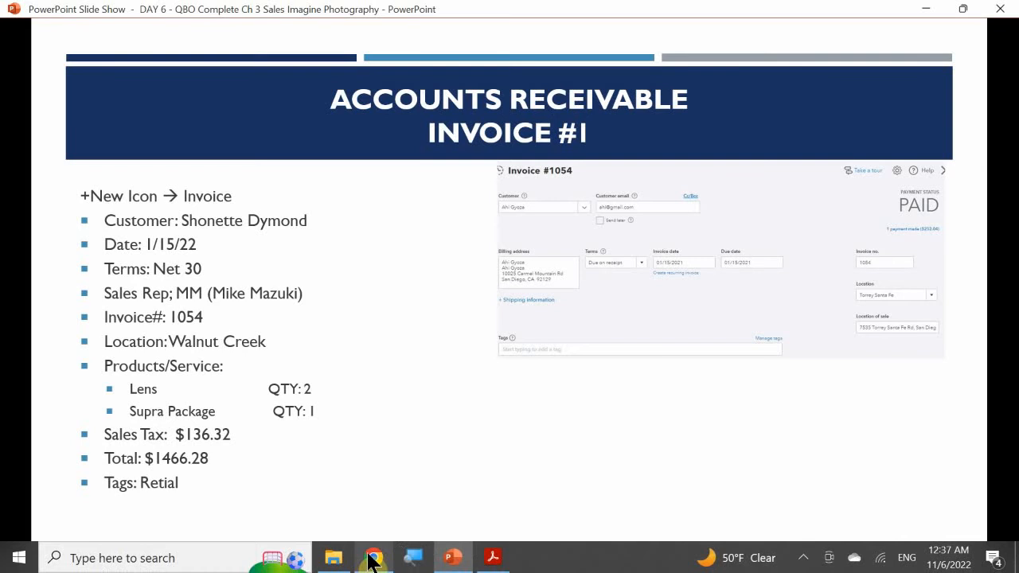
{"action": "left_click", "coordinate": [372, 559]}
{"action": "left_click", "coordinate": [113, 136]}
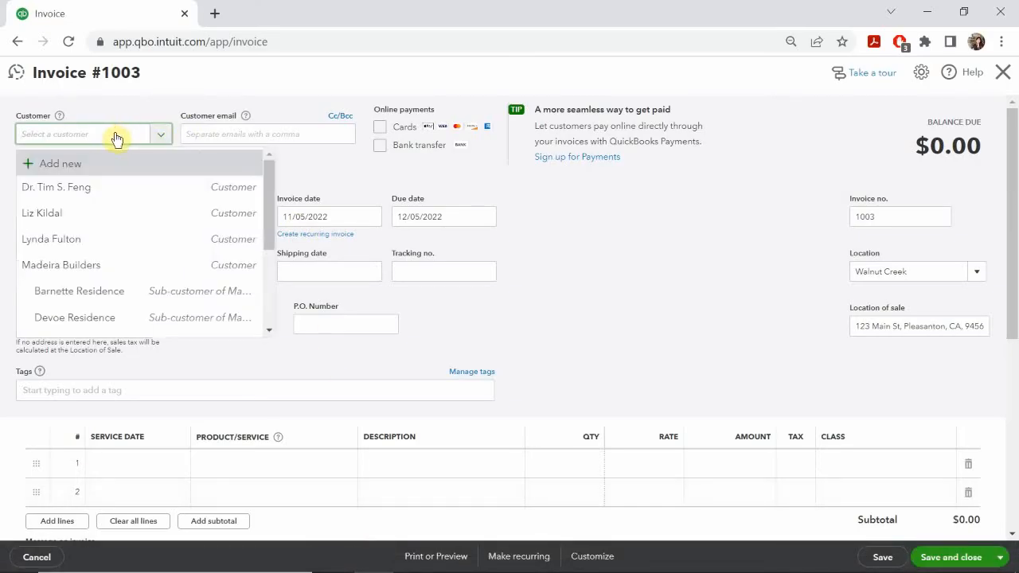
{"action": "type", "text": "sho"}
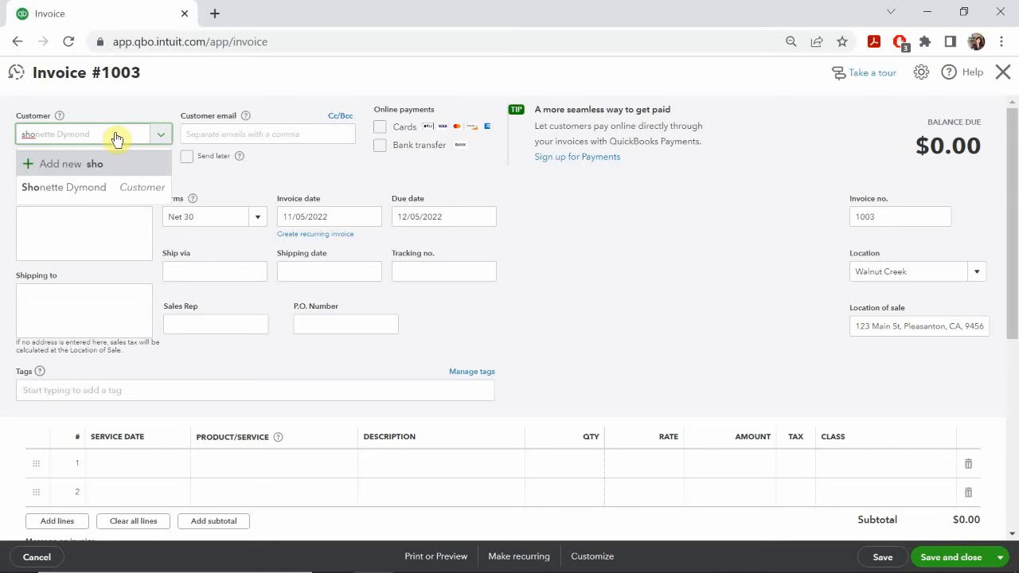
{"action": "left_click", "coordinate": [82, 200]}
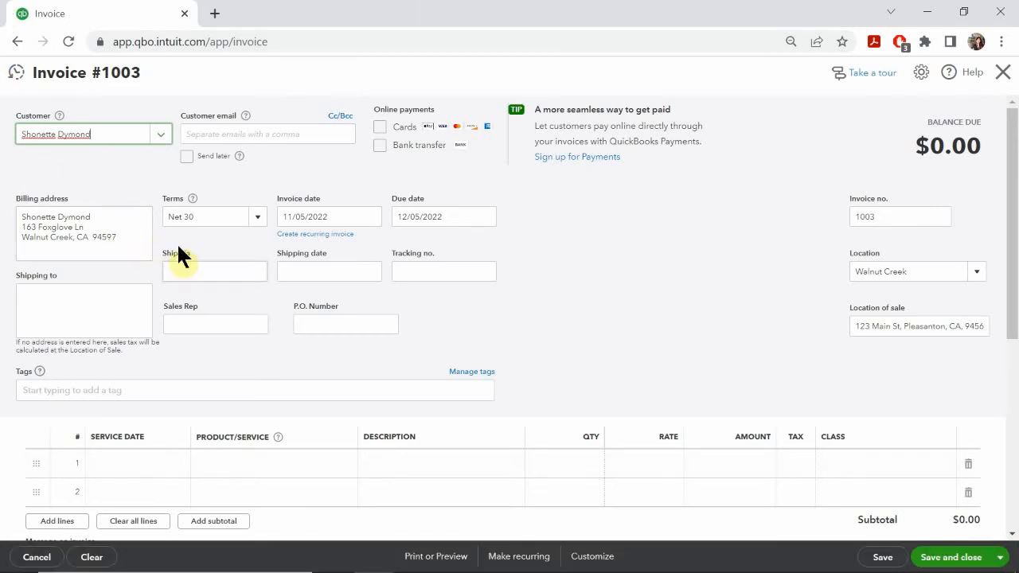
Set the invoice date to 01/15/2022.
{"action": "left_click", "coordinate": [370, 217]}
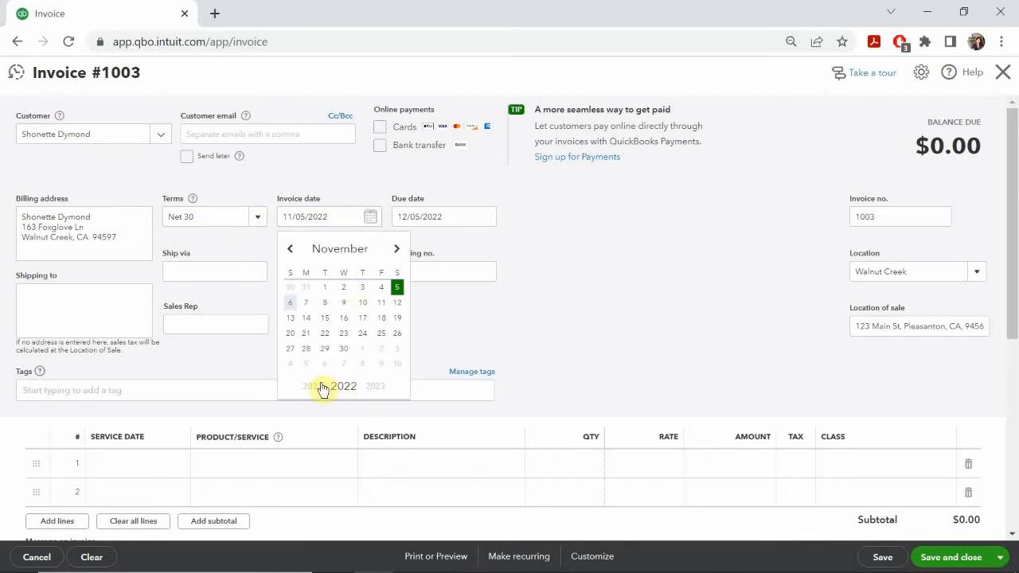
{"action": "left_click", "coordinate": [325, 319]}
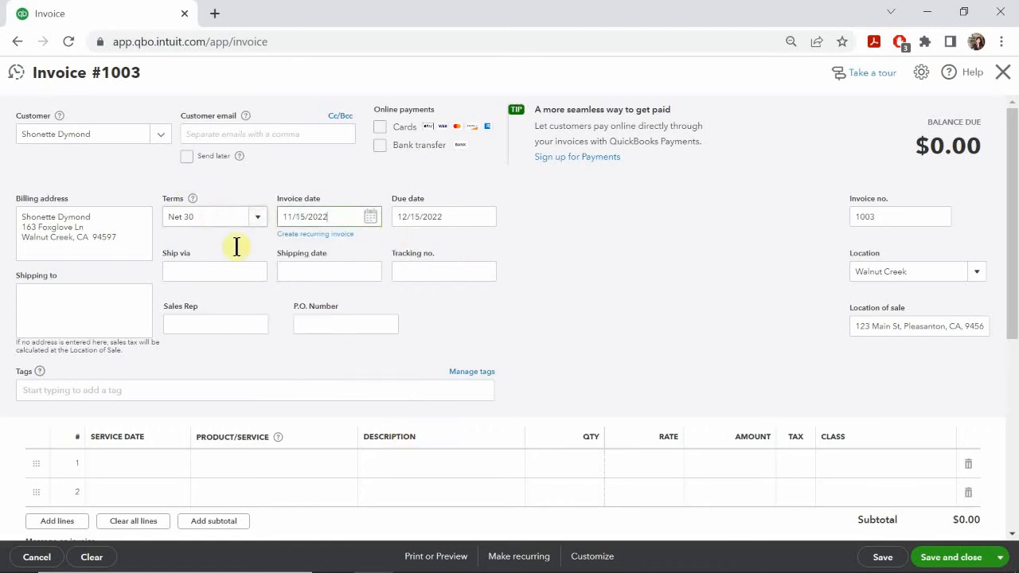
{"action": "left_click", "coordinate": [371, 217]}
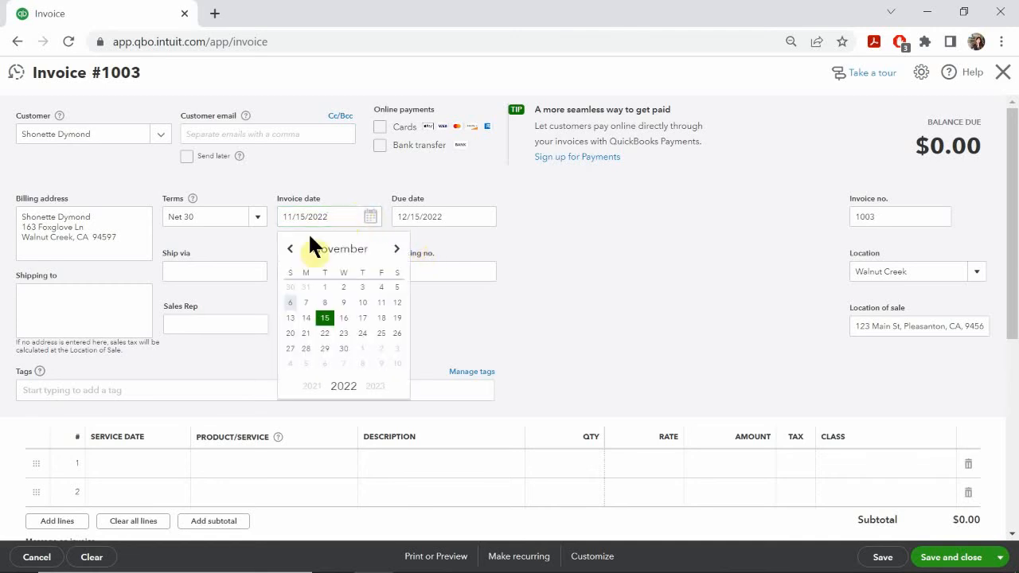
{"action": "left_click", "coordinate": [290, 250]}
{"action": "triple_click", "coordinate": [290, 250]}
{"action": "double_click", "coordinate": [290, 249]}
{"action": "triple_click", "coordinate": [289, 250]}
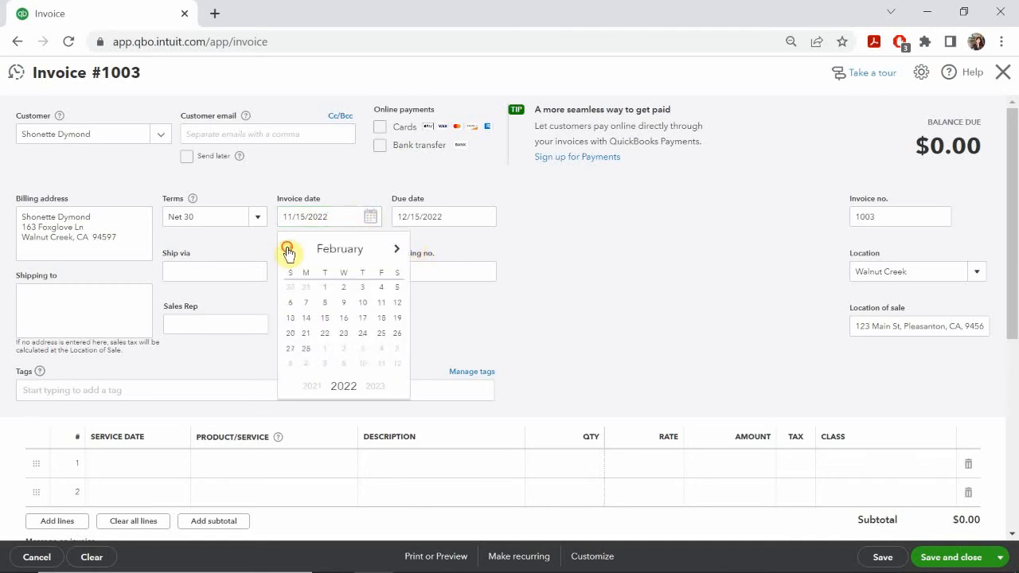
{"action": "left_click", "coordinate": [289, 250]}
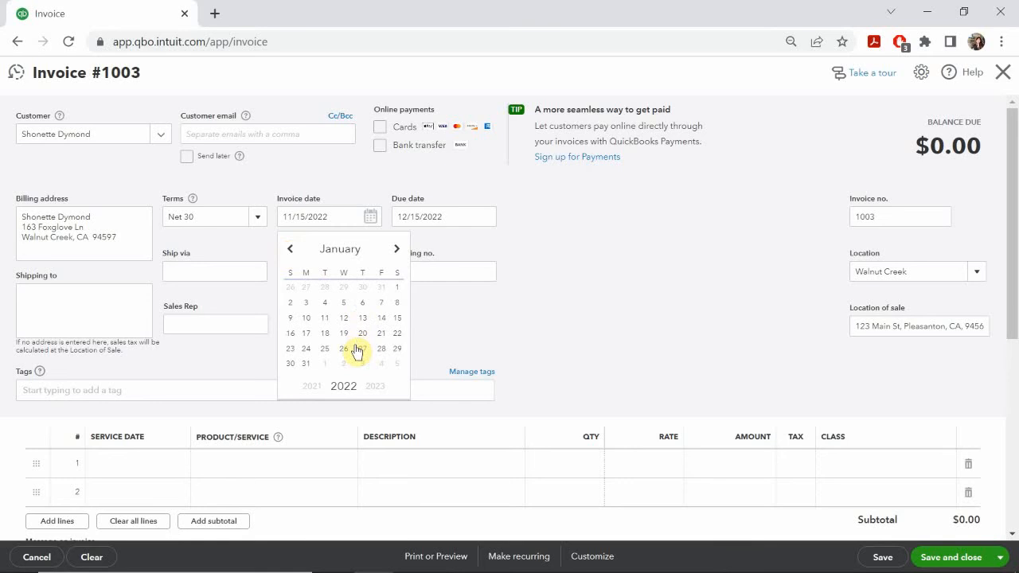
{"action": "left_click", "coordinate": [397, 318]}
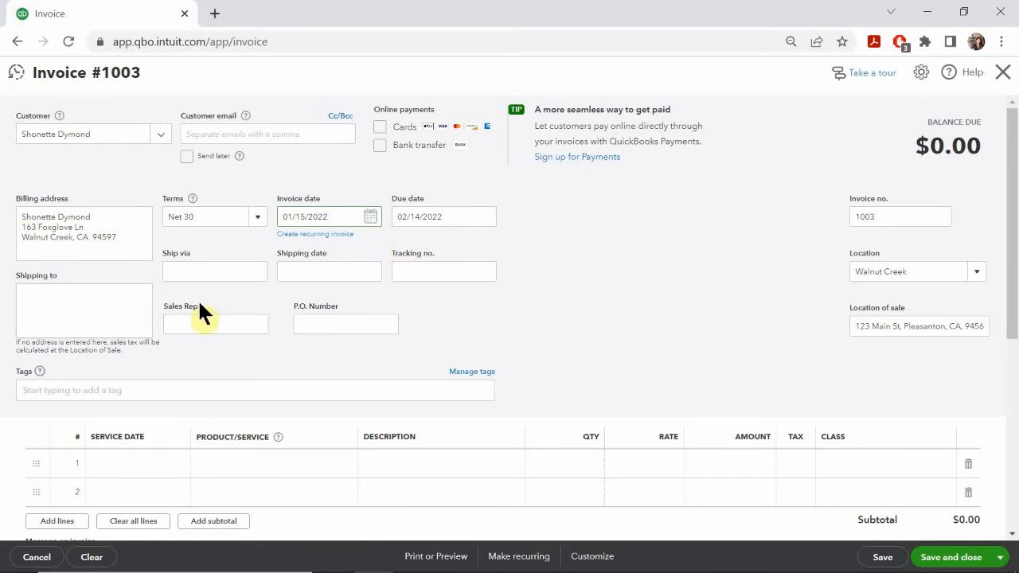
Enter the sales rep's initials and full name, and set the invoice number to 1054.
{"action": "left_click", "coordinate": [199, 323]}
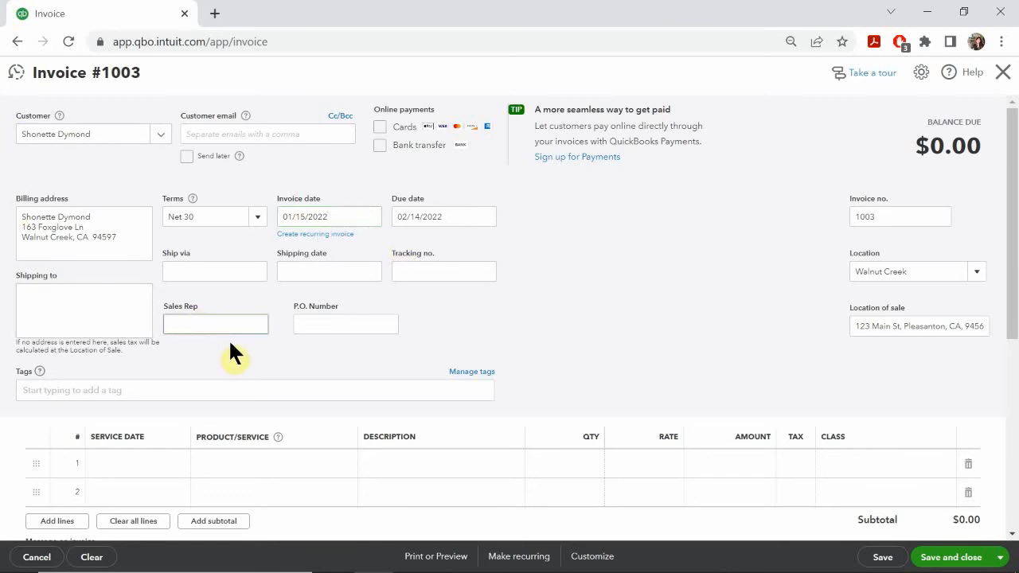
{"action": "type", "text": "MM (Mike Mazuki"}
{"action": "left_click", "coordinate": [893, 220]}
{"action": "type", "text": "1"}
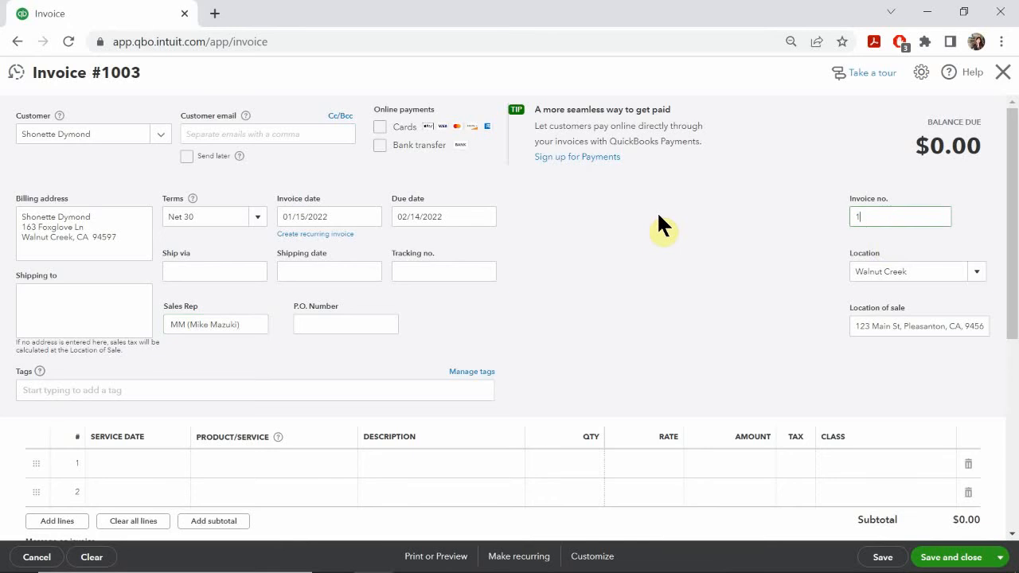
{"action": "type", "text": "054"}
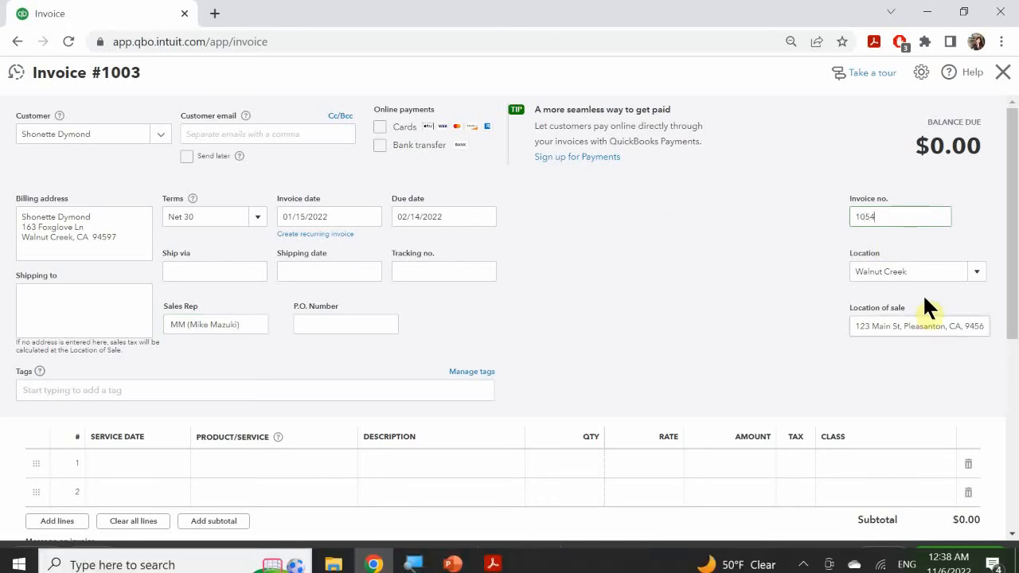
Add the Retail tag to the invoice after checking the tag on the PowerPoint slide.
{"action": "scroll", "coordinate": [334, 330], "scroll_direction": "down", "scroll_amount": 1}
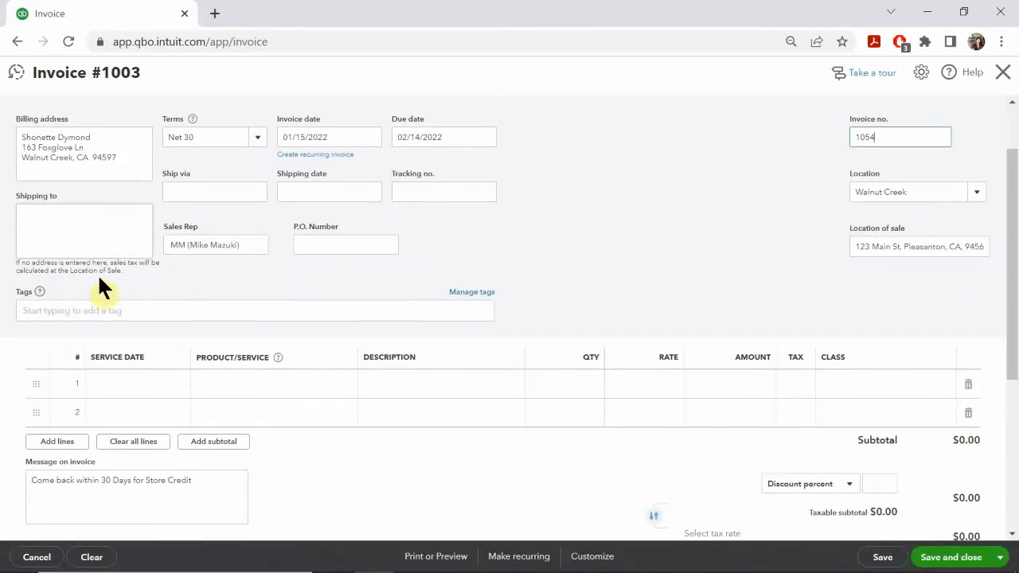
{"action": "left_click", "coordinate": [83, 310]}
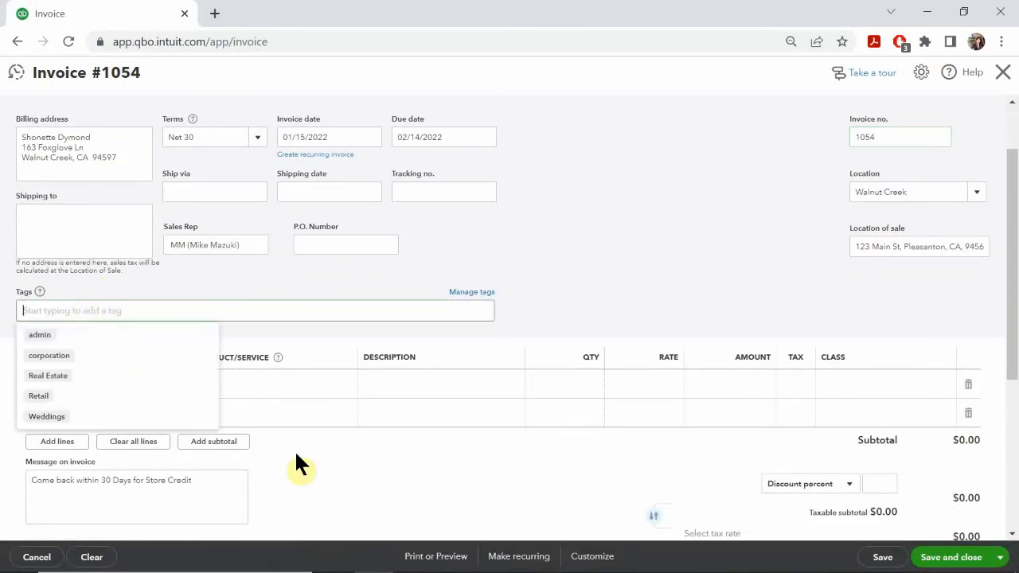
{"action": "left_click", "coordinate": [455, 560]}
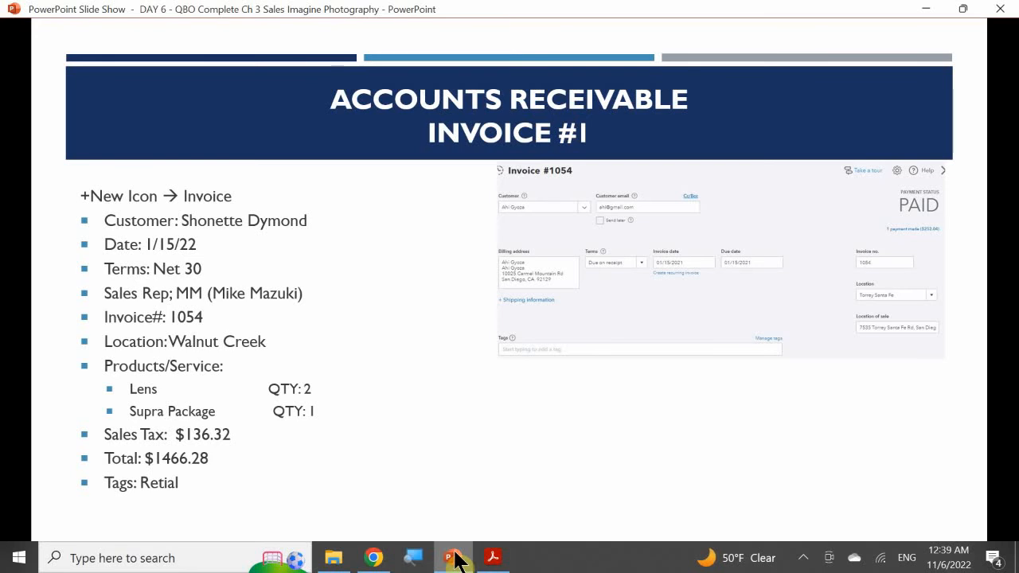
{"action": "left_click", "coordinate": [452, 557]}
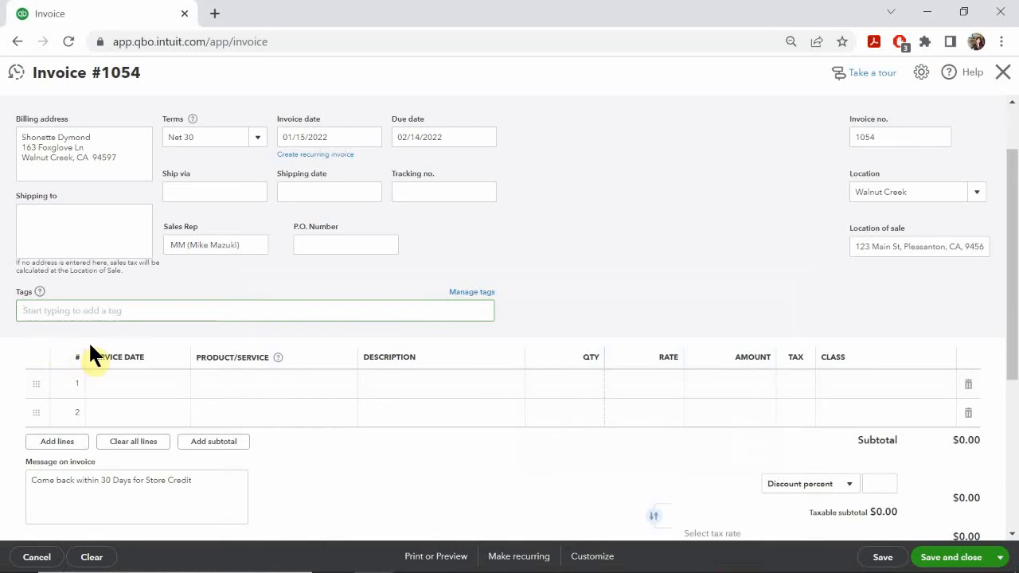
{"action": "type", "text": "re"}
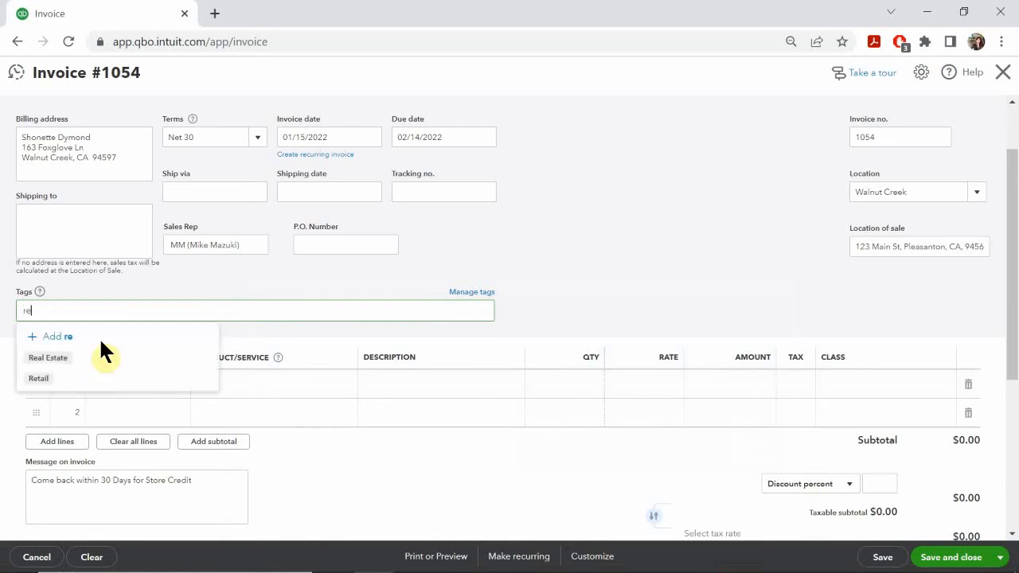
{"action": "left_click", "coordinate": [58, 374]}
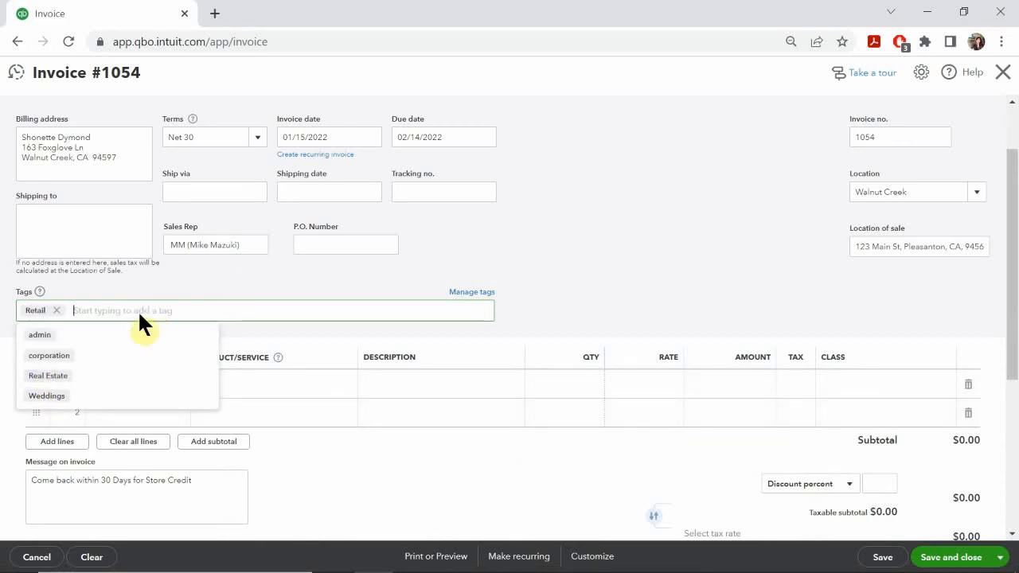
{"action": "left_click", "coordinate": [208, 263]}
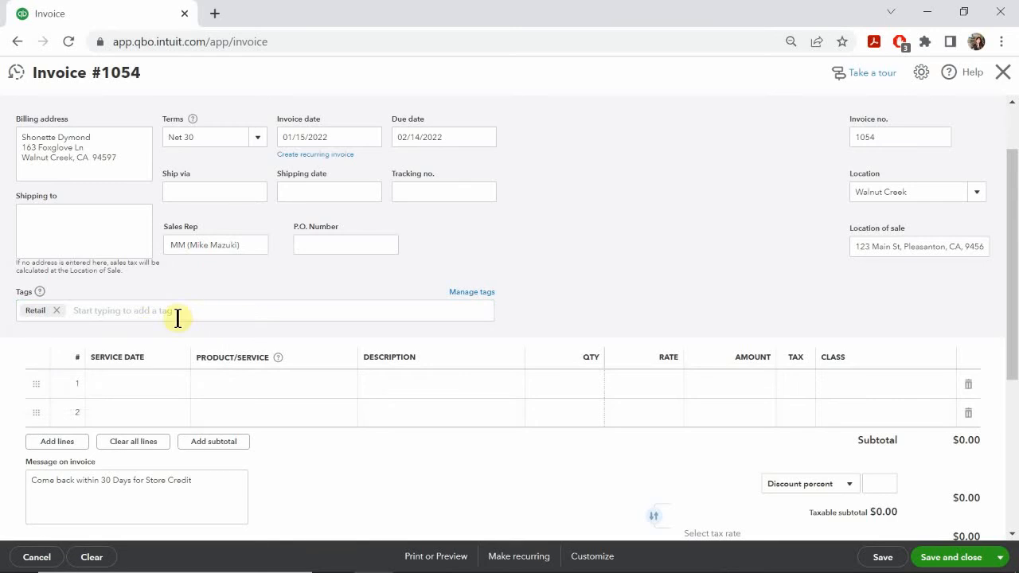
Add the Lens product to the first line of the invoice.
{"action": "left_click", "coordinate": [257, 385]}
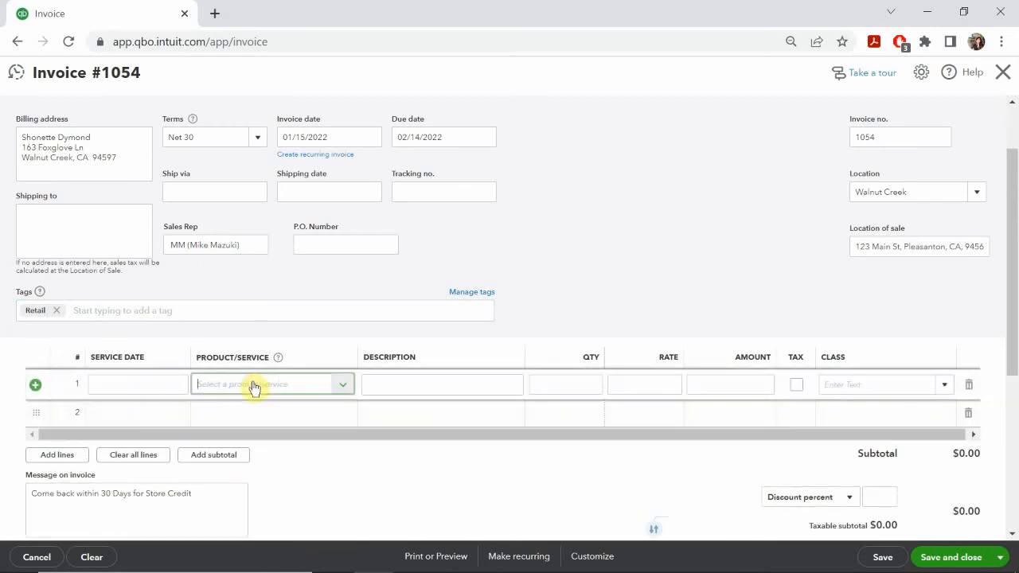
{"action": "type", "text": "ha"}
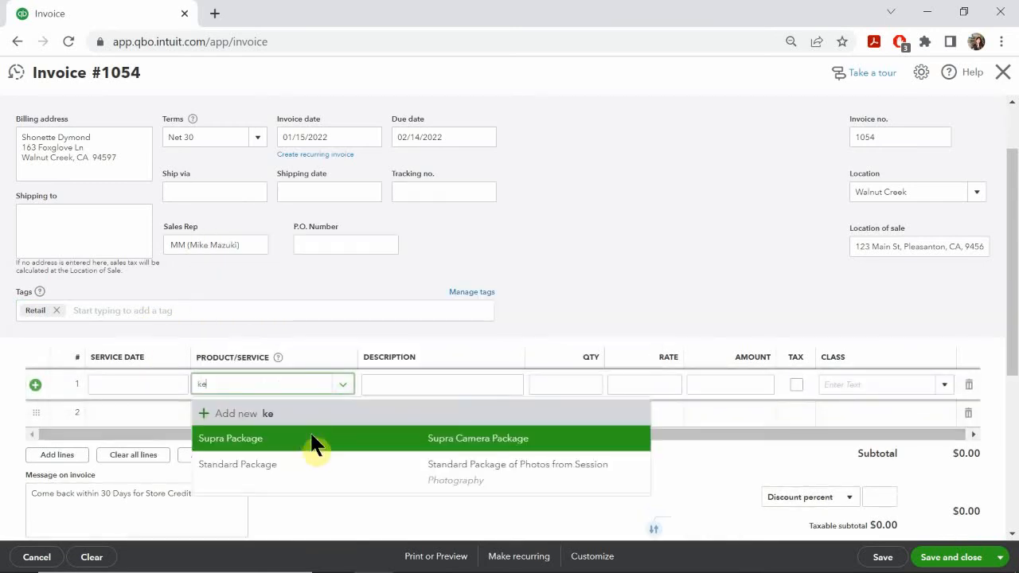
{"action": "key", "text": "BackSpace"}
{"action": "key", "text": "BackSpace"}
{"action": "type", "text": "len"}
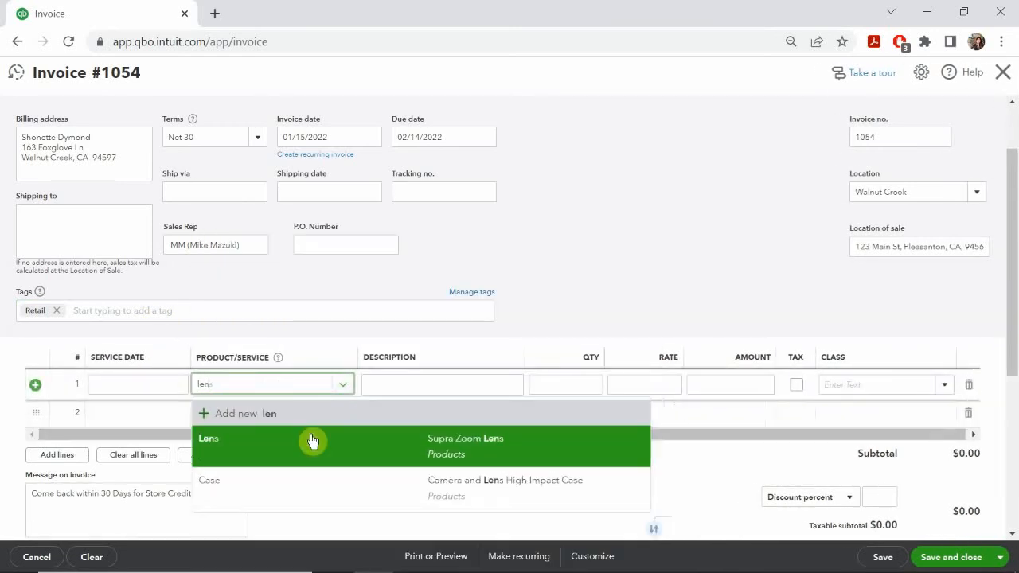
{"action": "left_click", "coordinate": [225, 448]}
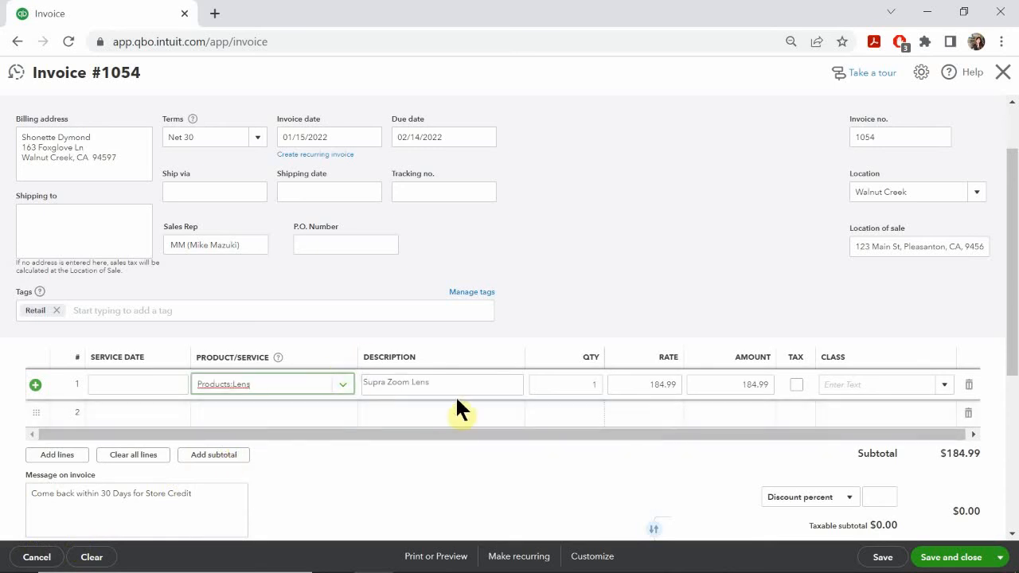
Set the Lens line's quantity to 2, mark it taxable and assign the Store class.
{"action": "left_click", "coordinate": [565, 388]}
{"action": "type", "text": "2"}
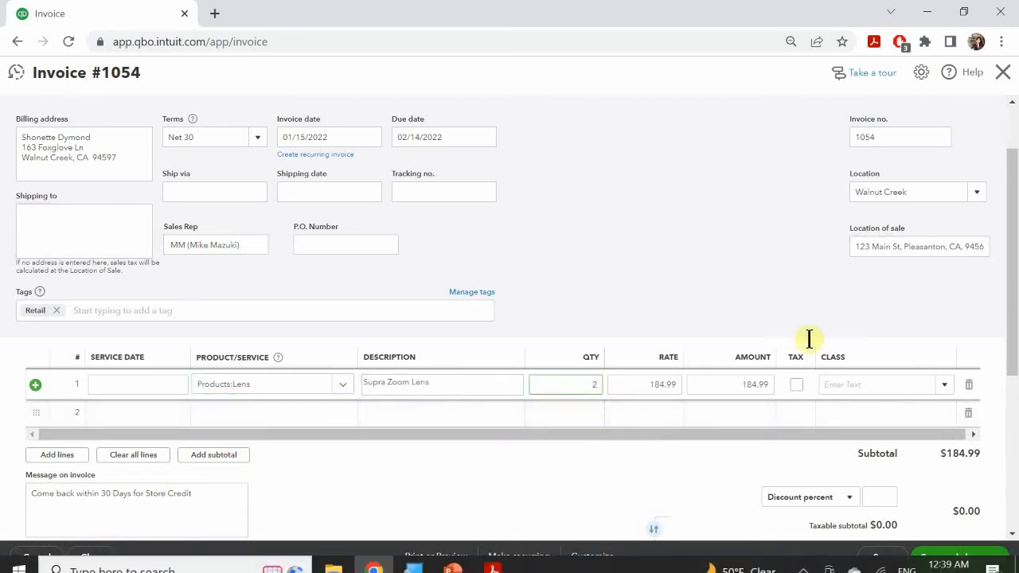
{"action": "left_click", "coordinate": [795, 385]}
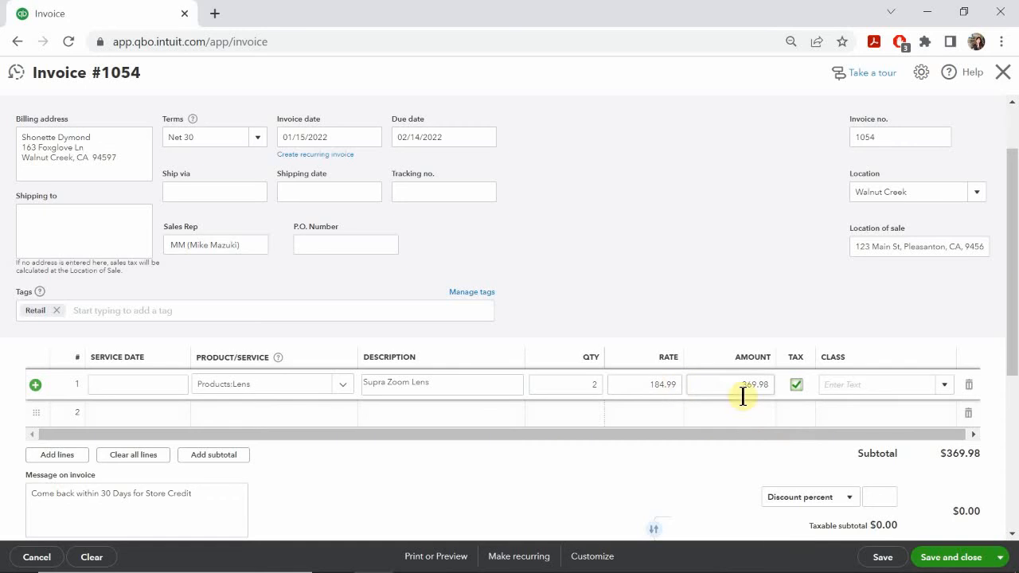
{"action": "left_click", "coordinate": [860, 383]}
{"action": "type", "text": "st"}
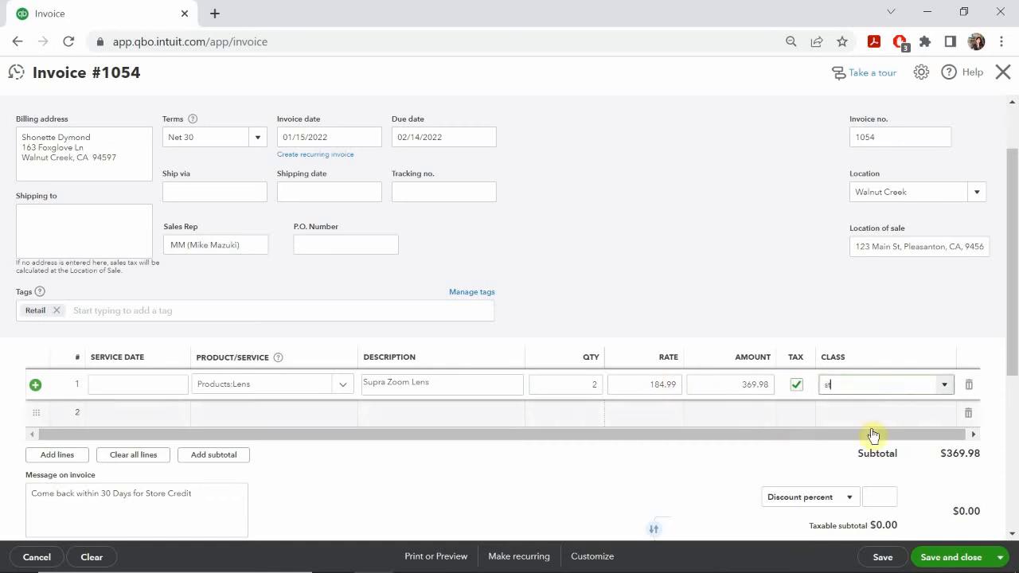
{"action": "left_click", "coordinate": [841, 439]}
Add the Supra Package product bundle to the second line of the invoice.
{"action": "left_click", "coordinate": [239, 413]}
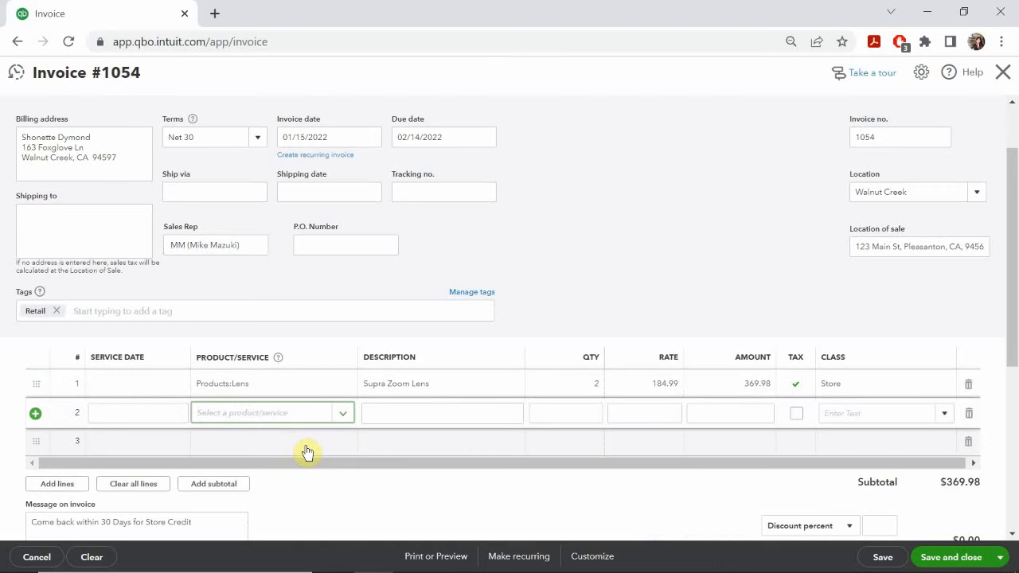
{"action": "type", "text": "supra"}
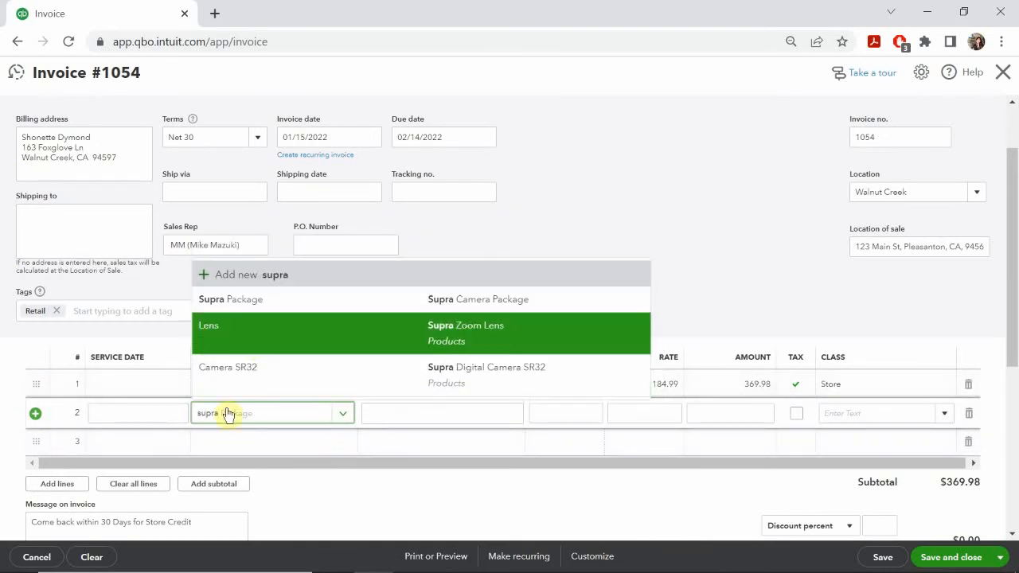
{"action": "left_click", "coordinate": [259, 315]}
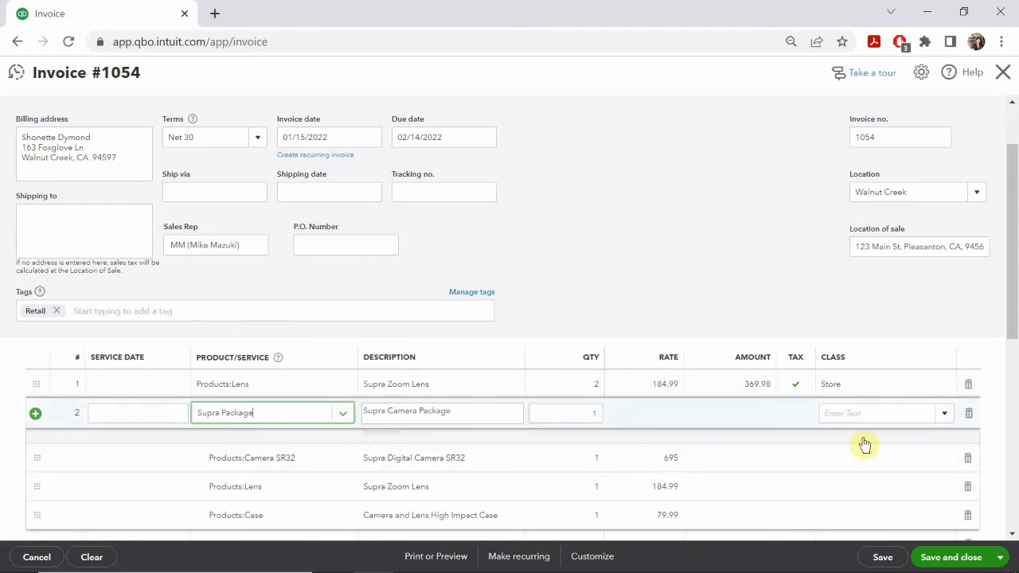
Mark the Camera SR32, Lens and Case items inside the Supra Package as taxable.
{"action": "left_click", "coordinate": [804, 415]}
{"action": "left_click", "coordinate": [798, 445]}
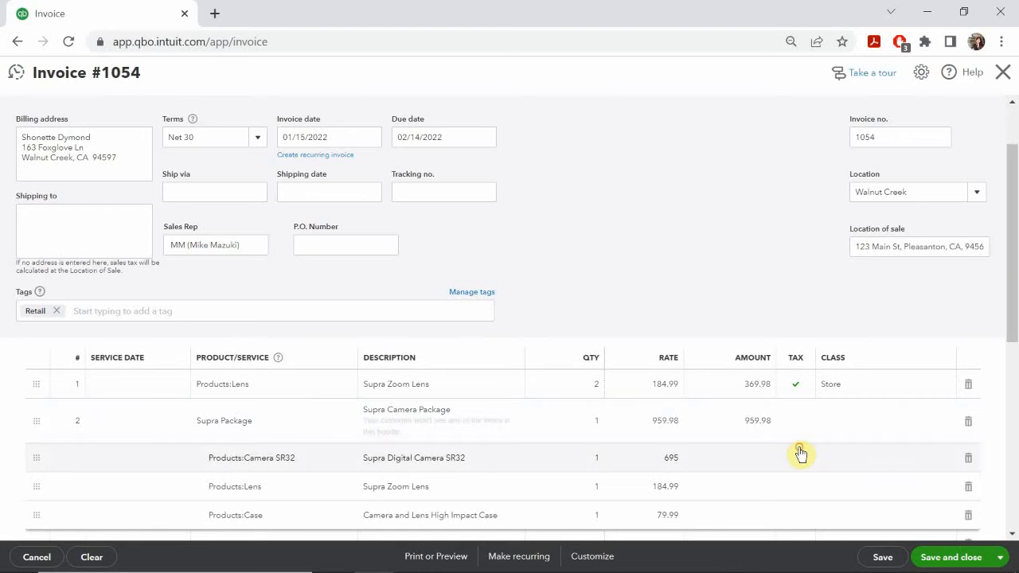
{"action": "left_click", "coordinate": [801, 425]}
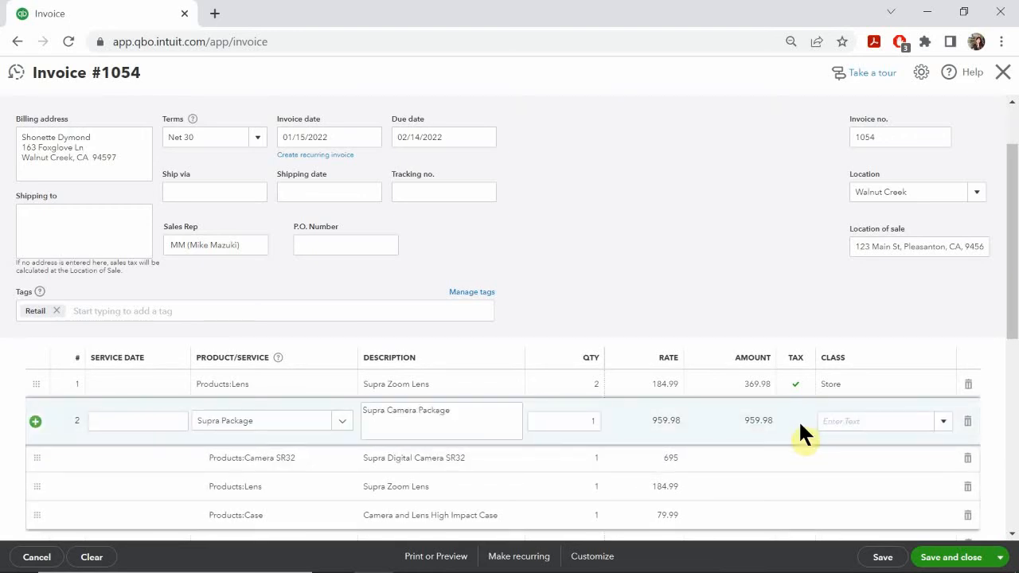
{"action": "left_click", "coordinate": [796, 471]}
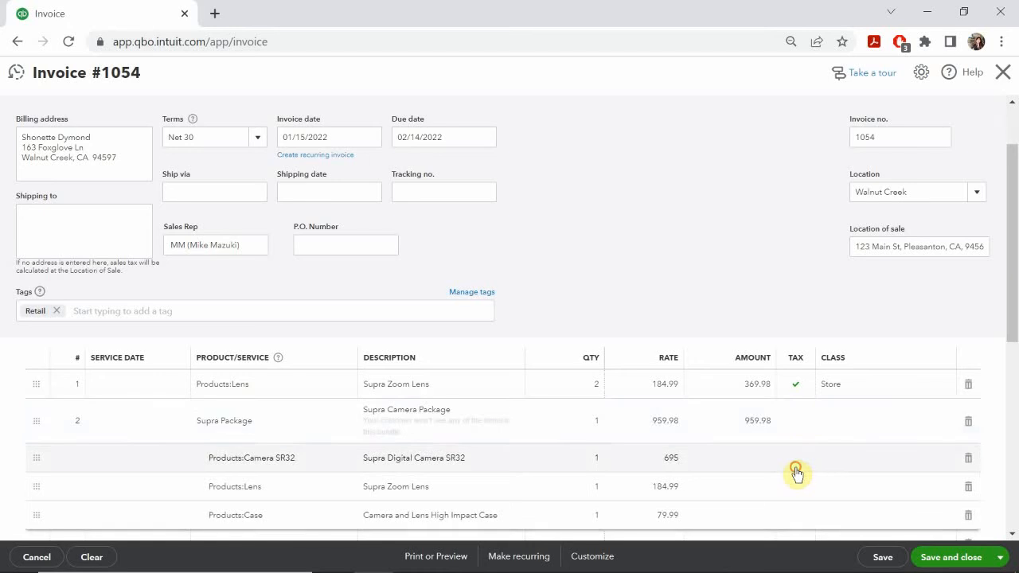
{"action": "scroll", "coordinate": [793, 459], "scroll_direction": "down", "scroll_amount": 1}
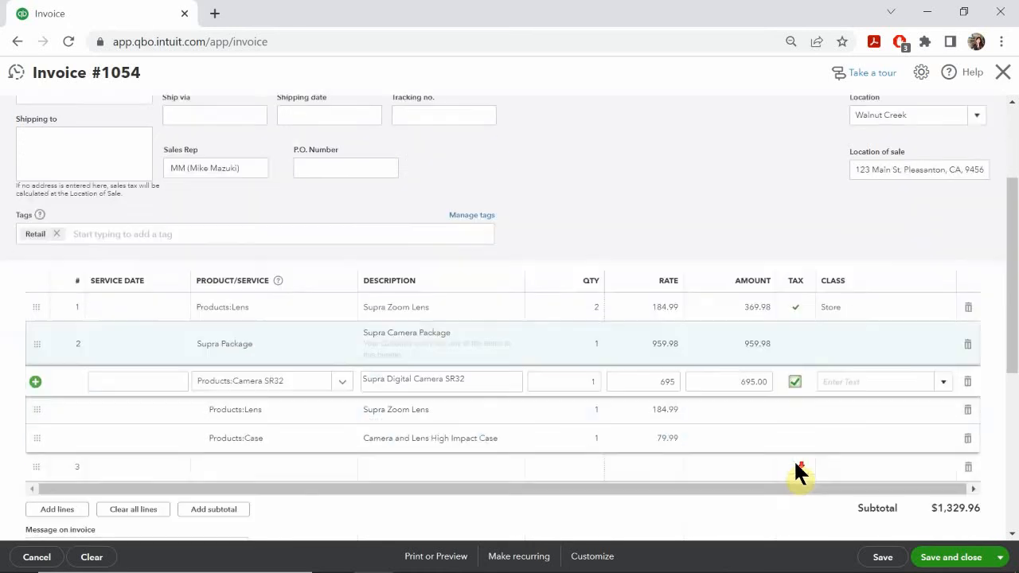
{"action": "left_click", "coordinate": [793, 415]}
{"action": "left_click", "coordinate": [793, 406]}
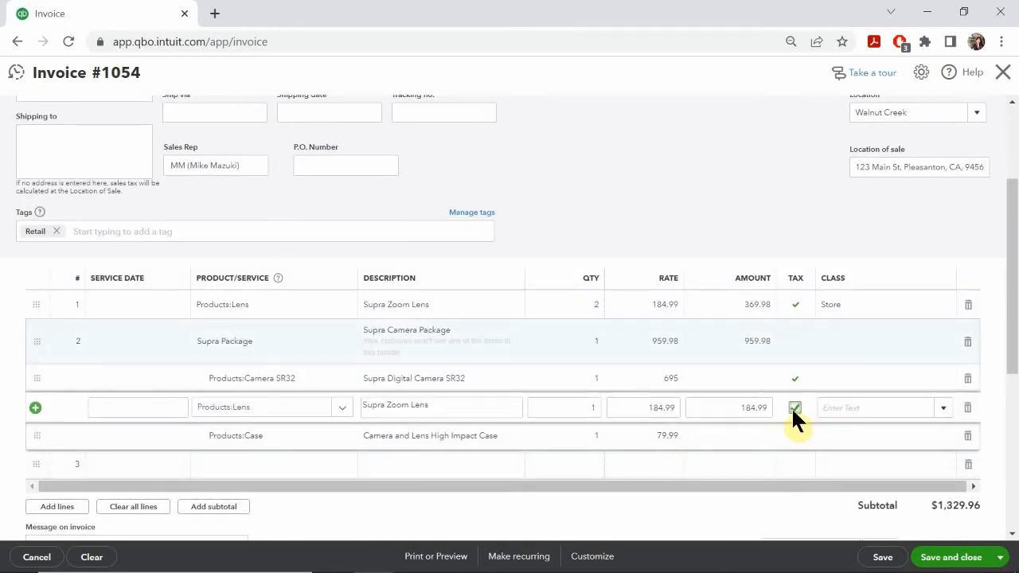
{"action": "left_click", "coordinate": [793, 435]}
{"action": "left_click", "coordinate": [793, 437]}
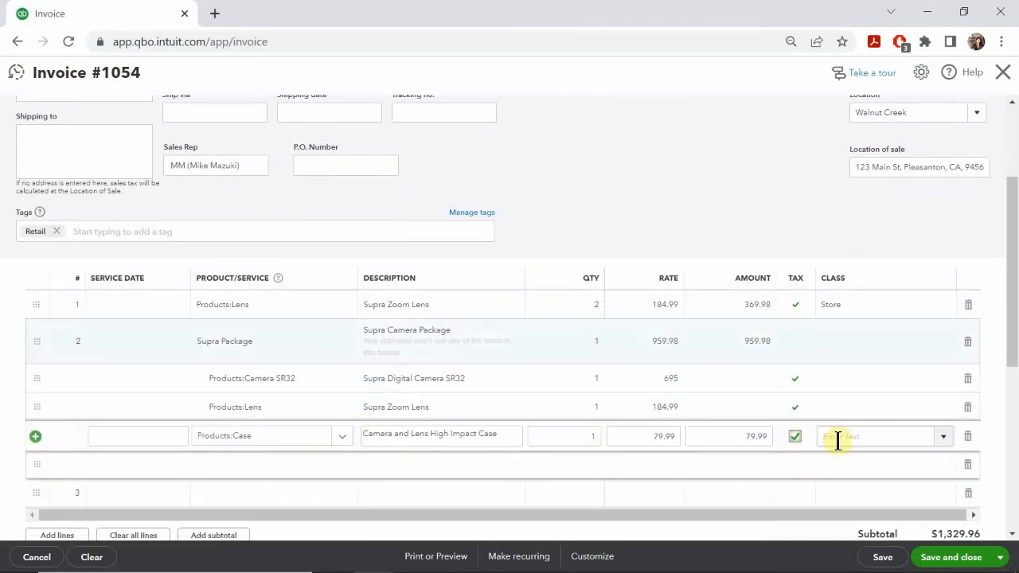
Assign the Store class to the Supra Package line.
{"action": "scroll", "coordinate": [872, 418], "scroll_direction": "up", "scroll_amount": 2}
{"action": "scroll", "coordinate": [864, 432], "scroll_direction": "down", "scroll_amount": 1}
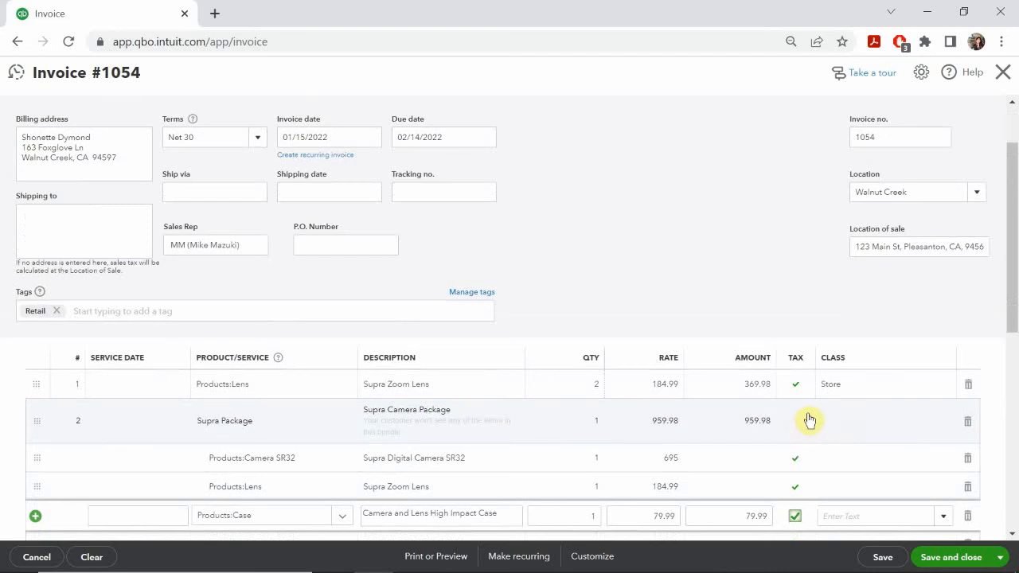
{"action": "left_click", "coordinate": [859, 419]}
{"action": "type", "text": "st"}
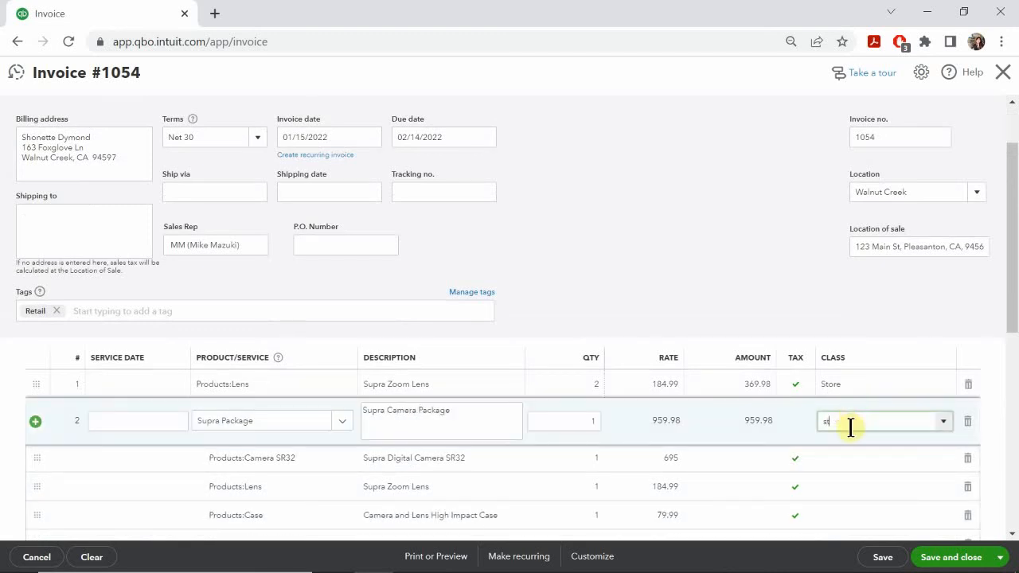
{"action": "left_click", "coordinate": [838, 469]}
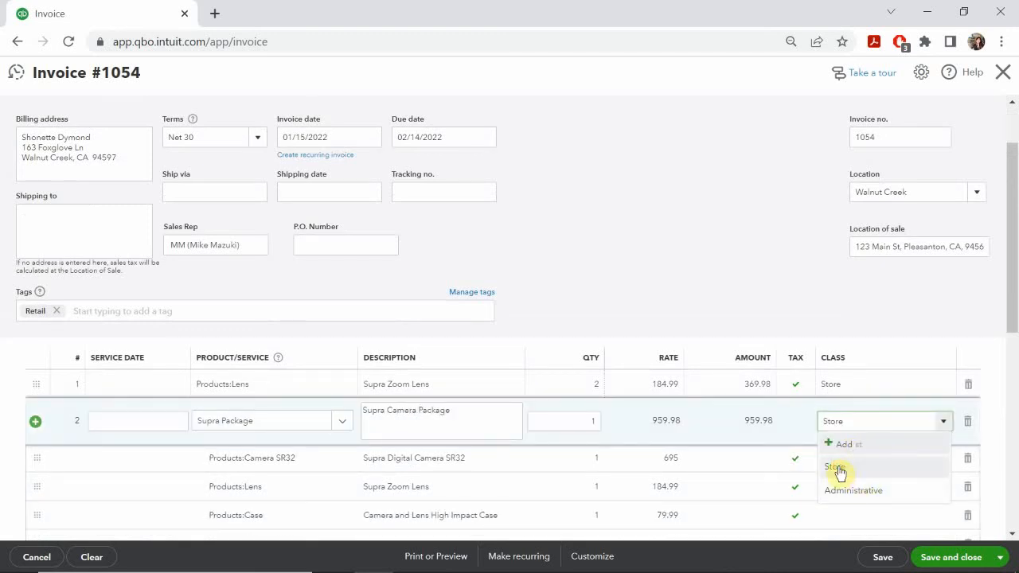
{"action": "scroll", "coordinate": [878, 454], "scroll_direction": "down", "scroll_amount": 3}
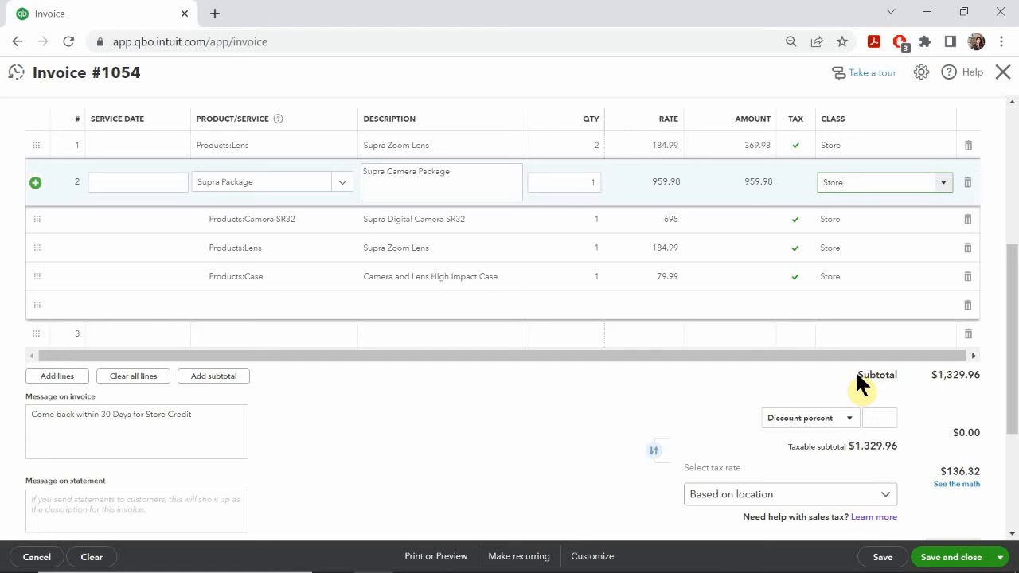
{"action": "left_click", "coordinate": [911, 376]}
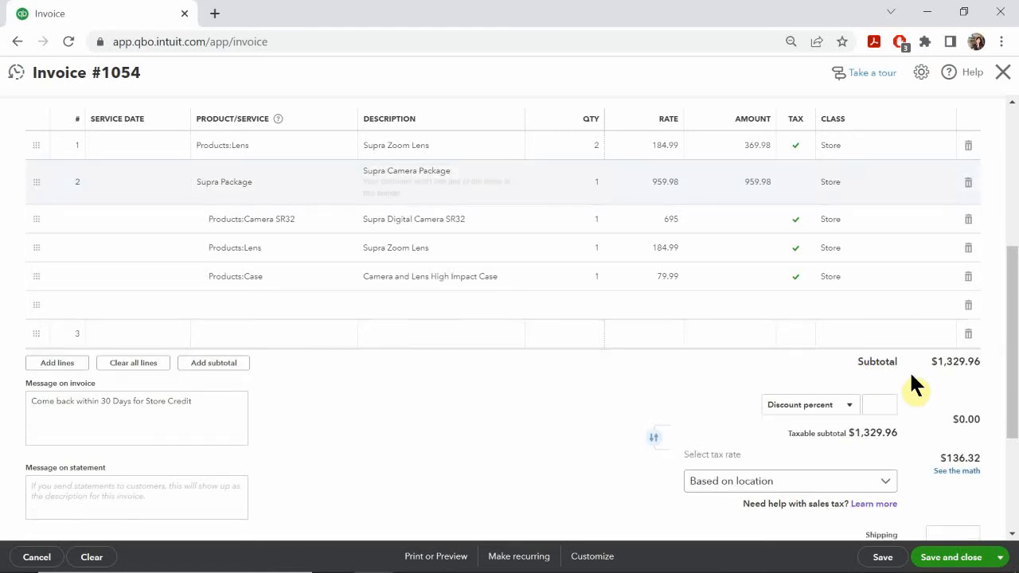
Set the invoice's sales tax rate to the custom rate Santa Clara, CA (10.25%).
{"action": "scroll", "coordinate": [908, 371], "scroll_direction": "down", "scroll_amount": 1}
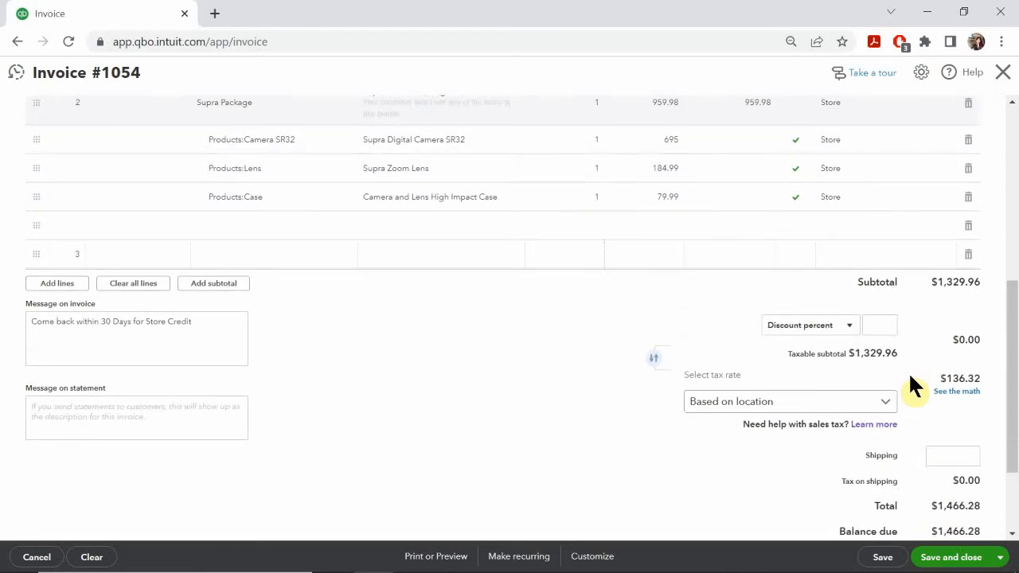
{"action": "left_click", "coordinate": [748, 406]}
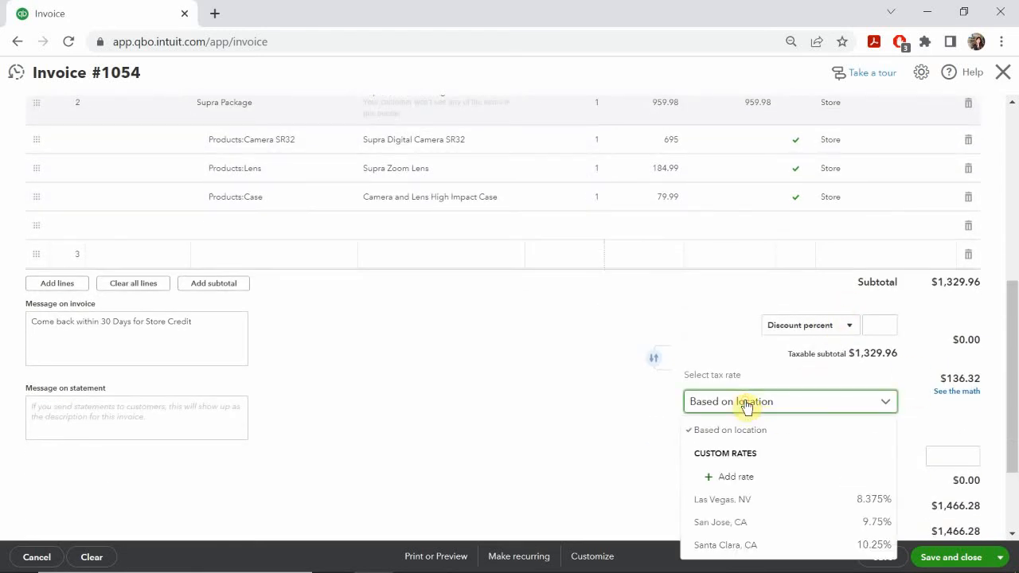
{"action": "left_click", "coordinate": [706, 552]}
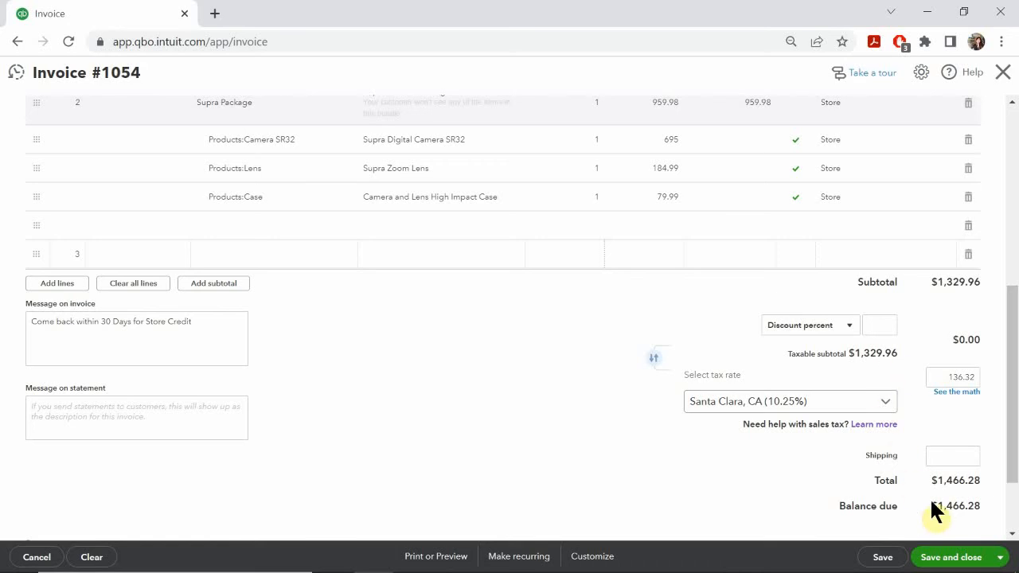
Save and close the invoice, accepting the missing Class fields.
{"action": "scroll", "coordinate": [945, 515], "scroll_direction": "down", "scroll_amount": 1}
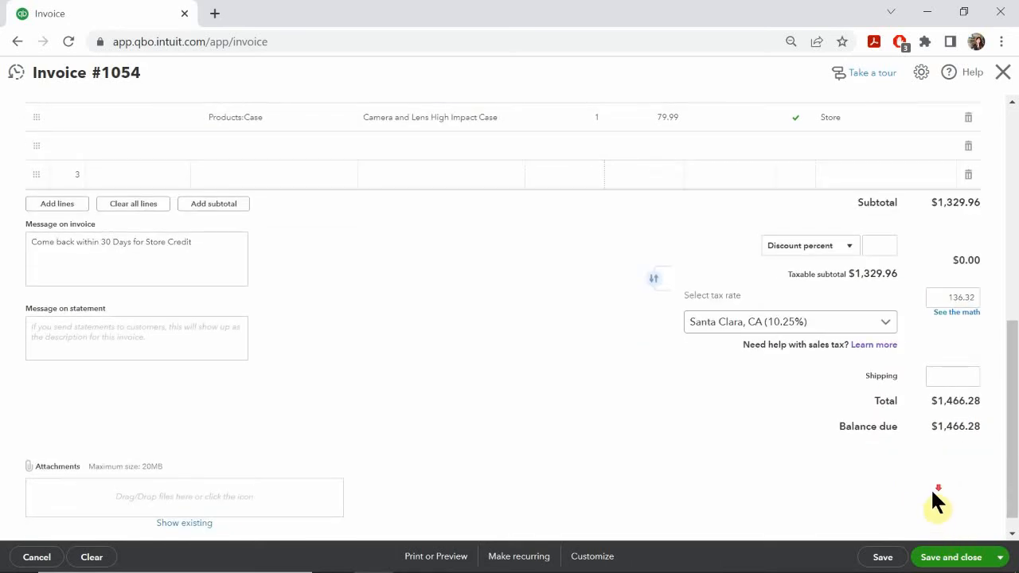
{"action": "scroll", "coordinate": [941, 497], "scroll_direction": "down", "scroll_amount": 1}
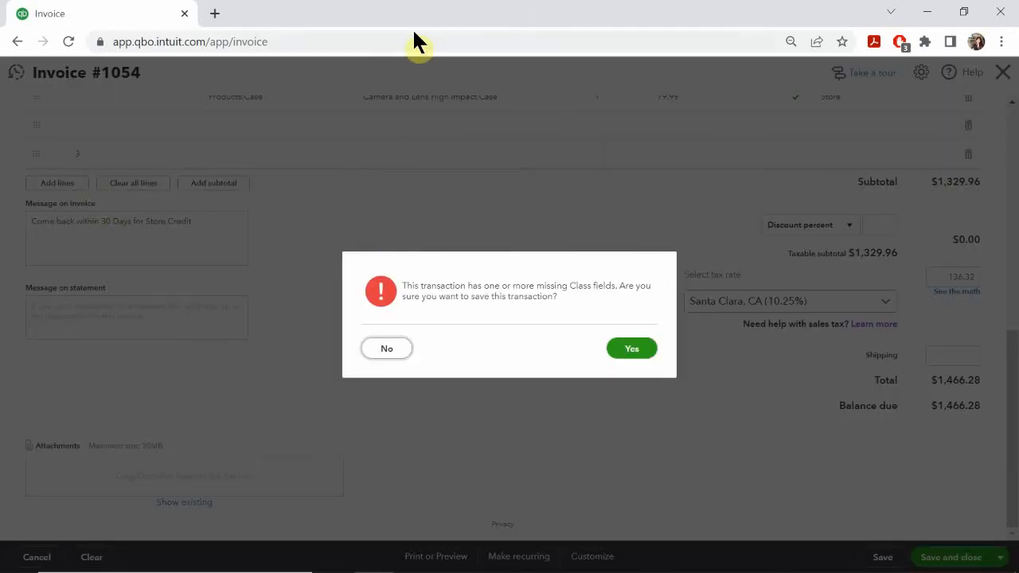
{"action": "left_click", "coordinate": [611, 350]}
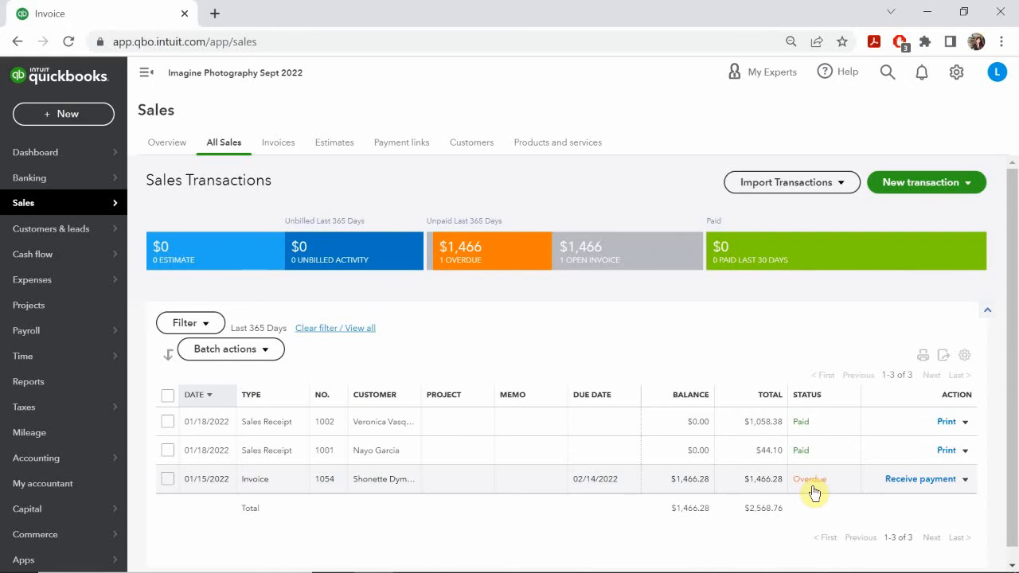
Check the customers' open balances in the customer list, and return to the list of all sales transactions.
{"action": "left_click", "coordinate": [477, 143]}
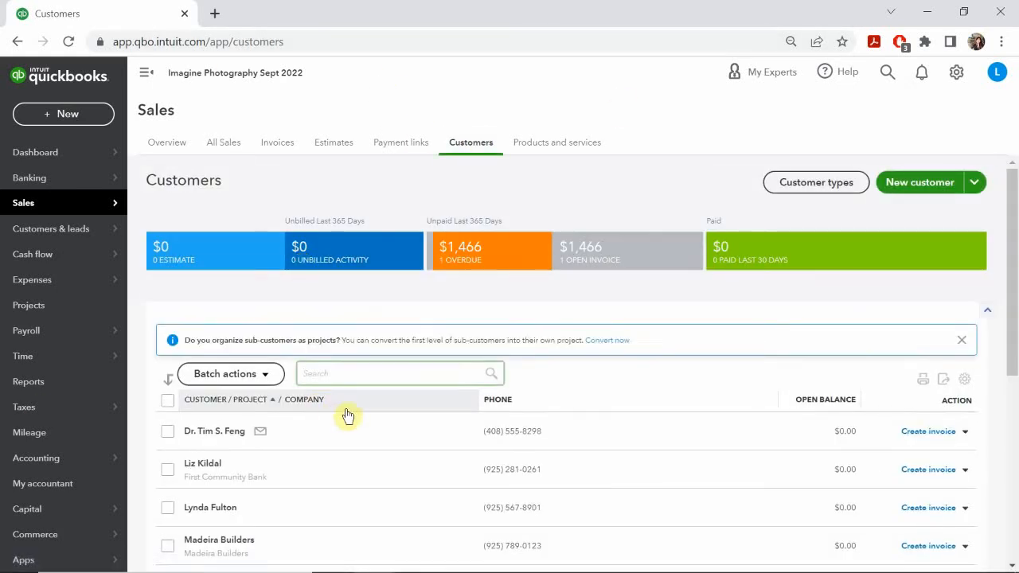
{"action": "scroll", "coordinate": [348, 416], "scroll_direction": "down", "scroll_amount": 1}
{"action": "scroll", "coordinate": [348, 416], "scroll_direction": "down", "scroll_amount": 5}
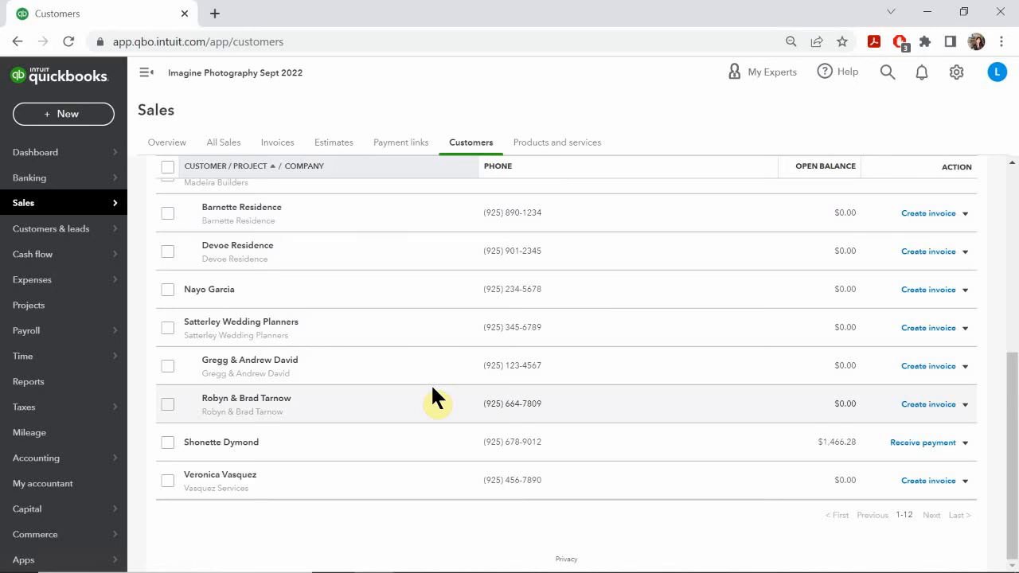
{"action": "left_click", "coordinate": [223, 148]}
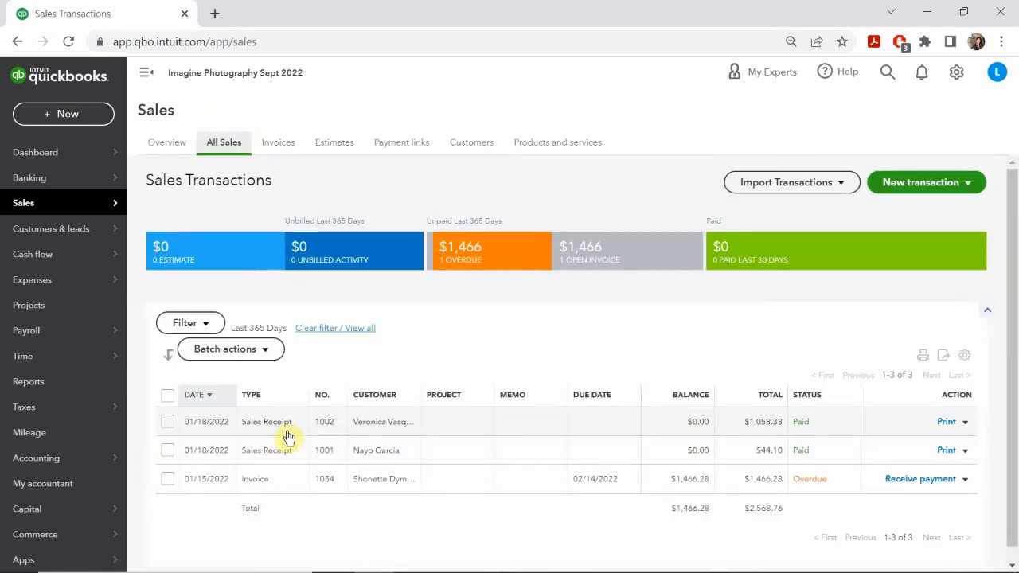
{"action": "scroll", "coordinate": [288, 436], "scroll_direction": "down", "scroll_amount": 1}
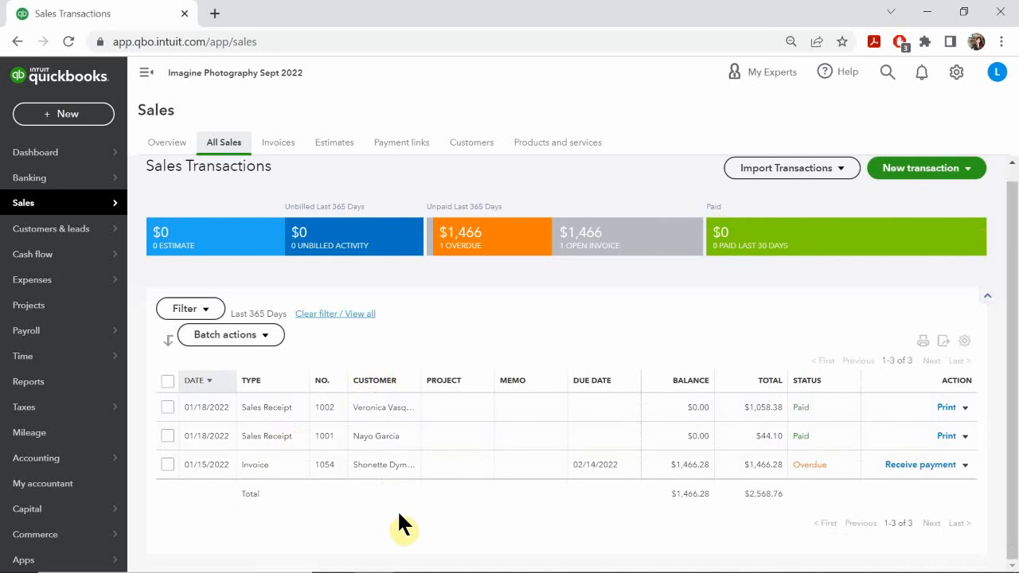
Switch to the PowerPoint slide show and advance to the Accounts Receivable Invoice #2 slide.
{"action": "mouse_move", "coordinate": [493, 568]}
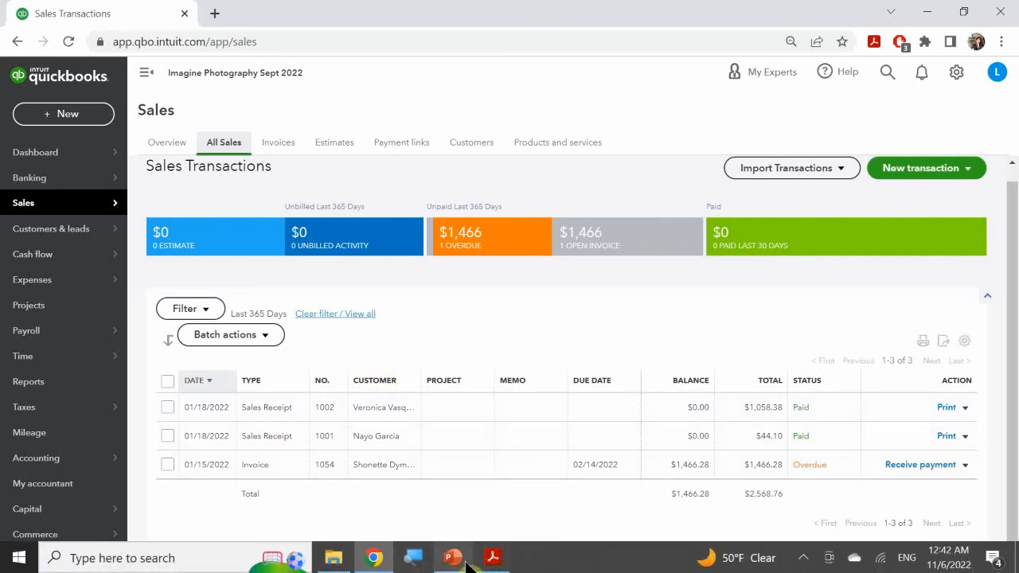
{"action": "left_click", "coordinate": [467, 554]}
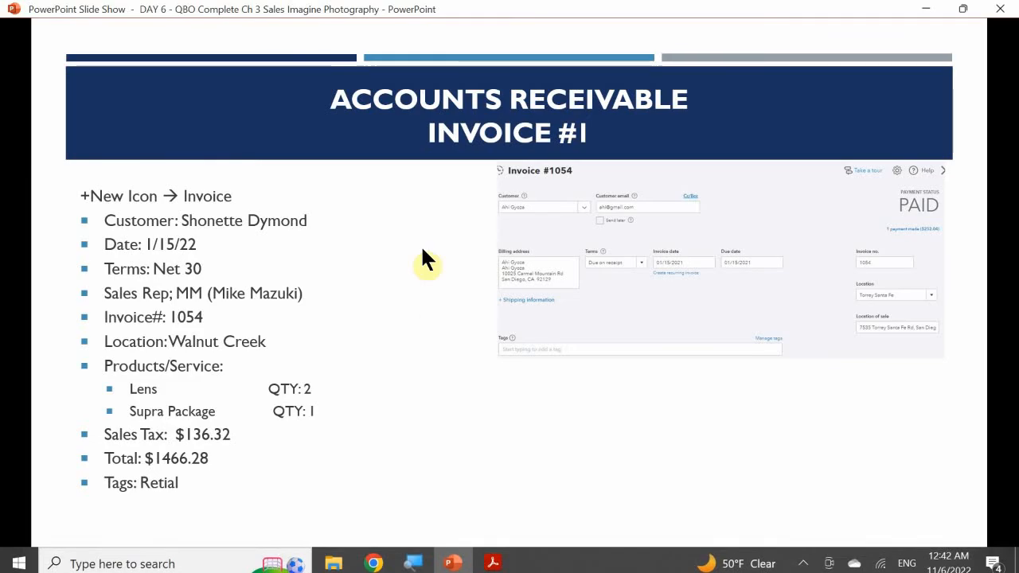
{"action": "left_click", "coordinate": [422, 250]}
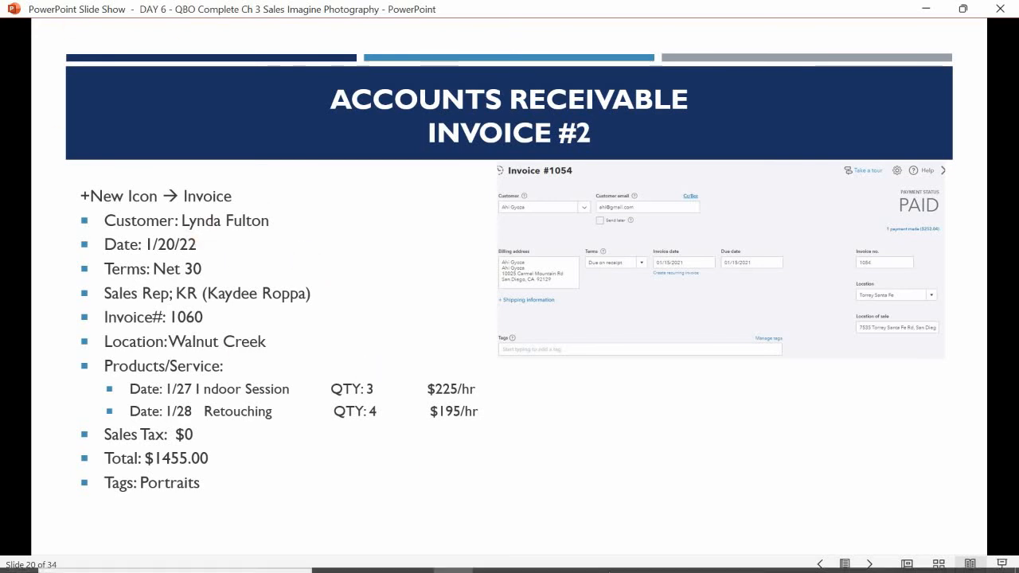
Switch back to QuickBooks Online in Chrome and start a new invoice.
{"action": "mouse_move", "coordinate": [453, 559]}
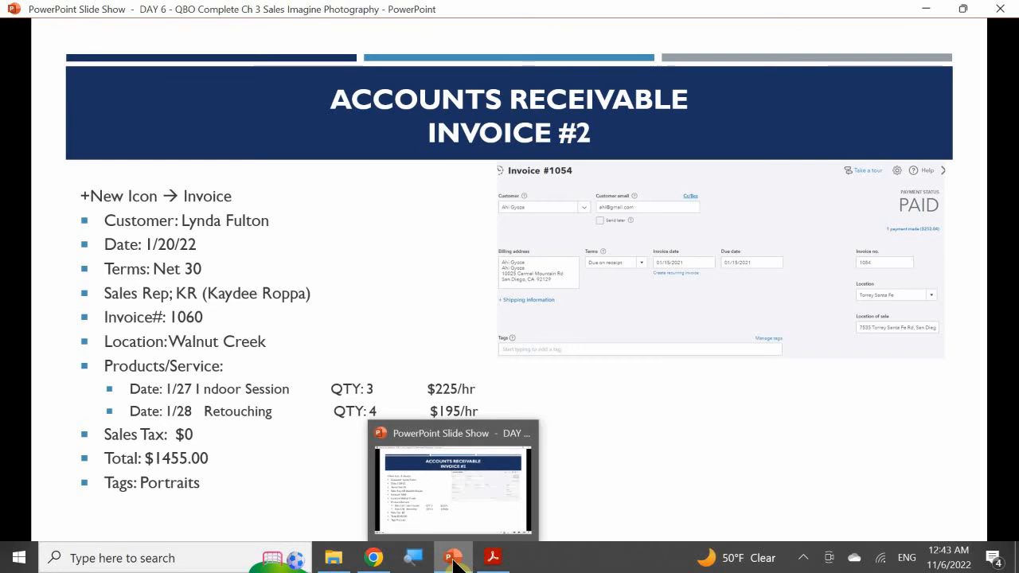
{"action": "mouse_move", "coordinate": [373, 555]}
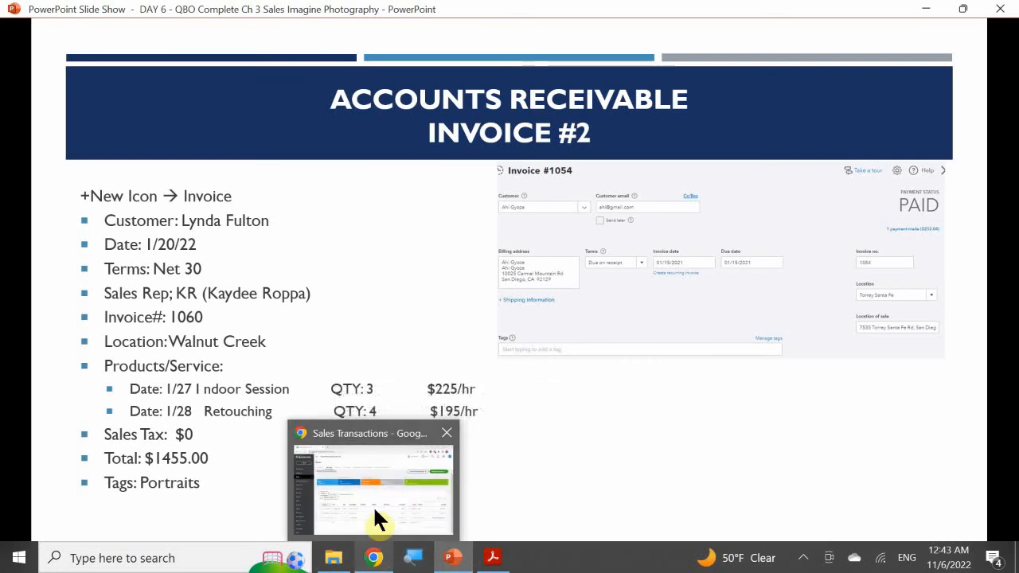
{"action": "left_click", "coordinate": [393, 514]}
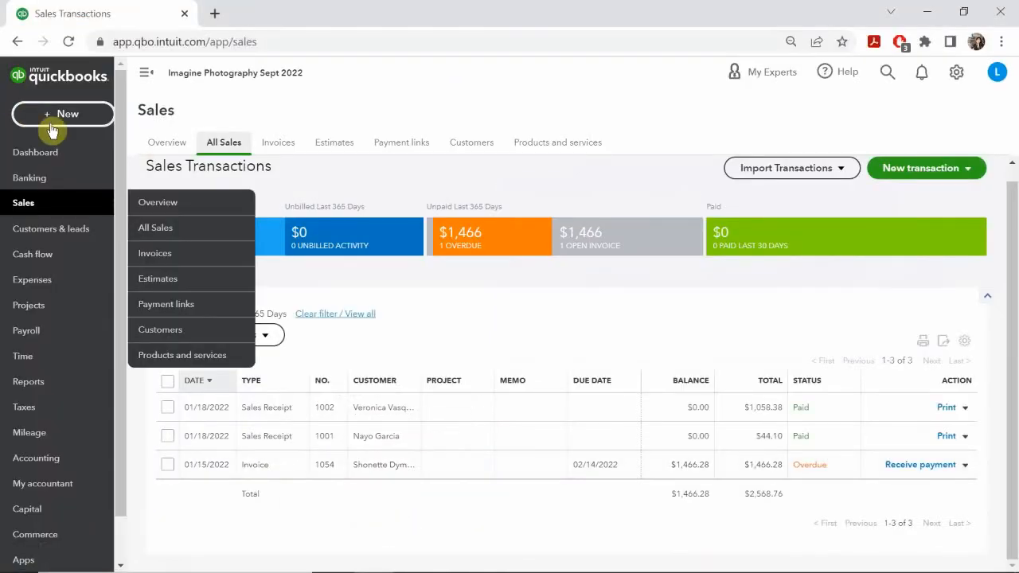
{"action": "left_click", "coordinate": [83, 120]}
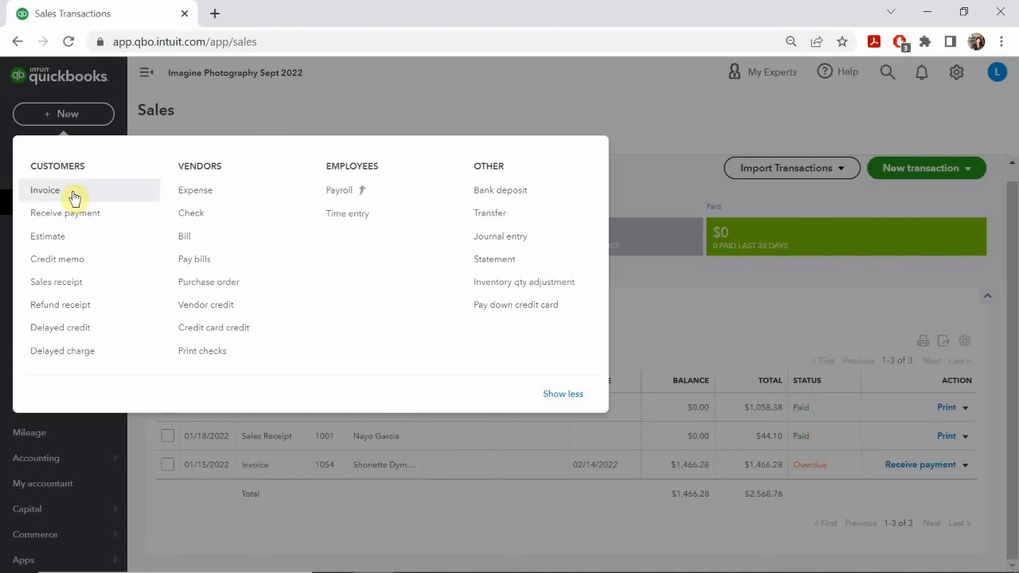
{"action": "left_click", "coordinate": [46, 192]}
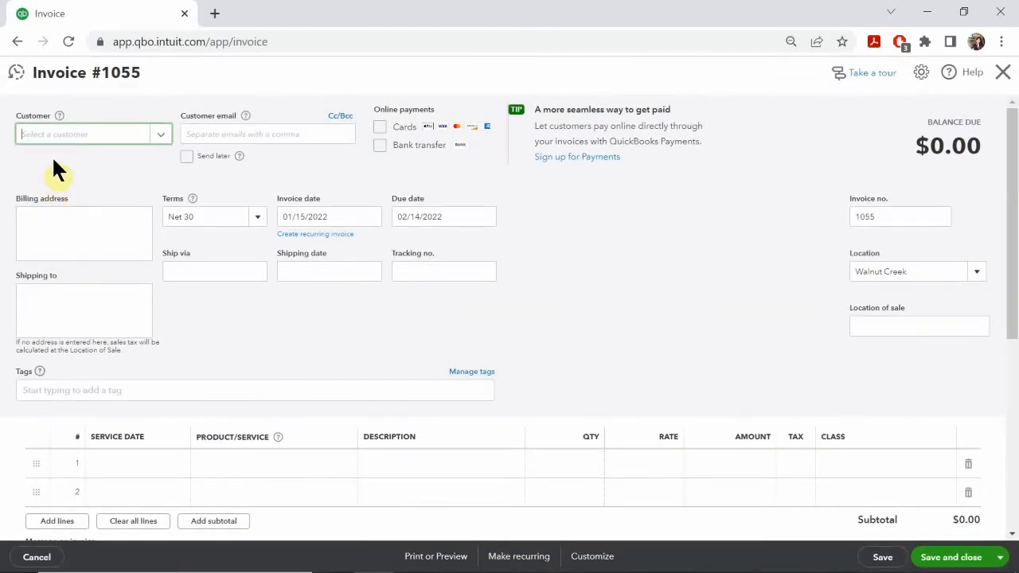
Choose the customer named on the Invoice #2 slide and set the invoice date to 01/20/2022.
{"action": "left_click", "coordinate": [62, 131]}
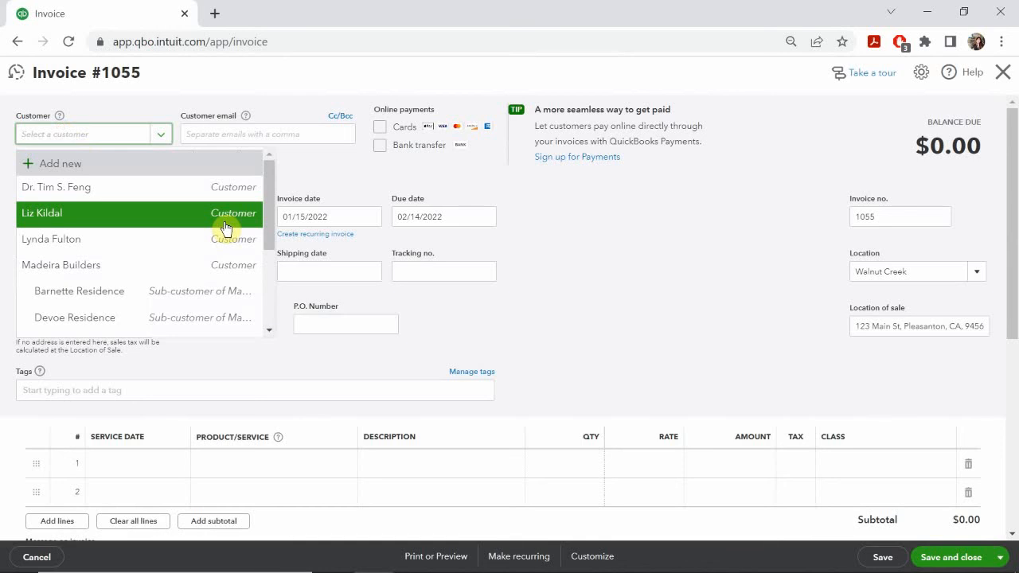
{"action": "left_click", "coordinate": [226, 229]}
{"action": "type", "text": "l"}
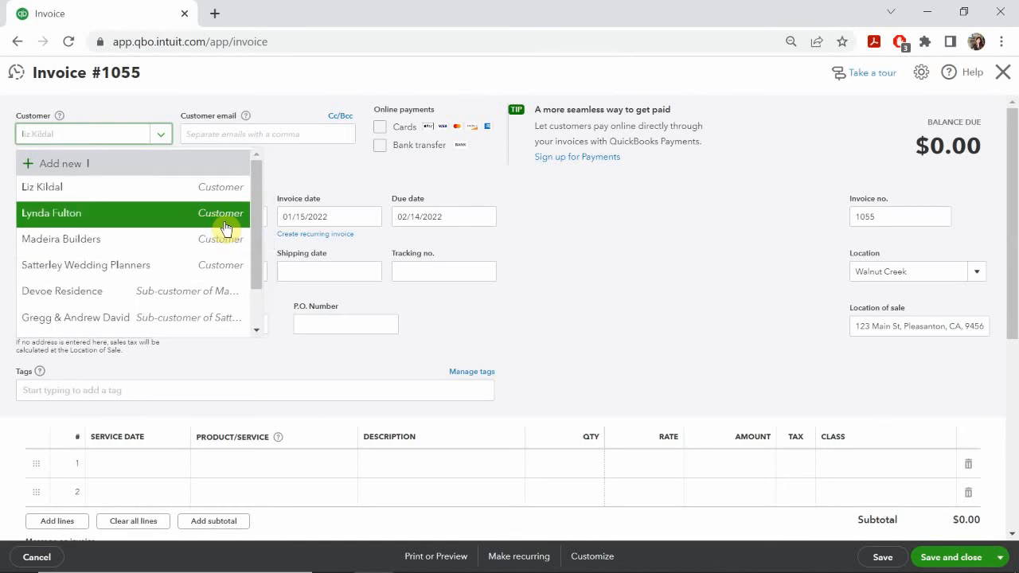
{"action": "type", "text": "y"}
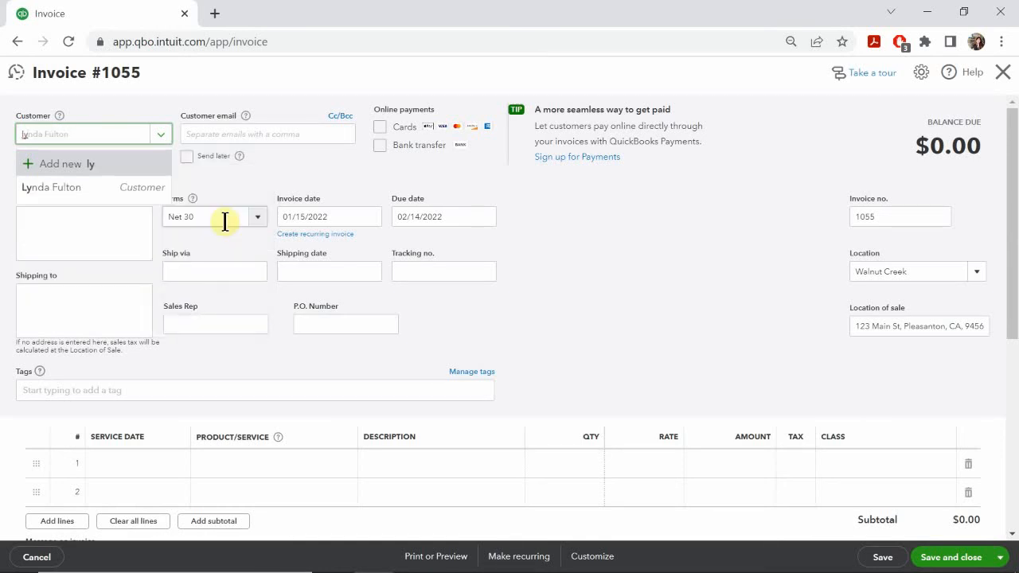
{"action": "left_click", "coordinate": [50, 189]}
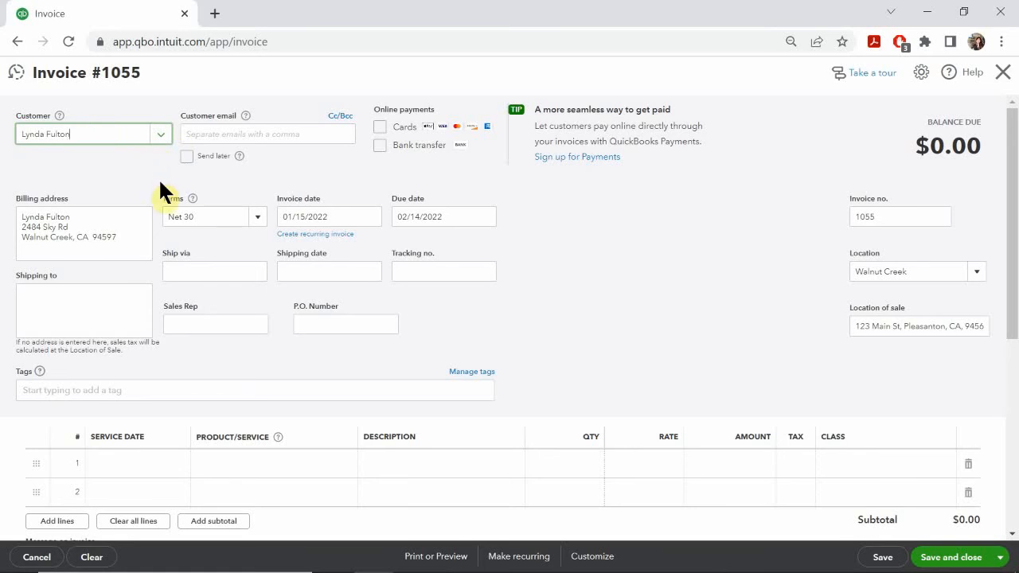
{"action": "left_click", "coordinate": [372, 217]}
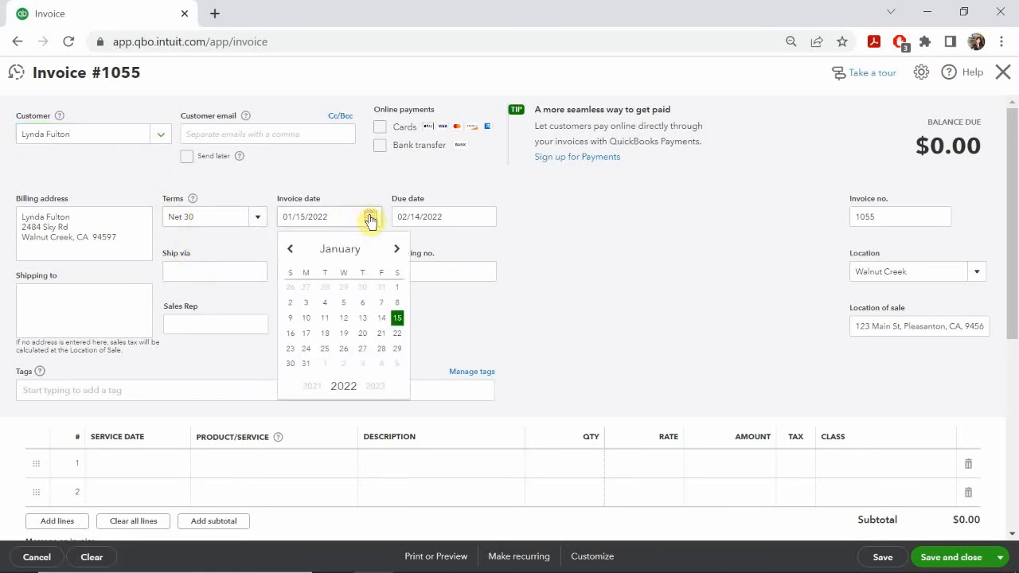
{"action": "left_click", "coordinate": [364, 333]}
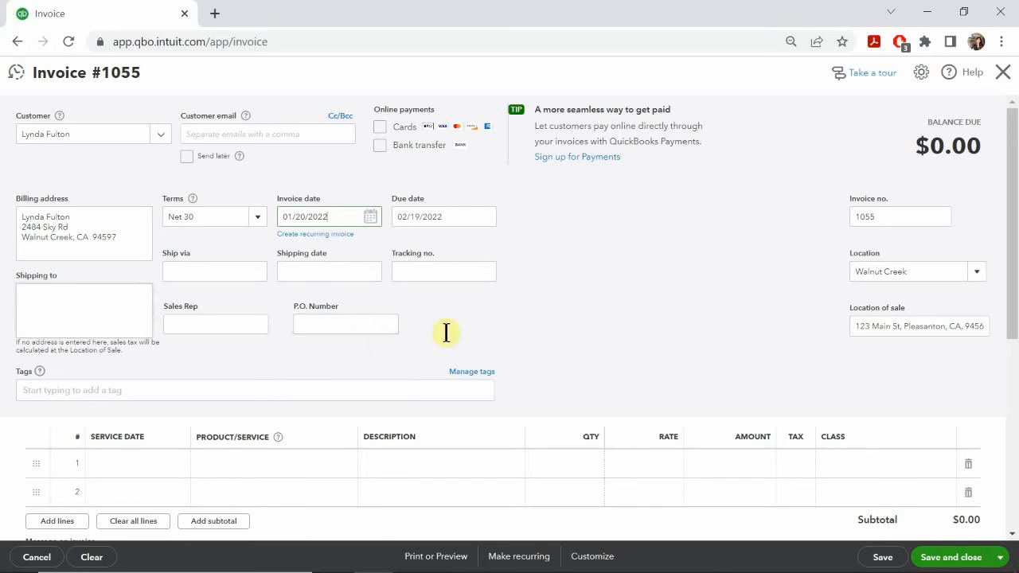
Fill in Sales Rep with the representative's initials and full name in parentheses, and set the invoice number to 1060.
{"action": "left_click", "coordinate": [216, 328]}
{"action": "type", "text": "KRI"}
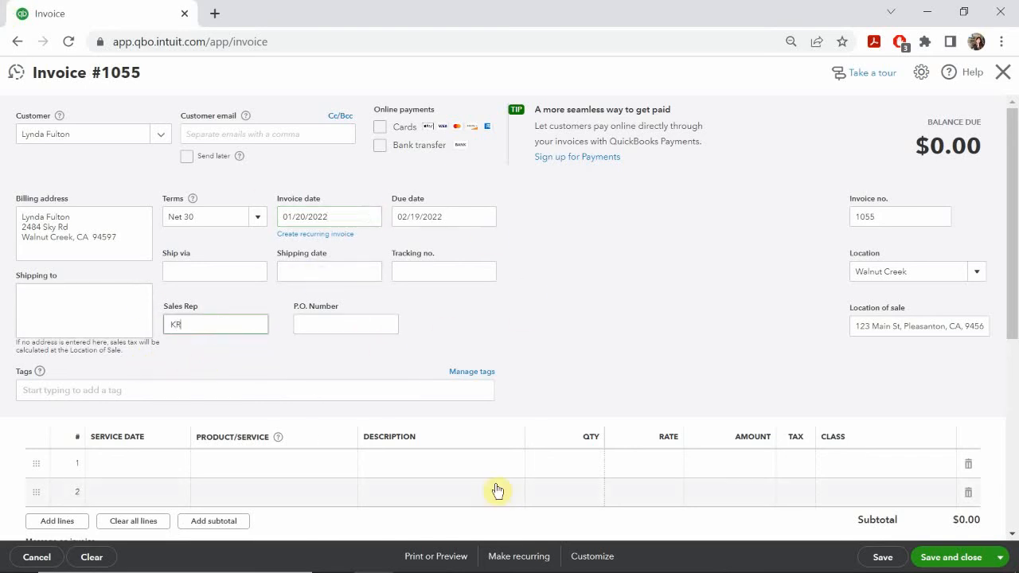
{"action": "type", "text": "Kay"}
{"action": "key", "text": "BackSpace"}
{"action": "key", "text": "BackSpace"}
{"action": "key", "text": "BackSpace"}
{"action": "key", "text": "BackSpace"}
{"action": "type", "text": "*Kay"}
{"action": "key", "text": "BackSpace"}
{"action": "key", "text": "BackSpace"}
{"action": "key", "text": "BackSpace"}
{"action": "type", "text": "Kaydee Roppa)"}
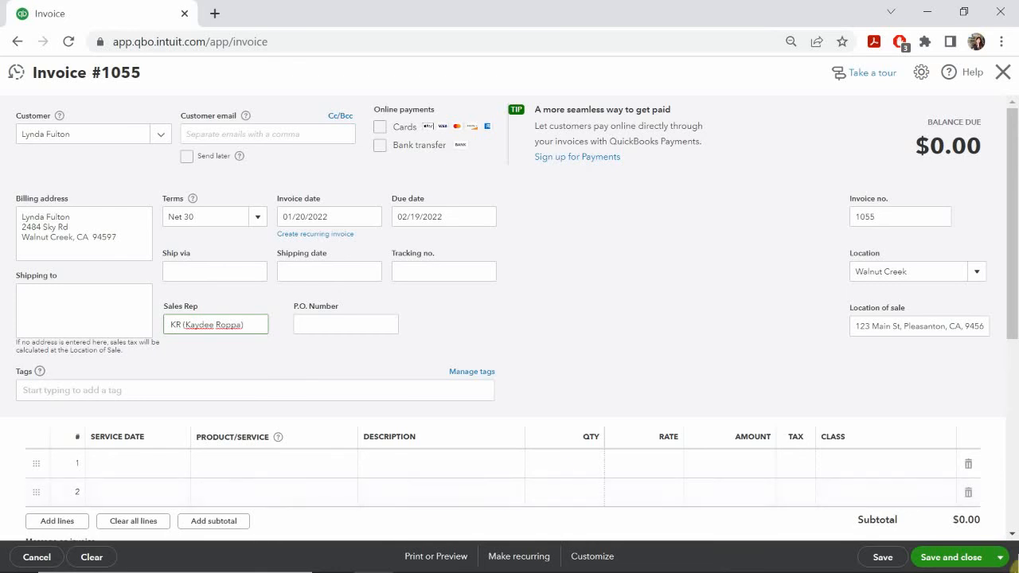
{"action": "double_click", "coordinate": [899, 216]}
{"action": "type", "text": "1060"}
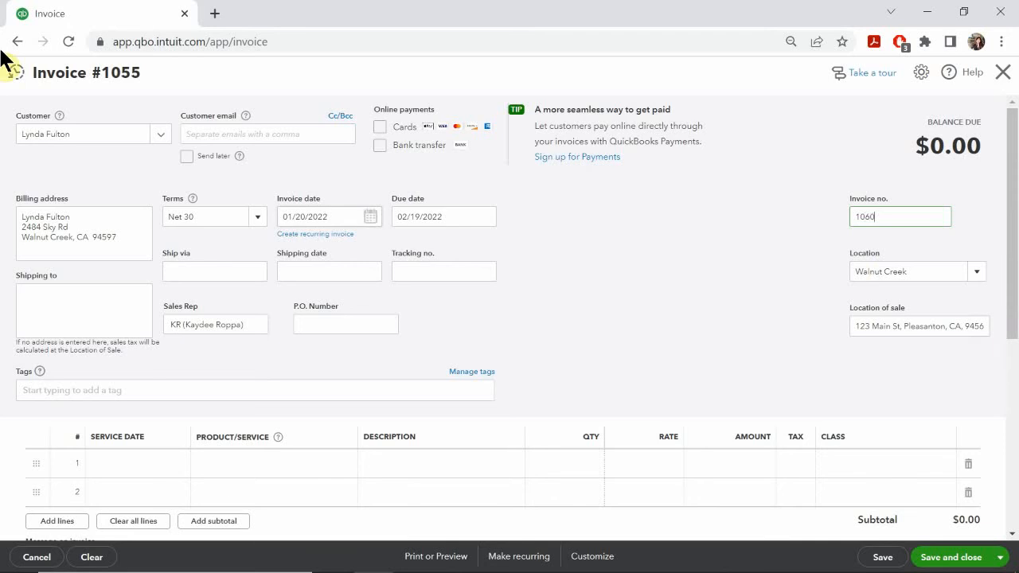
Create a new tag named portraits on the invoice without putting it in a group.
{"action": "scroll", "coordinate": [179, 363], "scroll_direction": "down", "scroll_amount": 1}
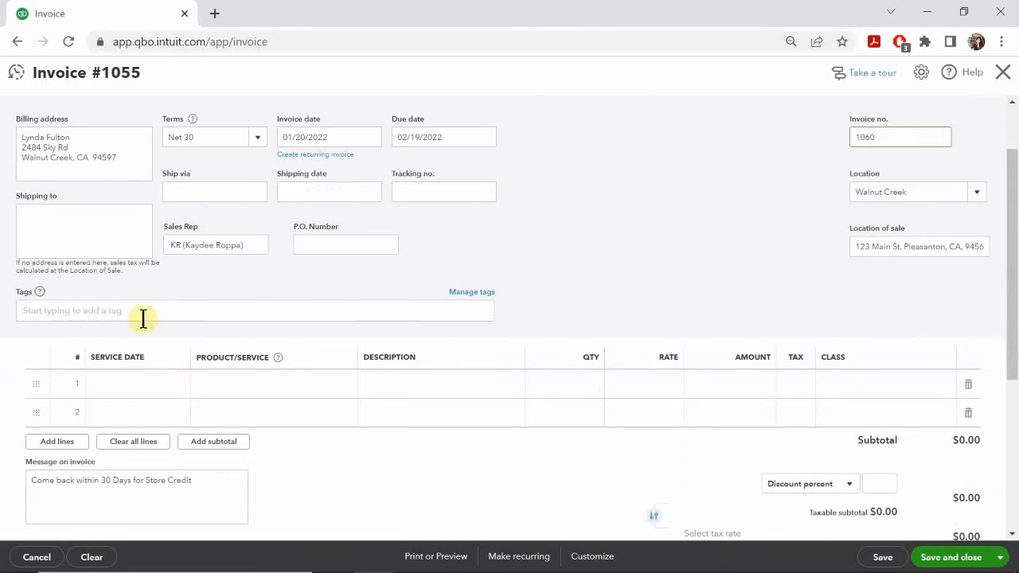
{"action": "left_click", "coordinate": [141, 318]}
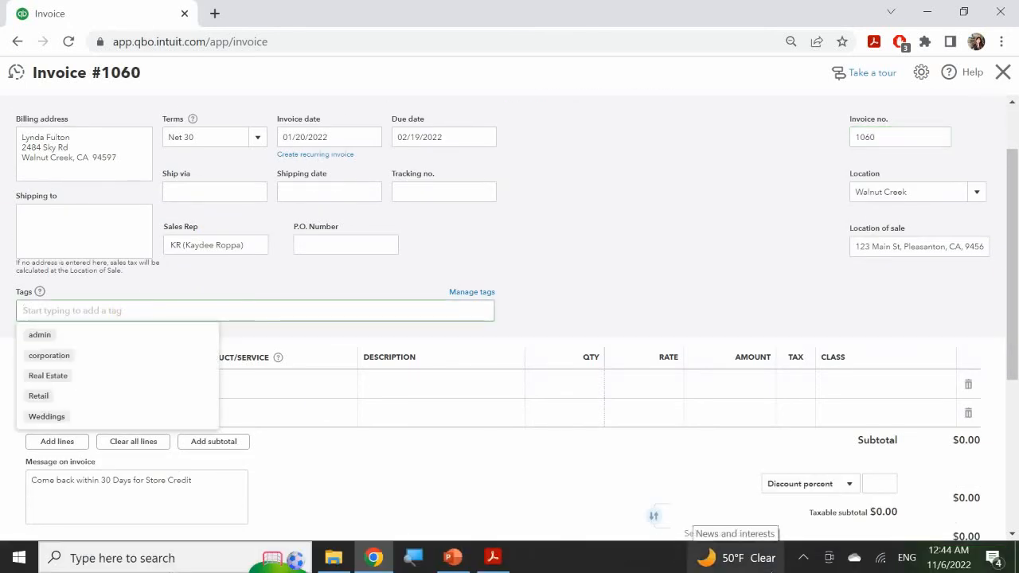
{"action": "type", "text": "pro"}
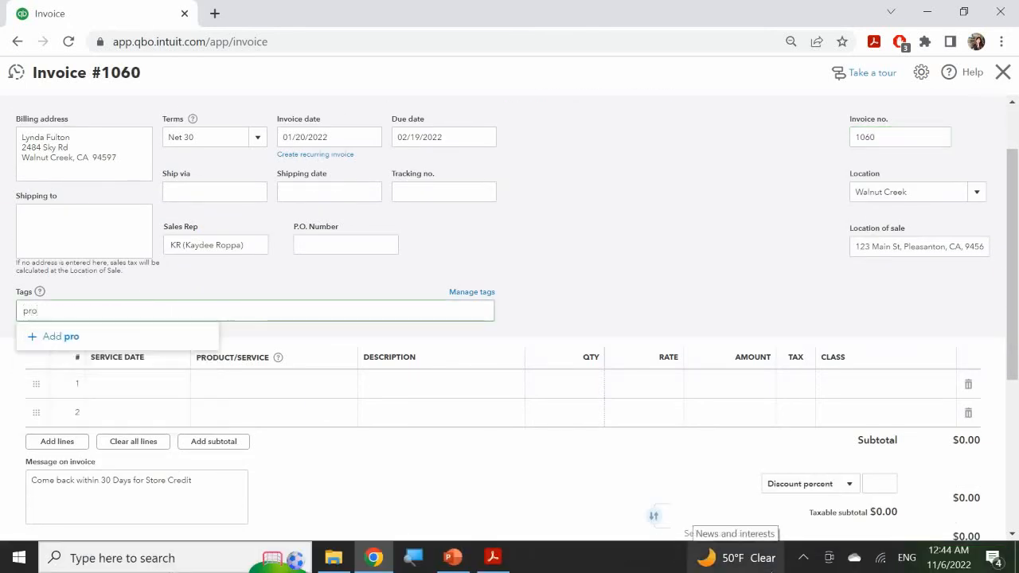
{"action": "key", "text": "BackSpace"}
{"action": "key", "text": "BackSpace"}
{"action": "type", "text": "or"}
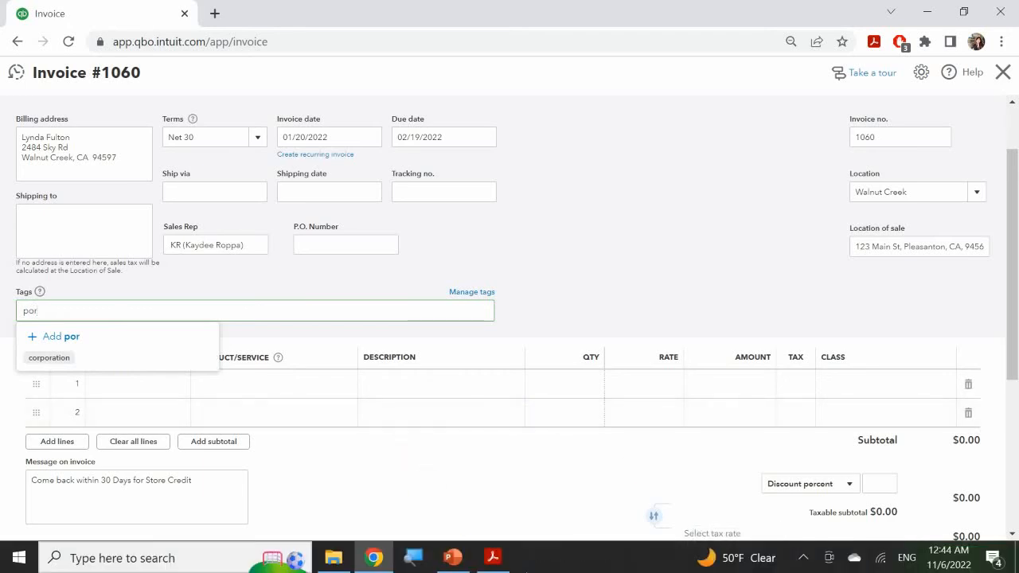
{"action": "key", "text": "BackSpace"}
{"action": "key", "text": "BackSpace"}
{"action": "type", "text": "poratrat"}
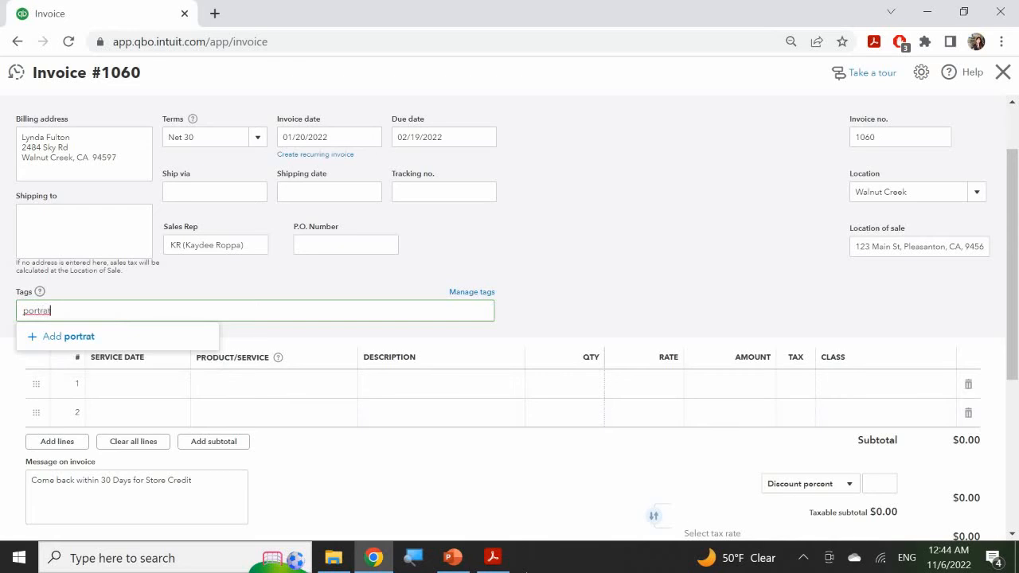
{"action": "key", "text": "BackSpace"}
{"action": "type", "text": "its"}
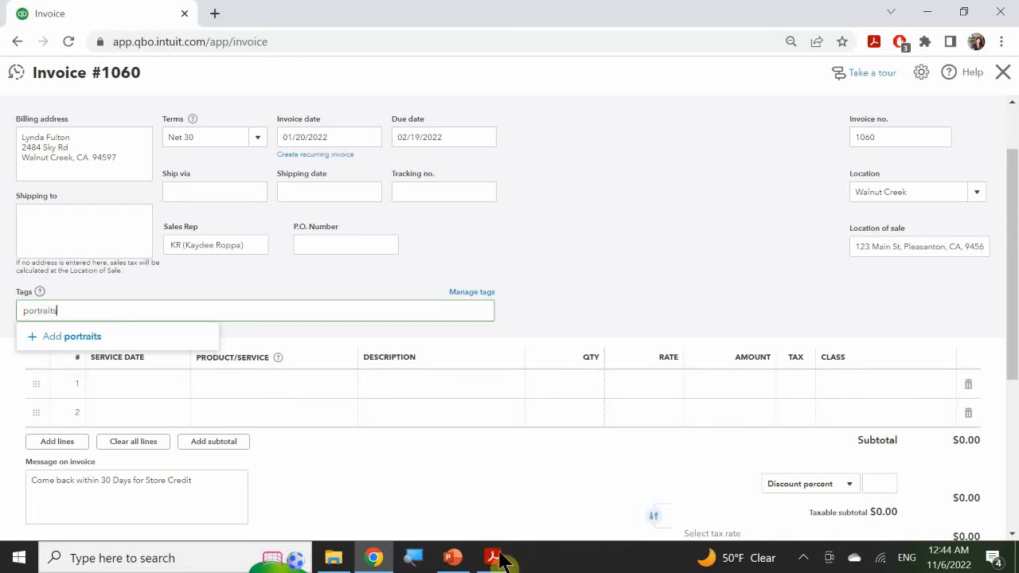
{"action": "left_click", "coordinate": [125, 339]}
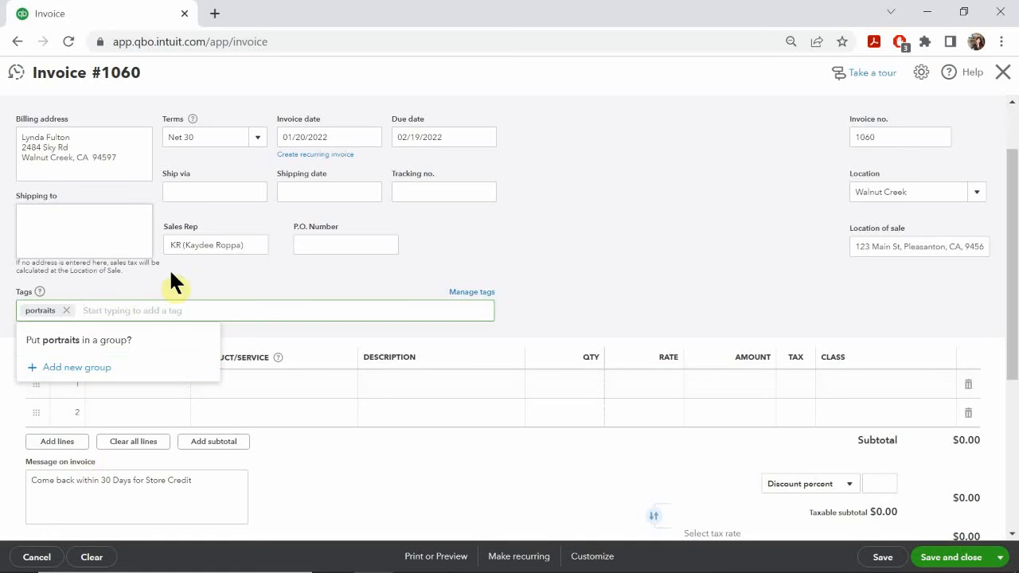
{"action": "left_click", "coordinate": [202, 275]}
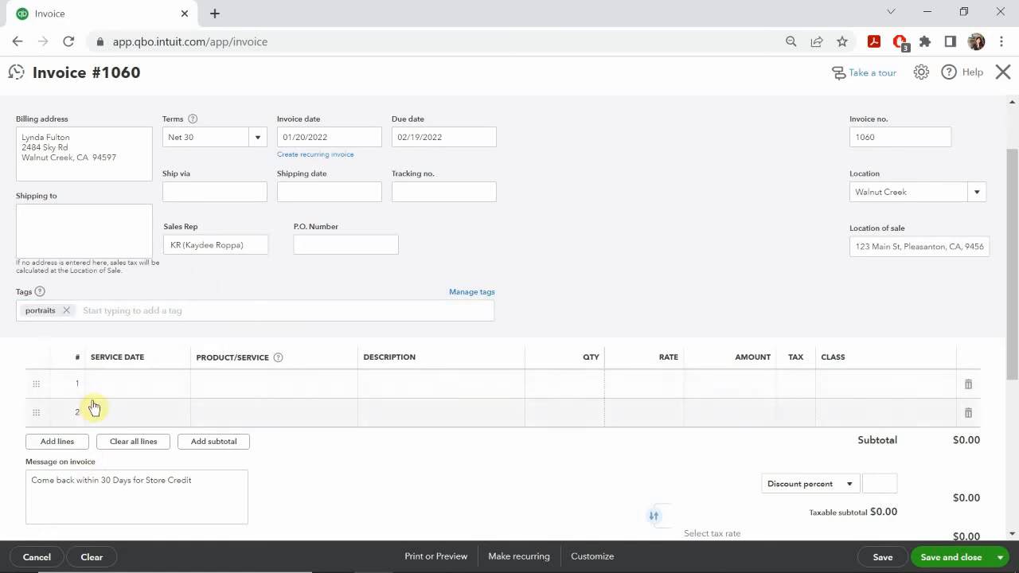
Set the service date of the first invoice line to 01/27/2022.
{"action": "left_click", "coordinate": [133, 386]}
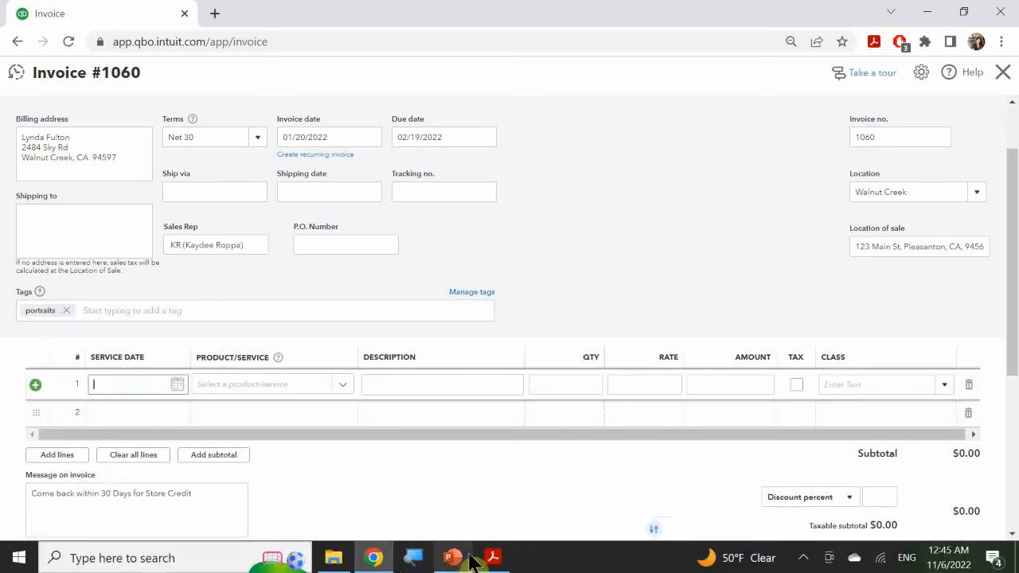
{"action": "mouse_move", "coordinate": [466, 561]}
{"action": "mouse_move", "coordinate": [462, 519]}
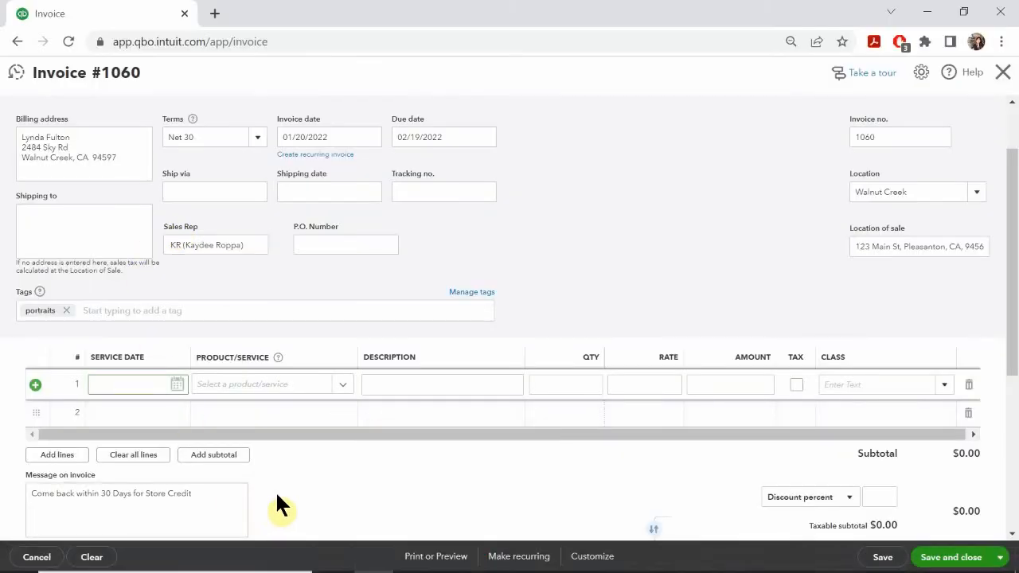
{"action": "left_click", "coordinate": [177, 386]}
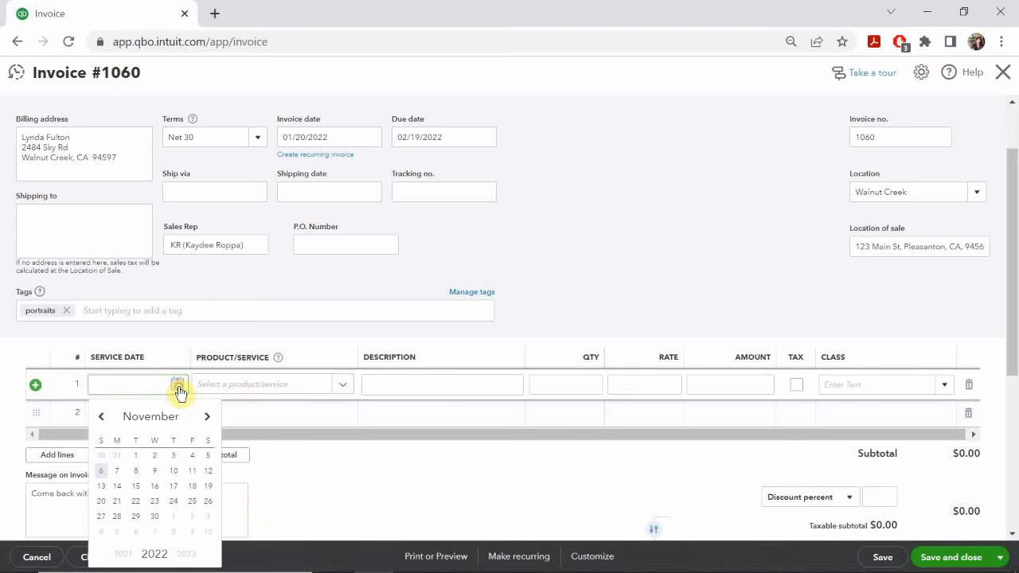
{"action": "left_click", "coordinate": [100, 417]}
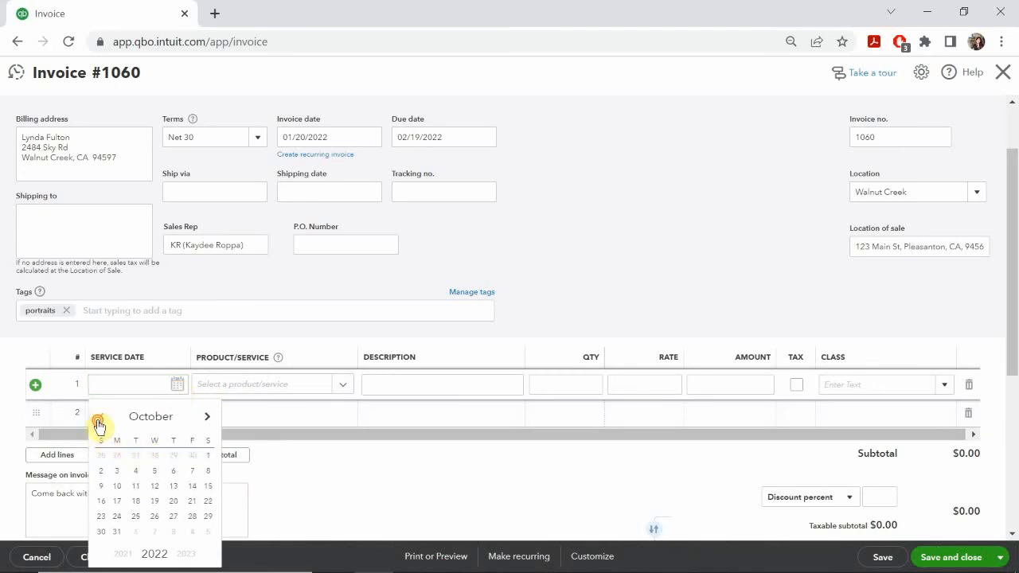
{"action": "left_click", "coordinate": [100, 417]}
{"action": "left_click", "coordinate": [101, 417]}
{"action": "left_click", "coordinate": [100, 417]}
{"action": "left_click", "coordinate": [101, 417]}
{"action": "left_click", "coordinate": [100, 417]}
{"action": "left_click", "coordinate": [100, 417]}
{"action": "left_click", "coordinate": [100, 417]}
{"action": "left_click", "coordinate": [101, 417]}
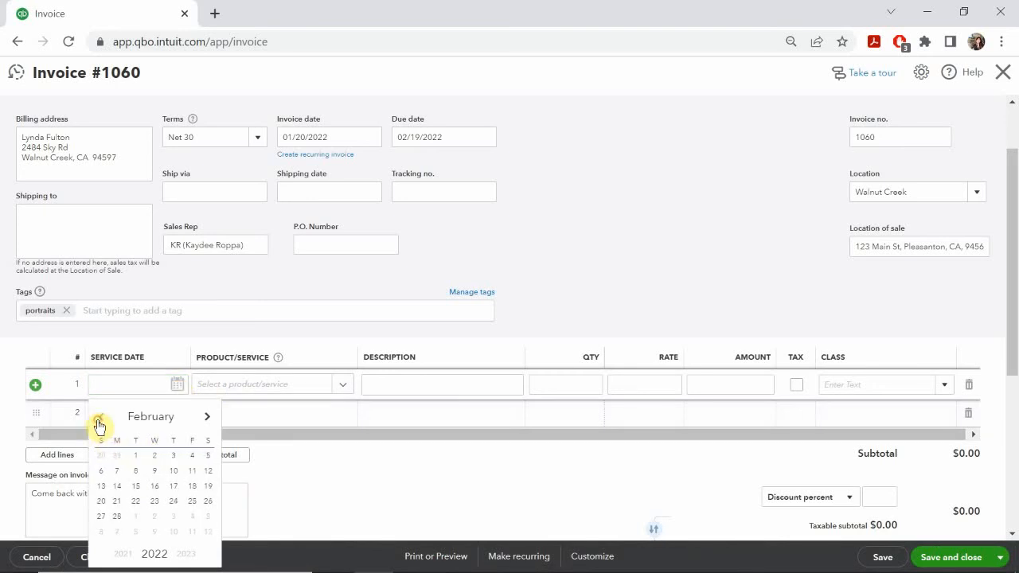
{"action": "left_click", "coordinate": [100, 417]}
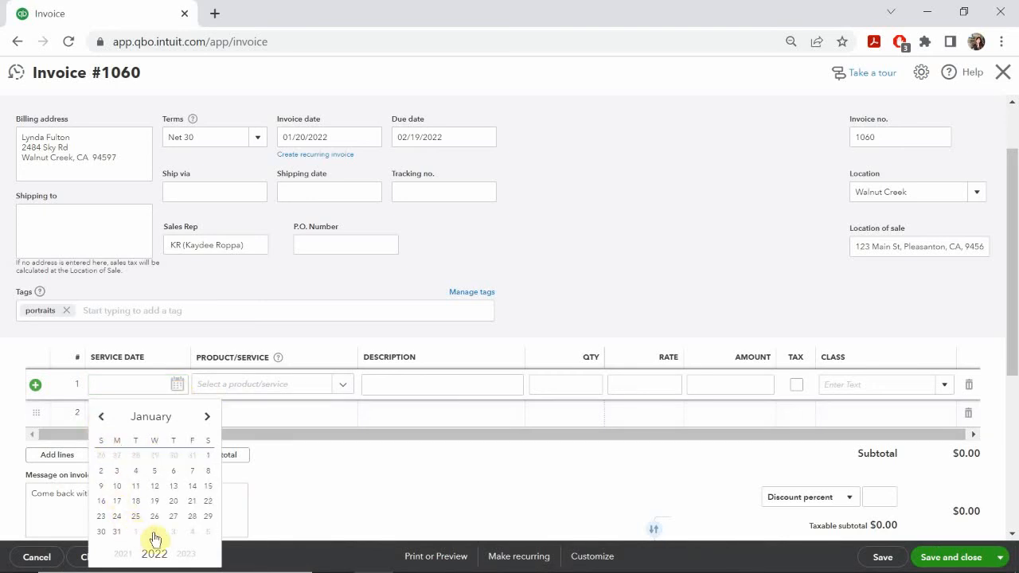
{"action": "left_click", "coordinate": [173, 516]}
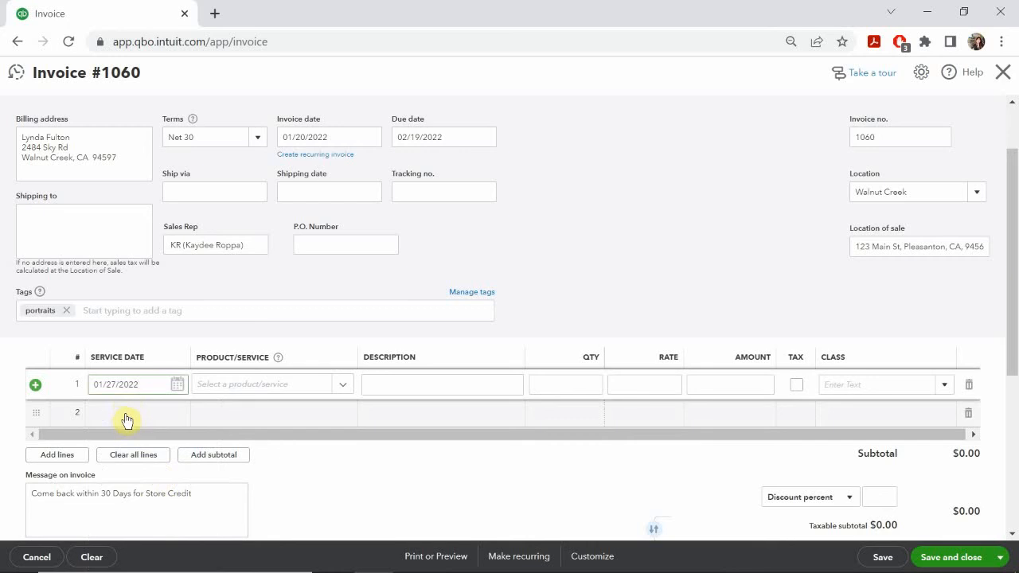
Set the service date of the second invoice line to 01/28/2022.
{"action": "left_click", "coordinate": [125, 411]}
{"action": "left_click", "coordinate": [177, 416]}
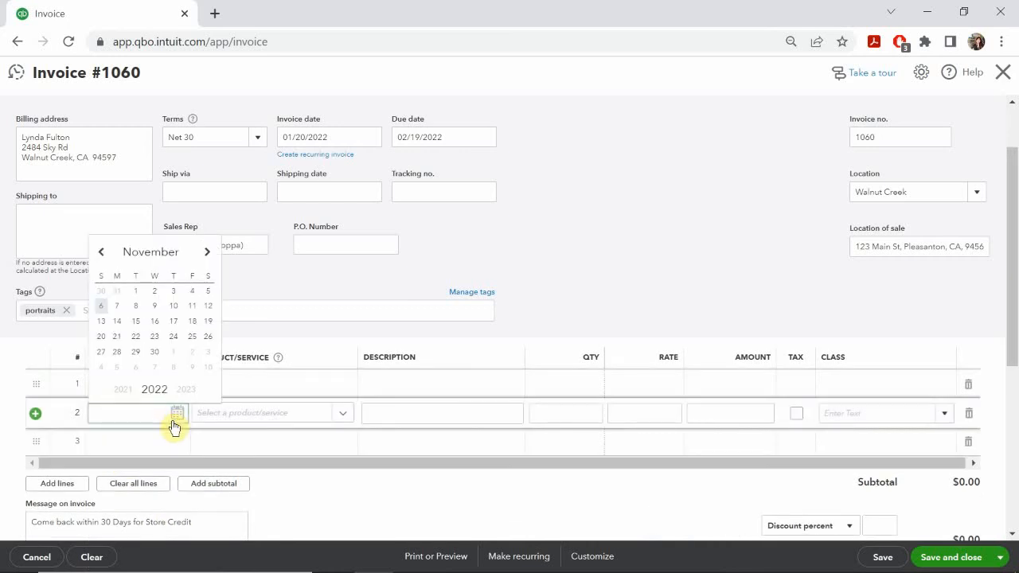
{"action": "left_click", "coordinate": [100, 252]}
{"action": "left_click", "coordinate": [100, 251]}
{"action": "left_click", "coordinate": [100, 252]}
{"action": "left_click", "coordinate": [100, 251]}
{"action": "left_click", "coordinate": [100, 251]}
{"action": "left_click", "coordinate": [100, 252]}
{"action": "left_click", "coordinate": [100, 251]}
{"action": "left_click", "coordinate": [98, 254]}
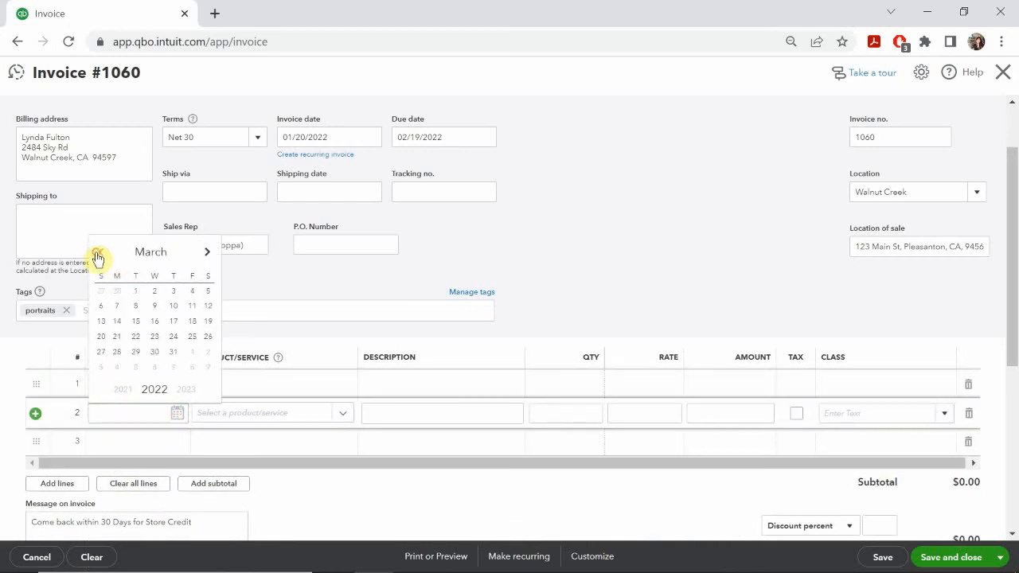
{"action": "left_click", "coordinate": [97, 254]}
{"action": "left_click", "coordinate": [98, 254]}
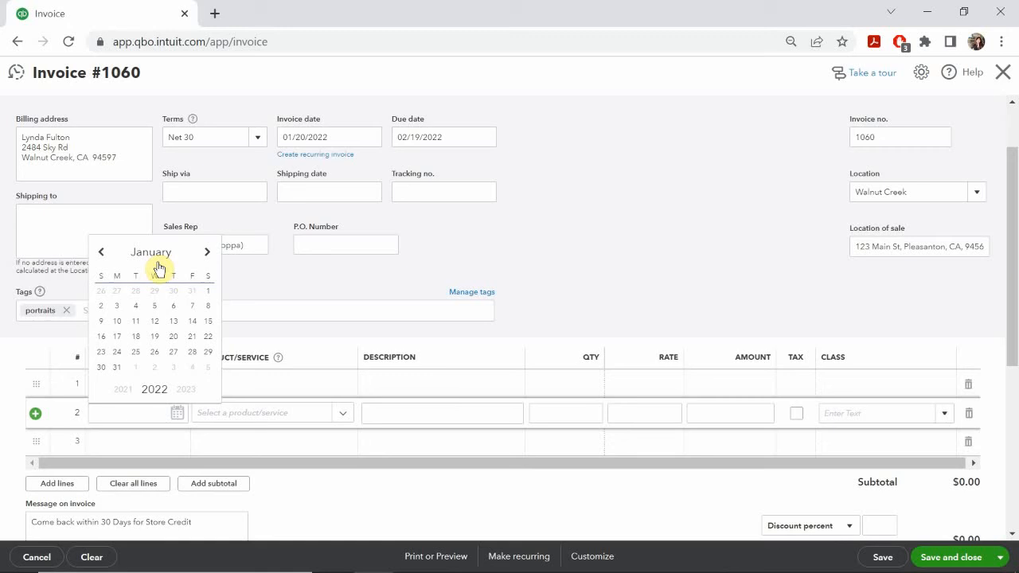
{"action": "left_click", "coordinate": [192, 351]}
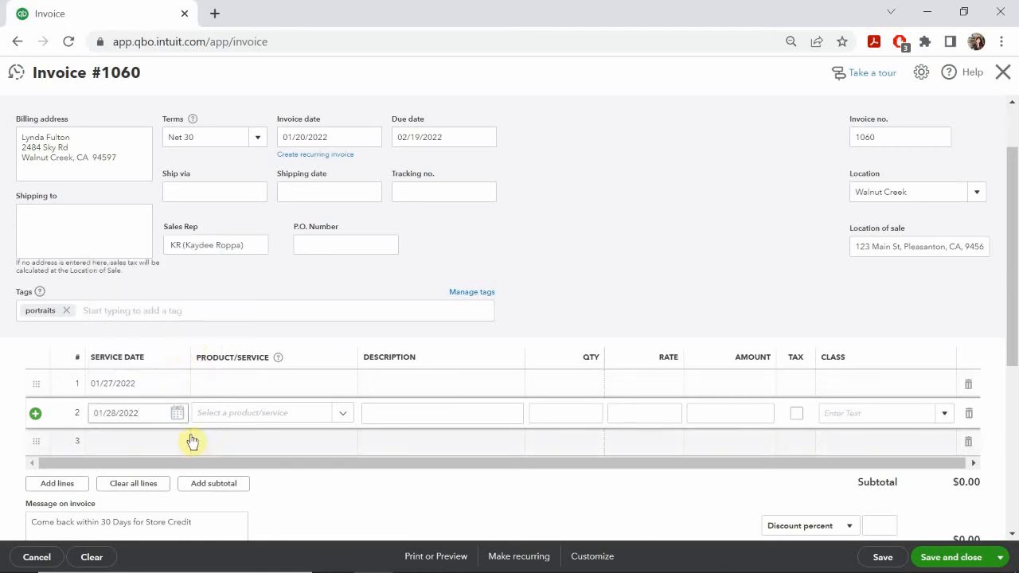
Add the Indoor Session service to the first line with a quantity of 3, and make that line non-taxable.
{"action": "left_click", "coordinate": [227, 389]}
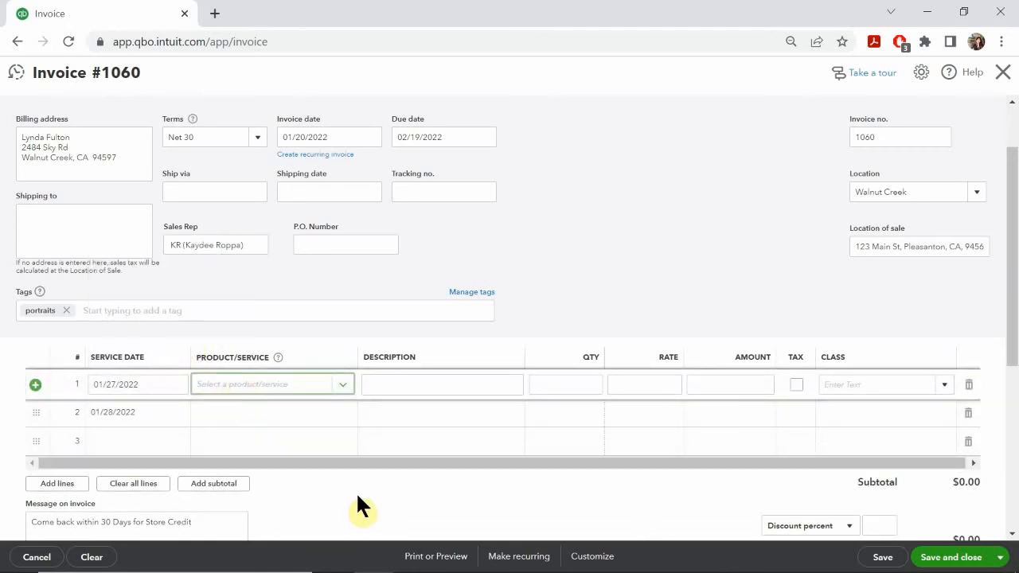
{"action": "type", "text": "indoor"}
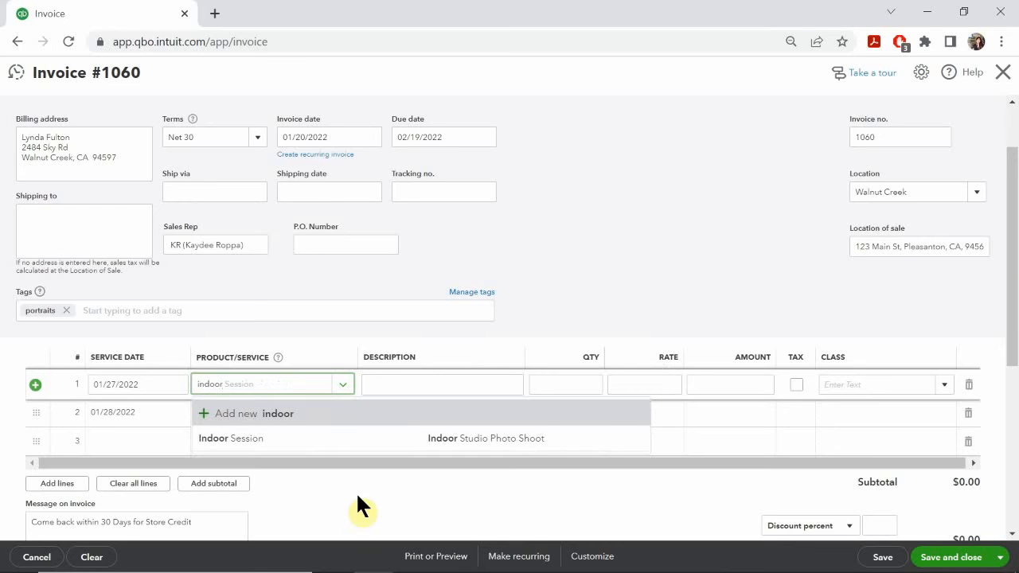
{"action": "left_click", "coordinate": [229, 447]}
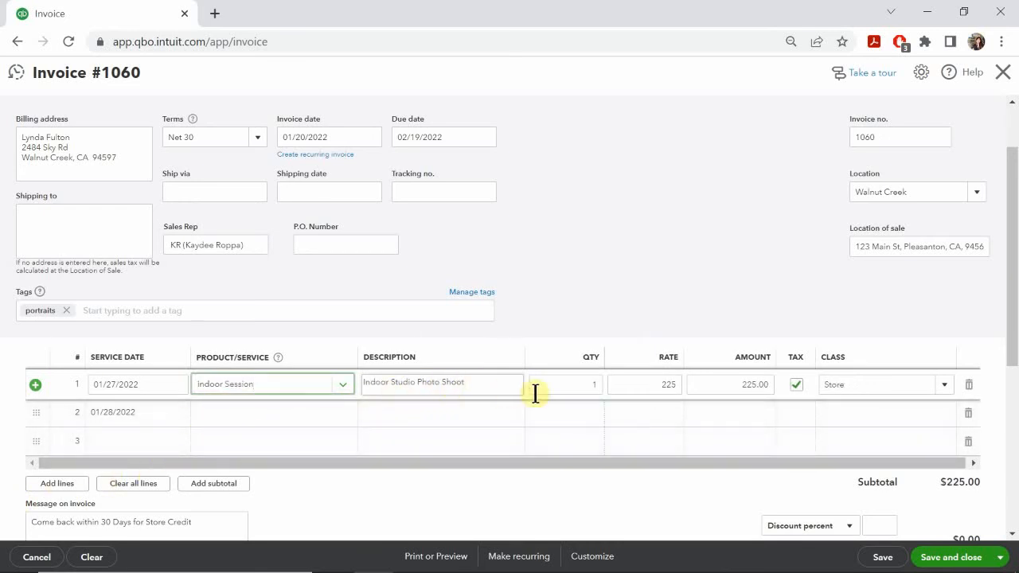
{"action": "left_click", "coordinate": [587, 387]}
{"action": "type", "text": "3"}
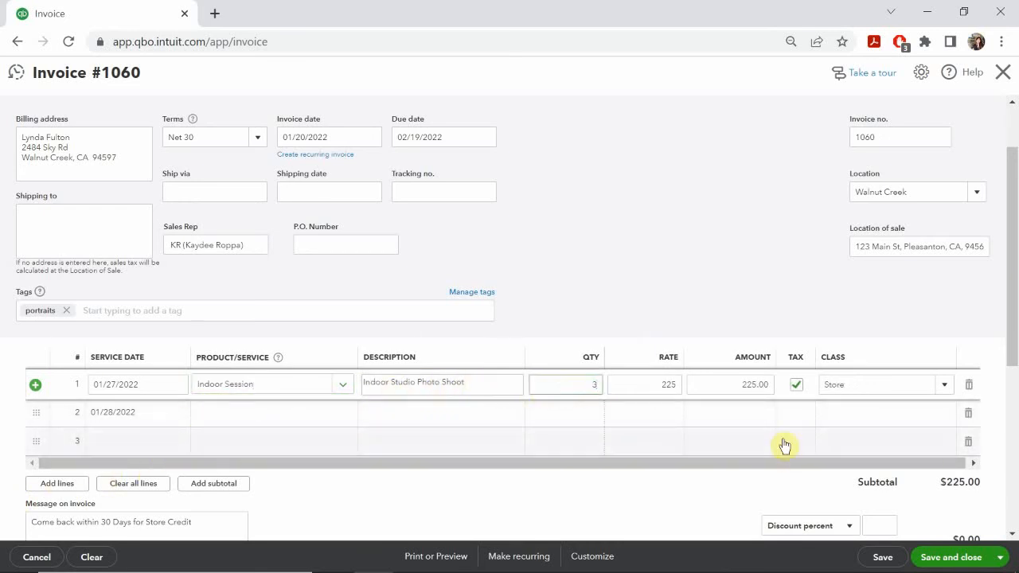
{"action": "left_click", "coordinate": [732, 414]}
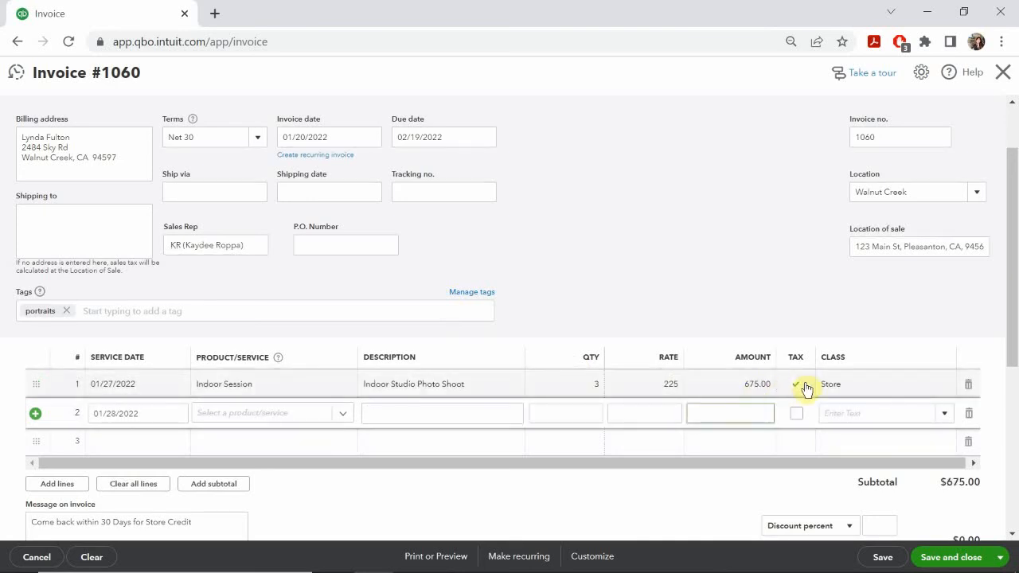
{"action": "left_click", "coordinate": [820, 503]}
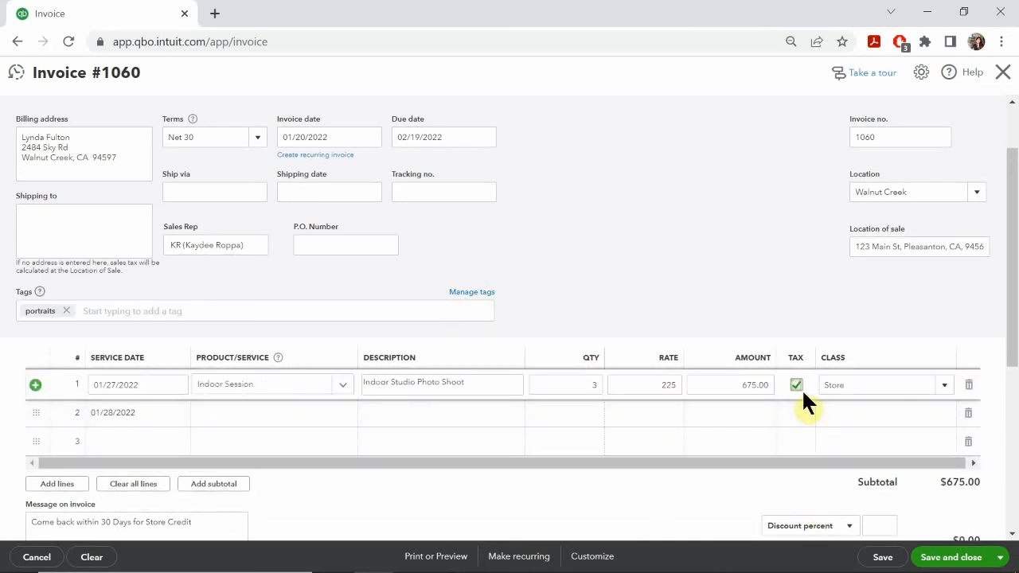
{"action": "left_click", "coordinate": [796, 384]}
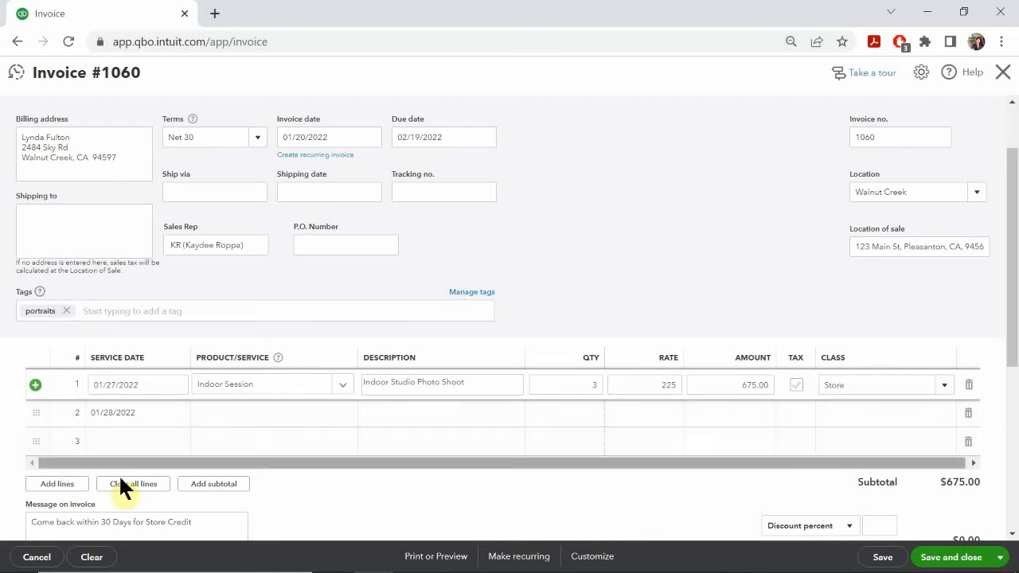
Add the Photography:Retouching service to the second invoice line with a quantity of 4.
{"action": "left_click", "coordinate": [231, 415]}
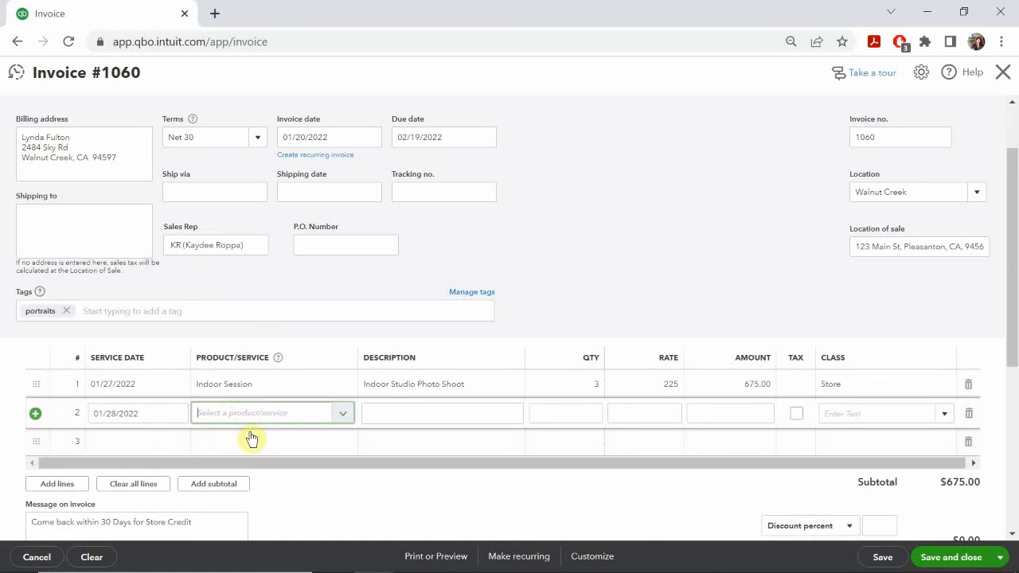
{"action": "type", "text": "retouc"}
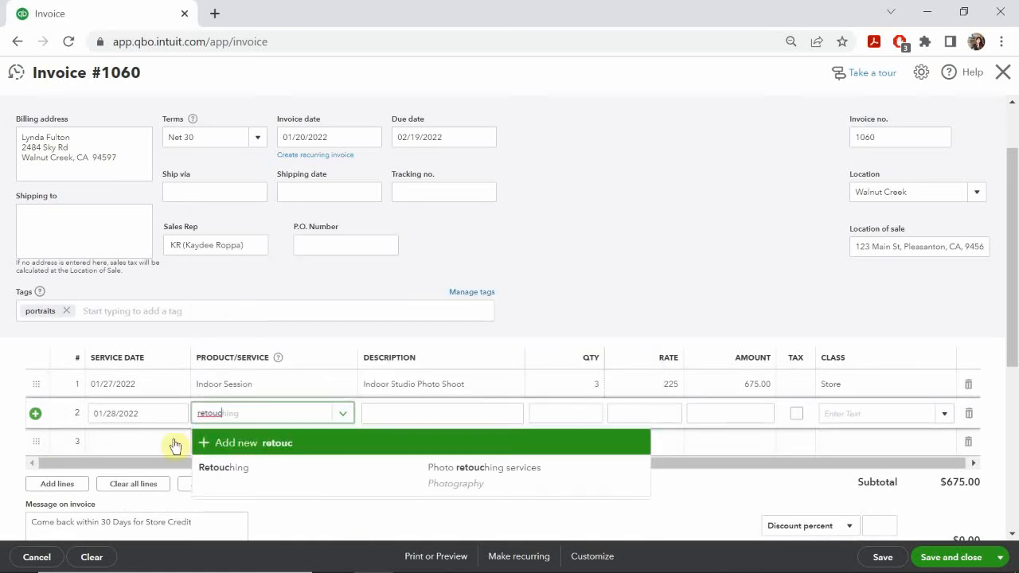
{"action": "left_click", "coordinate": [216, 470]}
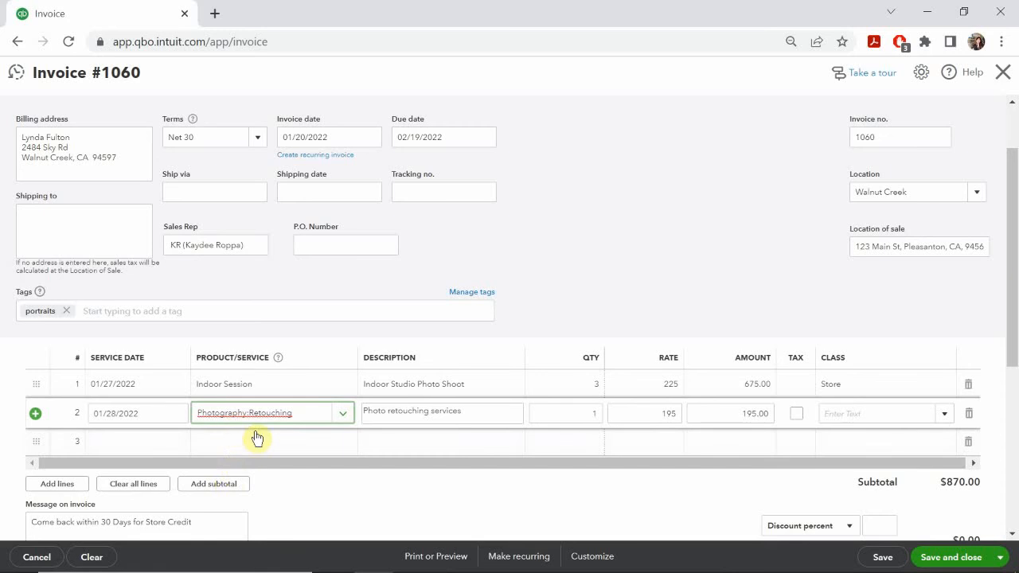
{"action": "left_click", "coordinate": [580, 412]}
{"action": "type", "text": "4"}
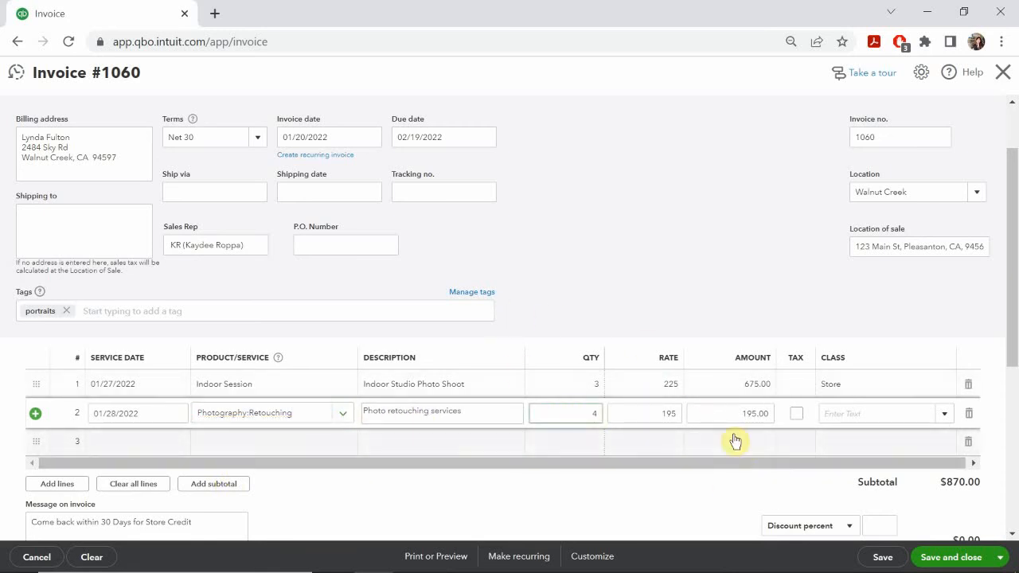
{"action": "left_click", "coordinate": [795, 440]}
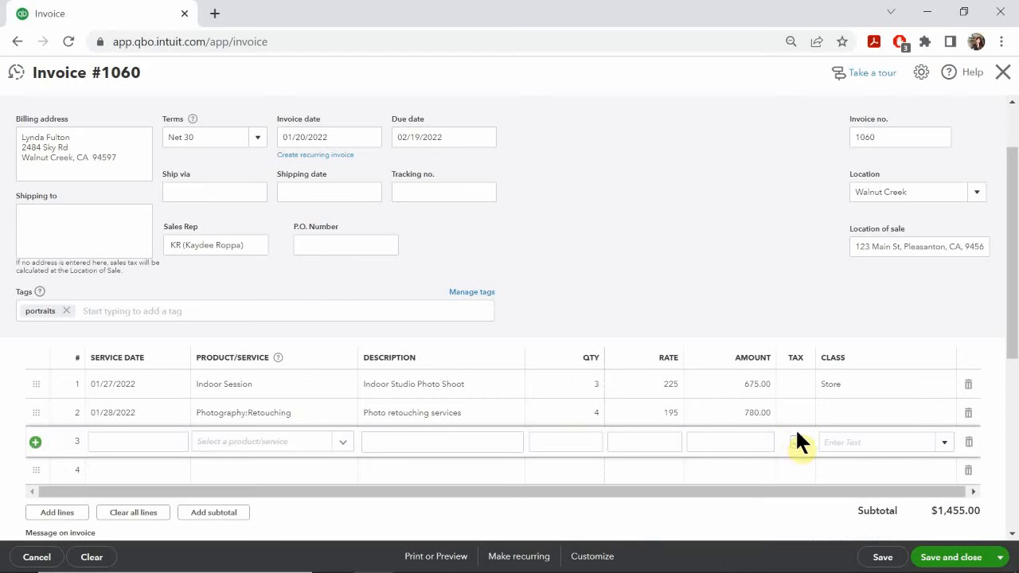
Assign the Store class to the second invoice line.
{"action": "left_click", "coordinate": [852, 414]}
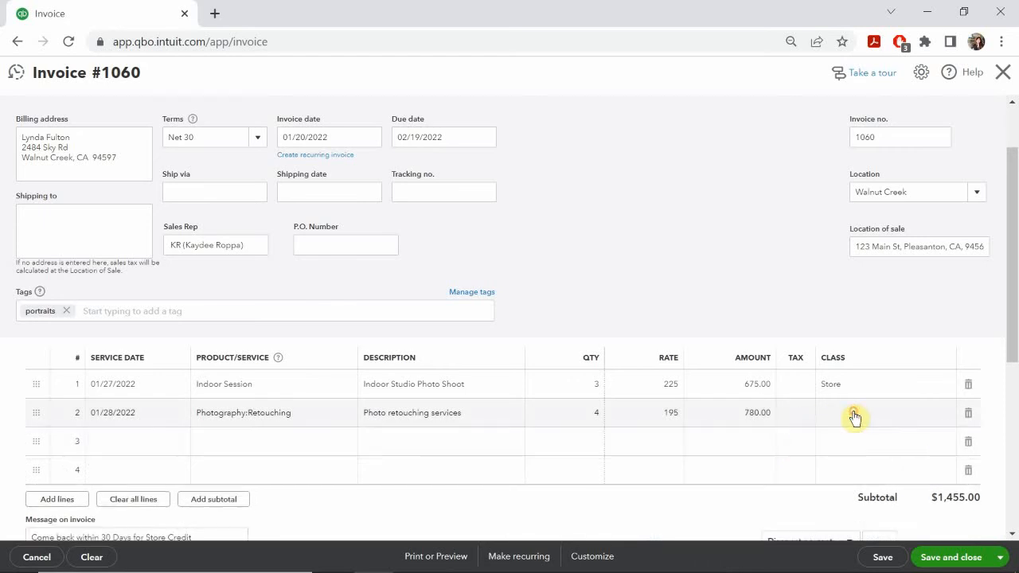
{"action": "type", "text": "st"}
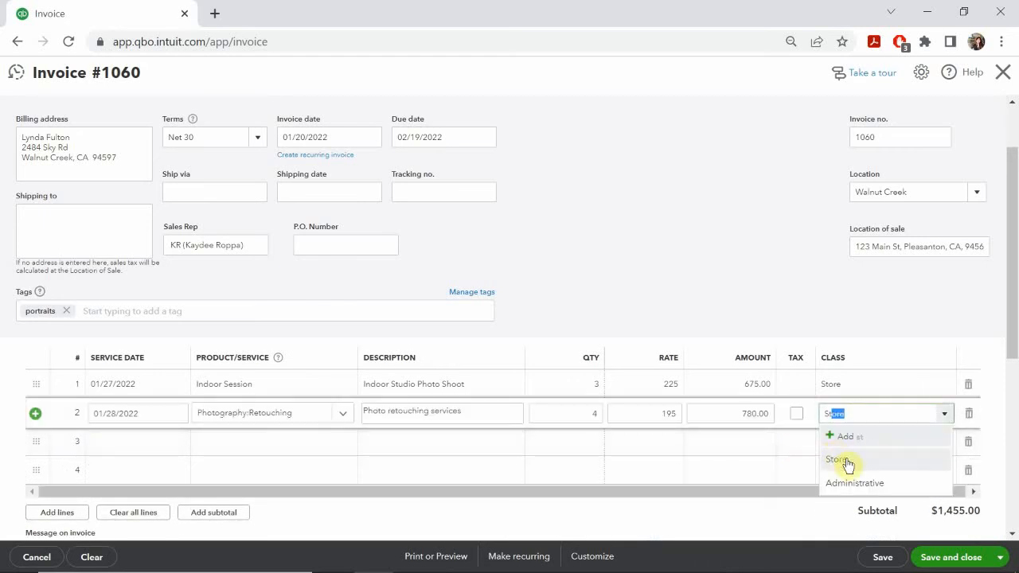
{"action": "left_click", "coordinate": [848, 456]}
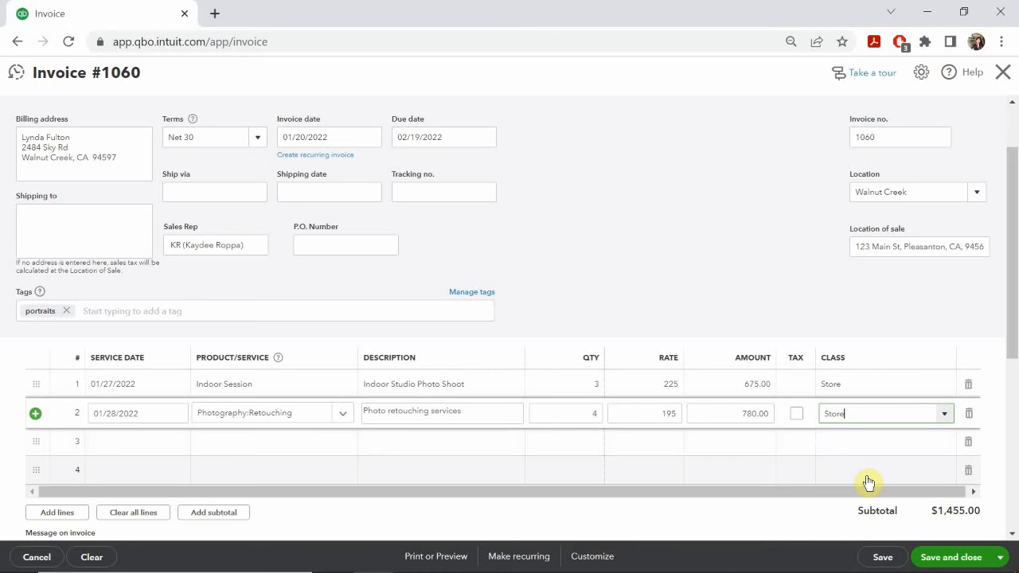
{"action": "left_click", "coordinate": [734, 445]}
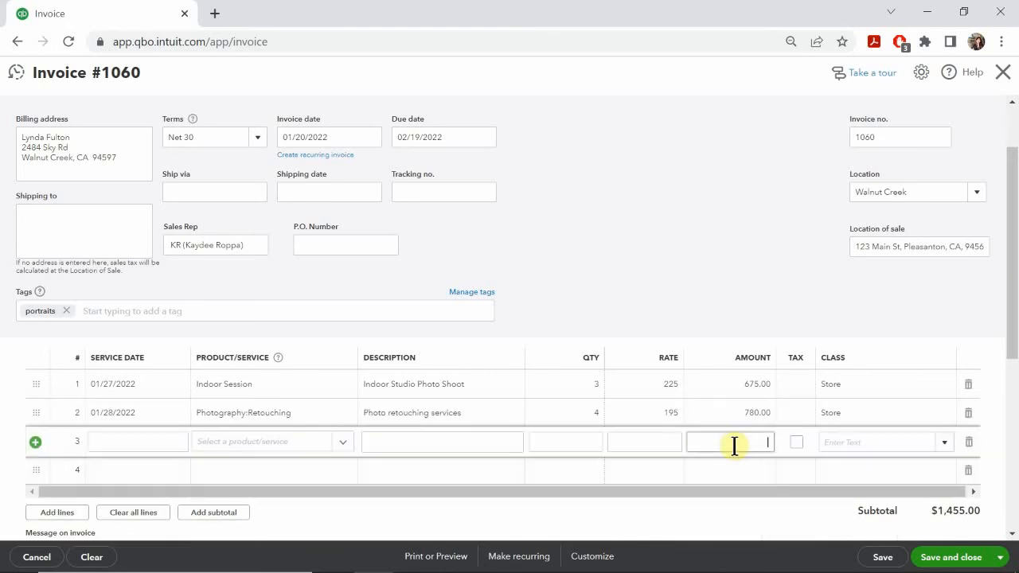
Set the invoice's sales tax rate to the custom rate Santa Clara, CA (10.25%).
{"action": "scroll", "coordinate": [746, 466], "scroll_direction": "down", "scroll_amount": 1}
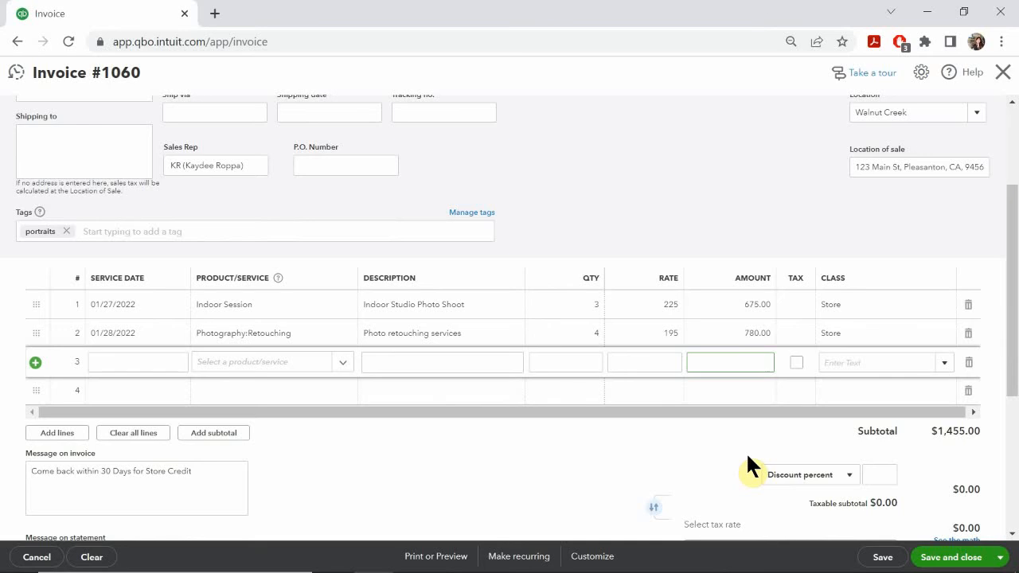
{"action": "mouse_move", "coordinate": [445, 562]}
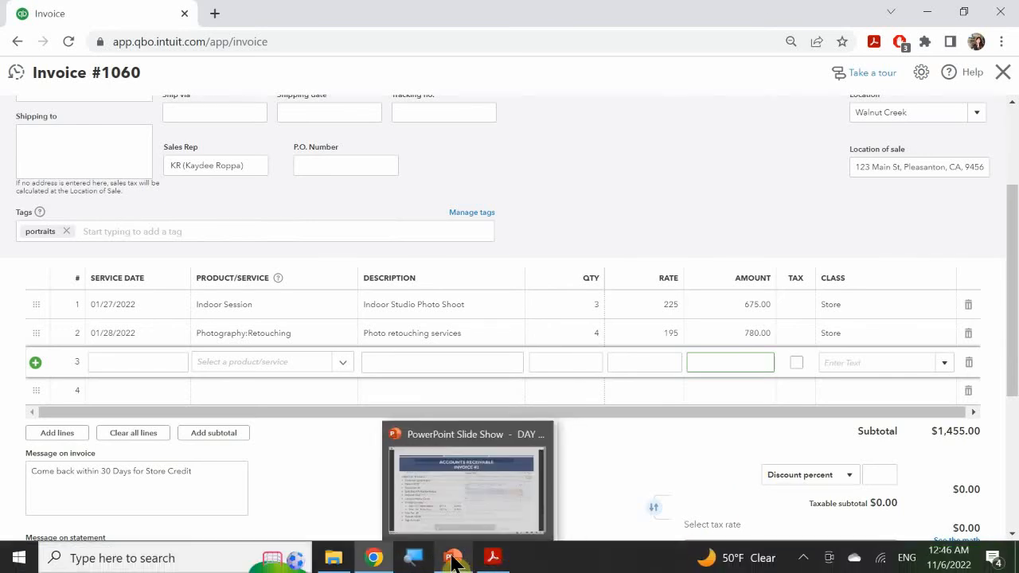
{"action": "mouse_move", "coordinate": [460, 504]}
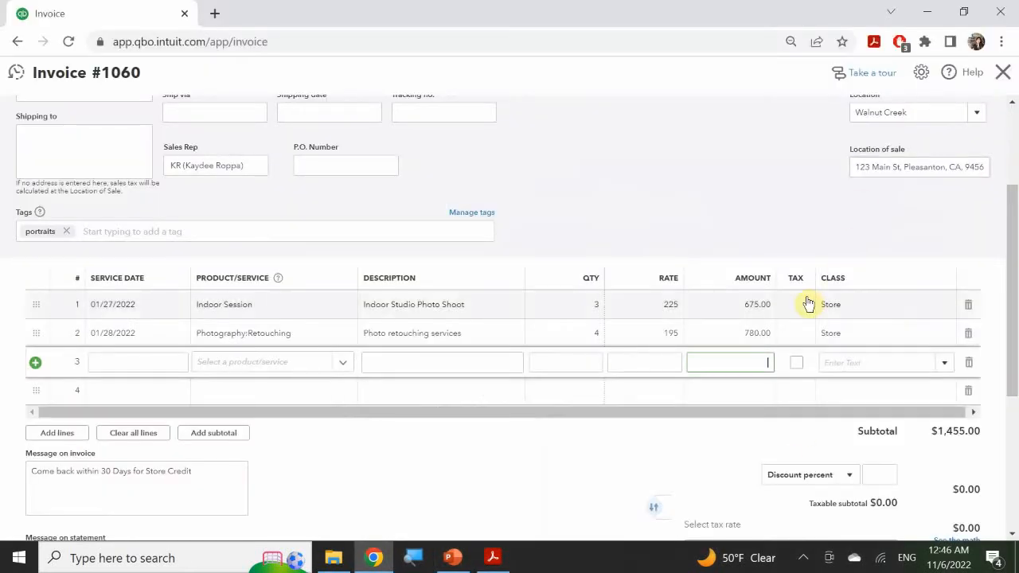
{"action": "scroll", "coordinate": [875, 397], "scroll_direction": "down", "scroll_amount": 2}
{"action": "scroll", "coordinate": [901, 447], "scroll_direction": "down", "scroll_amount": 1}
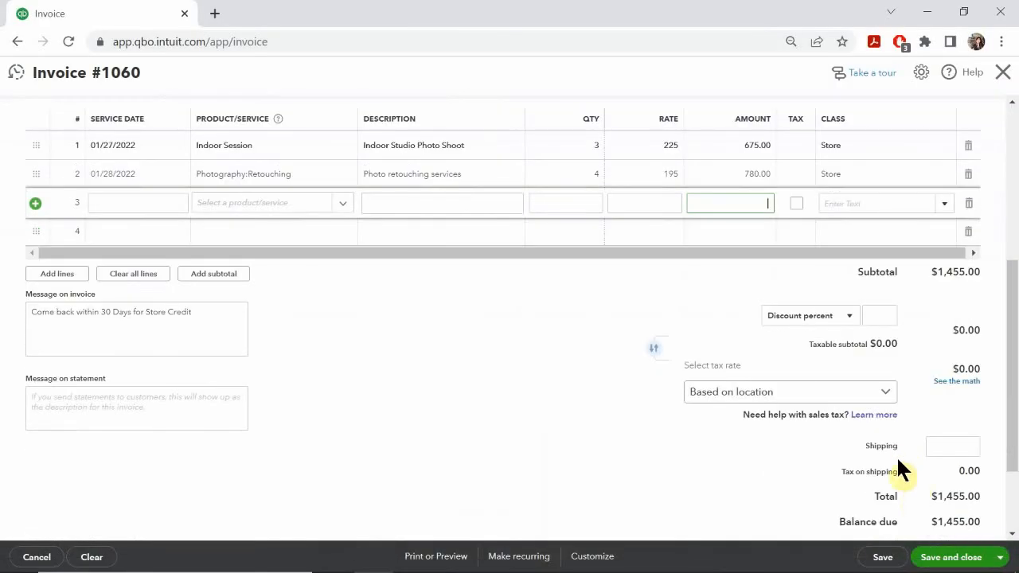
{"action": "left_click", "coordinate": [726, 390]}
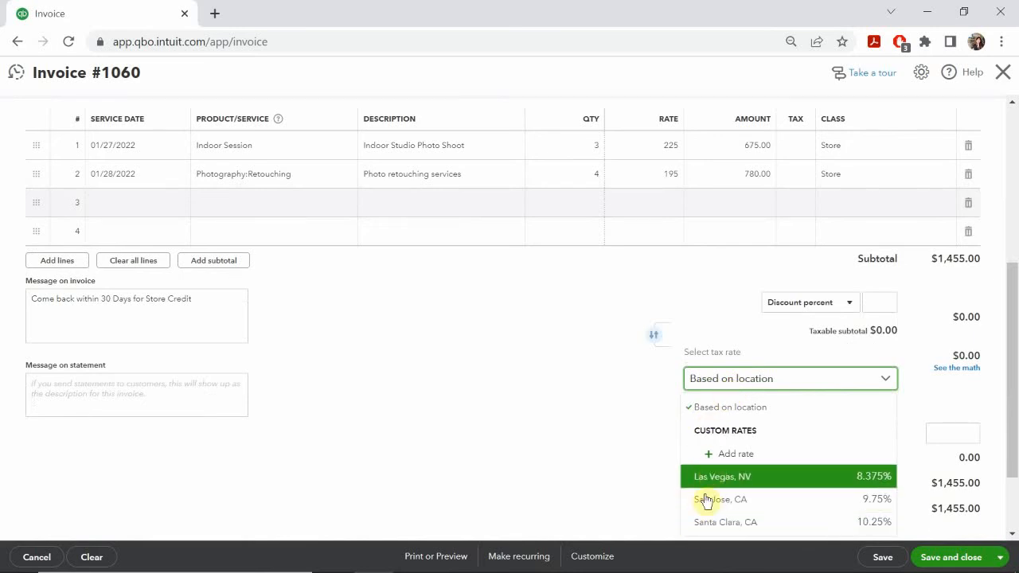
{"action": "left_click", "coordinate": [703, 522]}
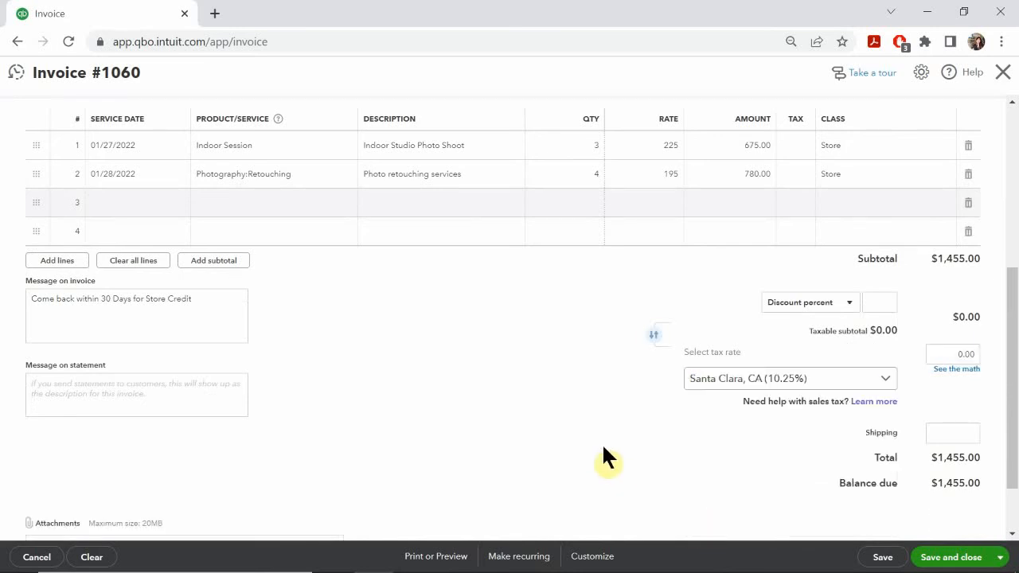
Review the invoice's header, line items and totals, and save and close the invoice.
{"action": "scroll", "coordinate": [633, 408], "scroll_direction": "up", "scroll_amount": 1}
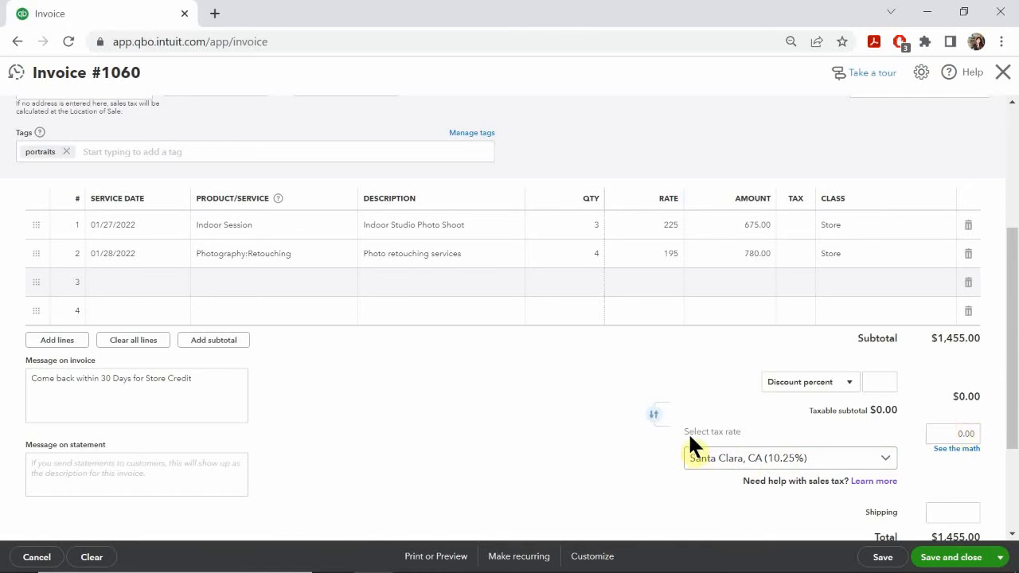
{"action": "scroll", "coordinate": [987, 478], "scroll_direction": "down", "scroll_amount": 1}
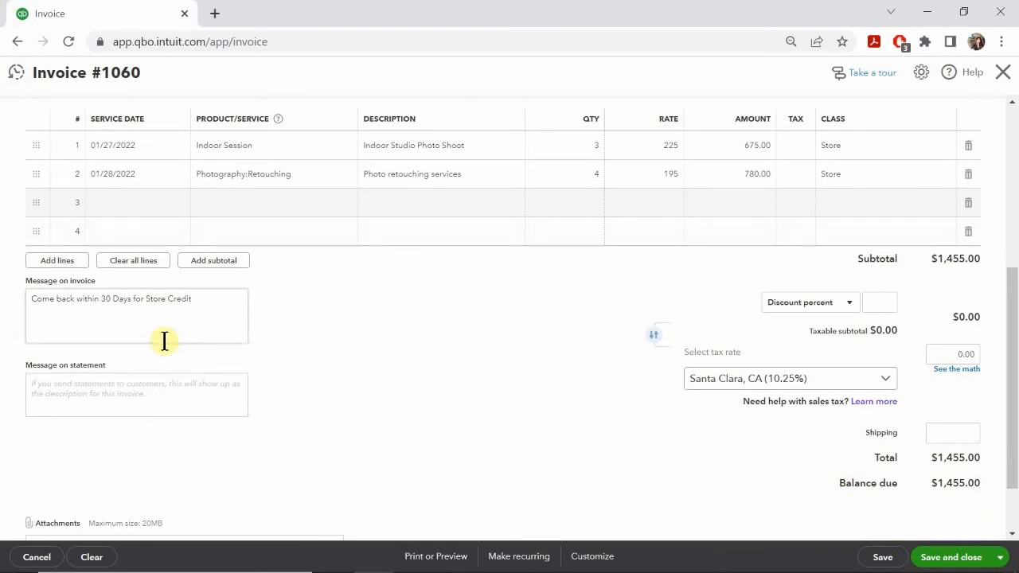
{"action": "scroll", "coordinate": [151, 342], "scroll_direction": "up", "scroll_amount": 2}
{"action": "scroll", "coordinate": [150, 377], "scroll_direction": "up", "scroll_amount": 3}
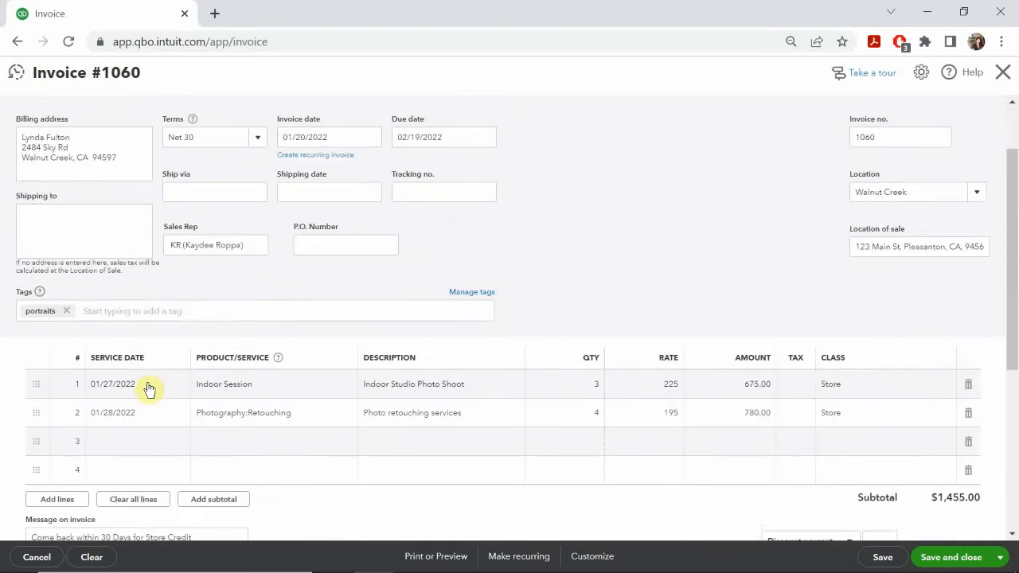
{"action": "scroll", "coordinate": [149, 389], "scroll_direction": "down", "scroll_amount": 3}
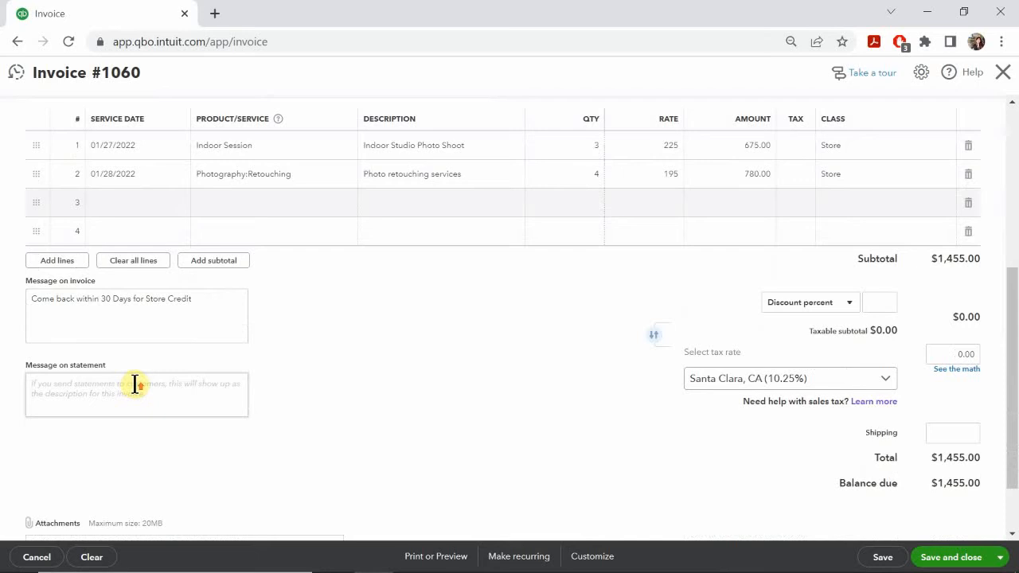
{"action": "scroll", "coordinate": [136, 385], "scroll_direction": "up", "scroll_amount": 3}
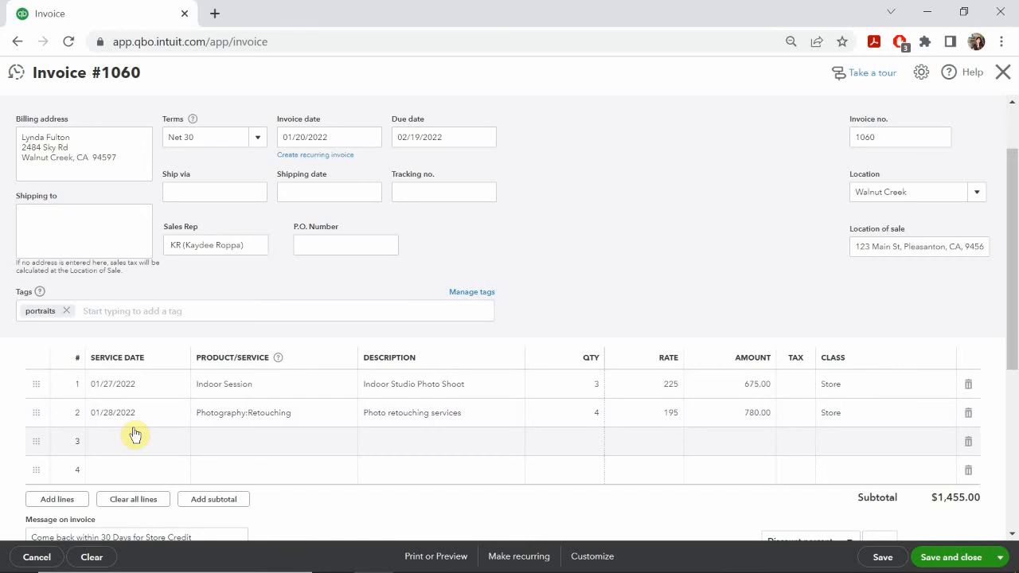
{"action": "left_click", "coordinate": [935, 564]}
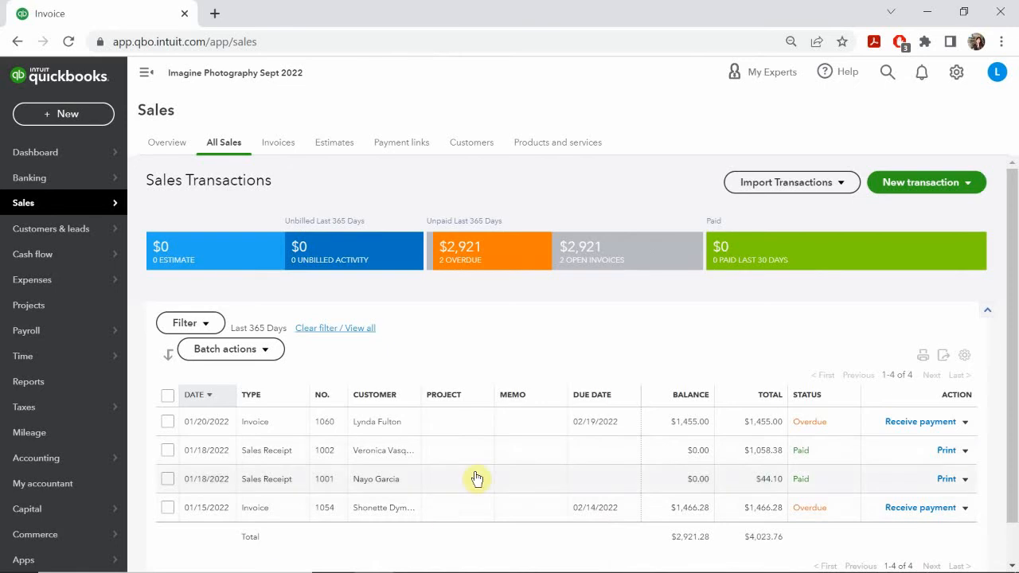
Switch to the PowerPoint slide show and read the details on the Accounts Receivable Invoice #3 slide.
{"action": "scroll", "coordinate": [486, 471], "scroll_direction": "down", "scroll_amount": 1}
{"action": "mouse_move", "coordinate": [477, 566]}
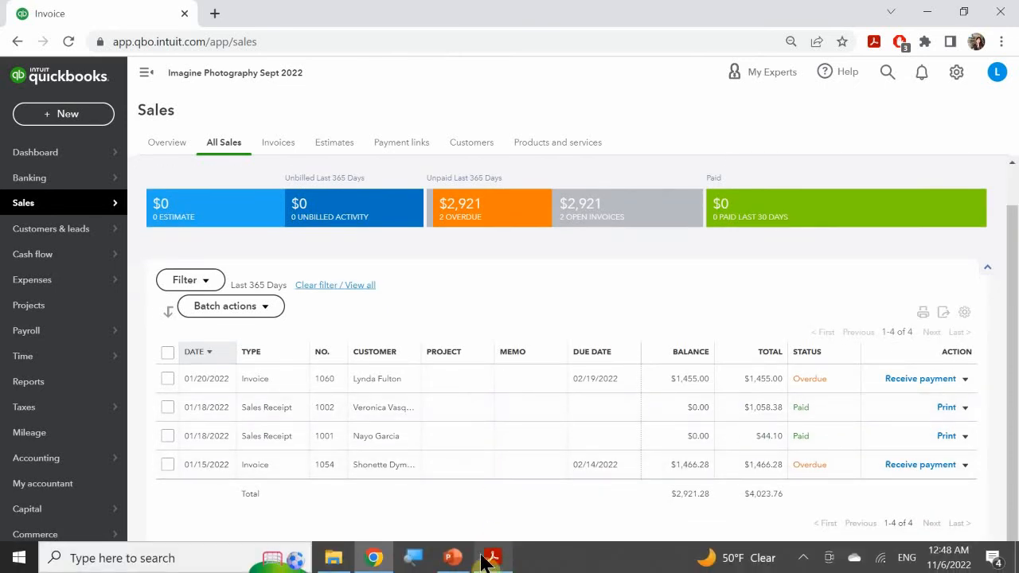
{"action": "left_click", "coordinate": [466, 503]}
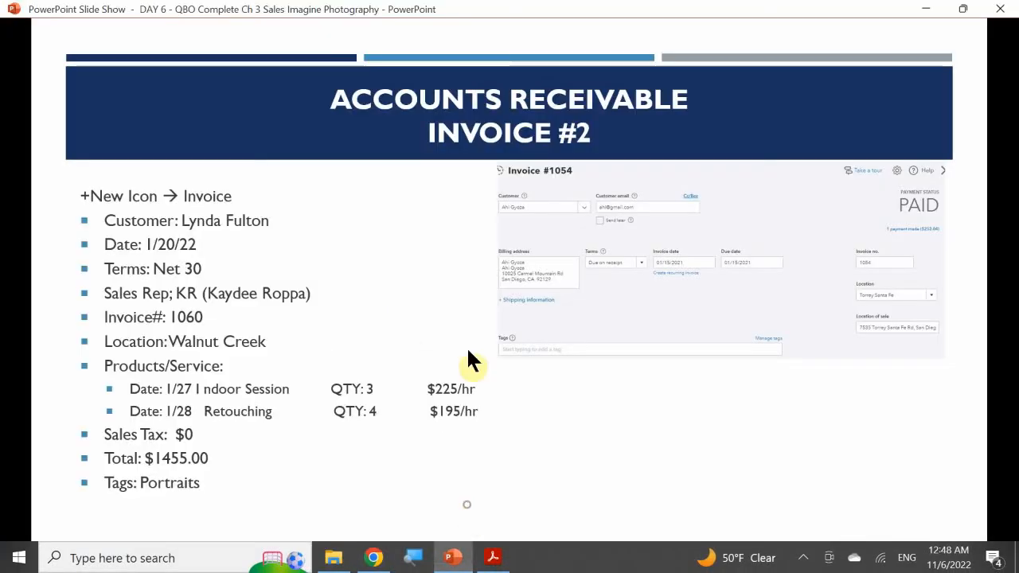
{"action": "left_click", "coordinate": [469, 351]}
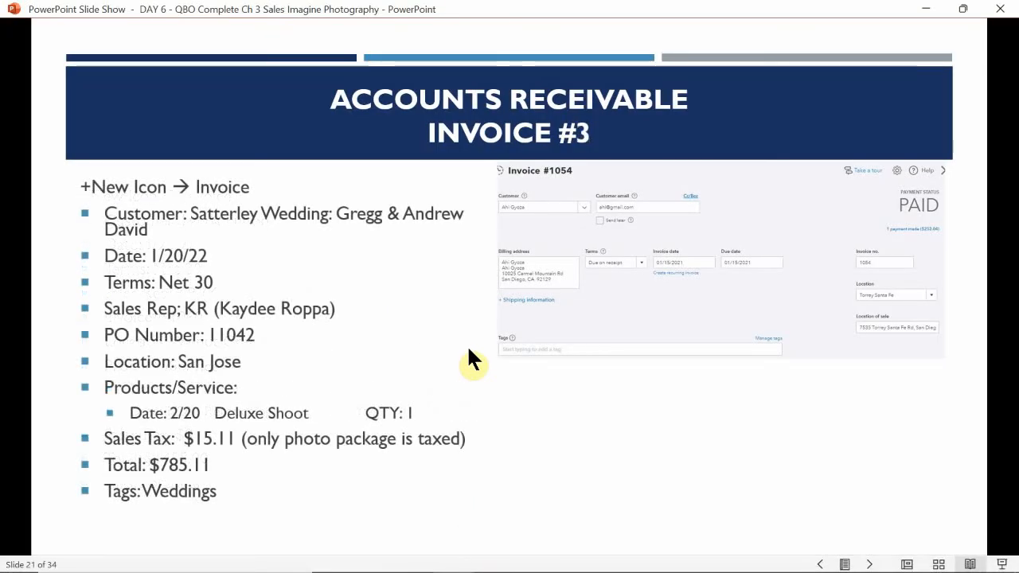
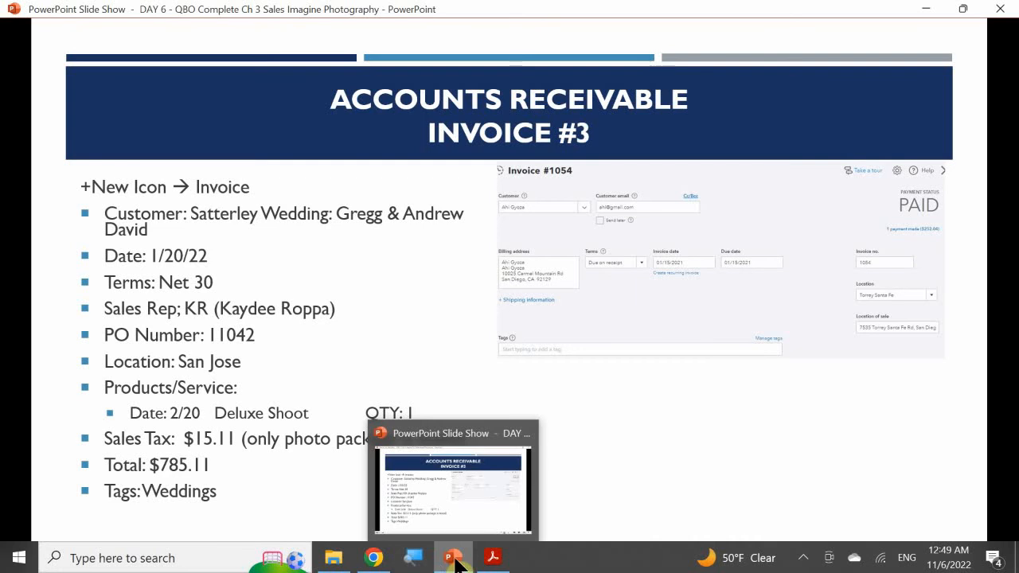
Switch back to QuickBooks Online in Chrome and start a new invoice.
{"action": "left_click", "coordinate": [373, 557]}
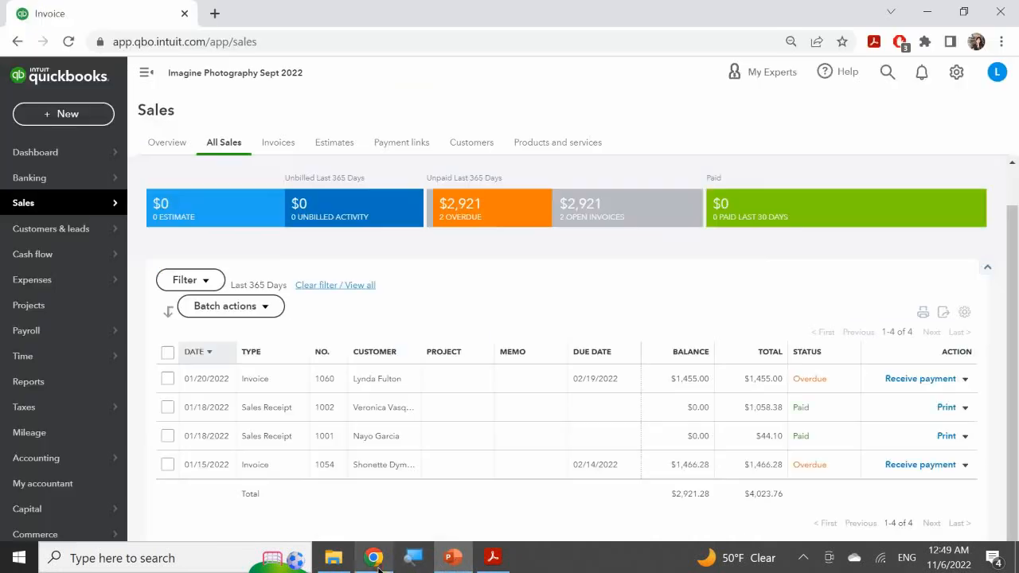
{"action": "left_click", "coordinate": [54, 113]}
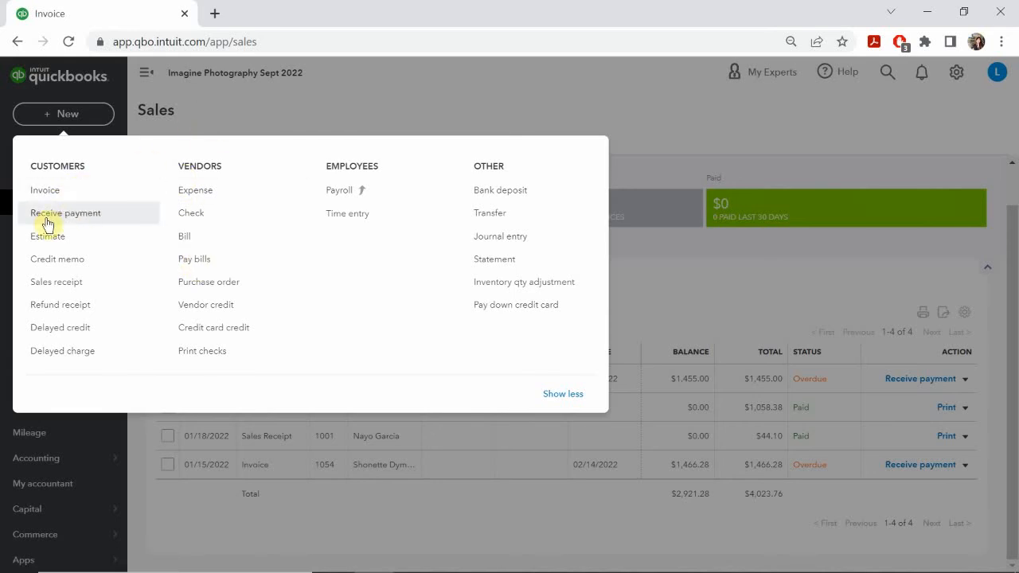
{"action": "left_click", "coordinate": [62, 196]}
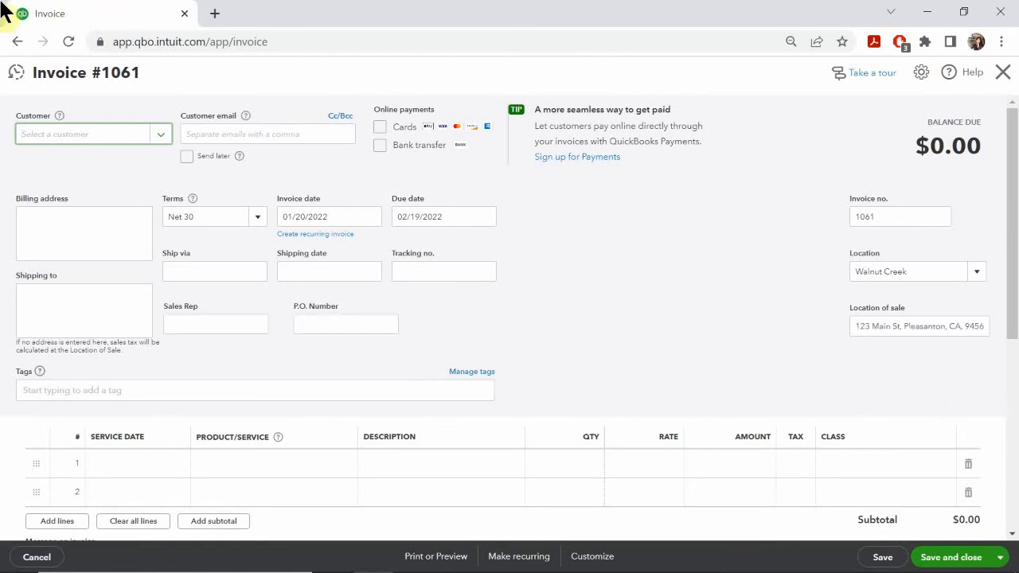
Select the Satterley Wedding Planners sub-customer named on the Invoice #3 slide as the invoice's customer.
{"action": "left_click", "coordinate": [90, 135]}
{"action": "left_click", "coordinate": [90, 137]}
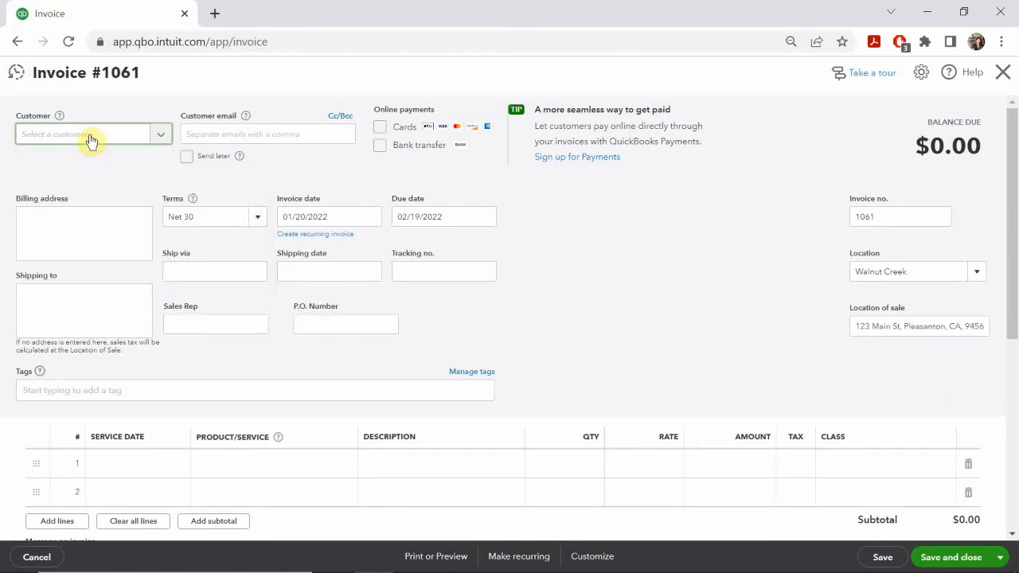
{"action": "left_click", "coordinate": [91, 140]}
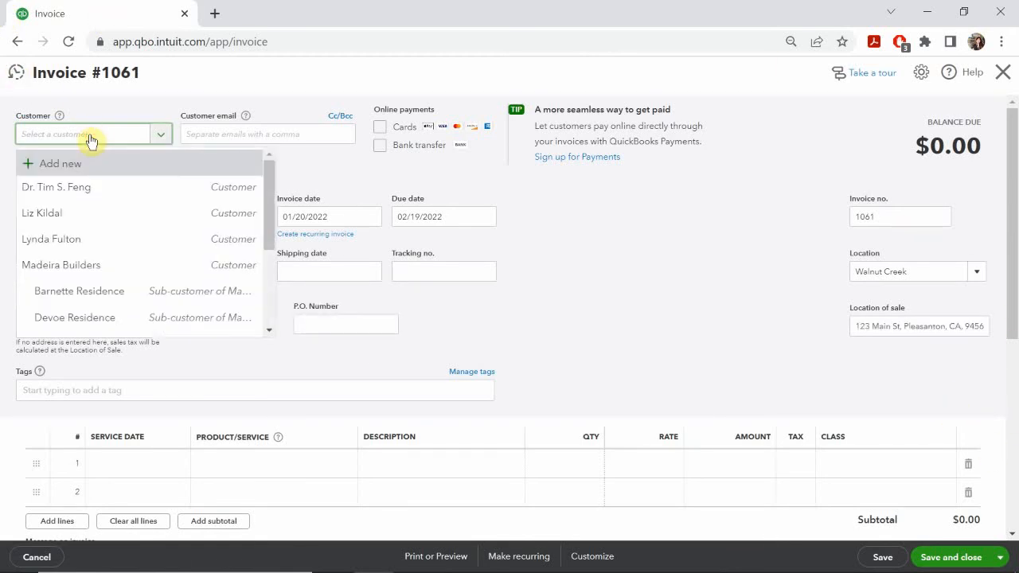
{"action": "type", "text": "gr"}
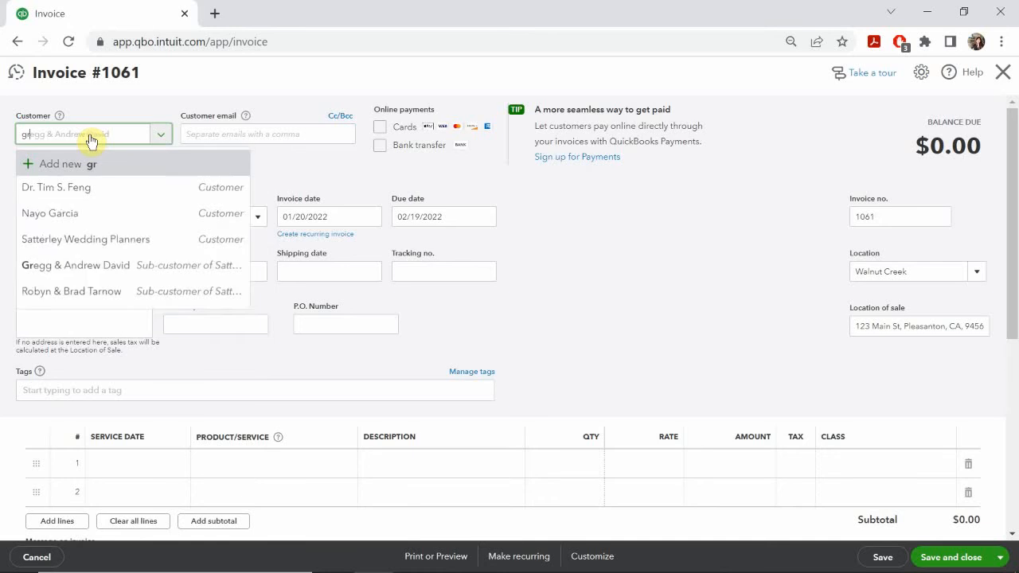
{"action": "type", "text": "eg"}
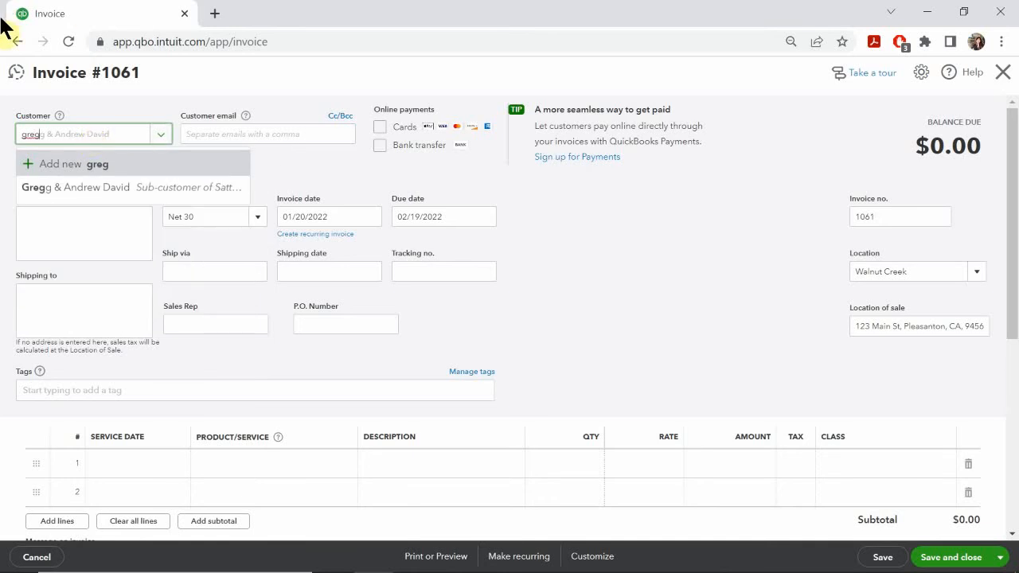
{"action": "left_click", "coordinate": [77, 199]}
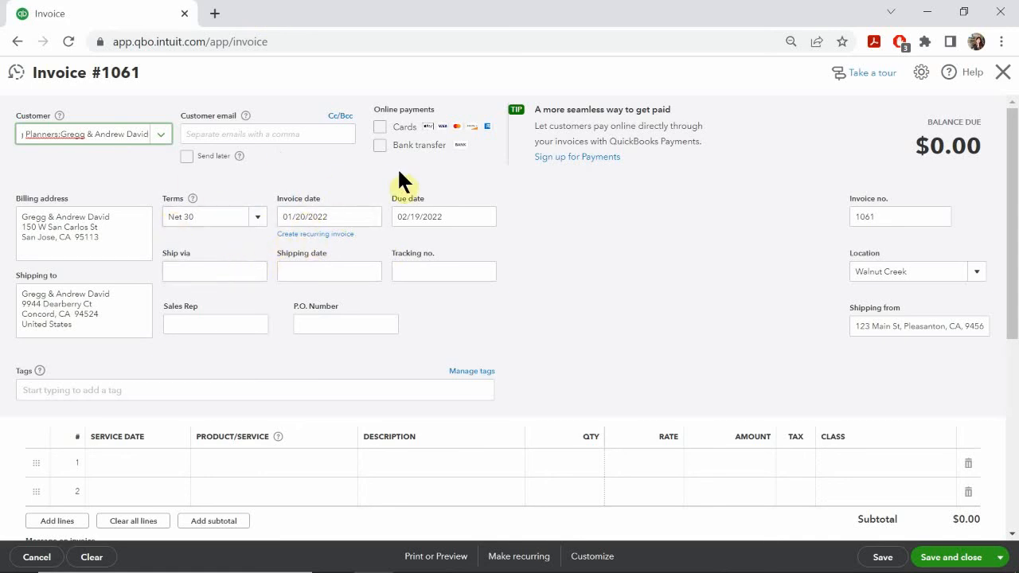
Fill in the Sales Rep with the initials KR followed by the rep's full name in parentheses.
{"action": "left_click", "coordinate": [218, 329]}
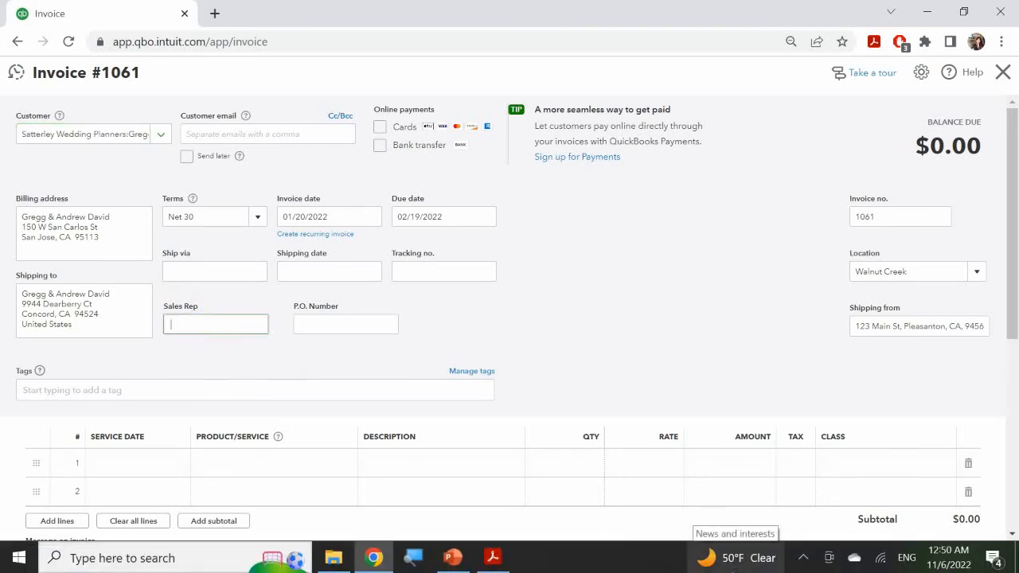
{"action": "type", "text": "KR (Kaydee Rio"}
{"action": "key", "text": "BackSpace"}
{"action": "key", "text": "BackSpace"}
{"action": "type", "text": "op"}
{"action": "key", "text": "BackSpace"}
{"action": "left_click", "coordinate": [900, 216]}
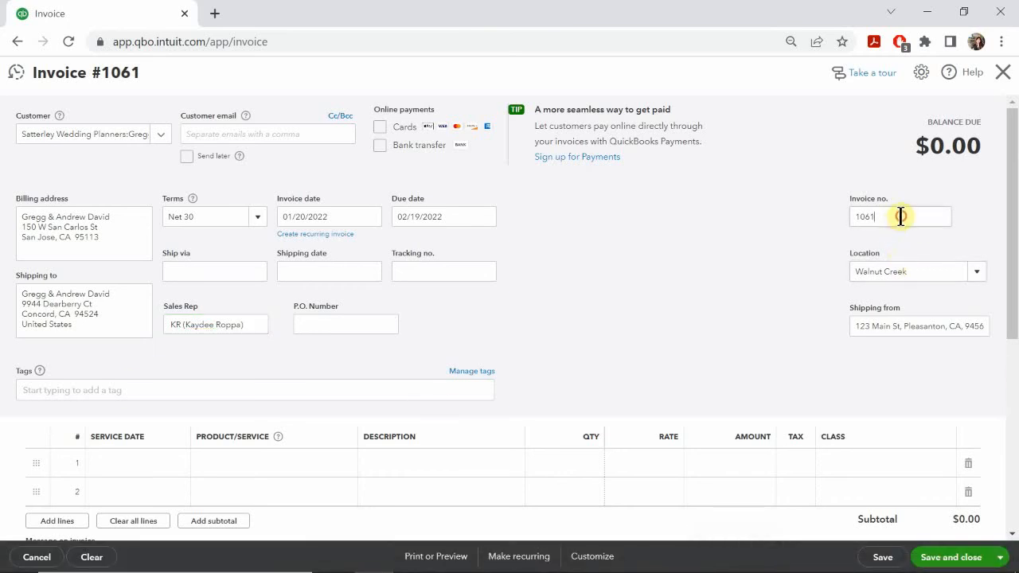
Look up the purchase order number on the PowerPoint Invoice #3 slide and enter it as the P.O. Number on the QuickBooks invoice.
{"action": "double_click", "coordinate": [900, 217]}
{"action": "left_click", "coordinate": [334, 323]}
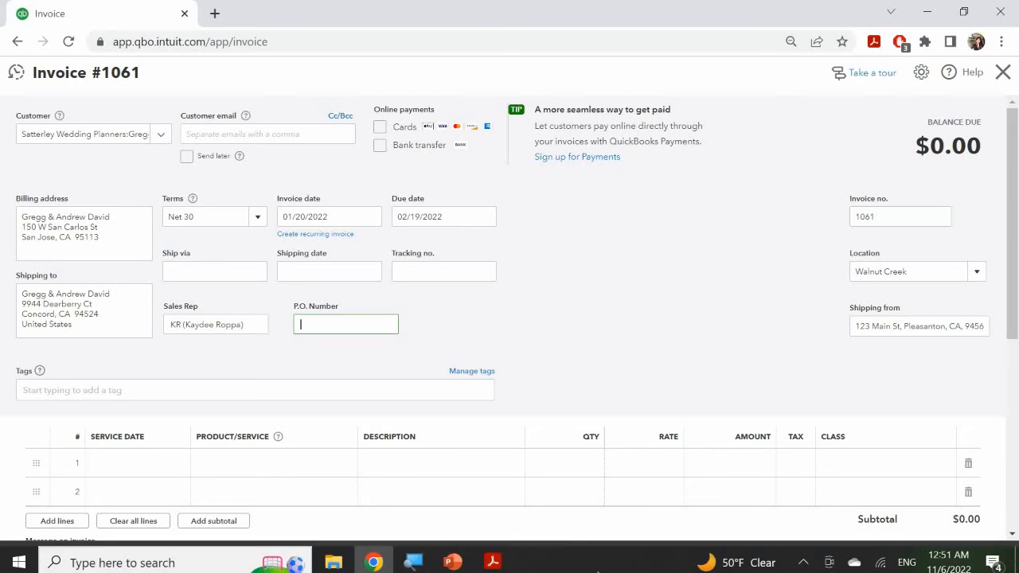
{"action": "left_click", "coordinate": [493, 558]}
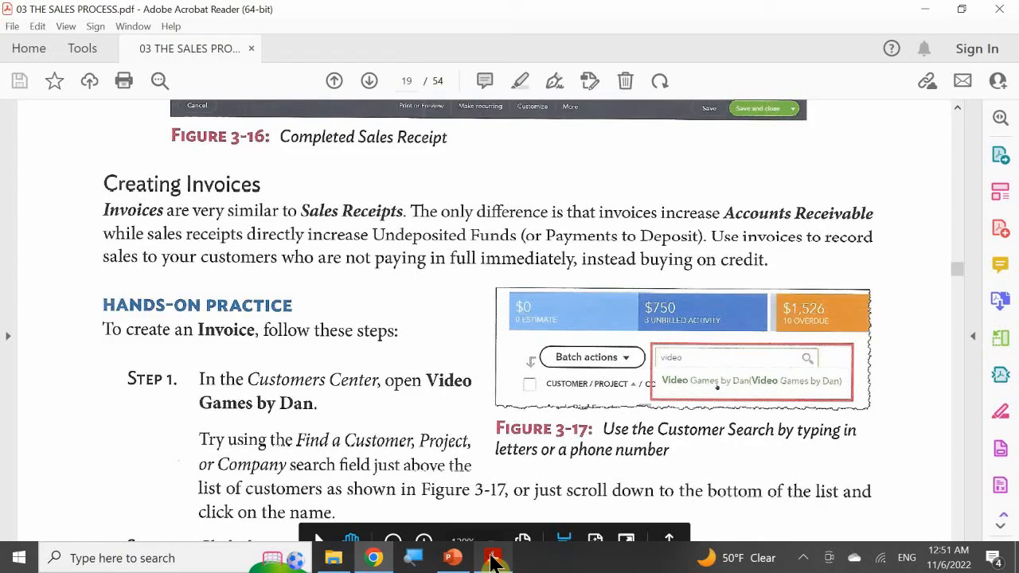
{"action": "left_click", "coordinate": [493, 558]}
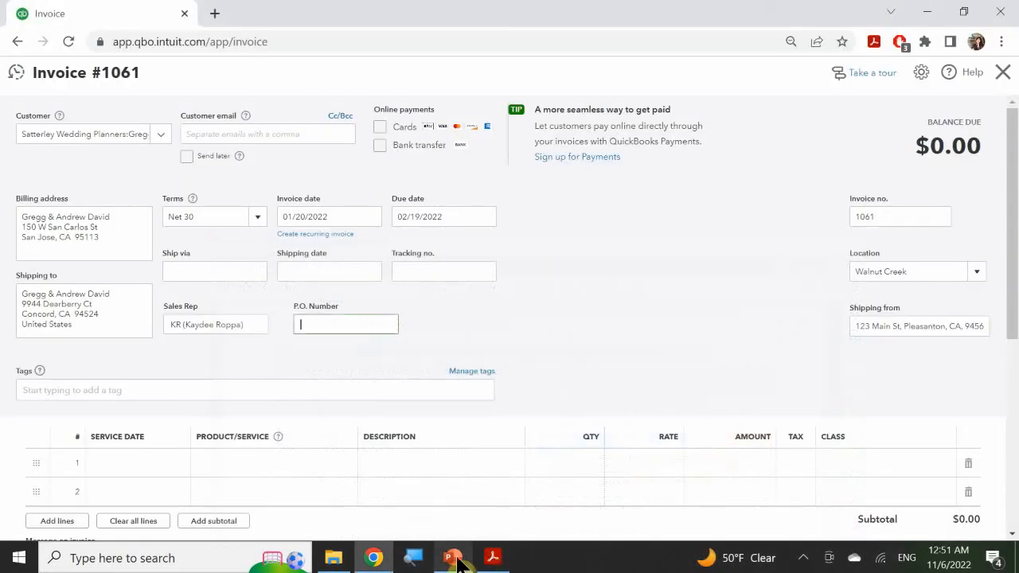
{"action": "left_click", "coordinate": [455, 558]}
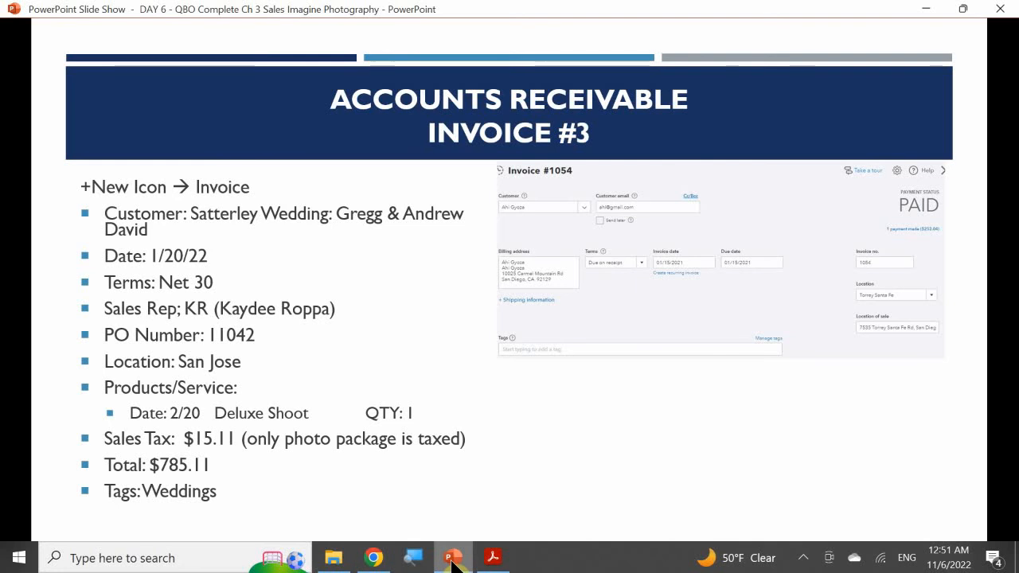
{"action": "left_click", "coordinate": [454, 559]}
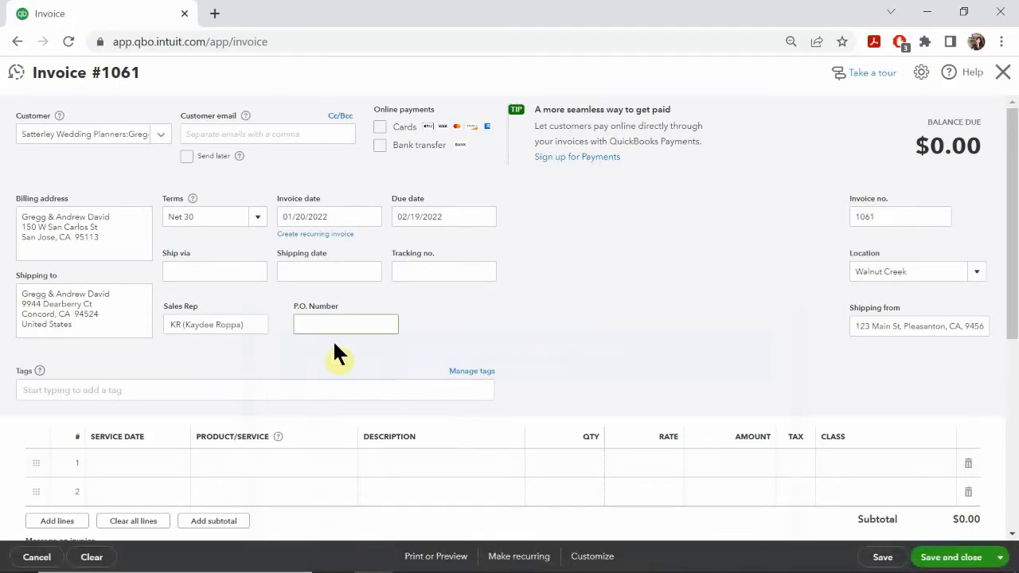
{"action": "type", "text": "1104"}
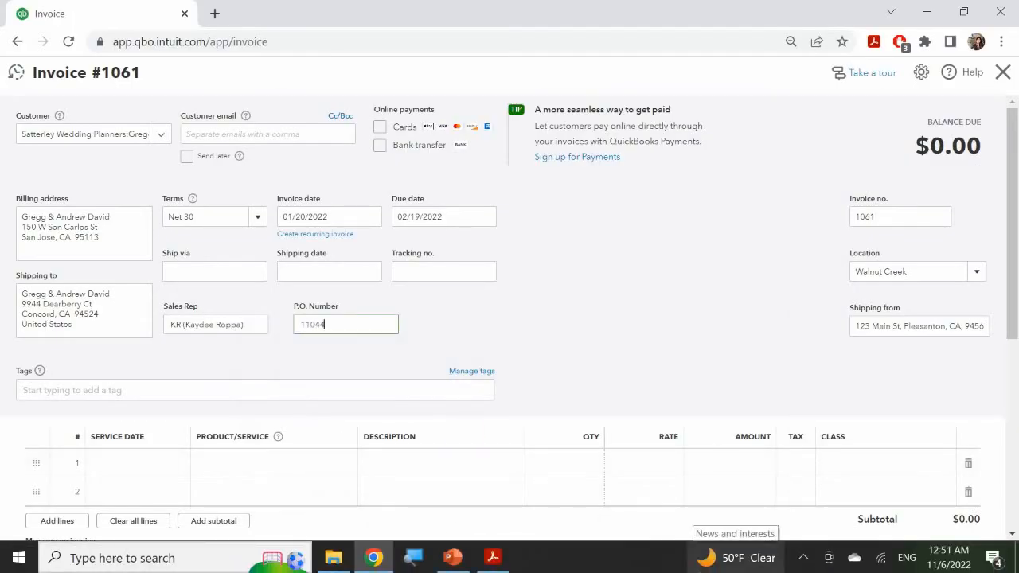
{"action": "type", "text": "2"}
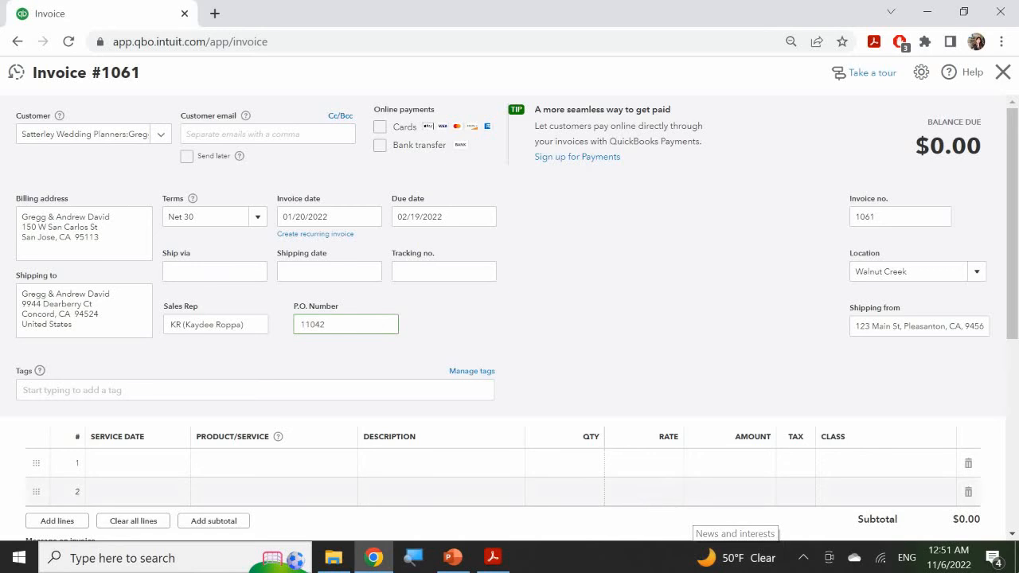
Clear the invoice number and set the invoice's location to San Jose.
{"action": "left_click", "coordinate": [906, 217]}
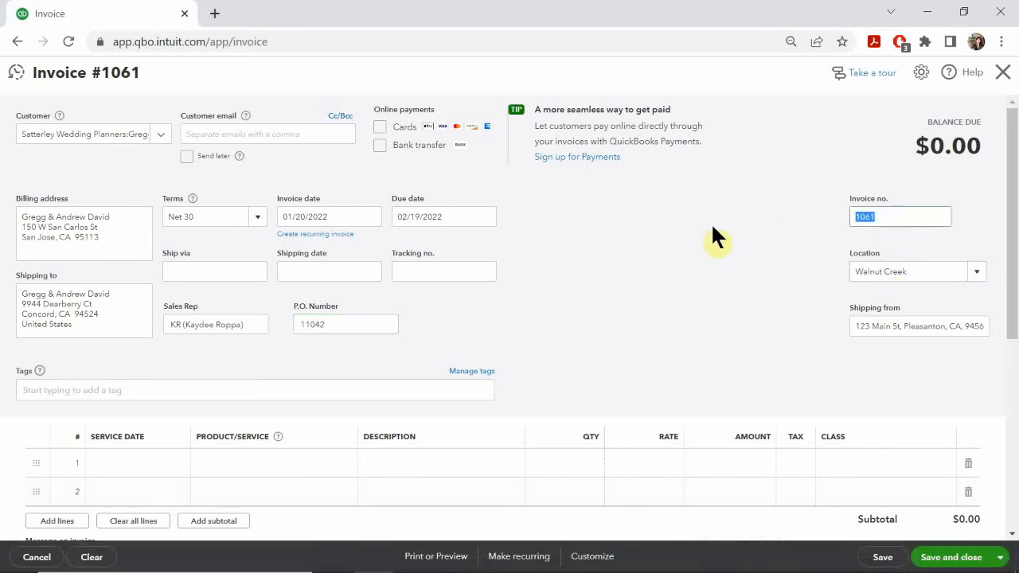
{"action": "key", "text": "BackSpace"}
{"action": "left_click", "coordinate": [974, 272]}
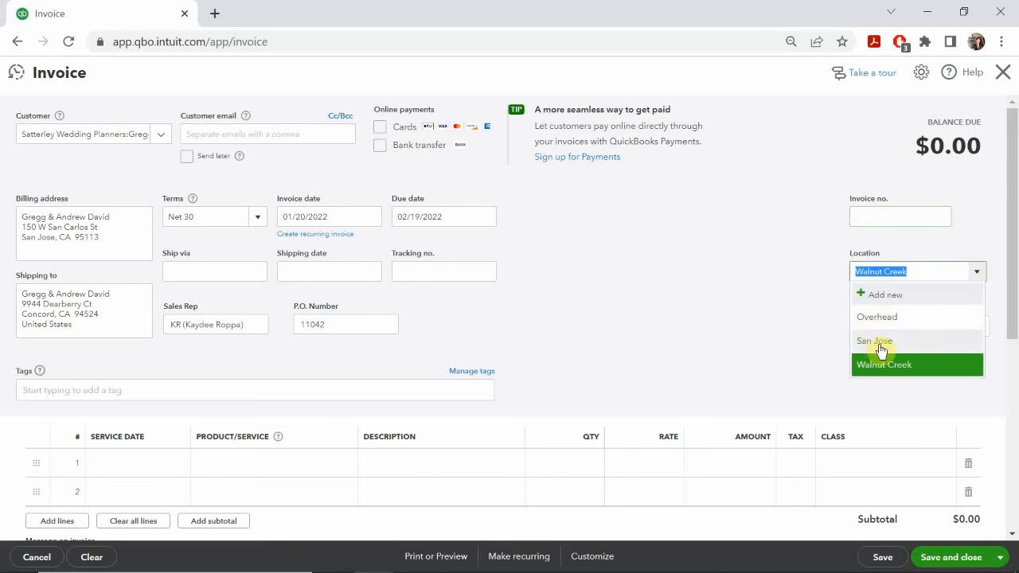
{"action": "left_click", "coordinate": [878, 348]}
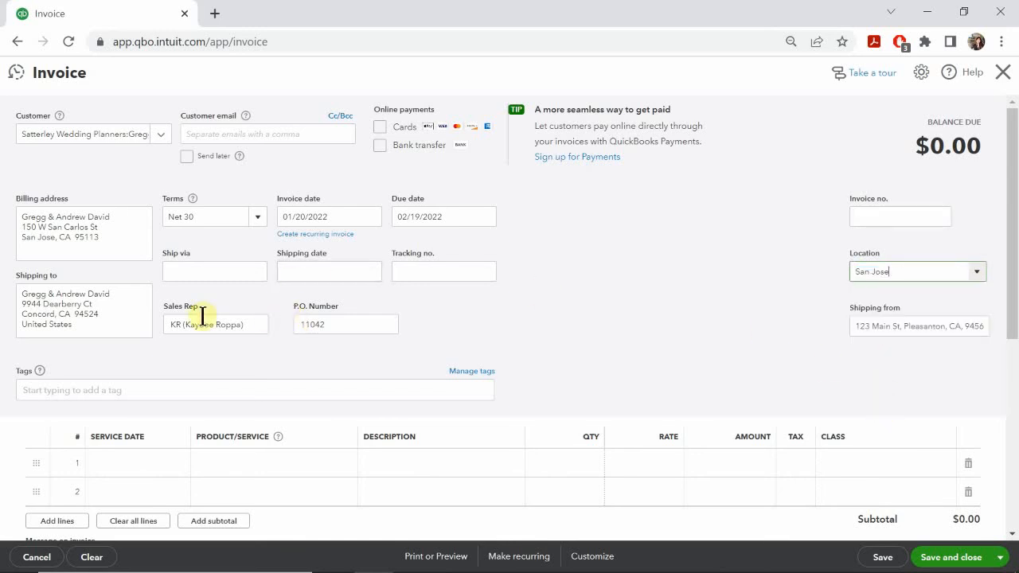
Add the existing Weddings tag to the invoice.
{"action": "left_click", "coordinate": [148, 390]}
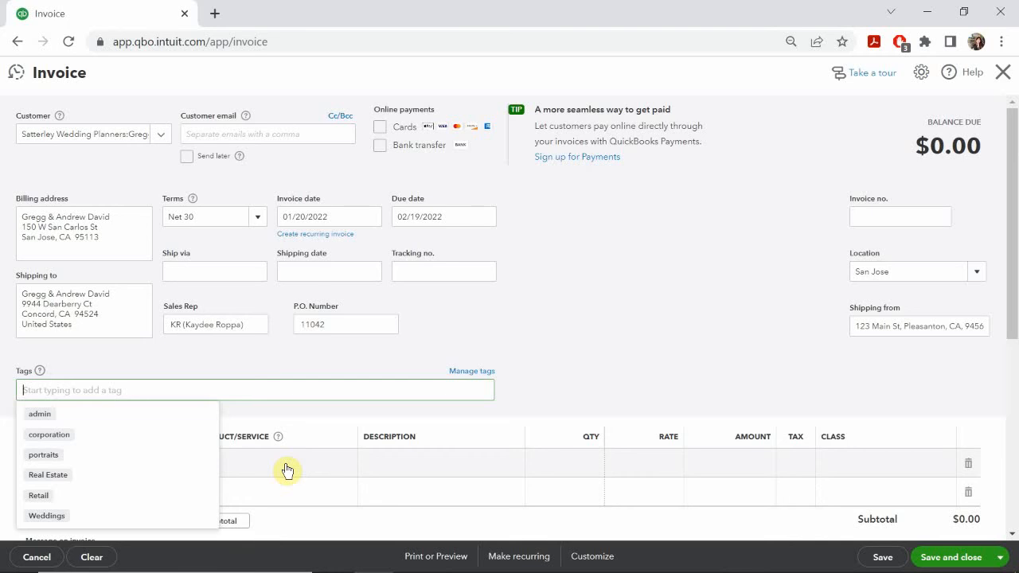
{"action": "type", "text": "eer"}
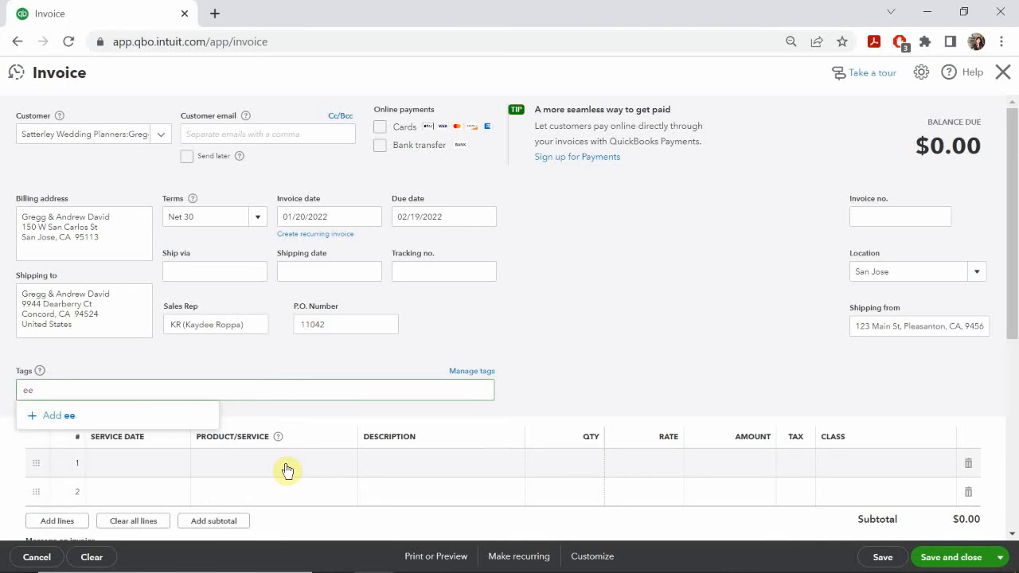
{"action": "key", "text": "BackSpace"}
{"action": "key", "text": "BackSpace"}
{"action": "type", "text": "r"}
{"action": "key", "text": "BackSpace"}
{"action": "type", "text": "we"}
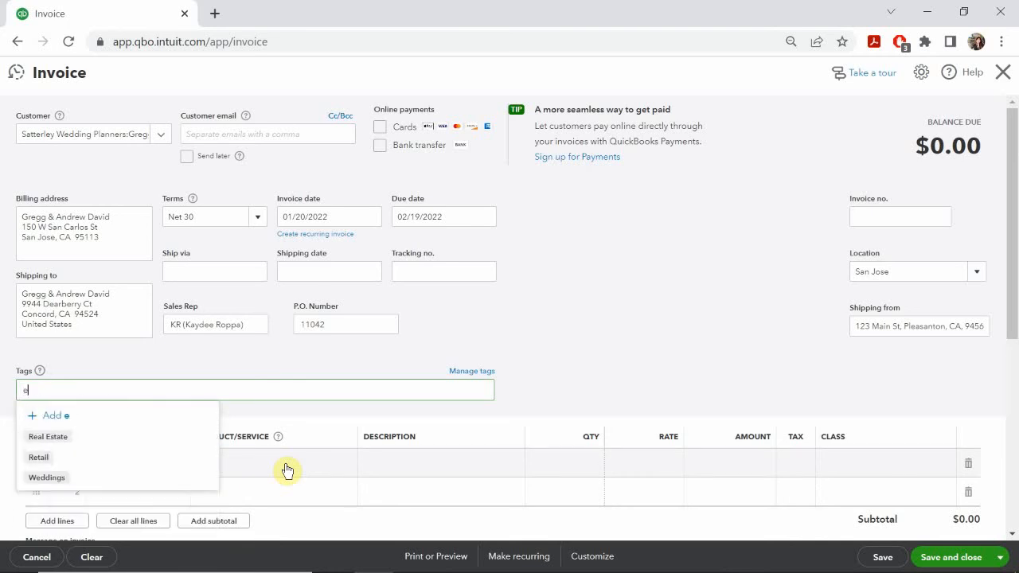
{"action": "type", "text": "d"}
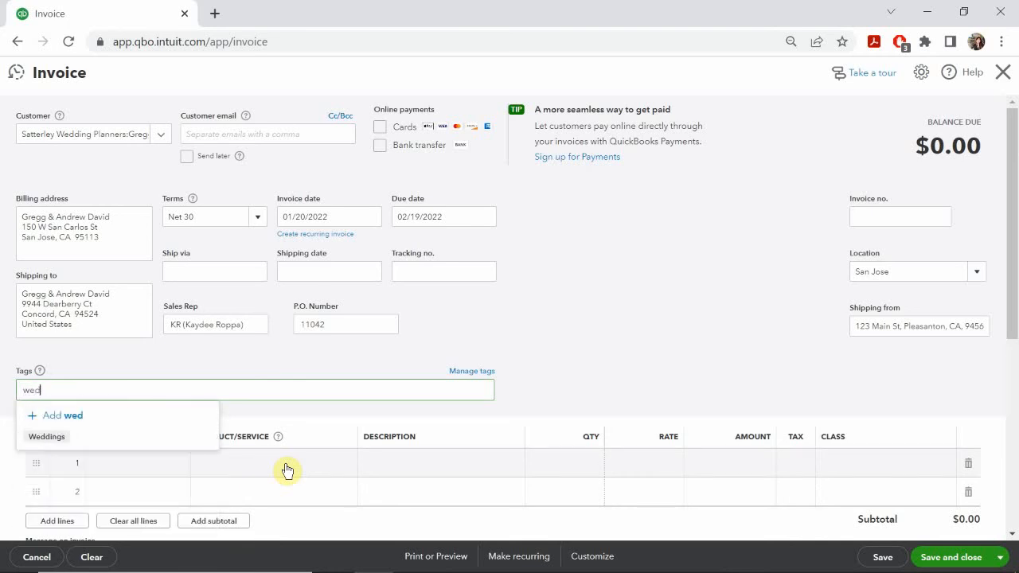
{"action": "left_click", "coordinate": [52, 437]}
{"action": "left_click", "coordinate": [180, 353]}
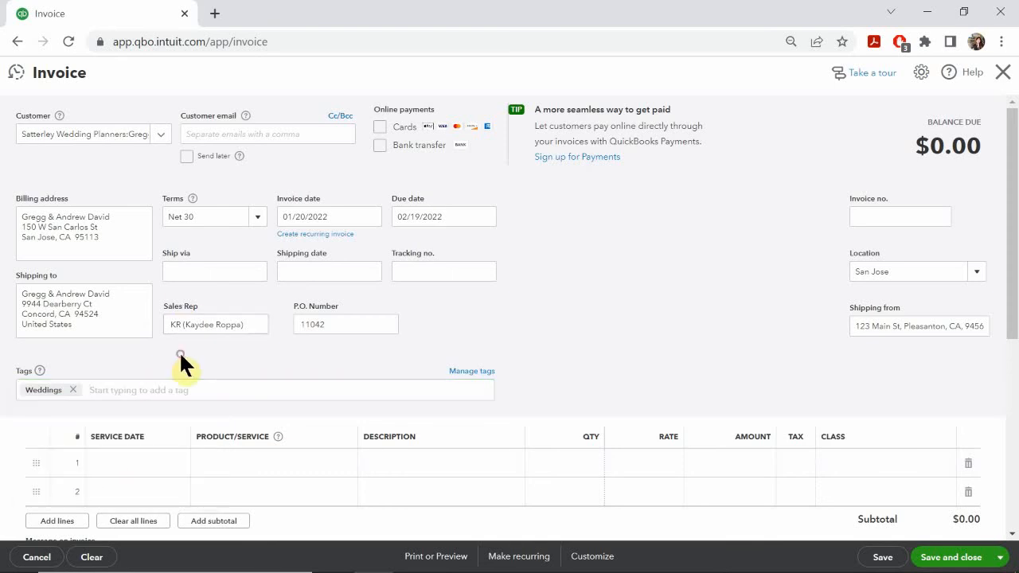
Set the service date of the first invoice line to 02/20/2022.
{"action": "scroll", "coordinate": [184, 360], "scroll_direction": "down", "scroll_amount": 1}
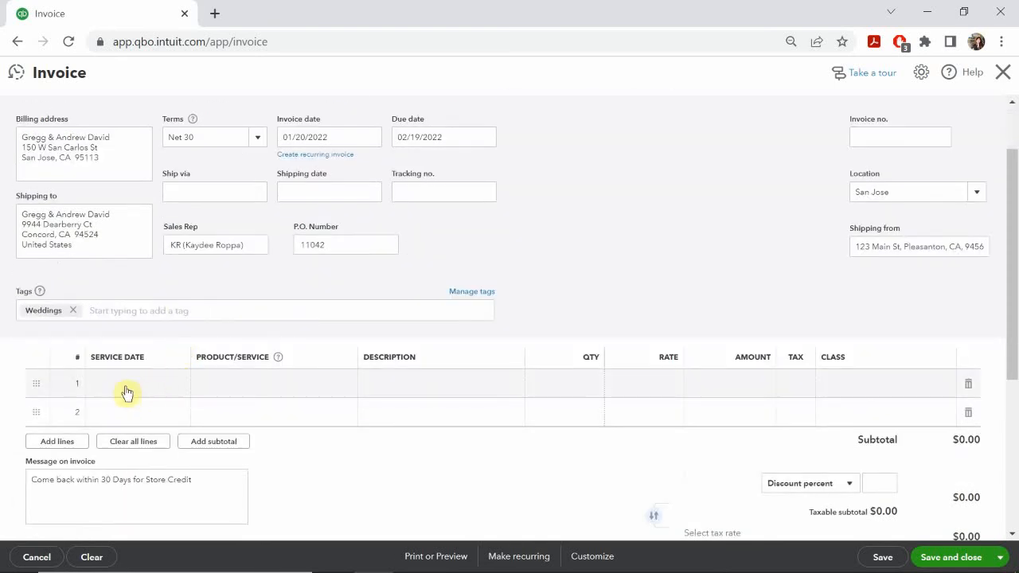
{"action": "left_click", "coordinate": [123, 384]}
{"action": "left_click", "coordinate": [179, 386]}
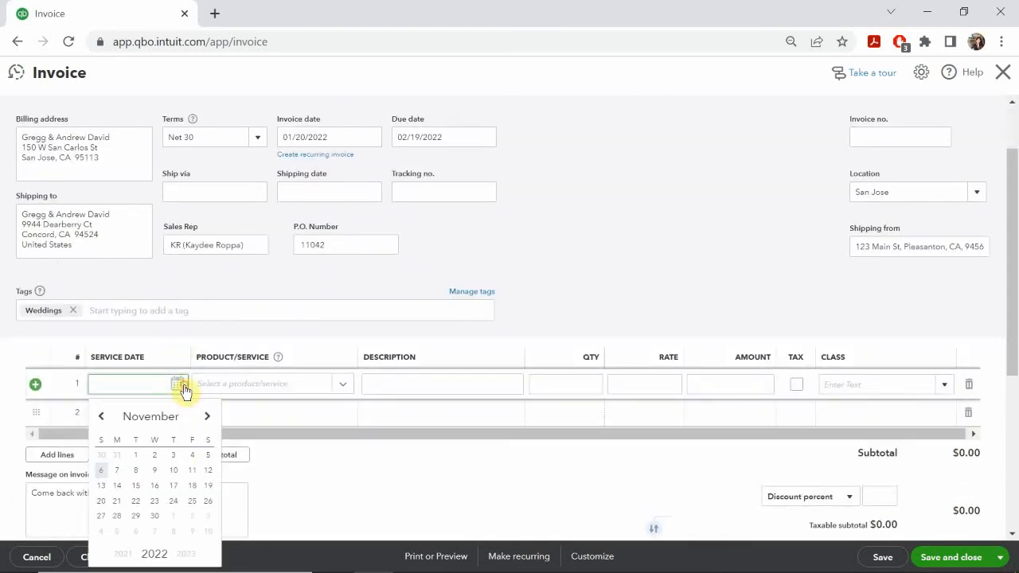
{"action": "left_click", "coordinate": [101, 416]}
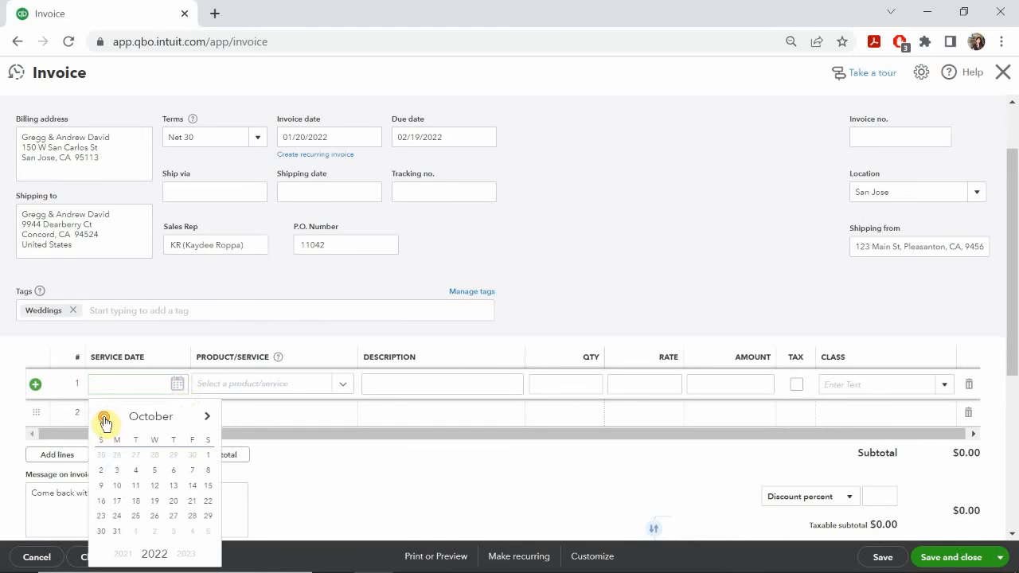
{"action": "left_click", "coordinate": [101, 417]}
{"action": "left_click", "coordinate": [101, 416]}
{"action": "left_click", "coordinate": [101, 416]}
{"action": "left_click", "coordinate": [101, 417]}
{"action": "left_click", "coordinate": [101, 417]}
{"action": "left_click", "coordinate": [102, 417]}
{"action": "left_click", "coordinate": [102, 417]}
{"action": "left_click", "coordinate": [102, 416]}
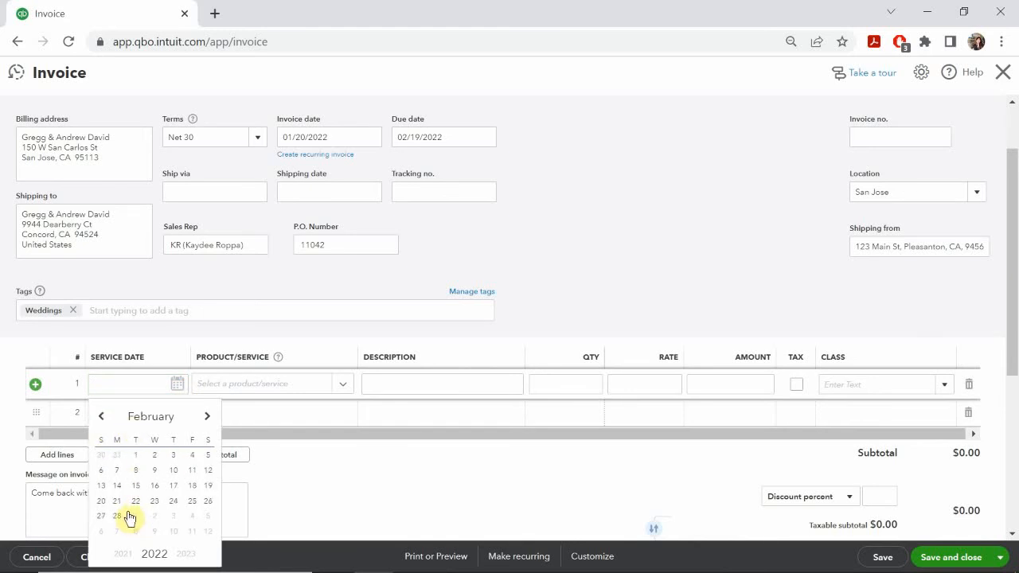
{"action": "left_click", "coordinate": [101, 500]}
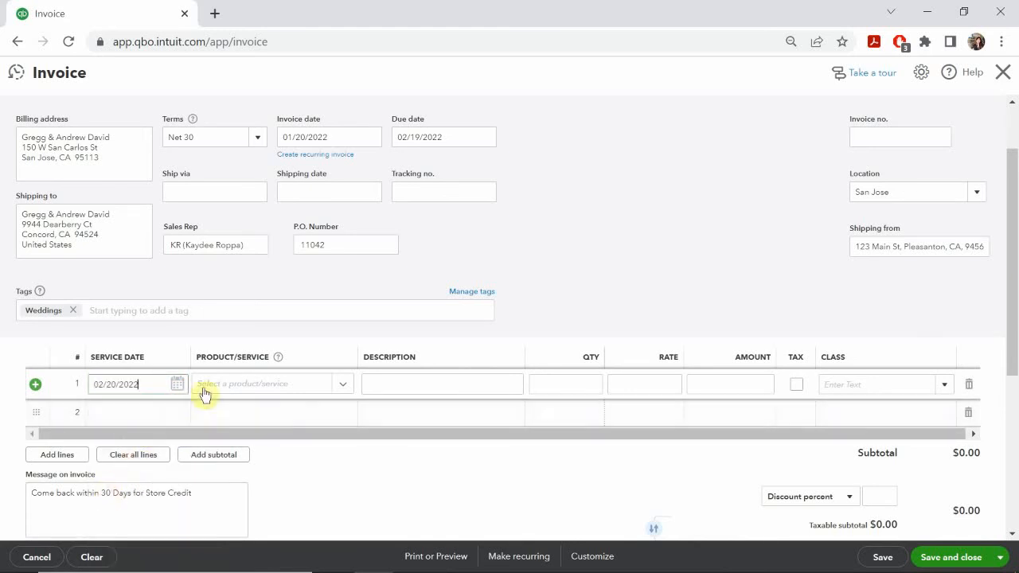
Choose the Deluxe Shoot bundle as the product/service on the first invoice line.
{"action": "left_click", "coordinate": [224, 384]}
{"action": "type", "text": "de"}
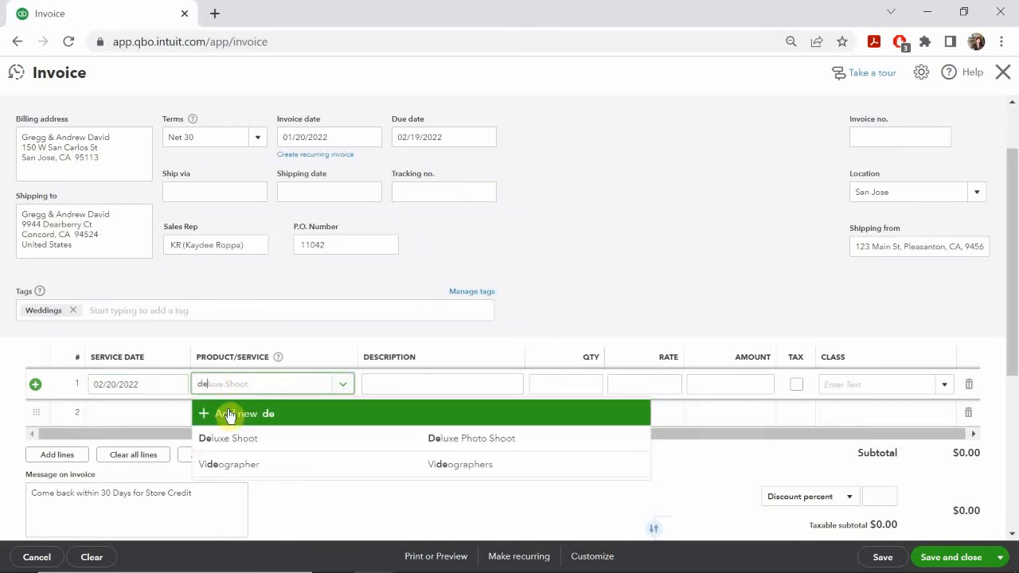
{"action": "left_click", "coordinate": [235, 443]}
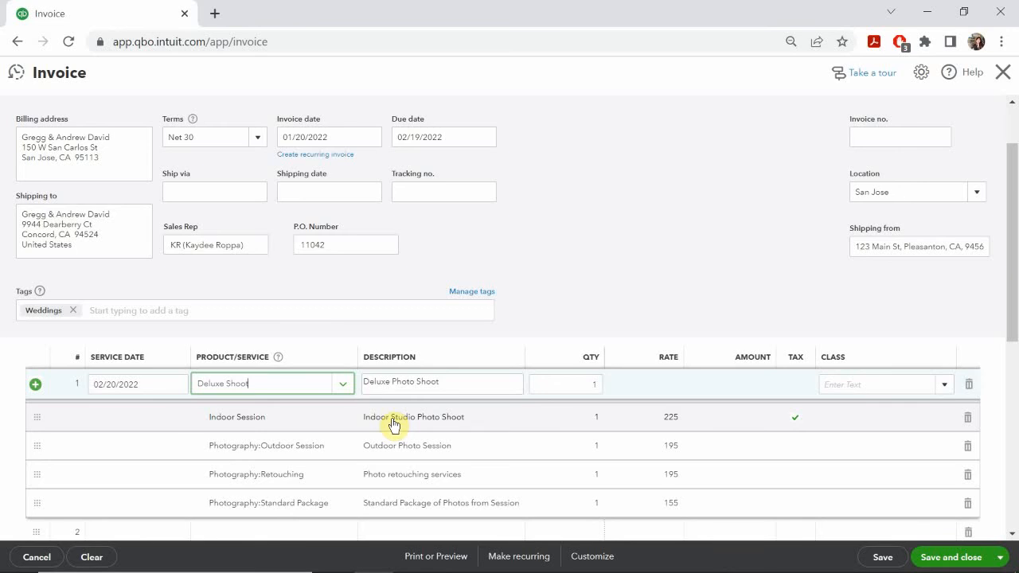
Remove the tax from the Indoor Session line and make the Photography:Standard Package line taxable.
{"action": "scroll", "coordinate": [393, 425], "scroll_direction": "down", "scroll_amount": 2}
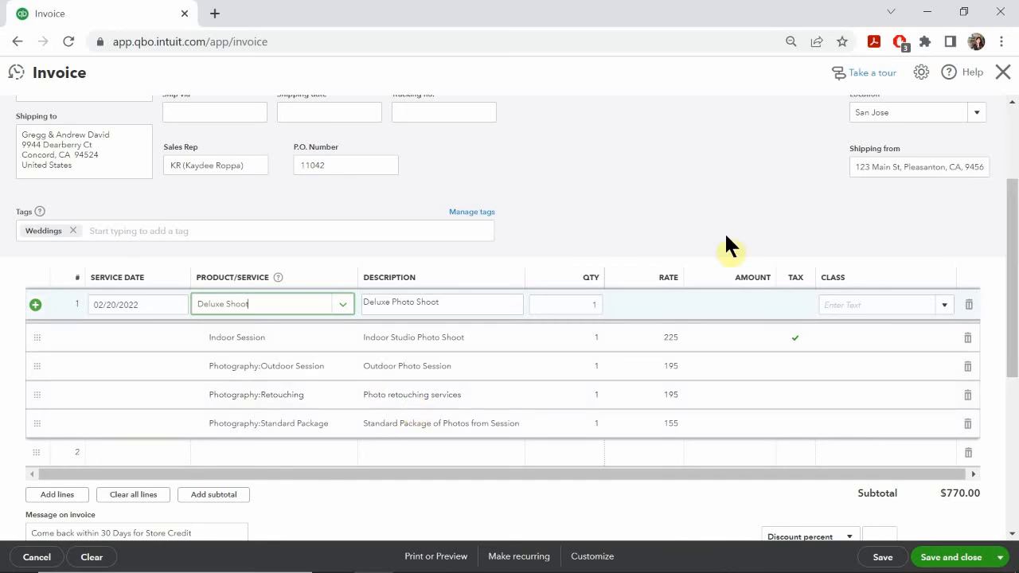
{"action": "left_click", "coordinate": [797, 348]}
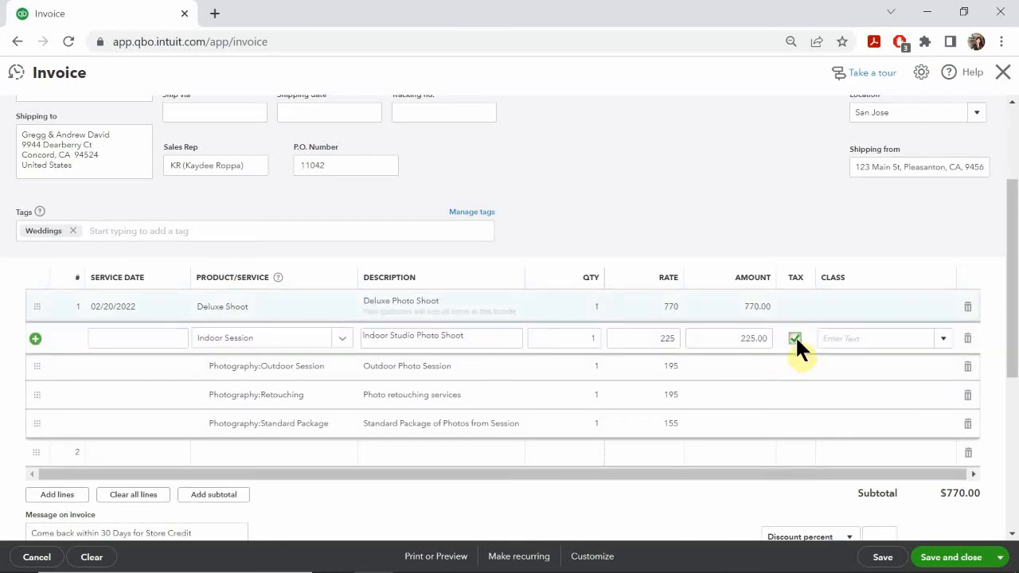
{"action": "left_click", "coordinate": [794, 338]}
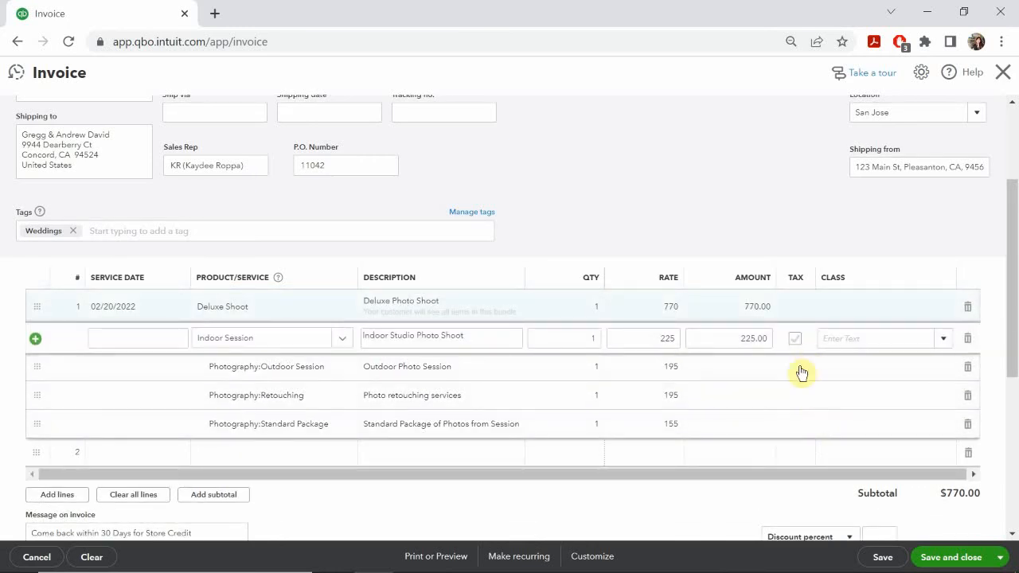
{"action": "left_click", "coordinate": [795, 339]}
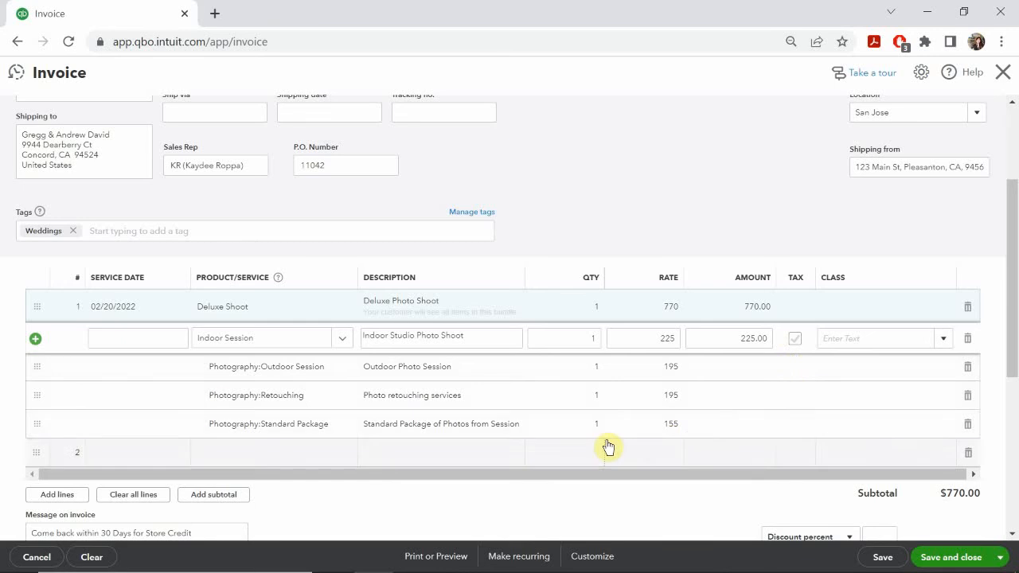
{"action": "left_click", "coordinate": [799, 424]}
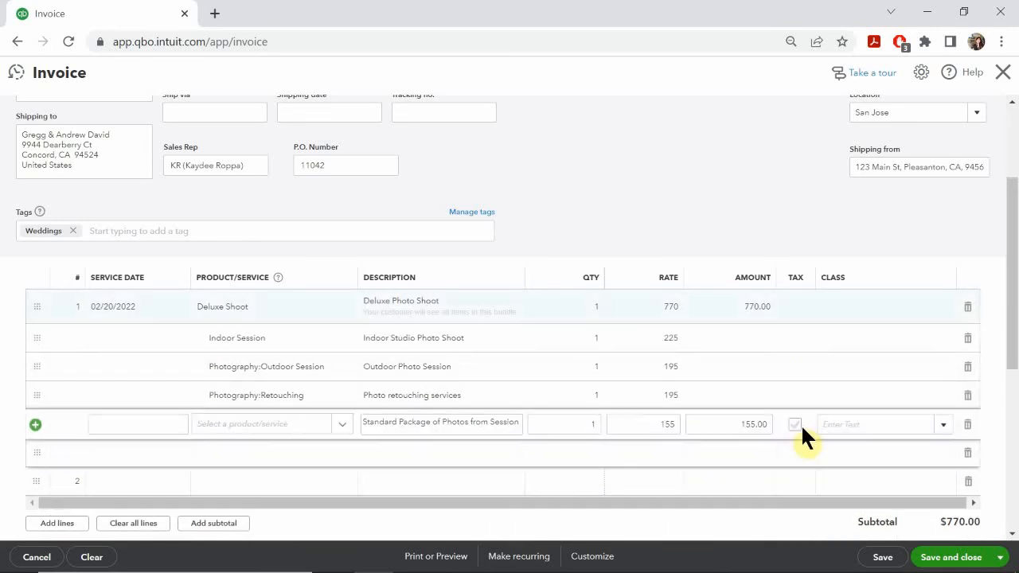
{"action": "left_click", "coordinate": [792, 423]}
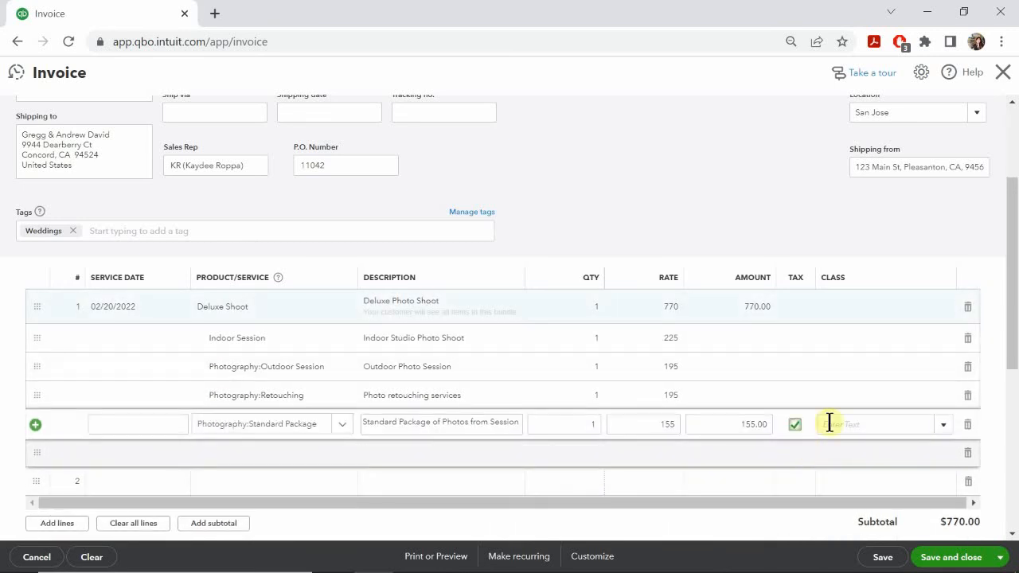
Assign the Store class to the Deluxe Shoot bundle and check the class on its component lines.
{"action": "left_click", "coordinate": [850, 307]}
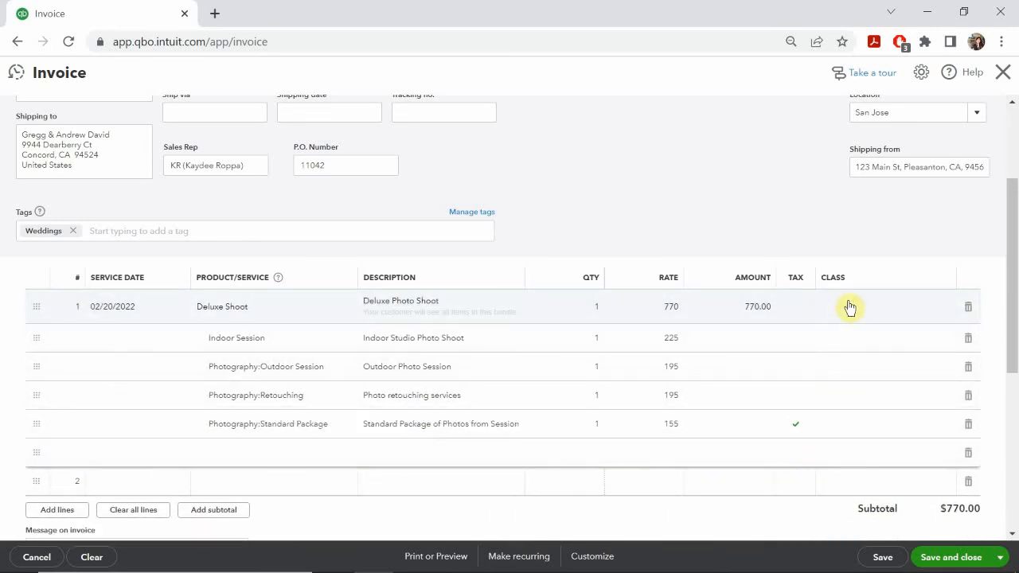
{"action": "type", "text": "srt"}
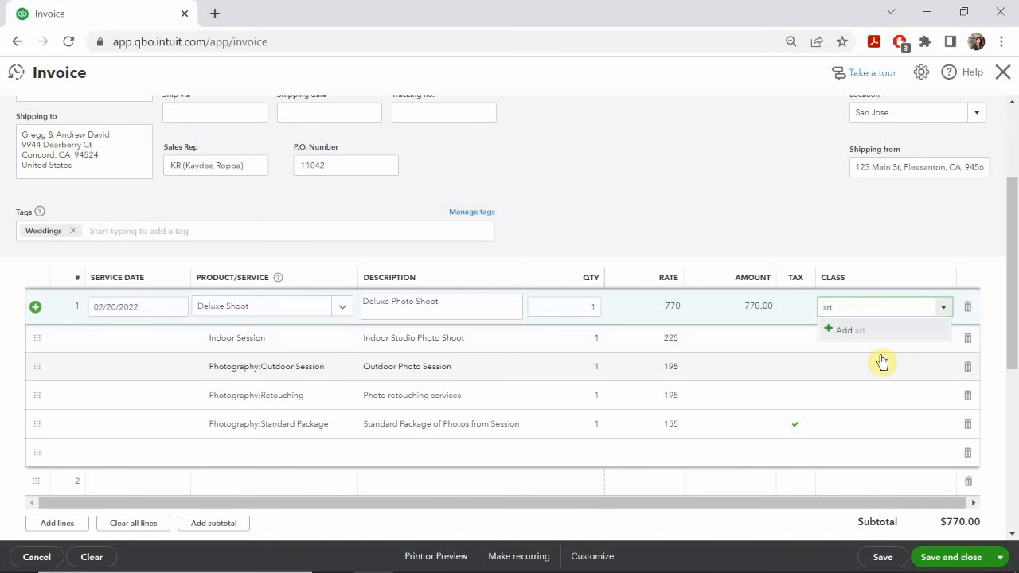
{"action": "key", "text": "BackSpace"}
{"action": "key", "text": "BackSpace"}
{"action": "key", "text": "BackSpace"}
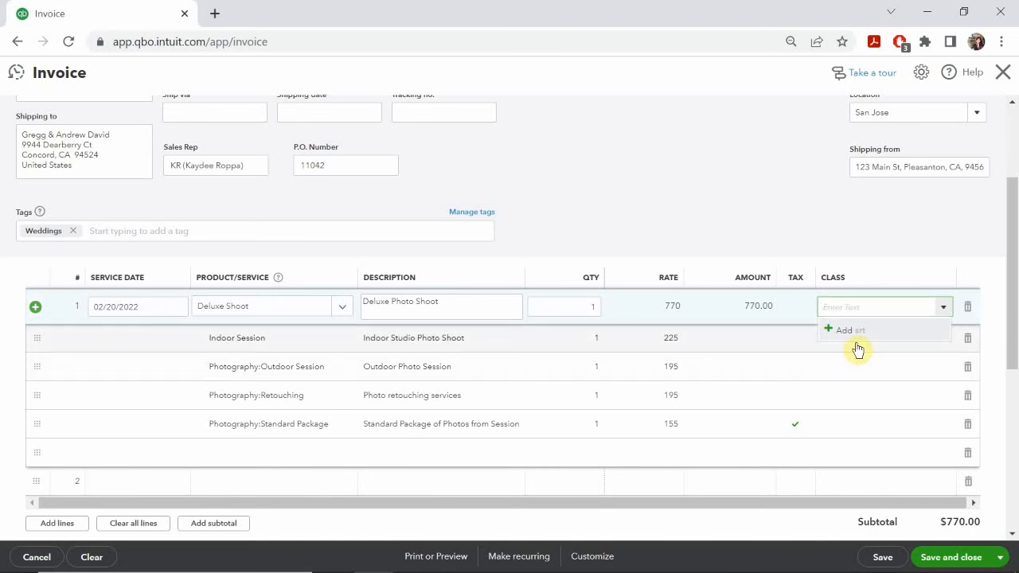
{"action": "type", "text": "st"}
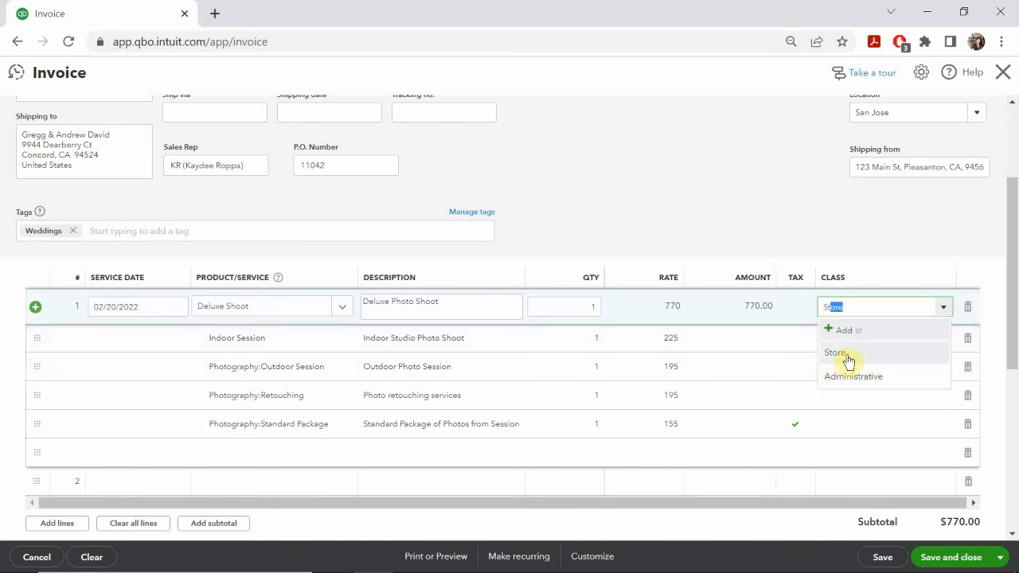
{"action": "left_click", "coordinate": [849, 354]}
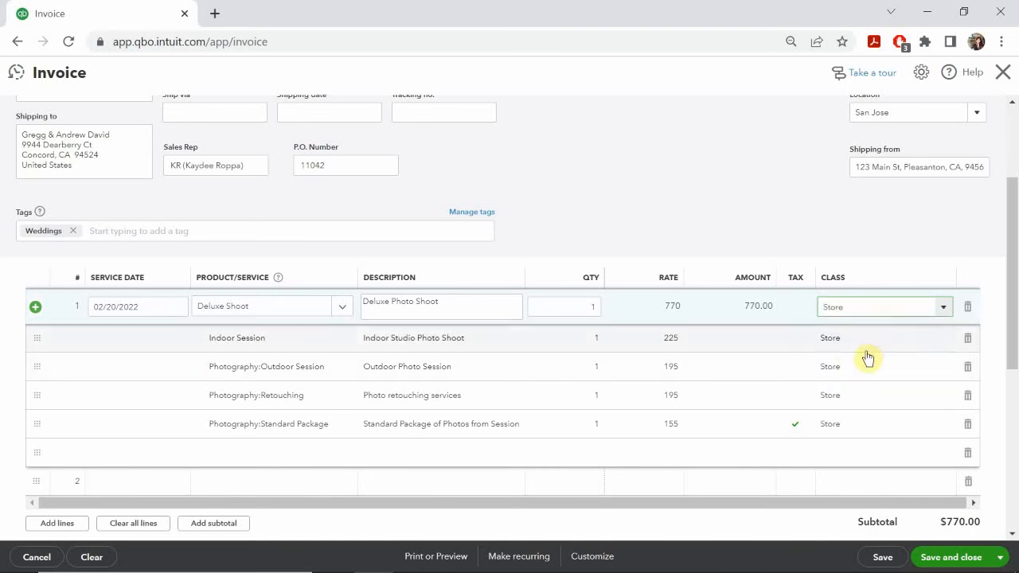
{"action": "left_click", "coordinate": [864, 366]}
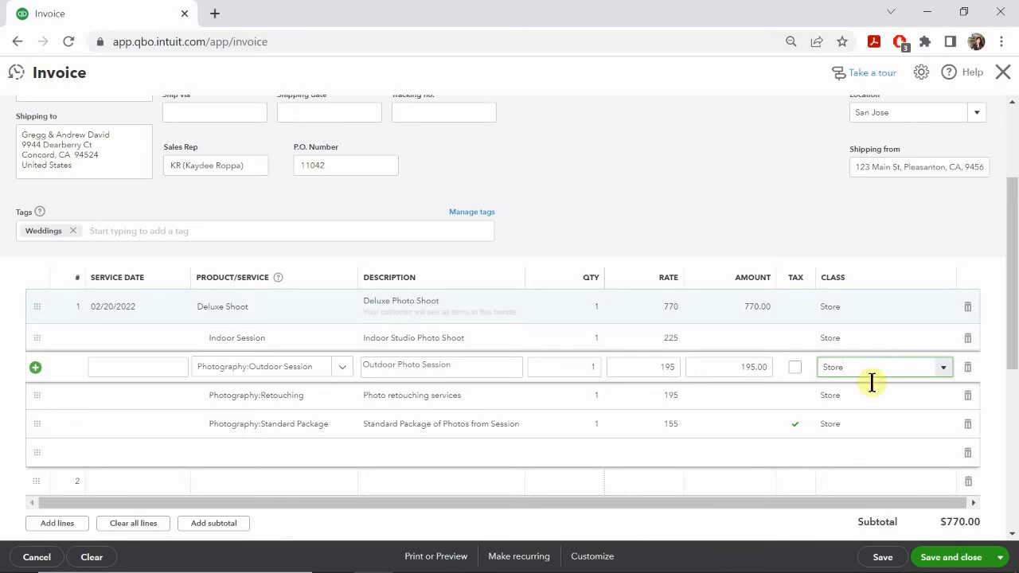
{"action": "left_click", "coordinate": [867, 395]}
{"action": "left_click", "coordinate": [865, 423]}
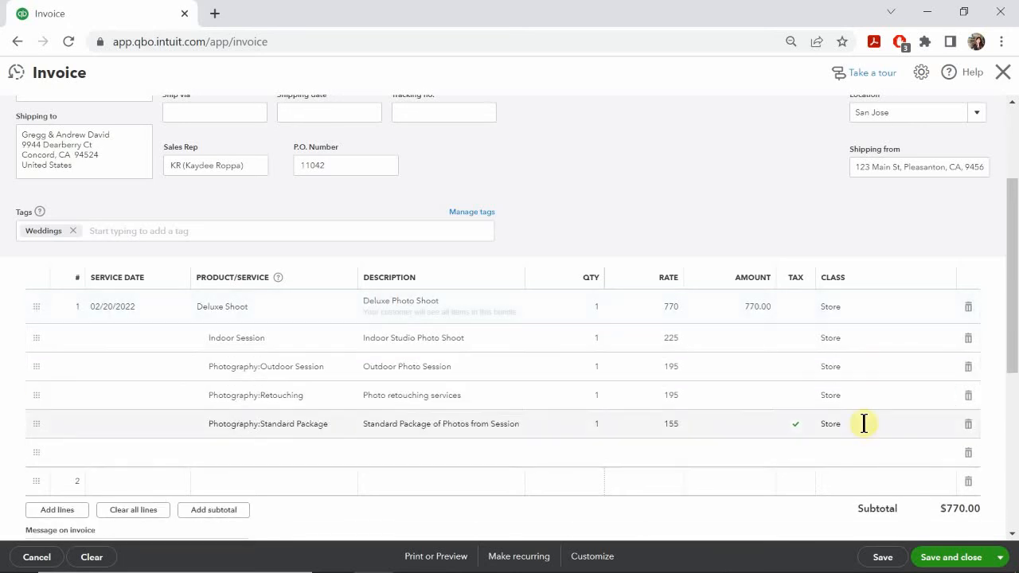
Change the invoice's sales tax rate from location-based to the San Jose, CA (9.75%) custom rate.
{"action": "left_click", "coordinate": [864, 422]}
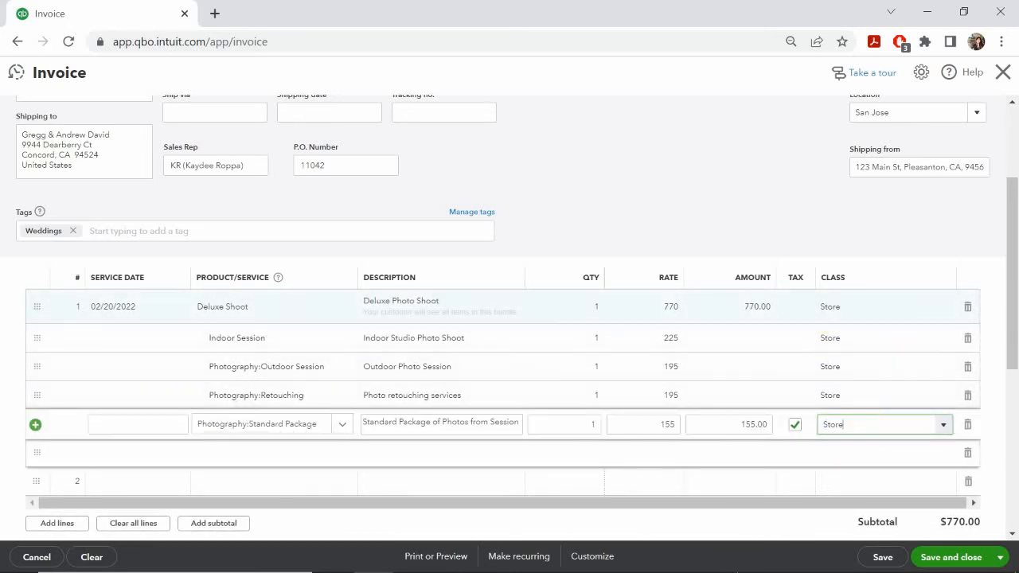
{"action": "scroll", "coordinate": [600, 444], "scroll_direction": "down", "scroll_amount": 3}
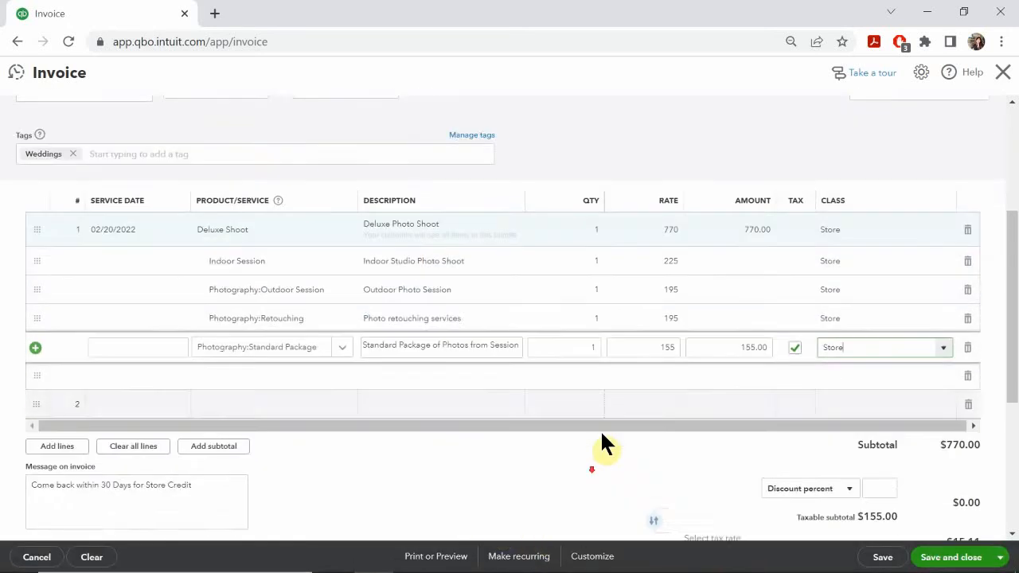
{"action": "scroll", "coordinate": [646, 360], "scroll_direction": "down", "scroll_amount": 1}
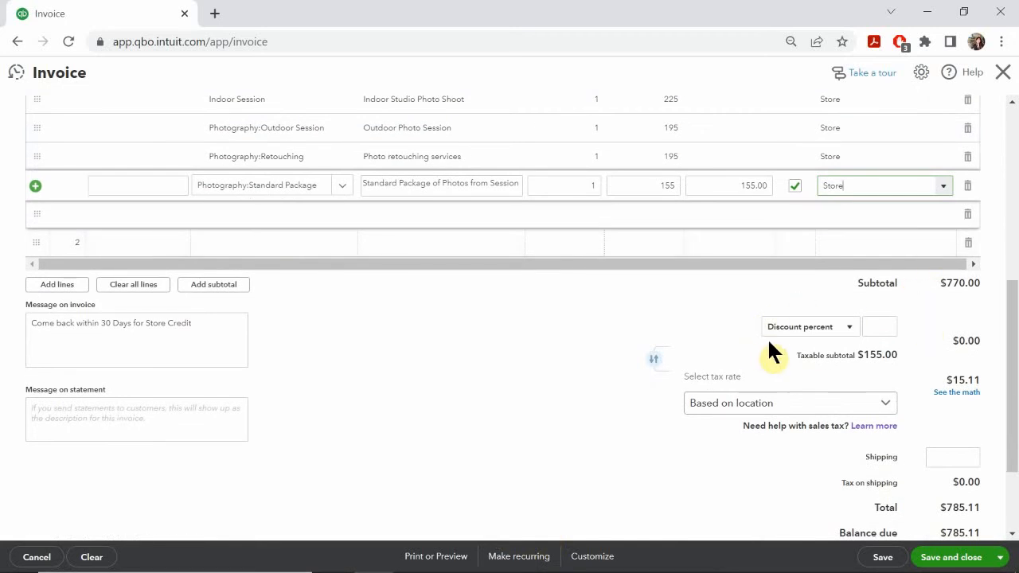
{"action": "scroll", "coordinate": [883, 386], "scroll_direction": "down", "scroll_amount": 1}
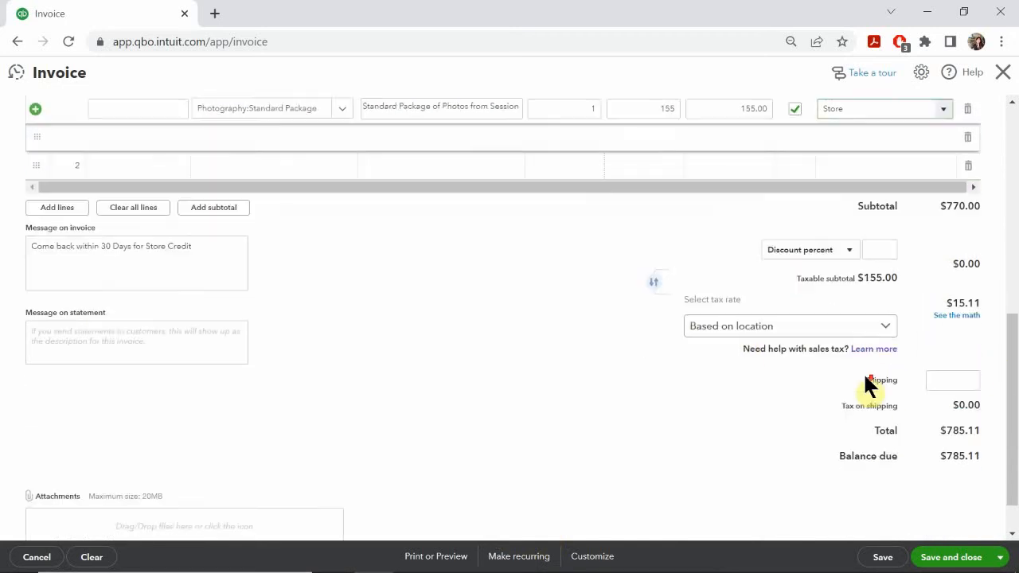
{"action": "left_click", "coordinate": [805, 323]}
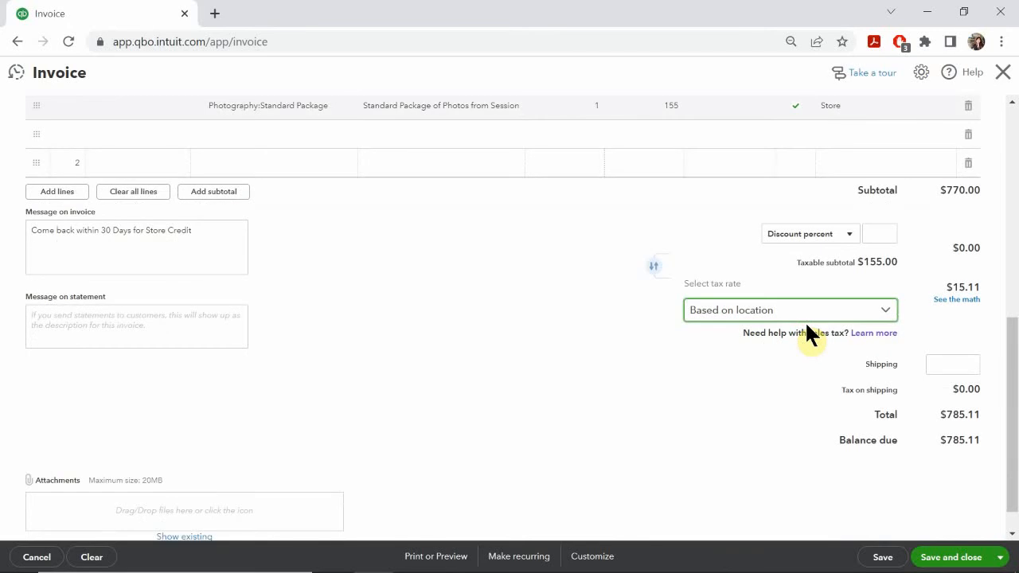
{"action": "left_click", "coordinate": [780, 311]}
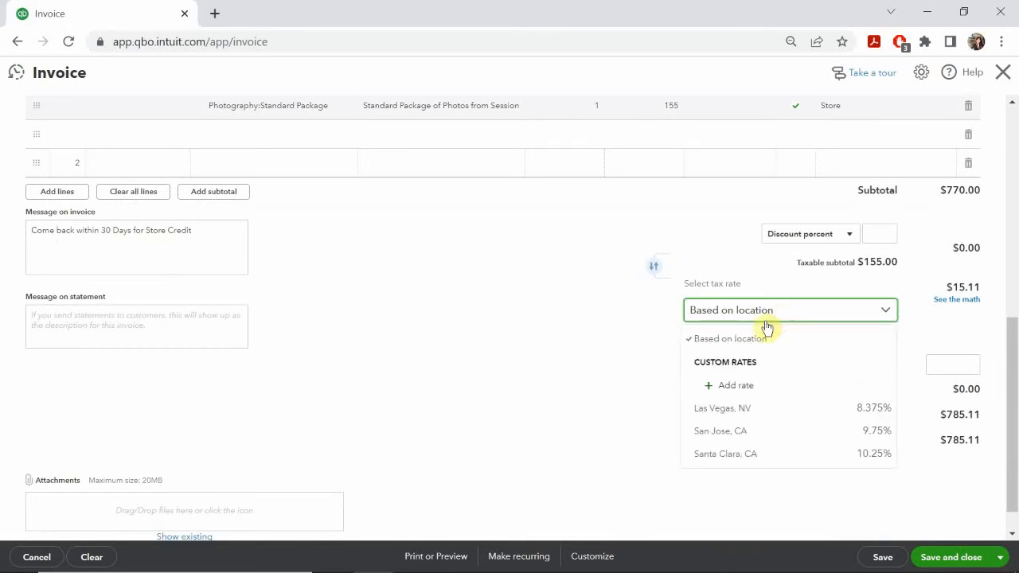
{"action": "left_click", "coordinate": [713, 438]}
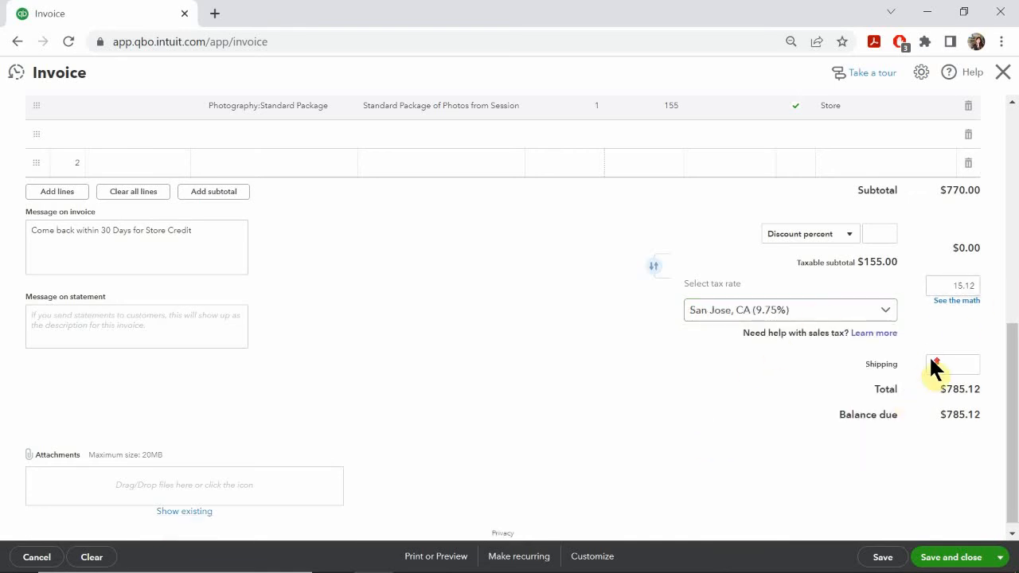
Review the invoice's lines and totals, and save and close it, accepting the missing Class fields.
{"action": "scroll", "coordinate": [929, 355], "scroll_direction": "up", "scroll_amount": 2}
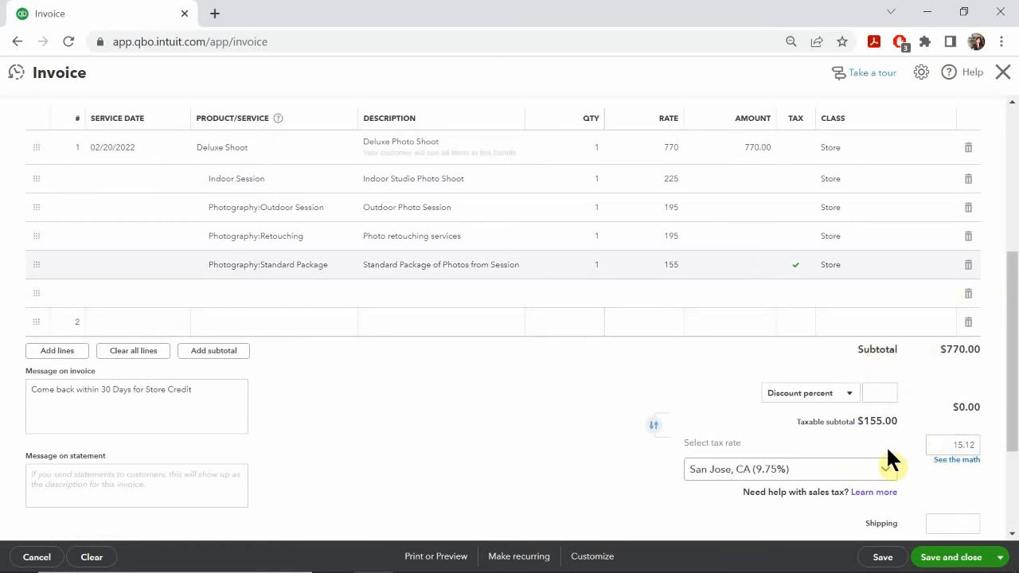
{"action": "scroll", "coordinate": [886, 462], "scroll_direction": "down", "scroll_amount": 1}
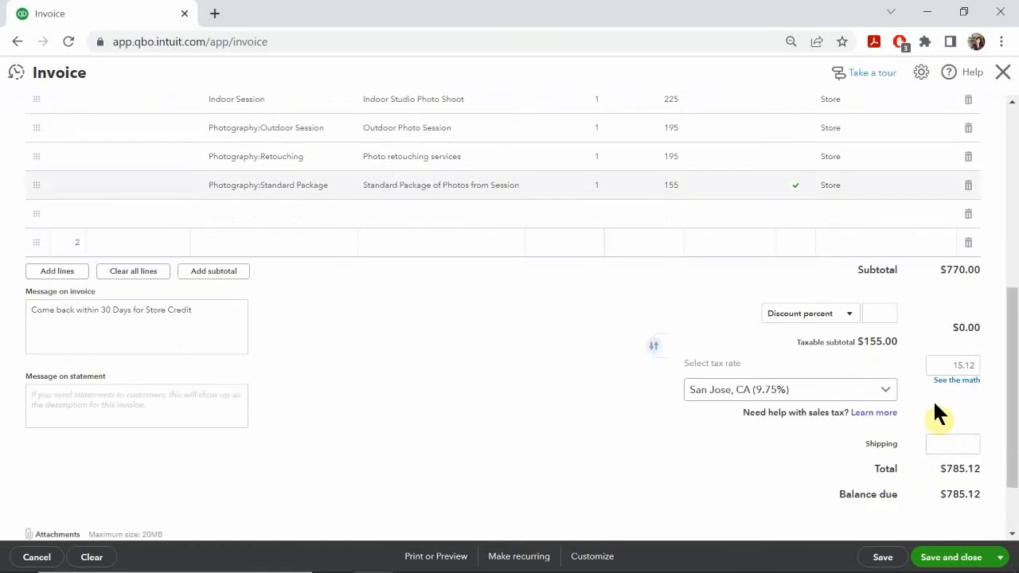
{"action": "mouse_move", "coordinate": [535, 545]}
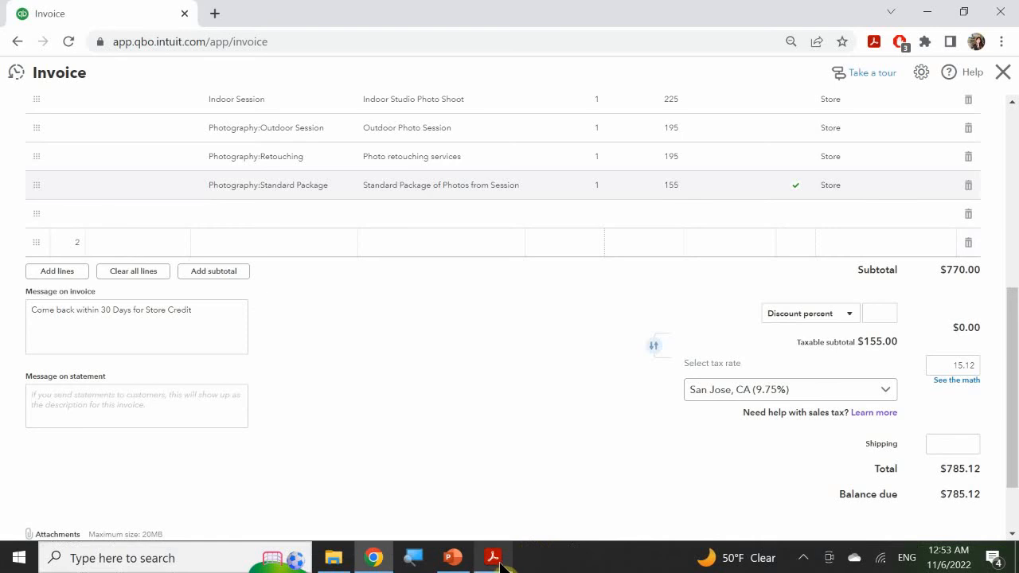
{"action": "mouse_move", "coordinate": [466, 557]}
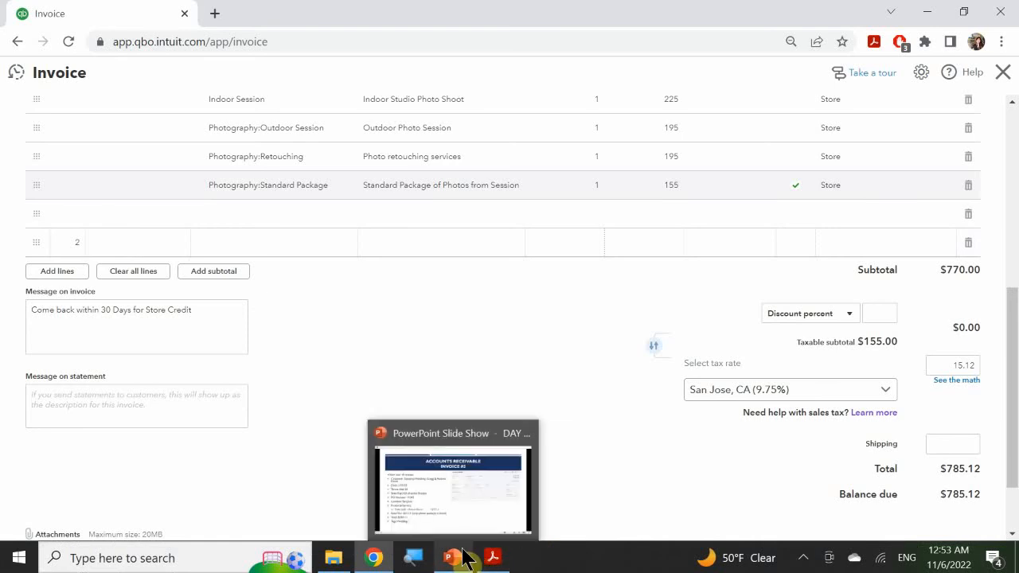
{"action": "mouse_move", "coordinate": [482, 481]}
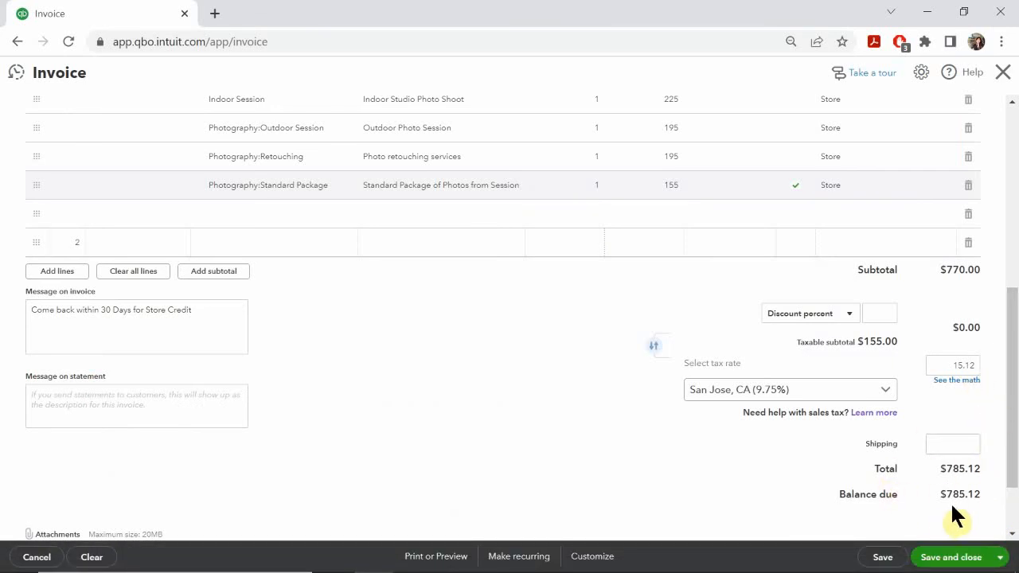
{"action": "scroll", "coordinate": [955, 514], "scroll_direction": "down", "scroll_amount": 1}
{"action": "scroll", "coordinate": [959, 512], "scroll_direction": "down", "scroll_amount": 1}
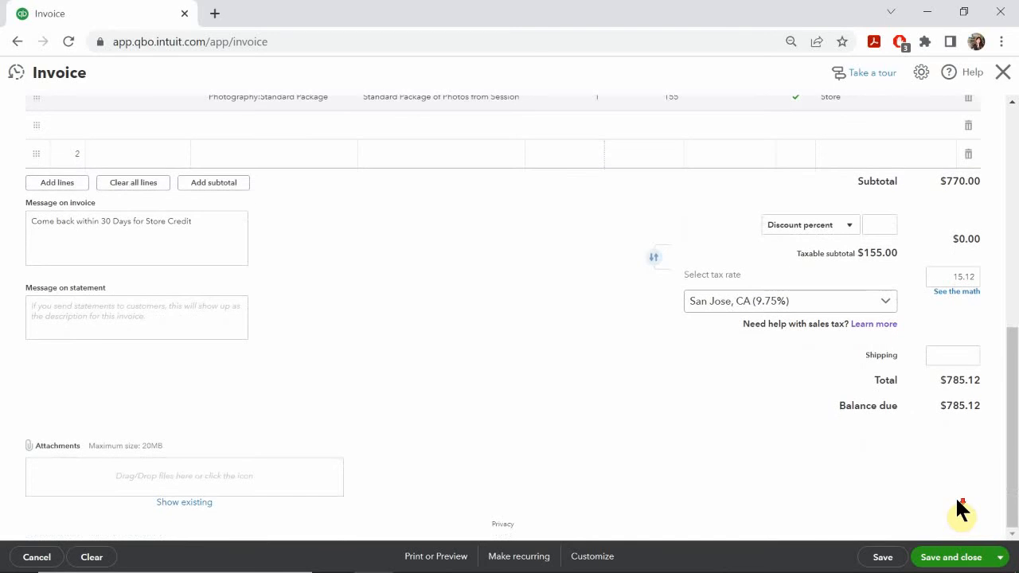
{"action": "left_click", "coordinate": [943, 559]}
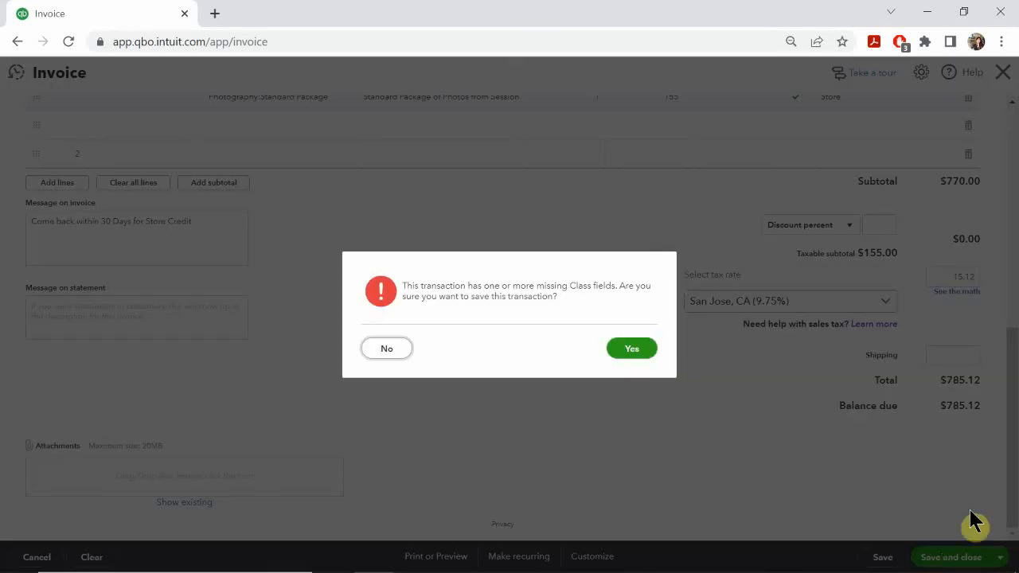
{"action": "left_click", "coordinate": [631, 348]}
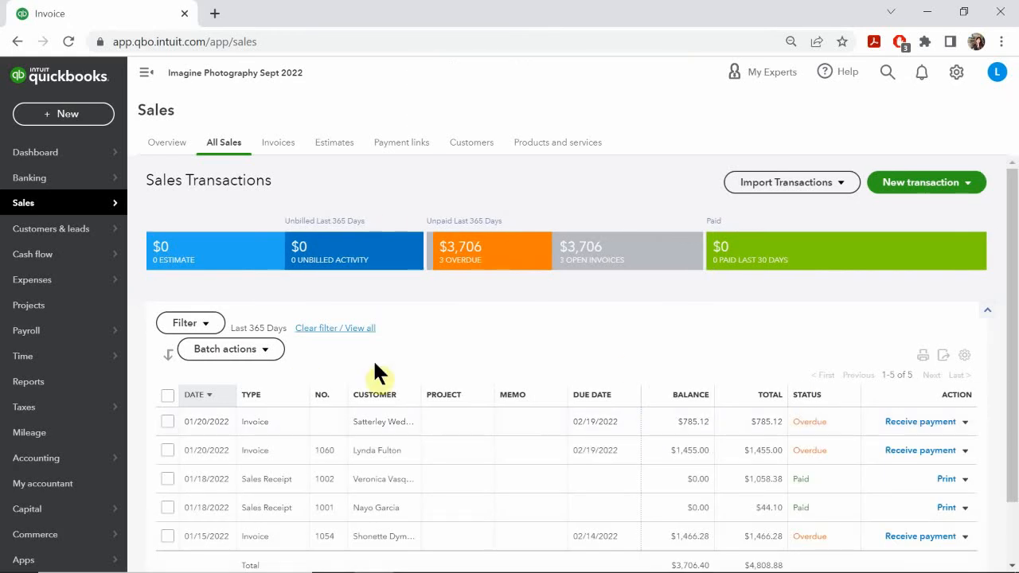
Look over the sales transactions list and start a new customer invoice.
{"action": "scroll", "coordinate": [430, 430], "scroll_direction": "down", "scroll_amount": 1}
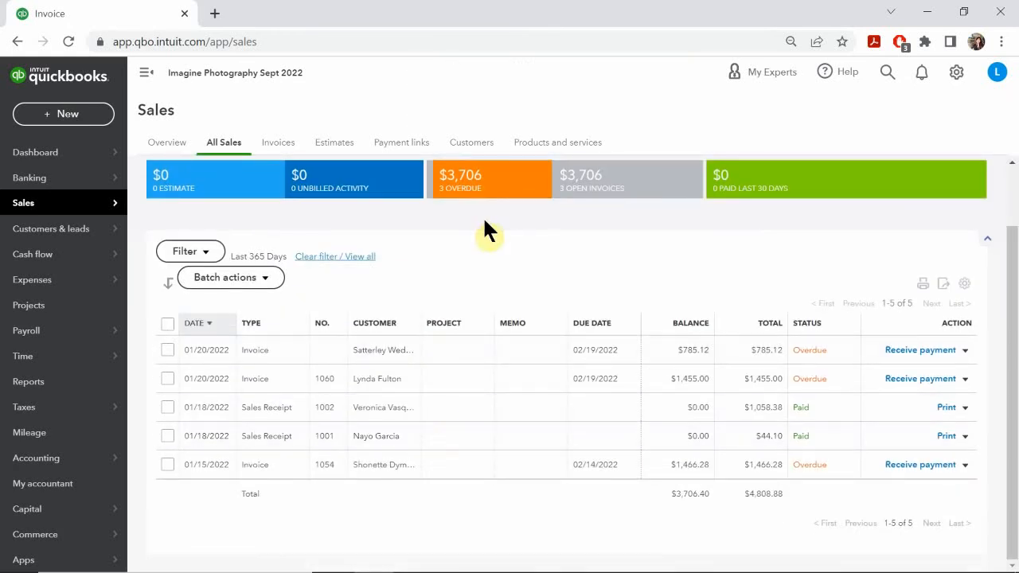
{"action": "scroll", "coordinate": [490, 237], "scroll_direction": "up", "scroll_amount": 1}
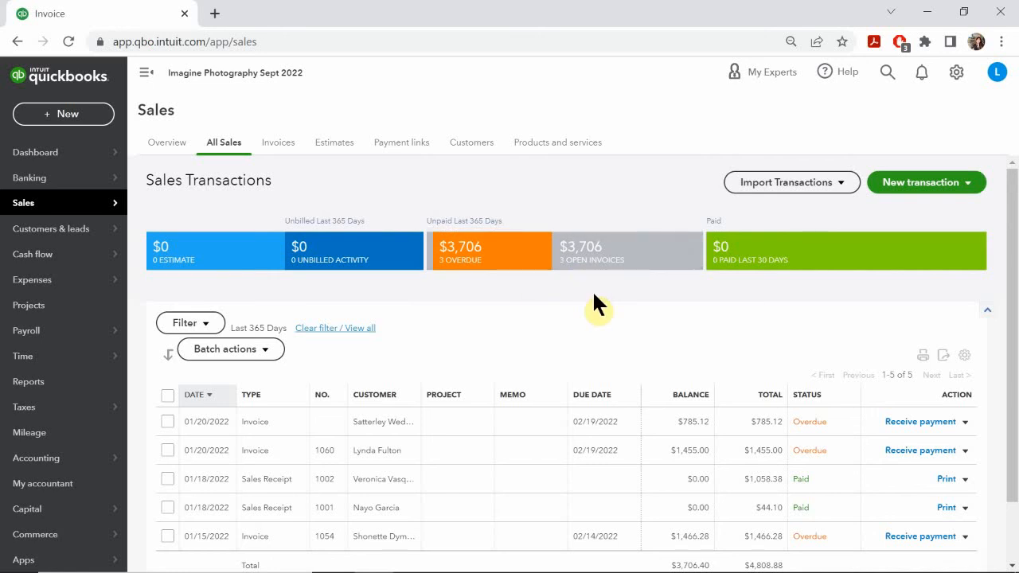
{"action": "scroll", "coordinate": [596, 304], "scroll_direction": "down", "scroll_amount": 1}
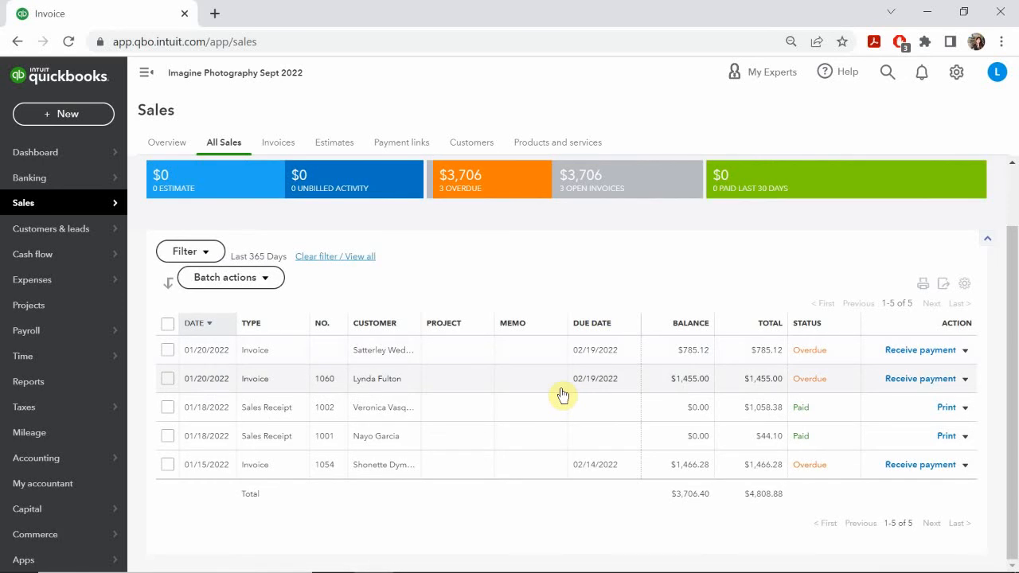
{"action": "left_click", "coordinate": [62, 121]}
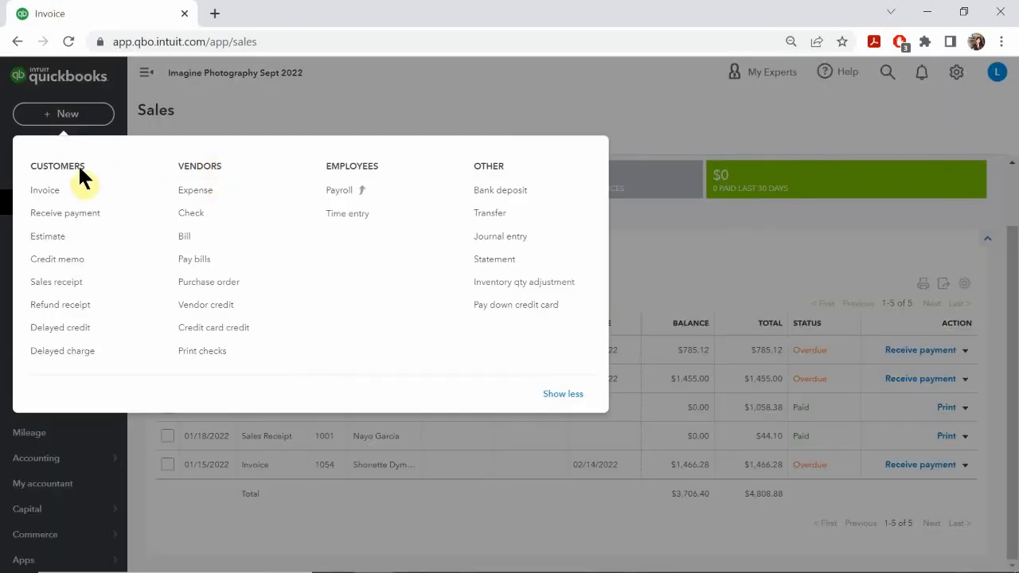
{"action": "left_click", "coordinate": [58, 193]}
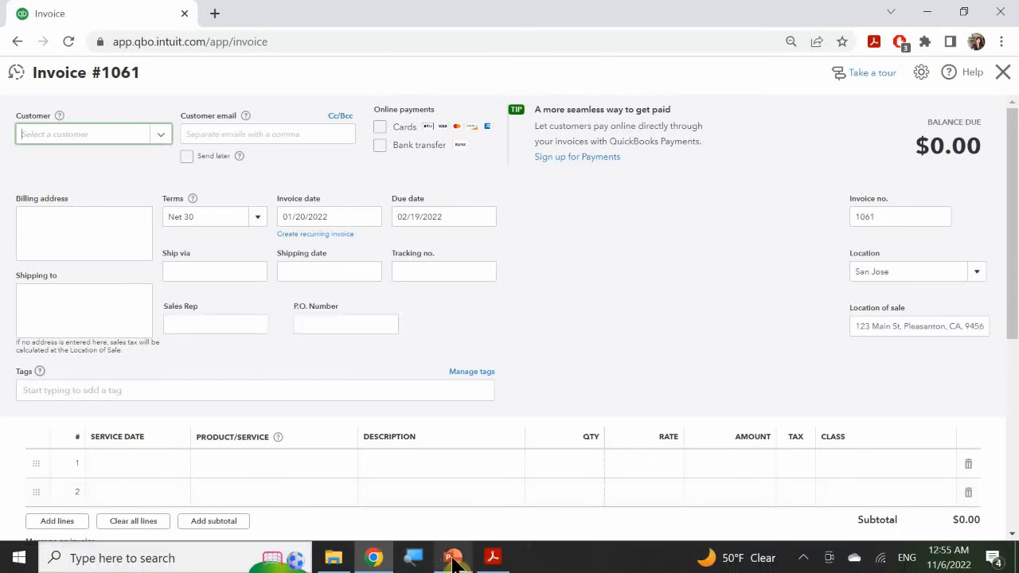
Switch to the PowerPoint slide show, read the Accounts Receivable Invoice #4 details, and return to QuickBooks in Chrome.
{"action": "mouse_move", "coordinate": [452, 557]}
{"action": "left_click", "coordinate": [464, 517]}
{"action": "left_click", "coordinate": [505, 332]}
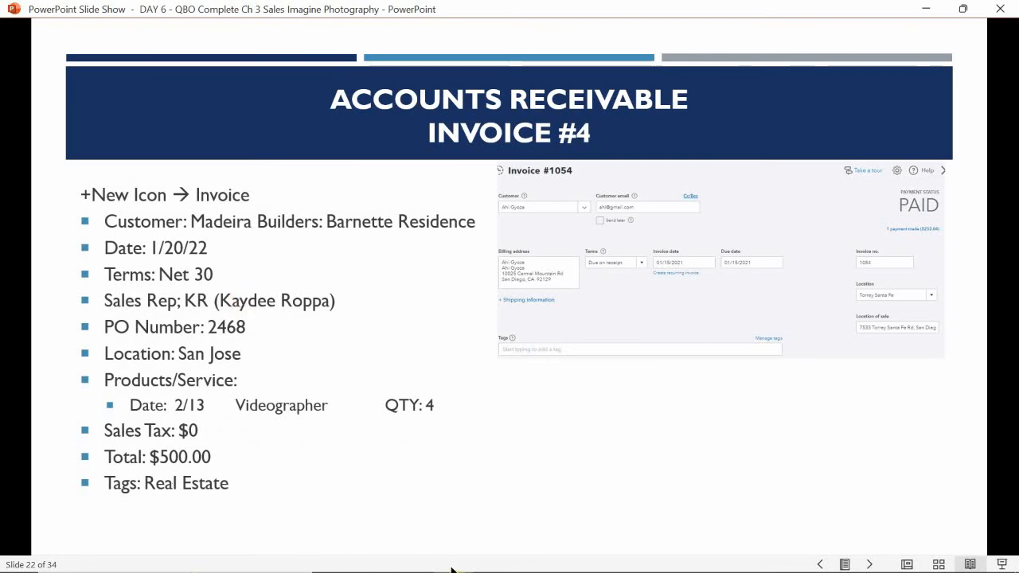
{"action": "mouse_move", "coordinate": [469, 548]}
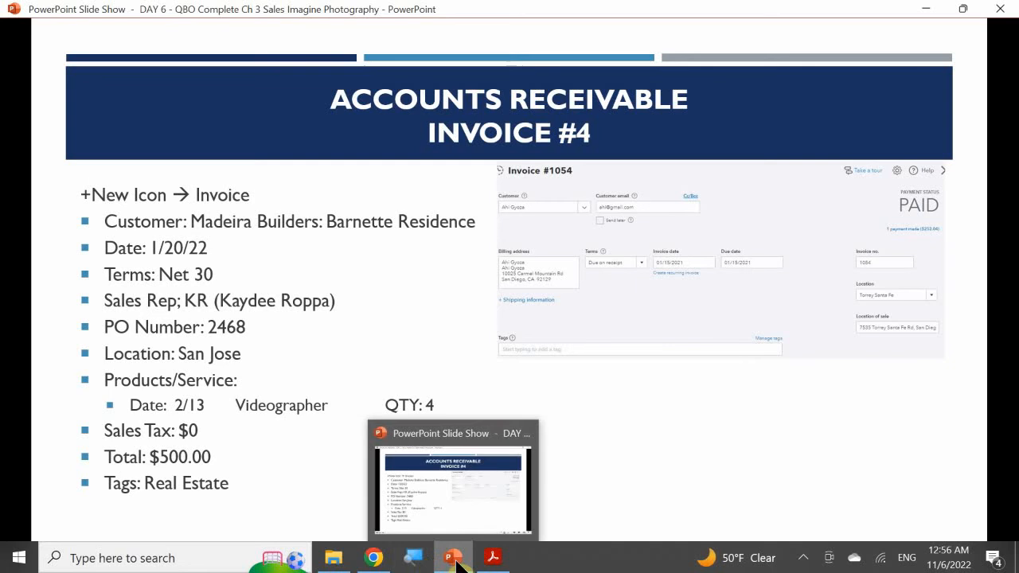
{"action": "left_click", "coordinate": [372, 557]}
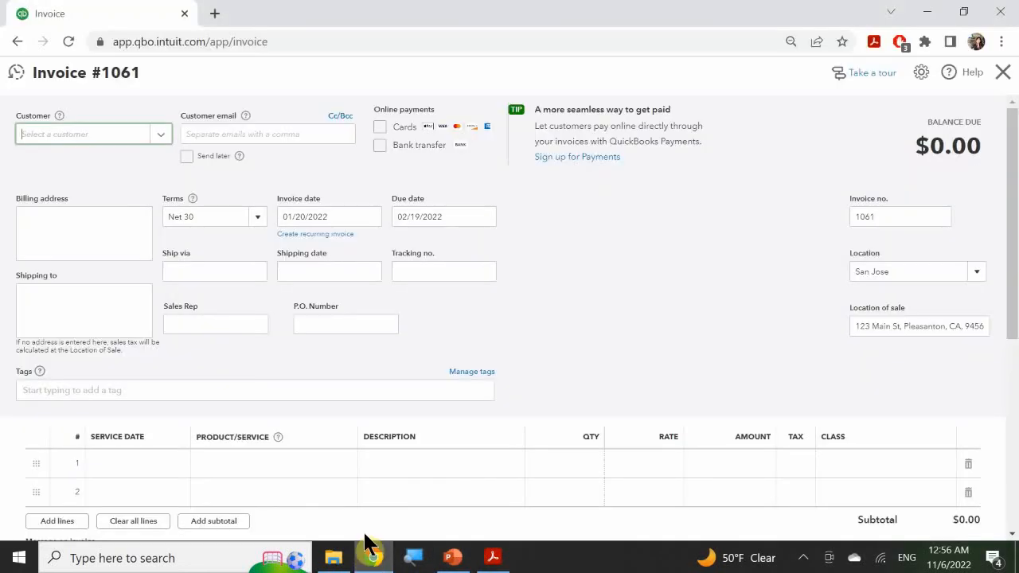
Select the Barnette Residence sub-customer of Madeira Builders as the invoice's customer.
{"action": "left_click", "coordinate": [110, 119]}
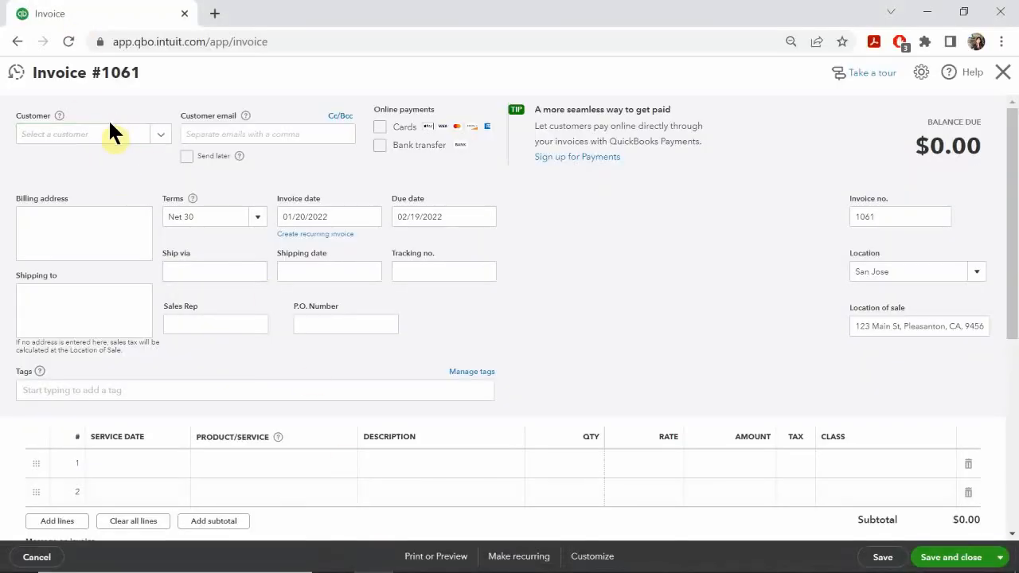
{"action": "left_click", "coordinate": [86, 132]}
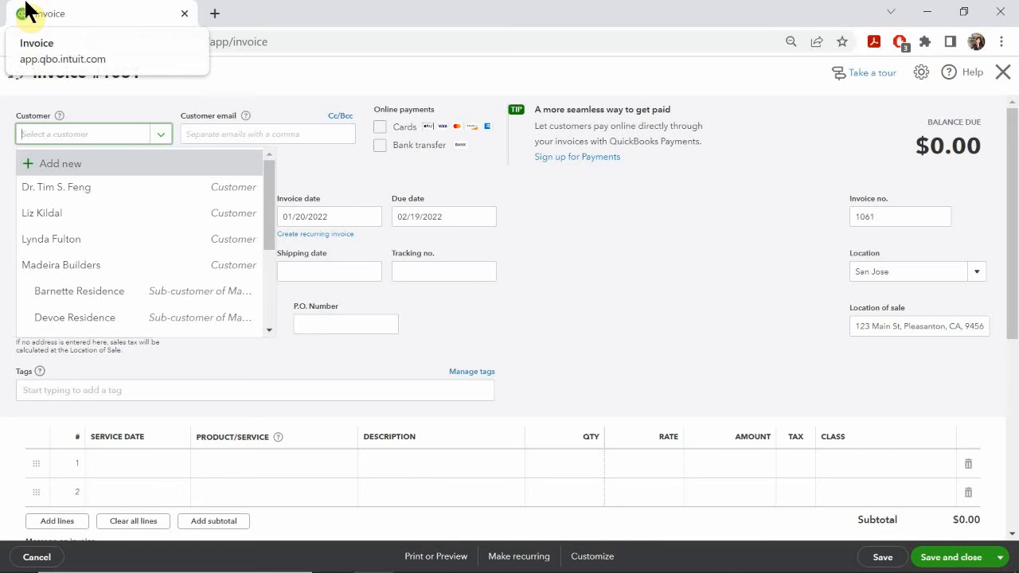
{"action": "type", "text": "barnett"}
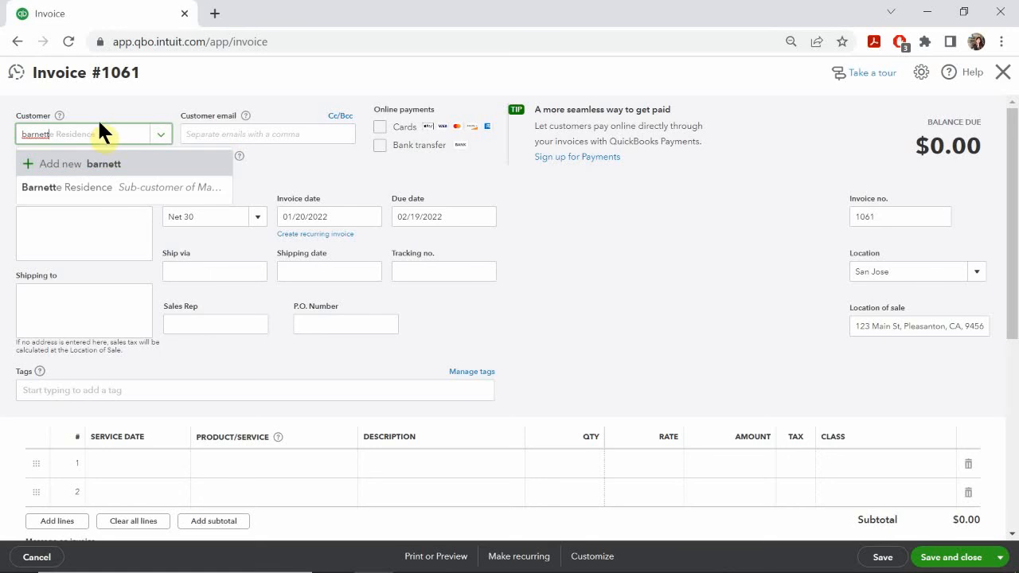
{"action": "left_click", "coordinate": [105, 192]}
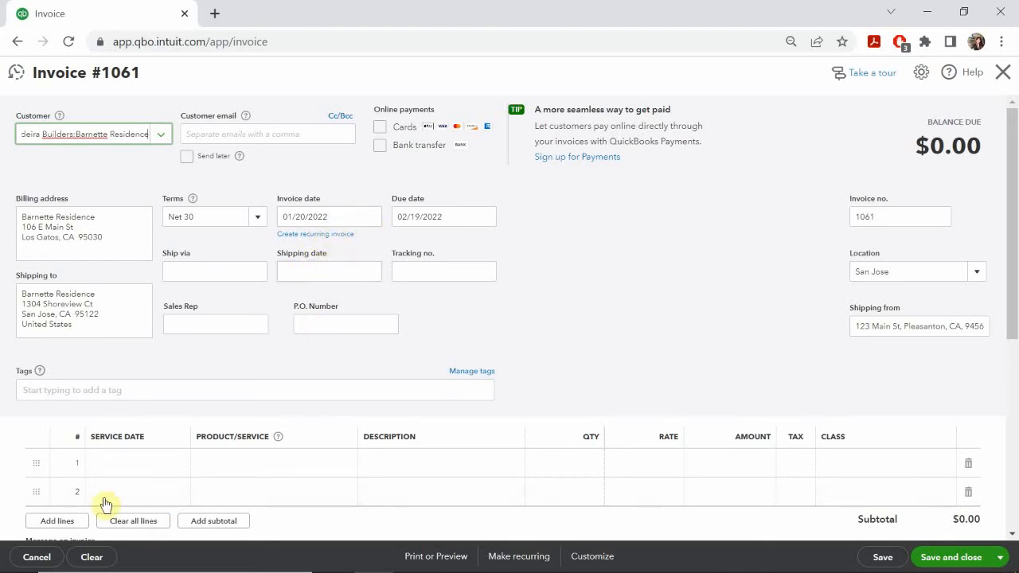
Enter the sales rep's initials, followed by the full name in parentheses, in the invoice's Sales Rep field.
{"action": "left_click", "coordinate": [182, 322]}
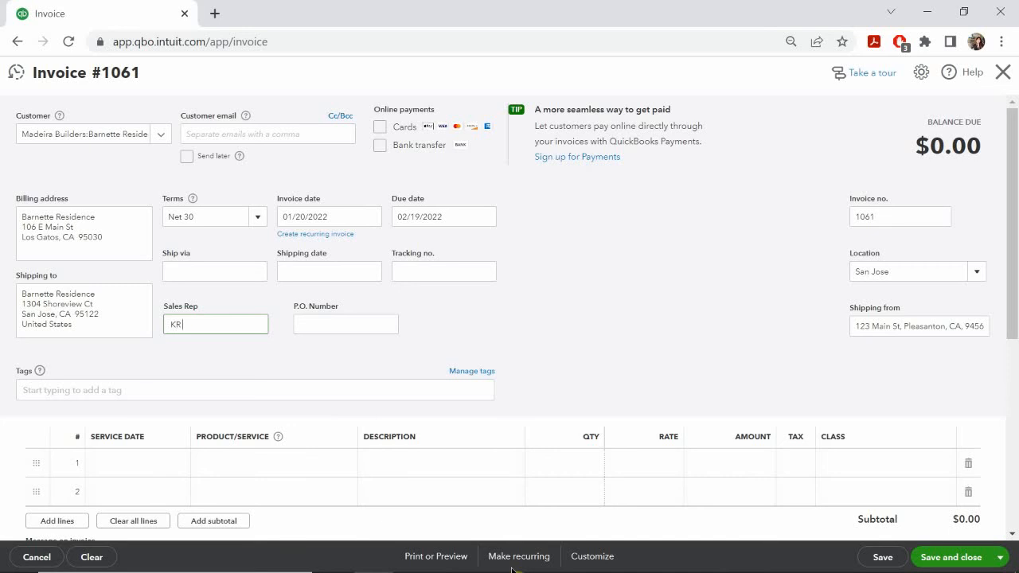
{"action": "type", "text": "KR (Kat"}
{"action": "type", "text": "e"}
{"action": "key", "text": "BackSpace"}
{"action": "type", "text": "dee R"}
{"action": "type", "text": "op"}
{"action": "type", "text": "pa"}
{"action": "type", "text": "_"}
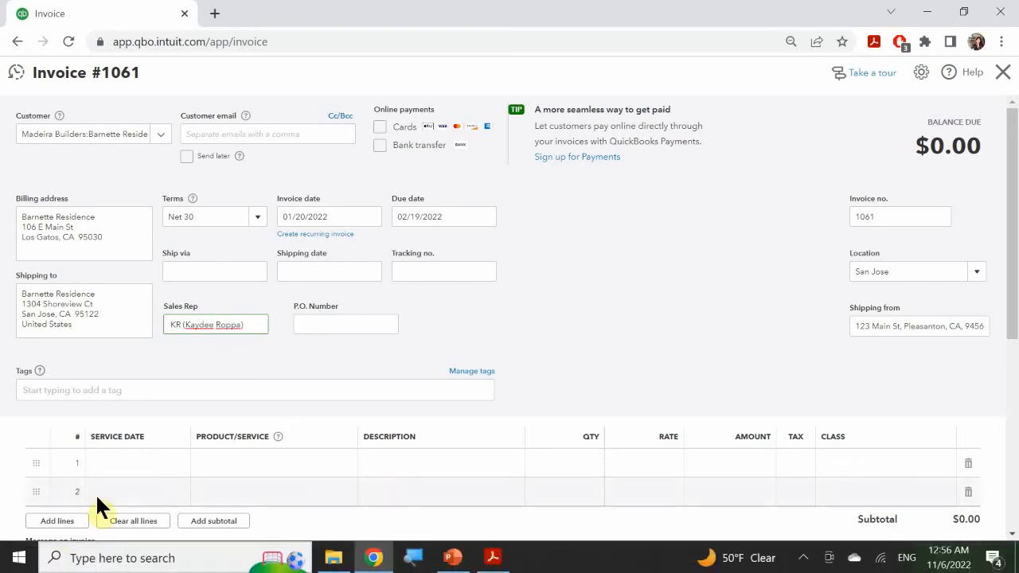
Enter the P.O. number given on the slide and clear the automatically assigned invoice number.
{"action": "left_click", "coordinate": [330, 323]}
{"action": "type", "text": "2468"}
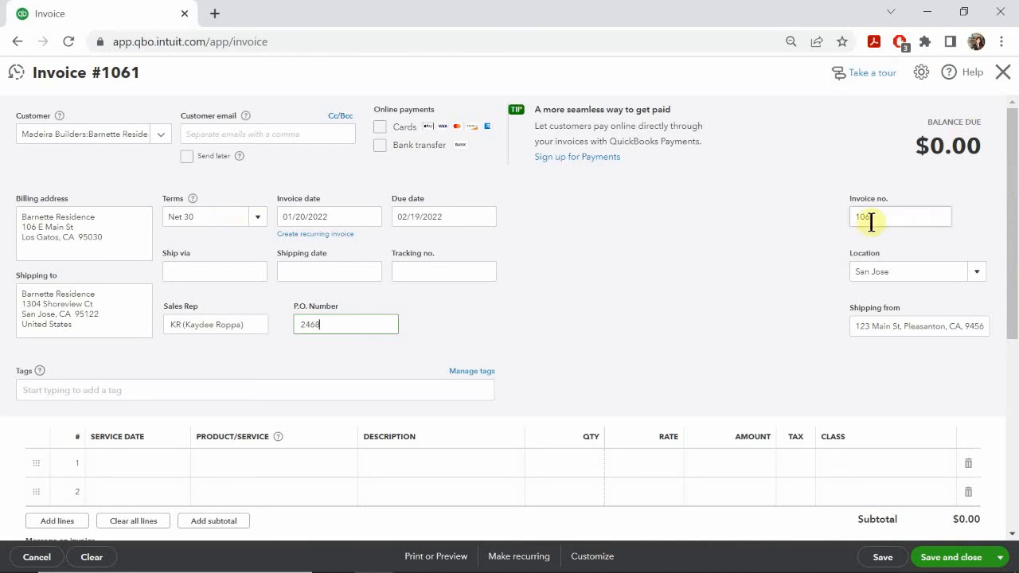
{"action": "double_click", "coordinate": [898, 218]}
{"action": "key", "text": "BackSpace"}
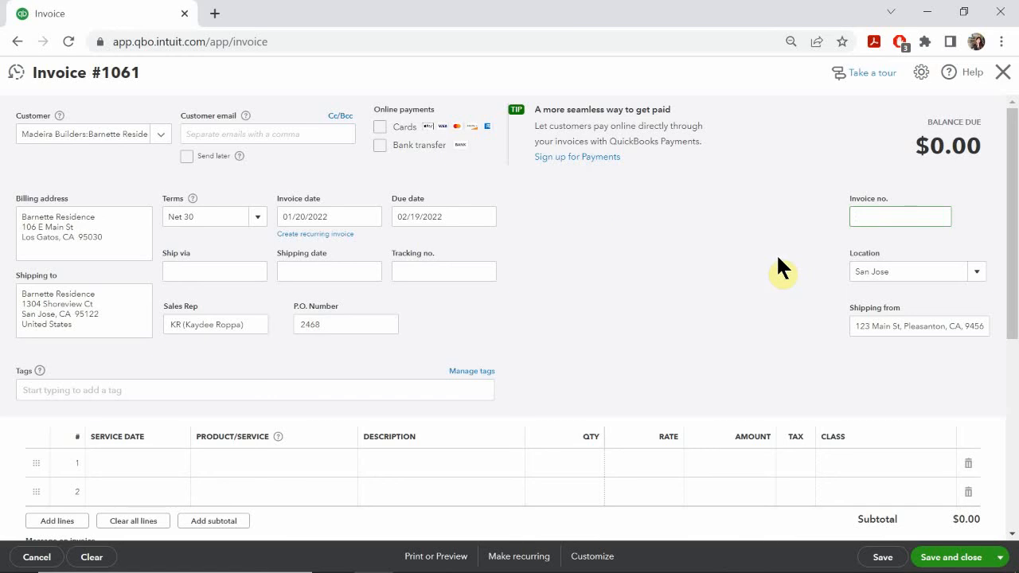
Add the existing Real Estate tag to the invoice.
{"action": "scroll", "coordinate": [291, 391], "scroll_direction": "down", "scroll_amount": 1}
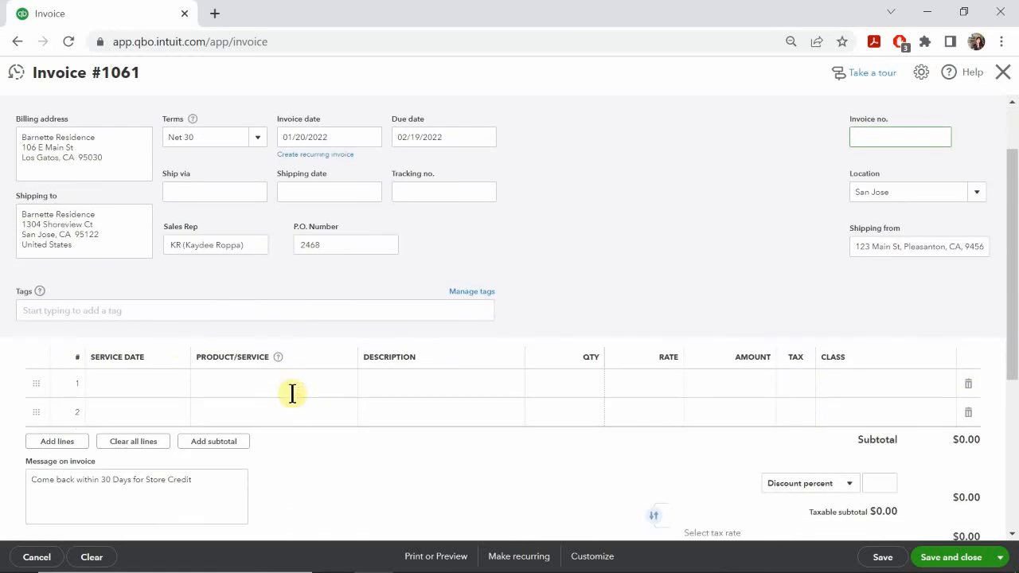
{"action": "left_click", "coordinate": [157, 315]}
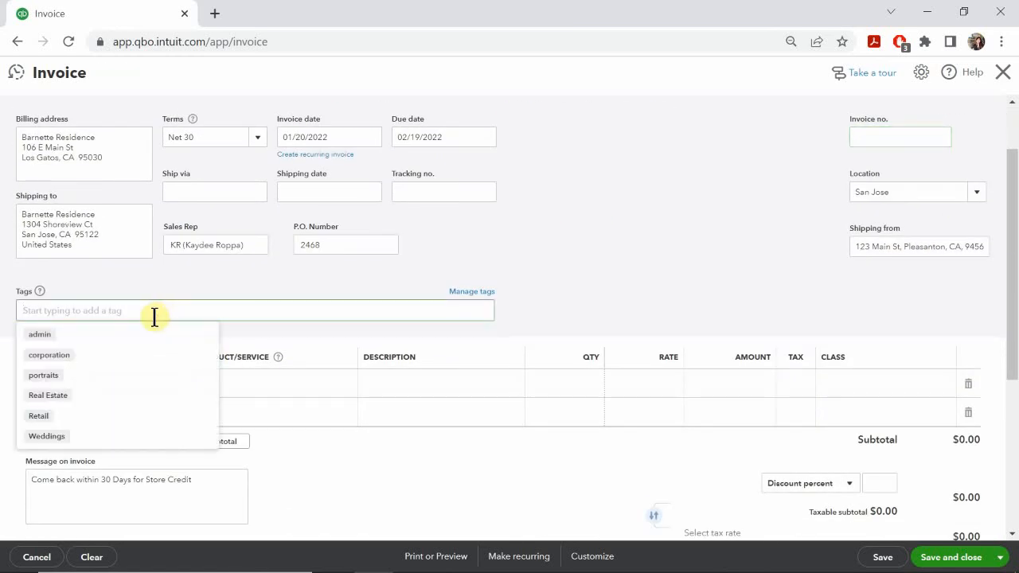
{"action": "type", "text": "re"}
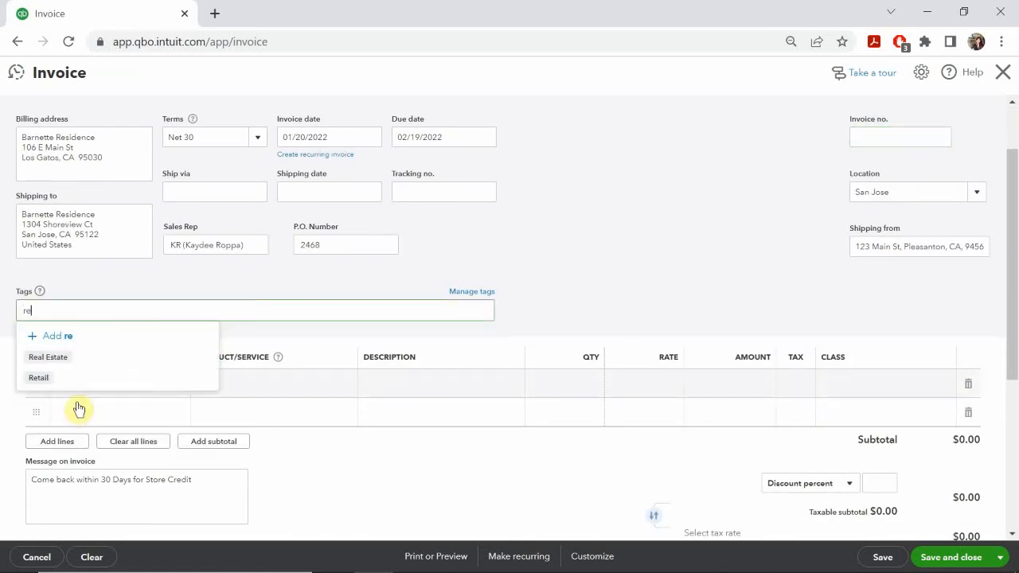
{"action": "left_click", "coordinate": [57, 357]}
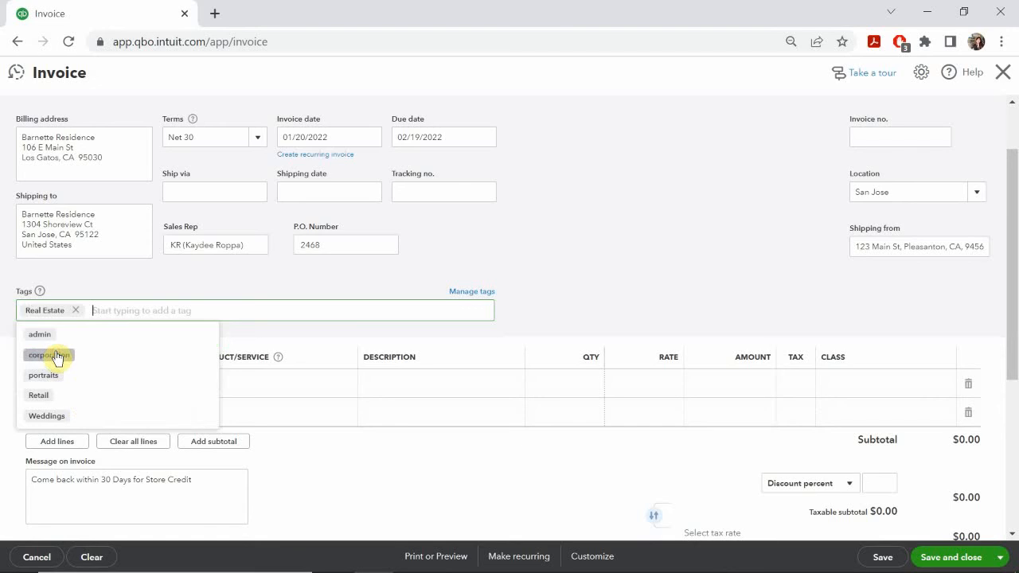
Set the first line item's service date to 02/13/2022.
{"action": "left_click", "coordinate": [98, 269]}
{"action": "left_click", "coordinate": [125, 384]}
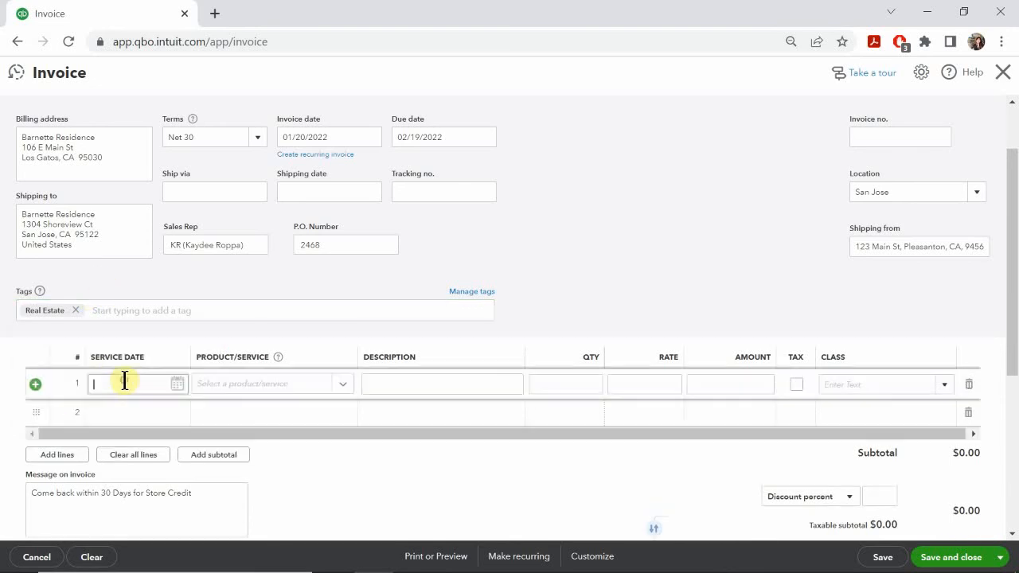
{"action": "left_click", "coordinate": [178, 384]}
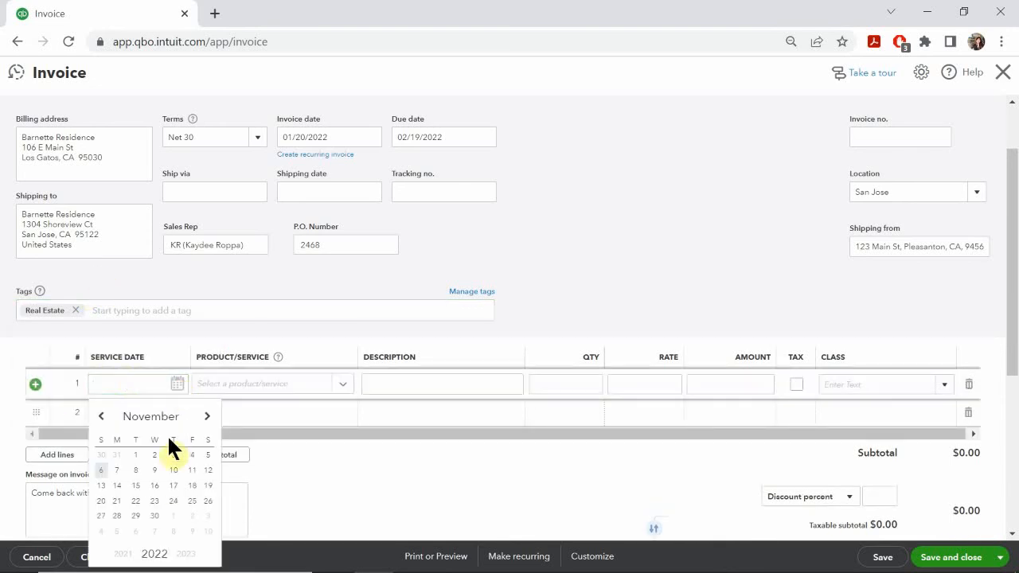
{"action": "left_click", "coordinate": [102, 416]}
{"action": "left_click", "coordinate": [102, 416]}
{"action": "left_click", "coordinate": [102, 416]}
{"action": "left_click", "coordinate": [102, 416]}
{"action": "left_click", "coordinate": [102, 416]}
{"action": "left_click", "coordinate": [102, 416]}
{"action": "left_click", "coordinate": [101, 416]}
{"action": "left_click", "coordinate": [102, 416]}
{"action": "left_click", "coordinate": [102, 416]}
{"action": "left_click", "coordinate": [101, 485]}
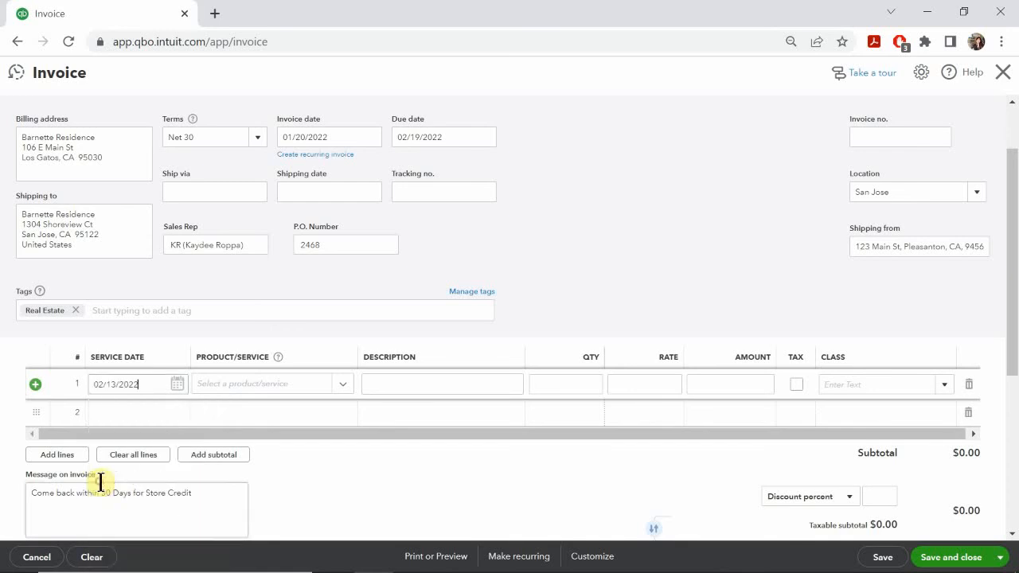
Select Videographer as the product/service of the first line item.
{"action": "left_click", "coordinate": [223, 387]}
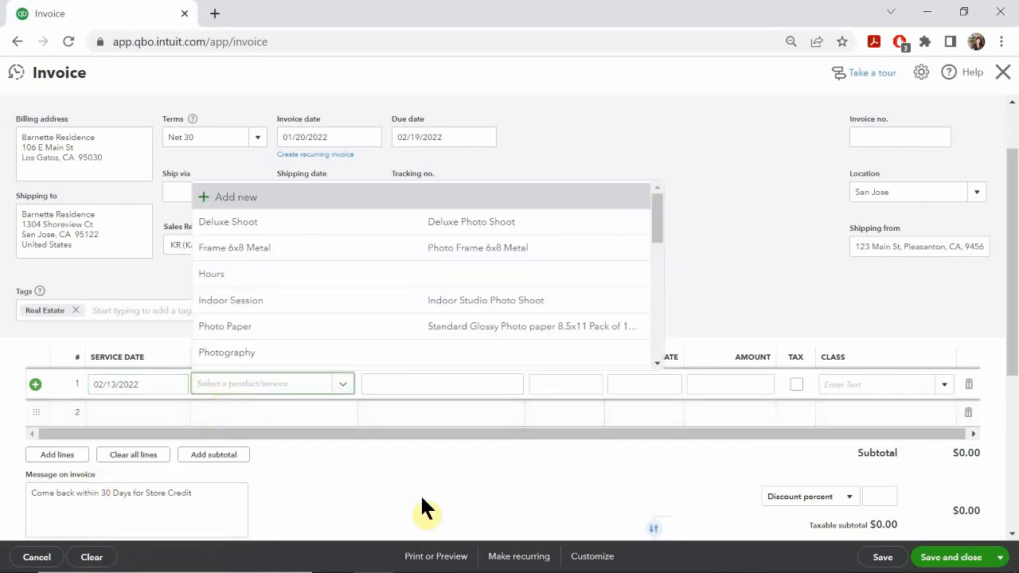
{"action": "type", "text": "video"}
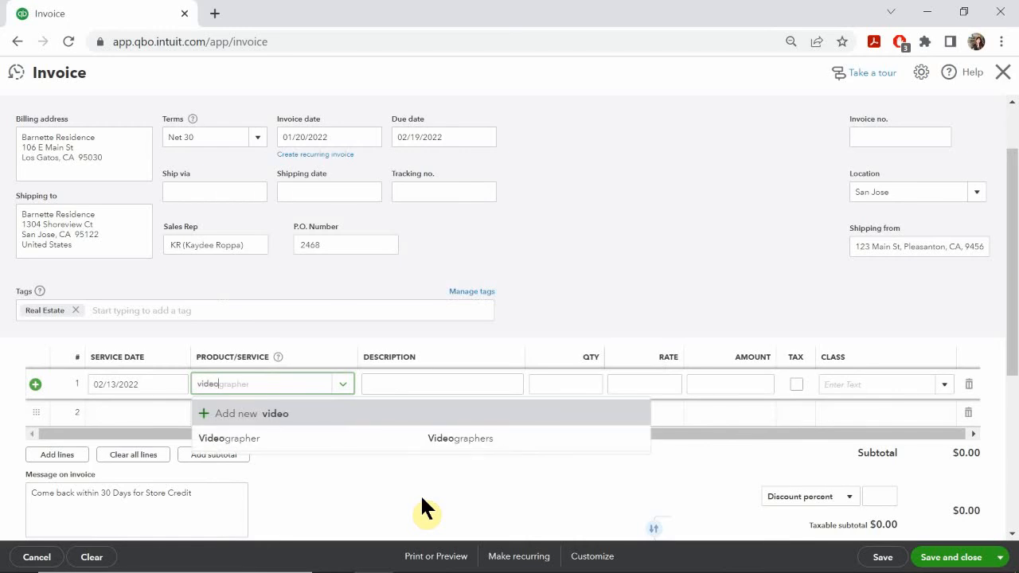
{"action": "left_click", "coordinate": [252, 446]}
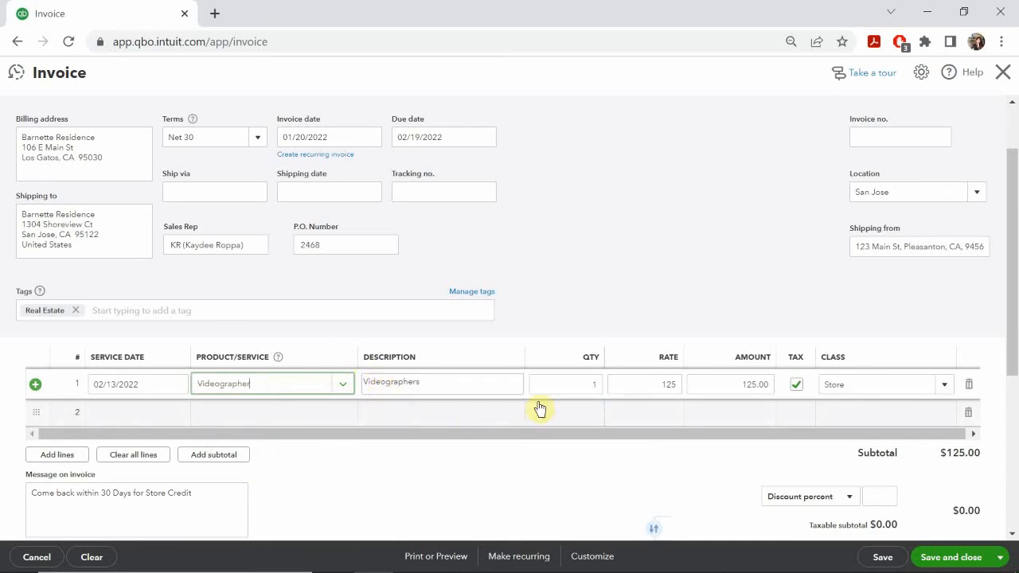
Check the quantity on the Invoice #4 slide in PowerPoint and set the Videographer line's quantity to 4.
{"action": "left_click", "coordinate": [563, 383]}
{"action": "double_click", "coordinate": [594, 383]}
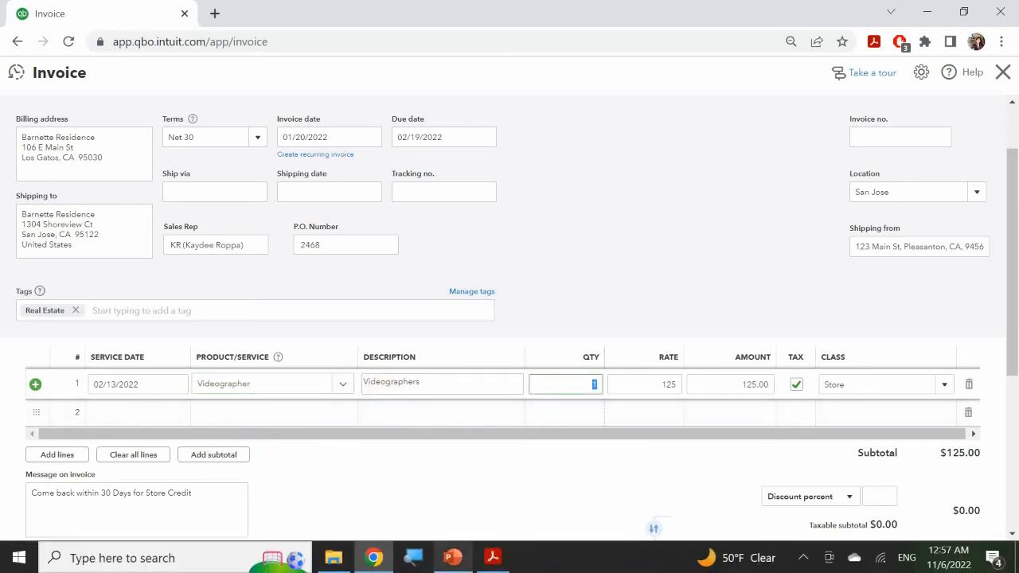
{"action": "mouse_move", "coordinate": [452, 557]}
{"action": "left_click", "coordinate": [454, 501]}
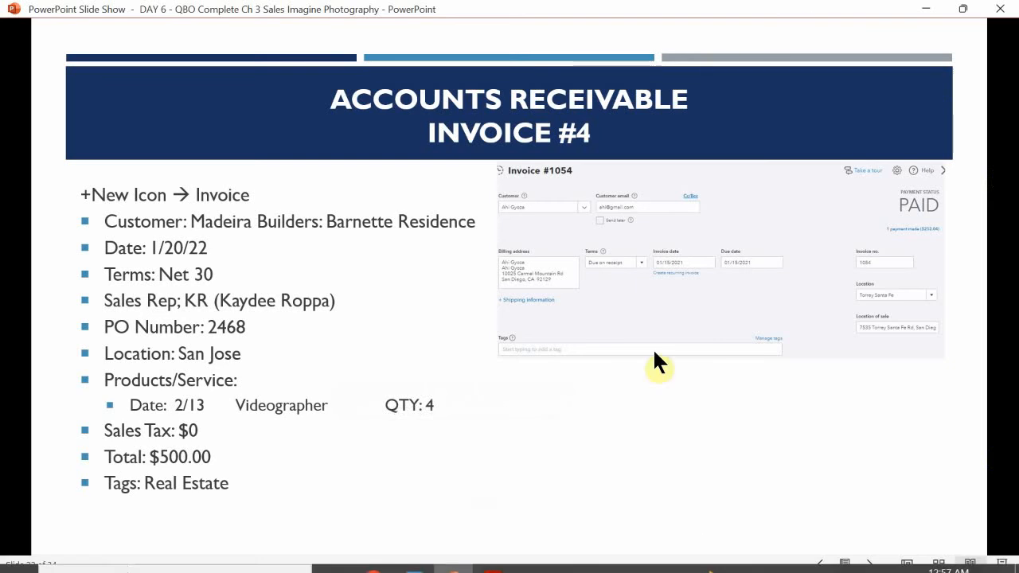
{"action": "left_click", "coordinate": [452, 557]}
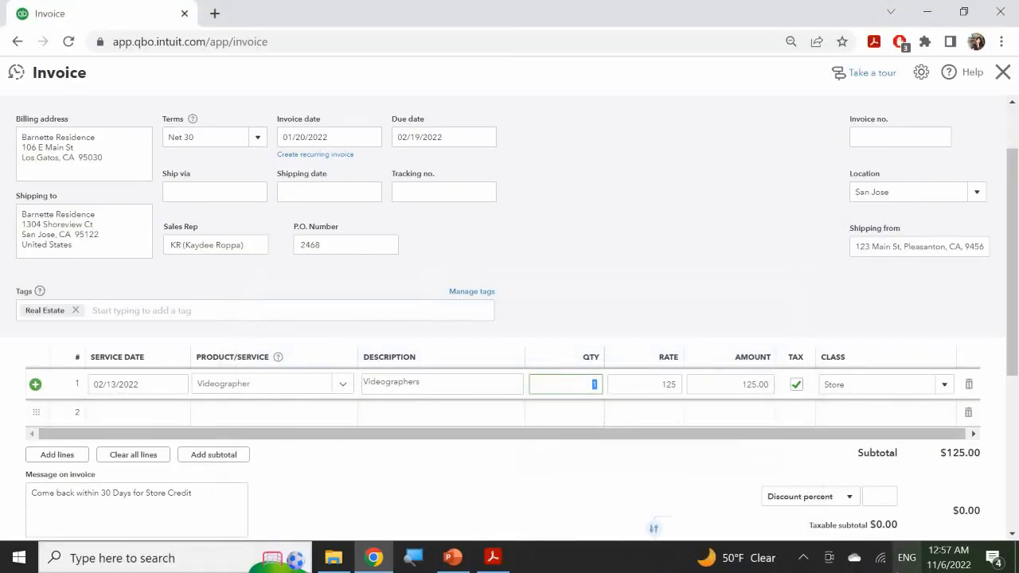
{"action": "type", "text": "4"}
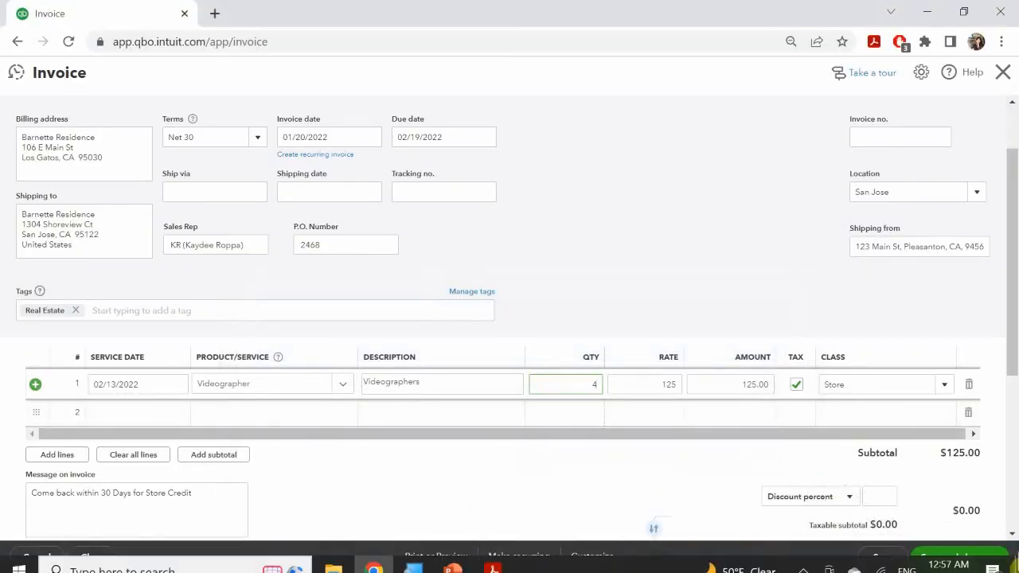
{"action": "left_click", "coordinate": [702, 412]}
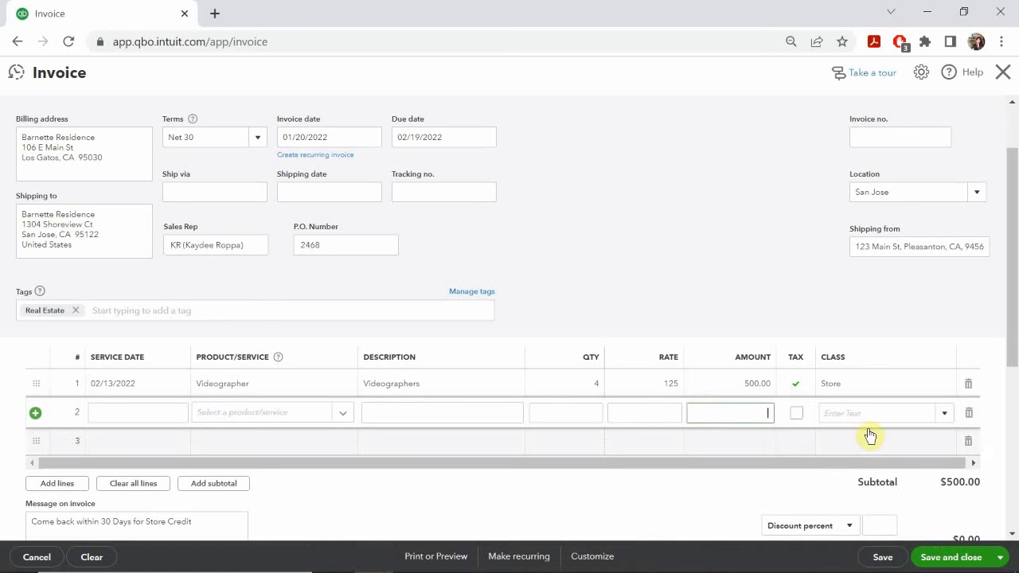
Remove the tax mark from the Videographer line so it is not taxable.
{"action": "left_click", "coordinate": [796, 387]}
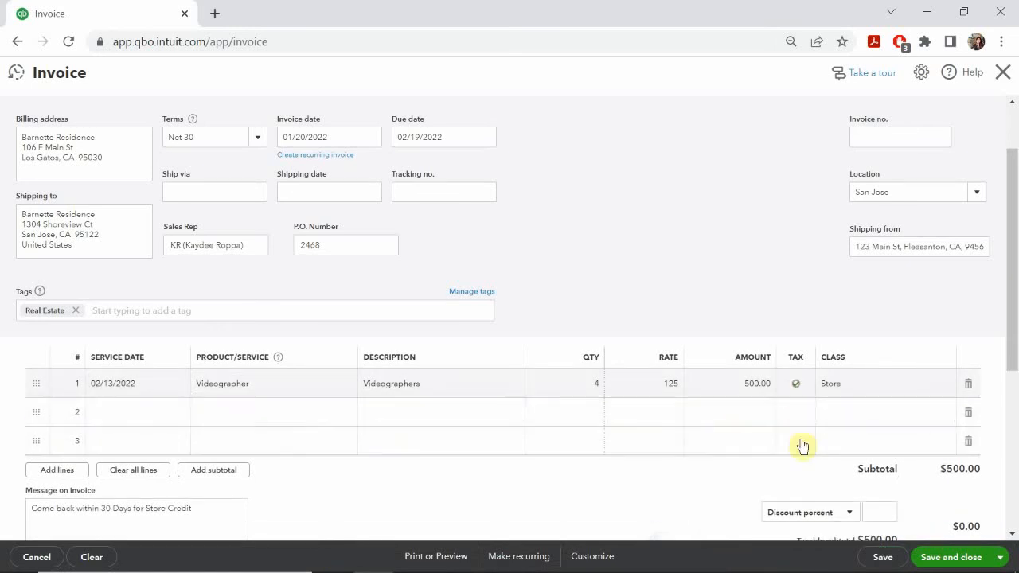
{"action": "left_click", "coordinate": [796, 384]}
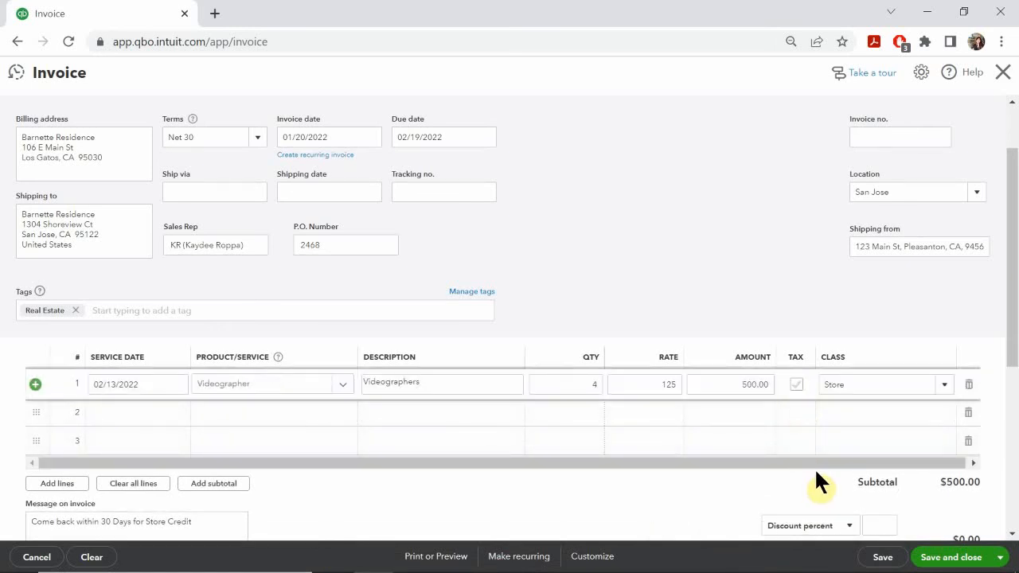
{"action": "scroll", "coordinate": [848, 460], "scroll_direction": "down", "scroll_amount": 1}
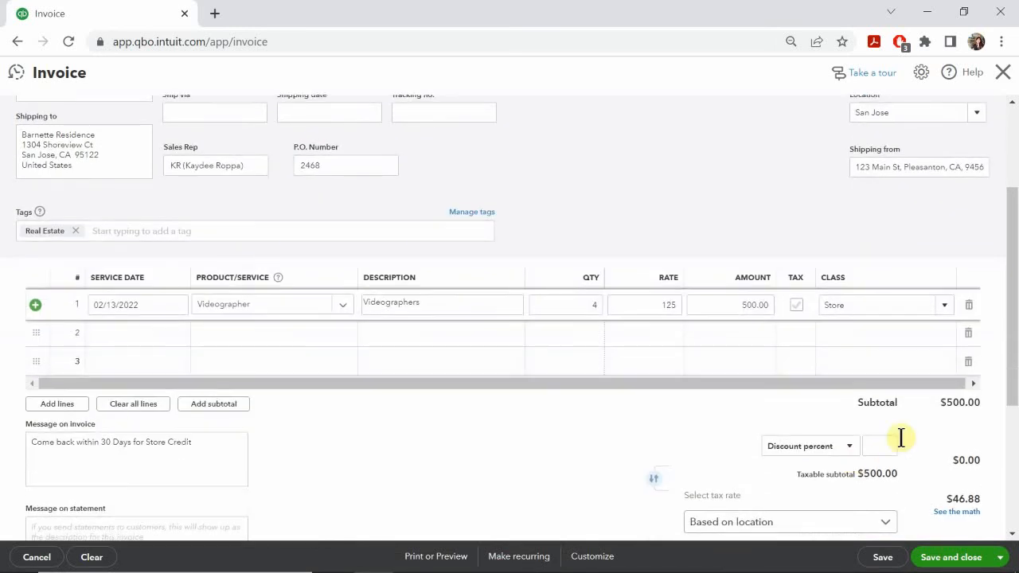
{"action": "left_click", "coordinate": [928, 406]}
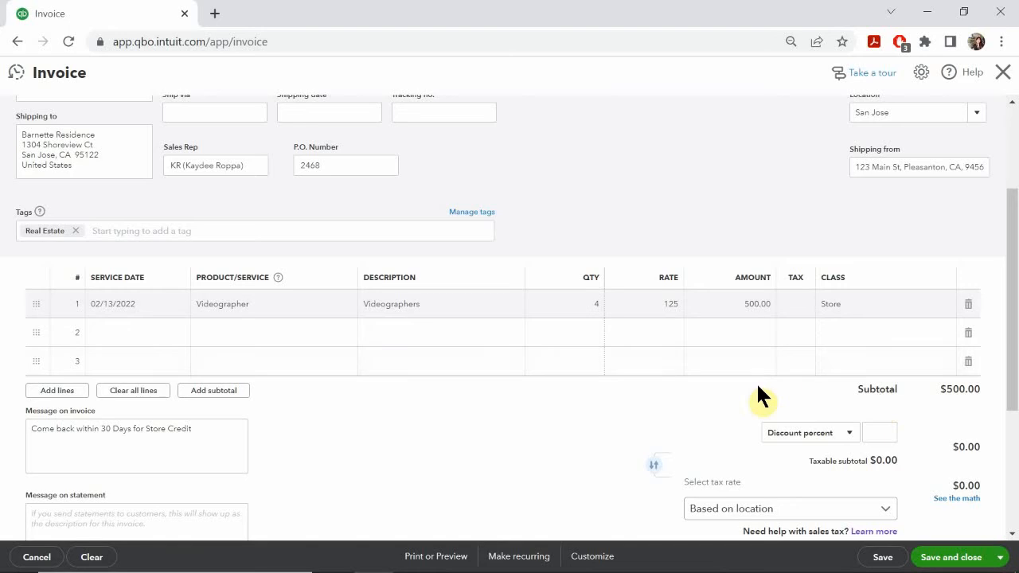
Select the San Jose, CA custom rate of 9.75% as the invoice's tax rate.
{"action": "scroll", "coordinate": [762, 398], "scroll_direction": "down", "scroll_amount": 1}
{"action": "left_click", "coordinate": [720, 431]}
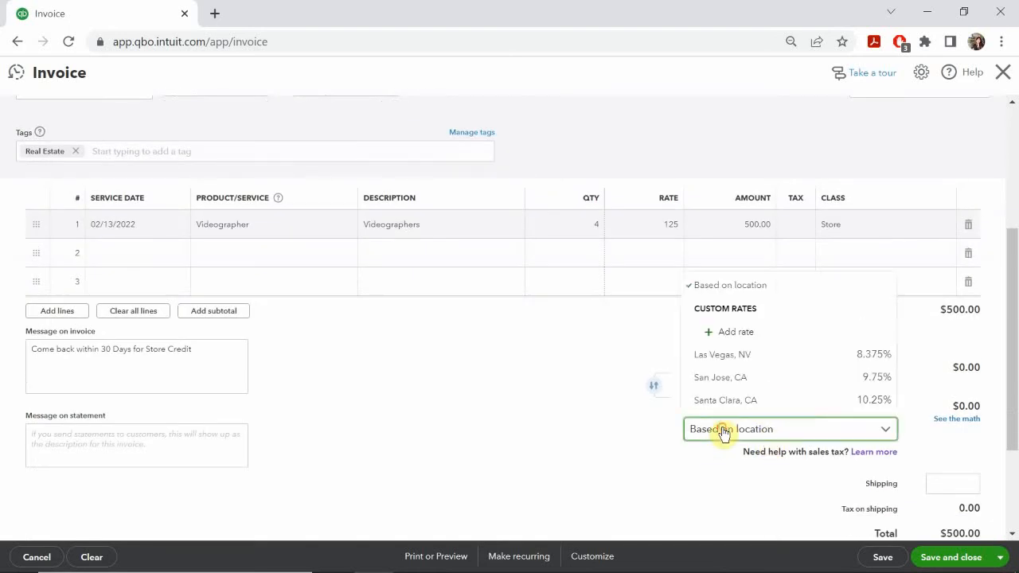
{"action": "left_click", "coordinate": [731, 382]}
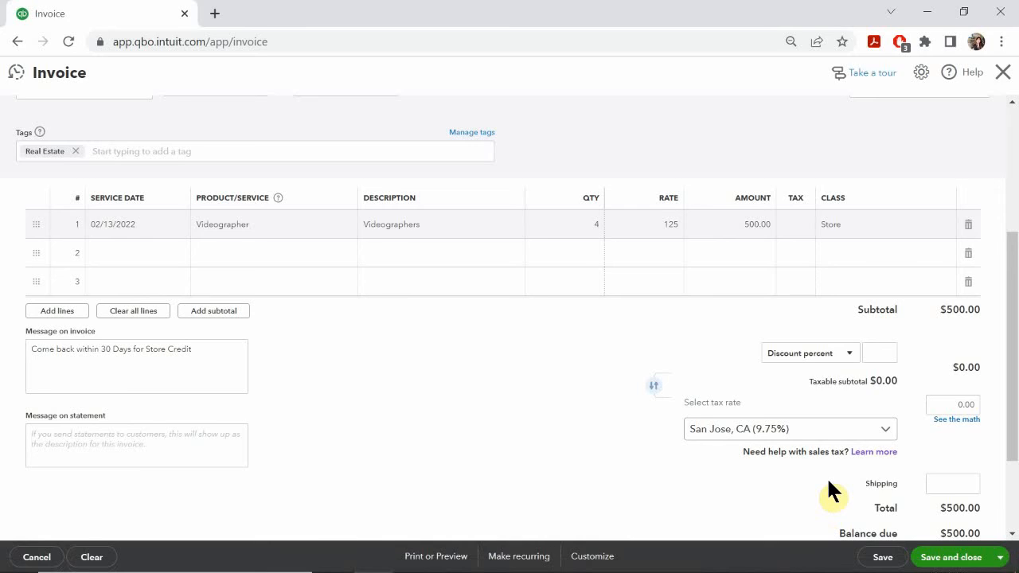
Save the invoice with the save-and-new option to start another blank invoice.
{"action": "scroll", "coordinate": [831, 480], "scroll_direction": "down", "scroll_amount": 1}
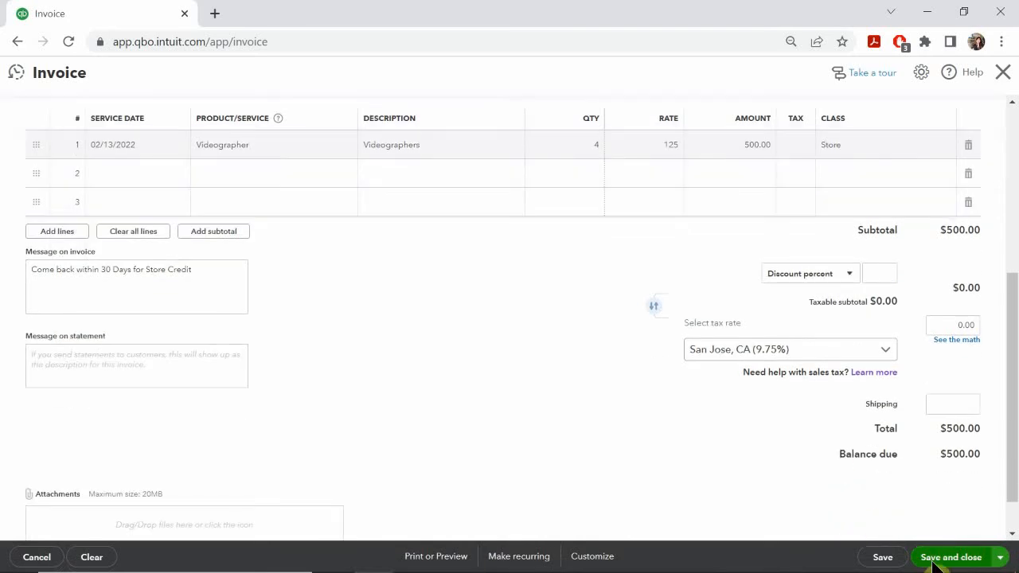
{"action": "left_click", "coordinate": [1001, 560]}
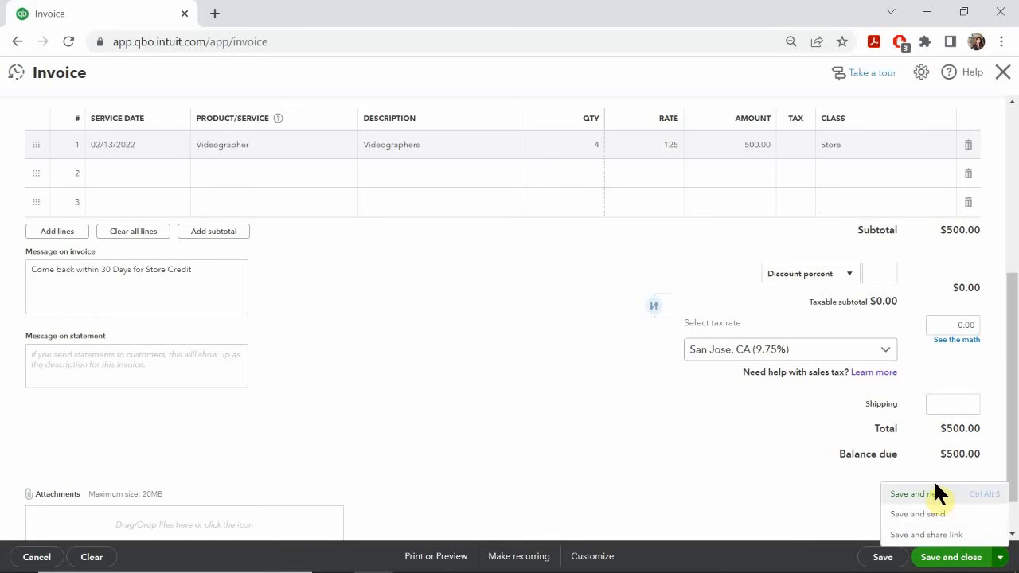
{"action": "left_click", "coordinate": [912, 494]}
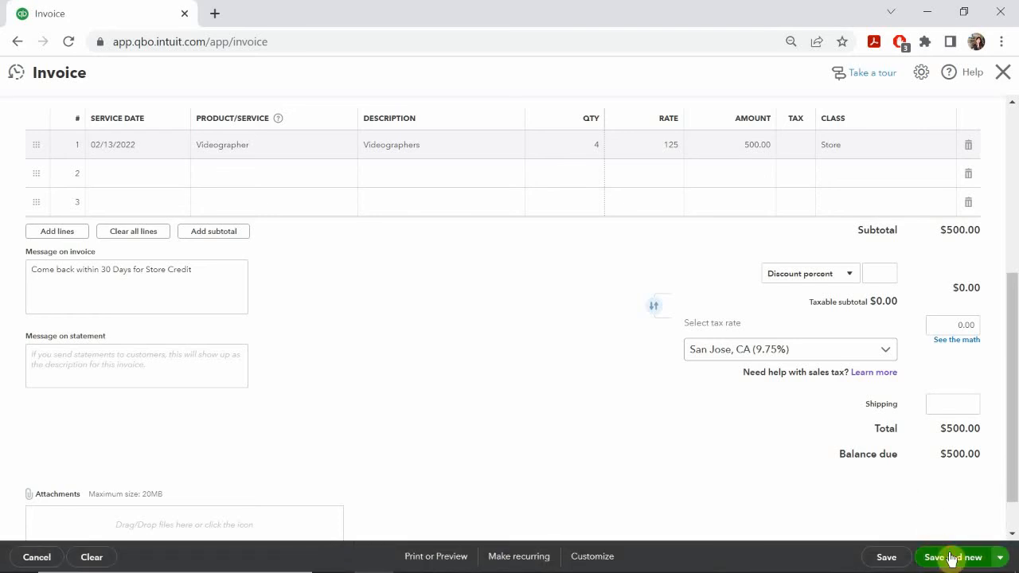
{"action": "left_click", "coordinate": [950, 557]}
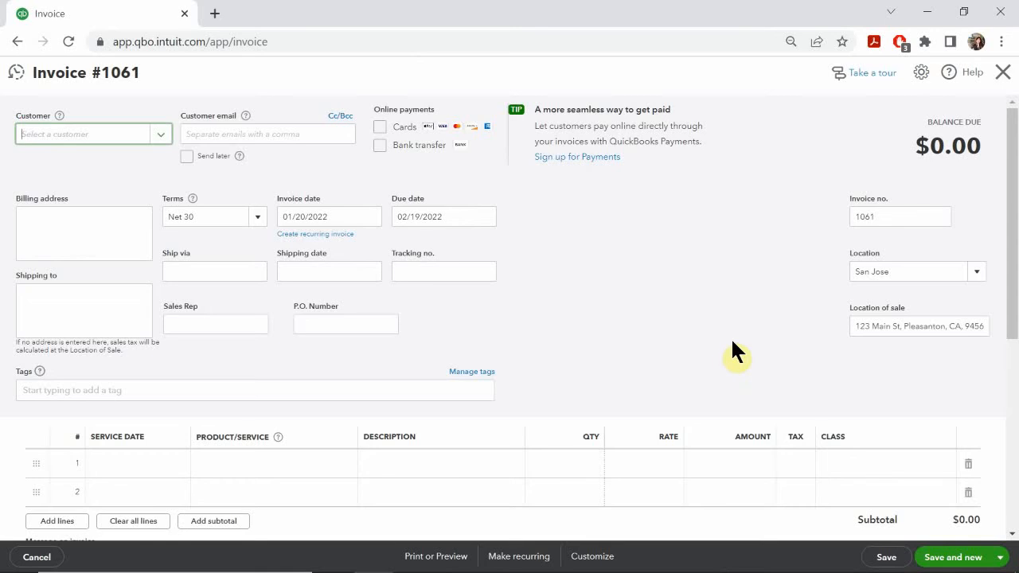
Advance the PowerPoint slide show to Accounts Receivable Invoice #5 to read its details, and return to the blank invoice in Chrome.
{"action": "scroll", "coordinate": [735, 334], "scroll_direction": "down", "scroll_amount": 5}
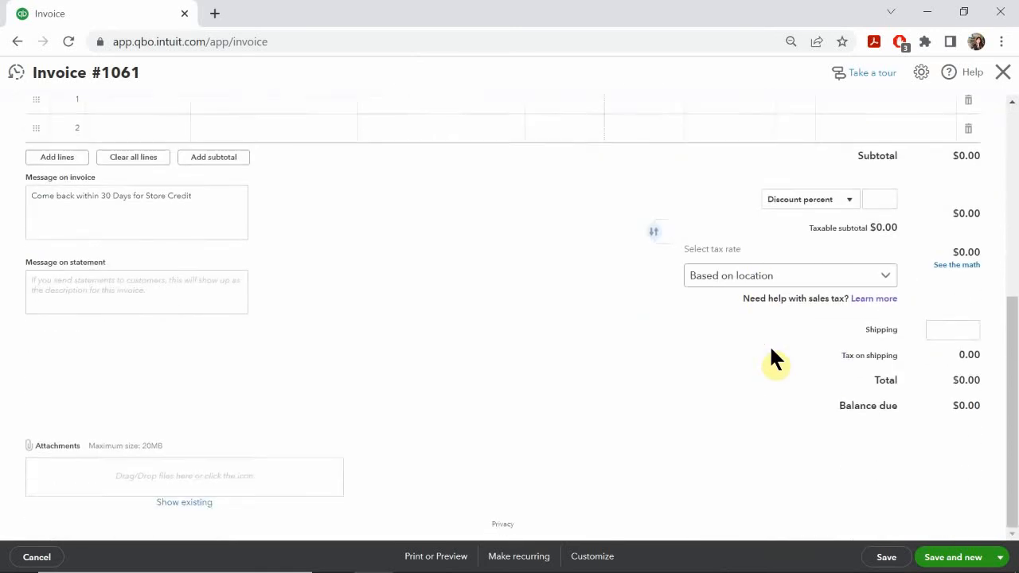
{"action": "scroll", "coordinate": [770, 348], "scroll_direction": "up", "scroll_amount": 5}
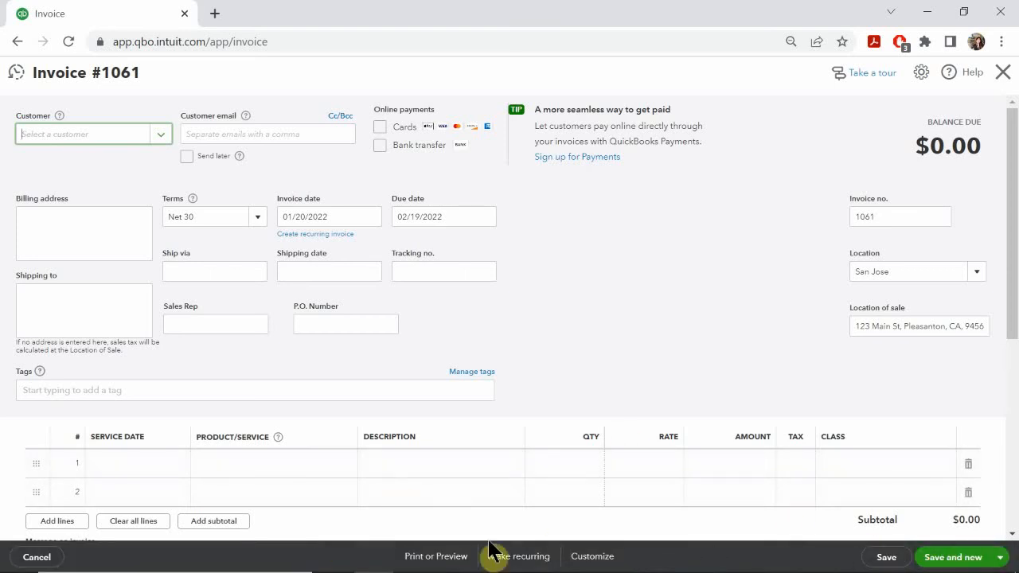
{"action": "left_click", "coordinate": [452, 563]}
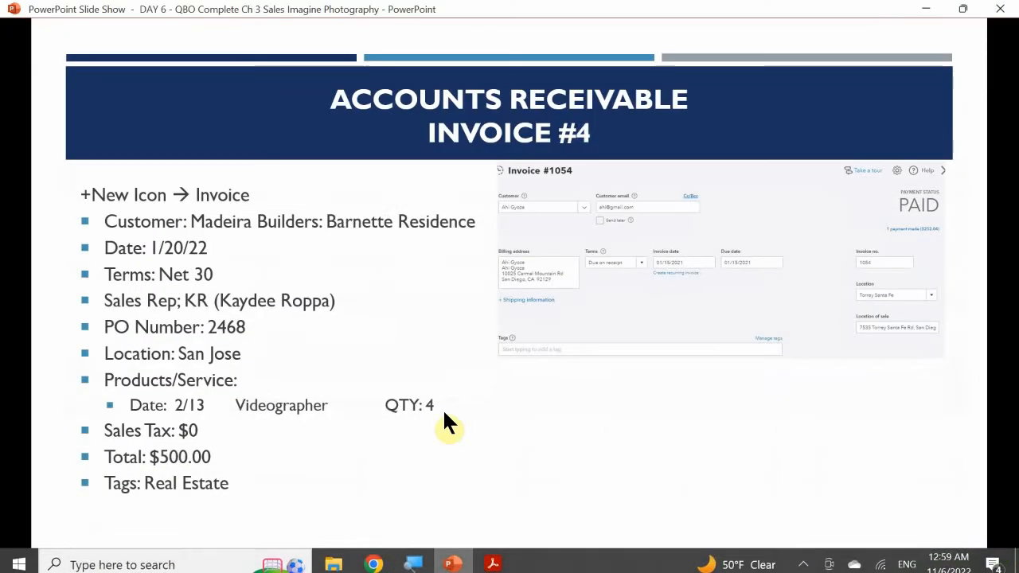
{"action": "left_click", "coordinate": [443, 408]}
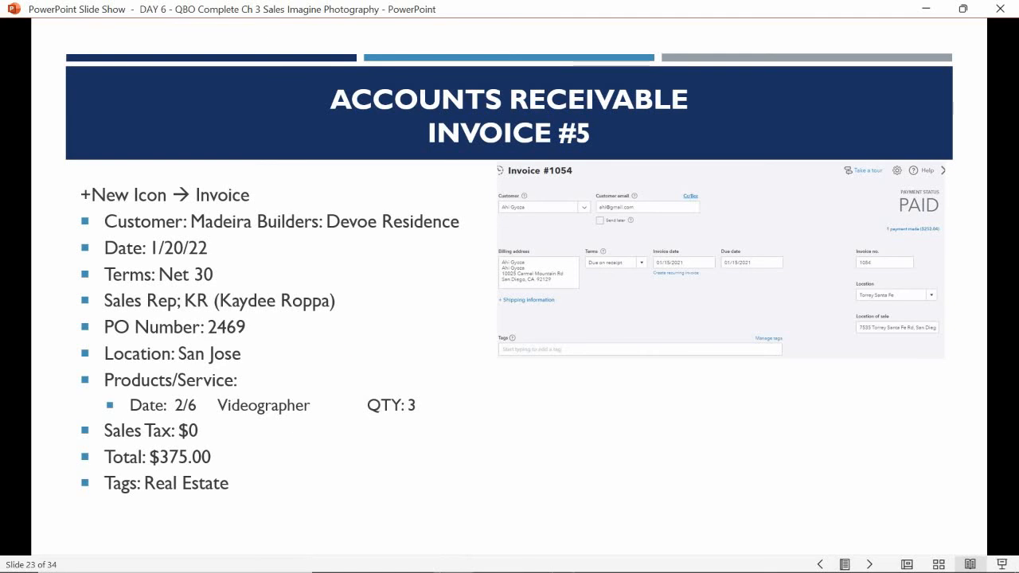
{"action": "mouse_move", "coordinate": [479, 560]}
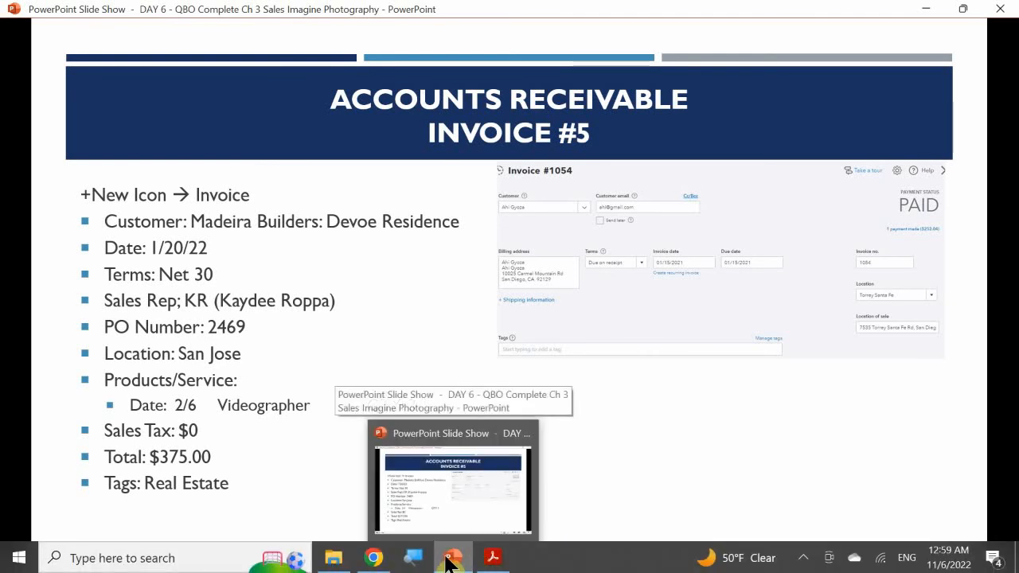
{"action": "mouse_move", "coordinate": [378, 560]}
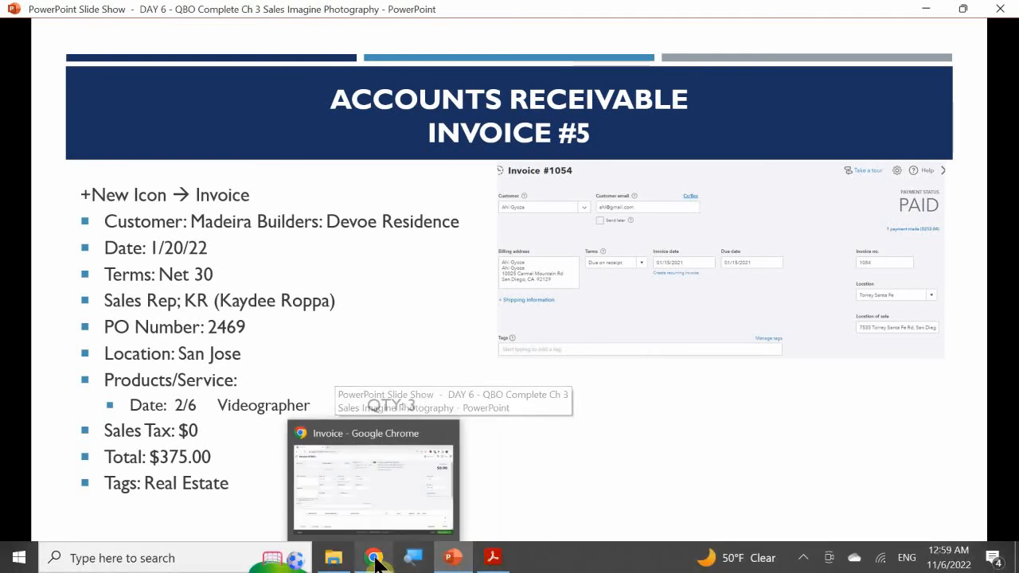
{"action": "left_click", "coordinate": [386, 513]}
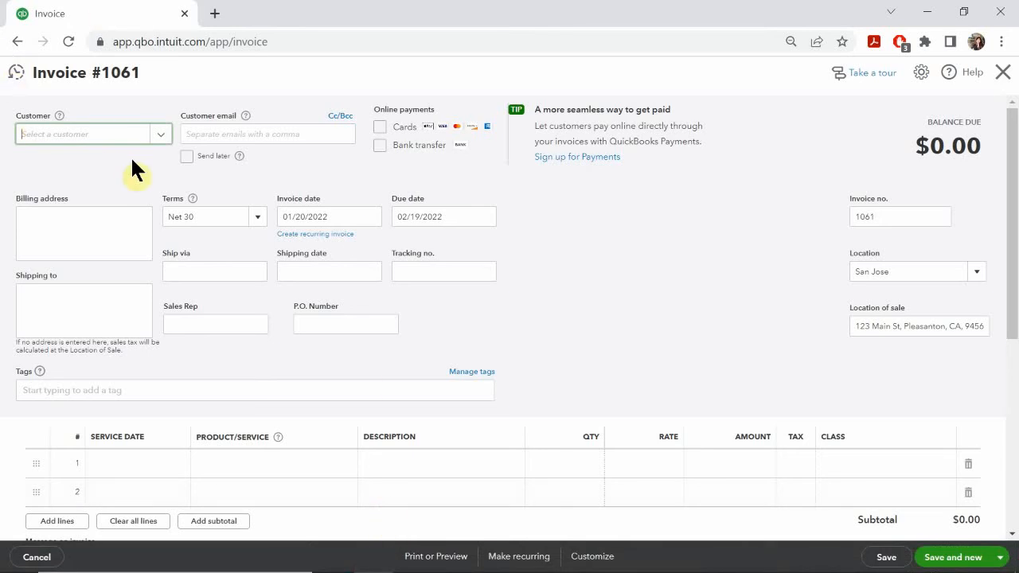
Select the Devoe Residence sub-customer of Madeira Builders as the new invoice's customer.
{"action": "left_click", "coordinate": [92, 134]}
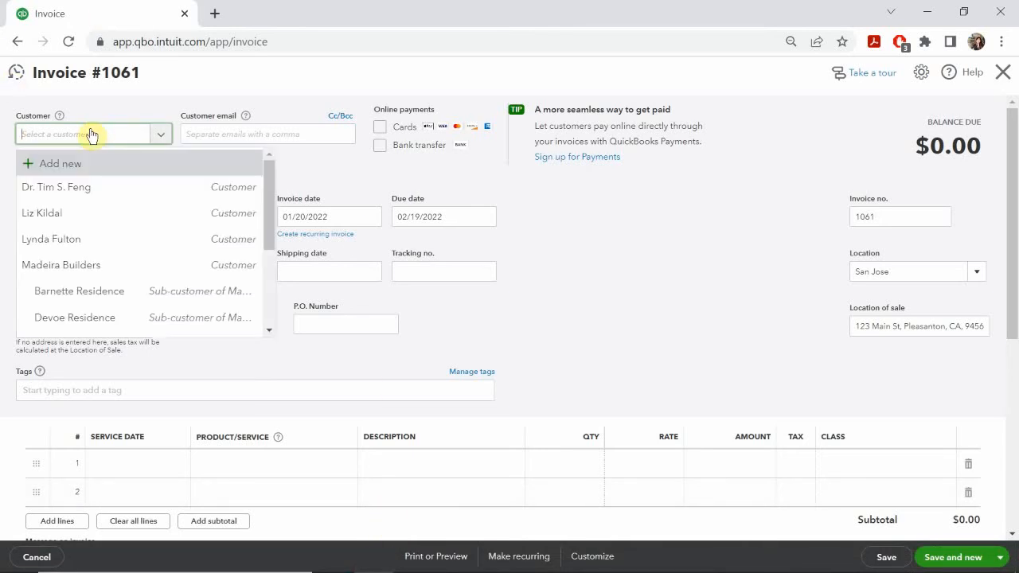
{"action": "type", "text": "dev"}
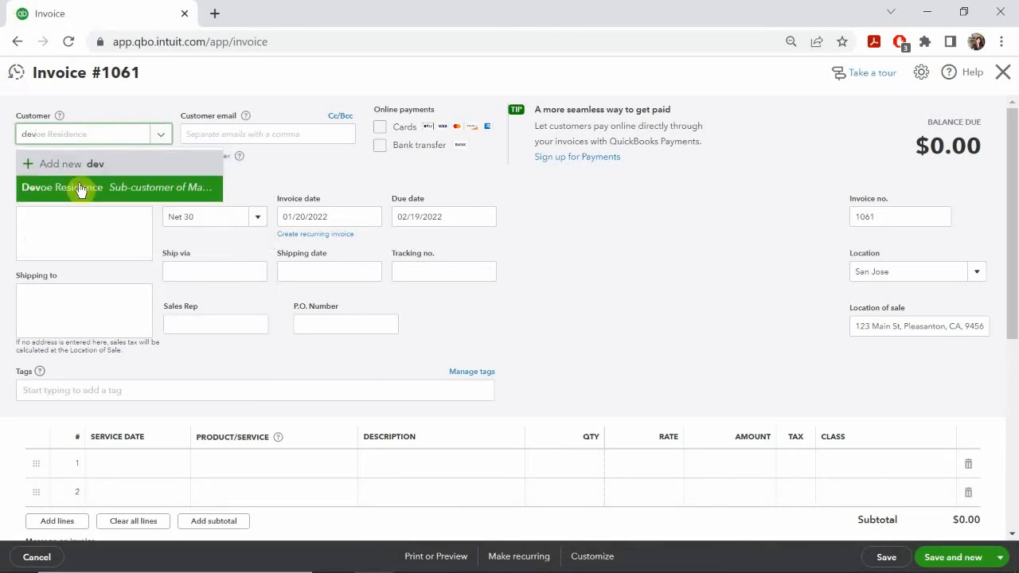
{"action": "left_click", "coordinate": [100, 200]}
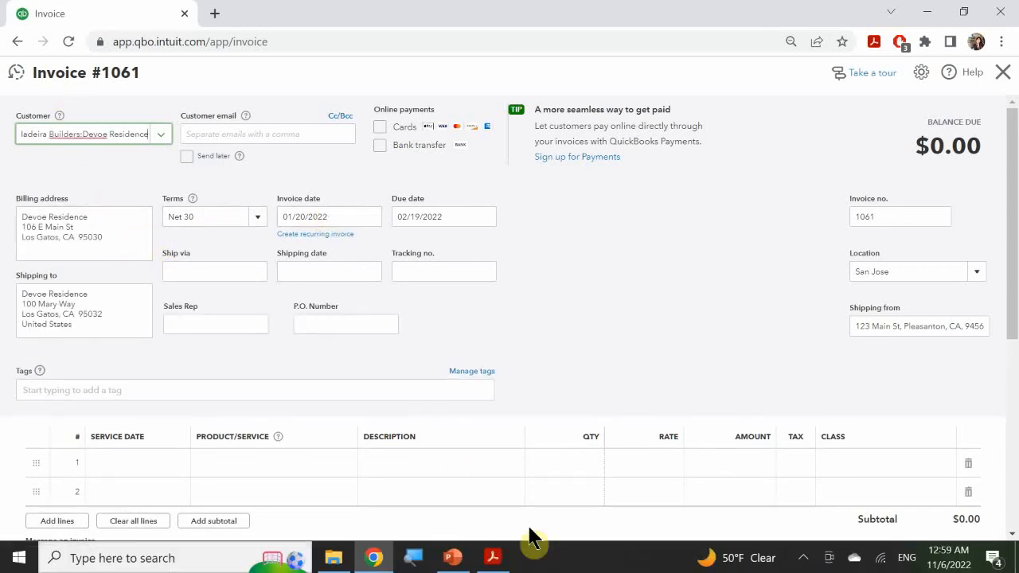
Check the Invoice #5 slide and enter the sales rep's initials with the full name in parentheses on the Devoe Residence invoice.
{"action": "mouse_move", "coordinate": [475, 561]}
{"action": "left_click", "coordinate": [454, 501]}
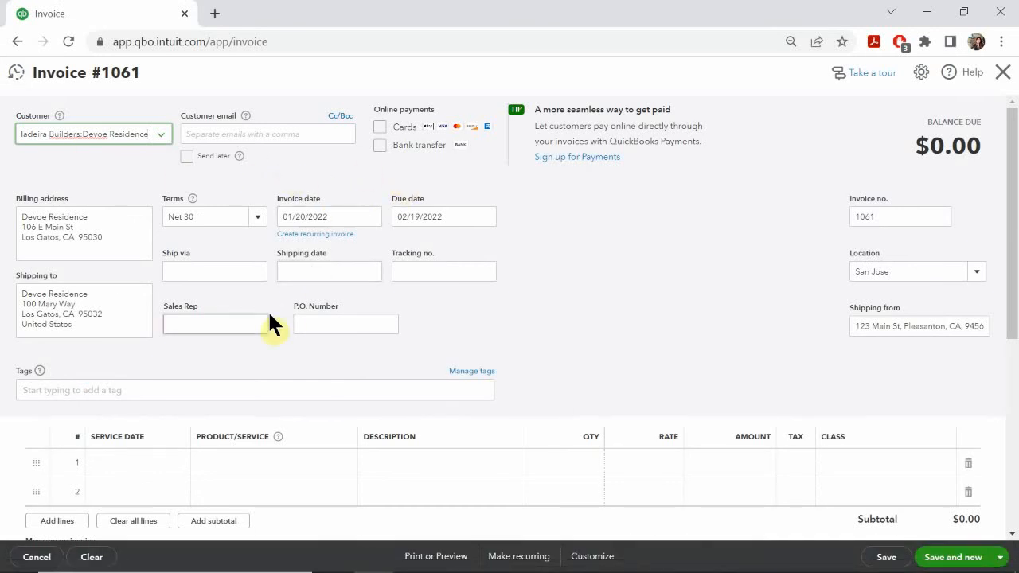
{"action": "left_click", "coordinate": [196, 323]}
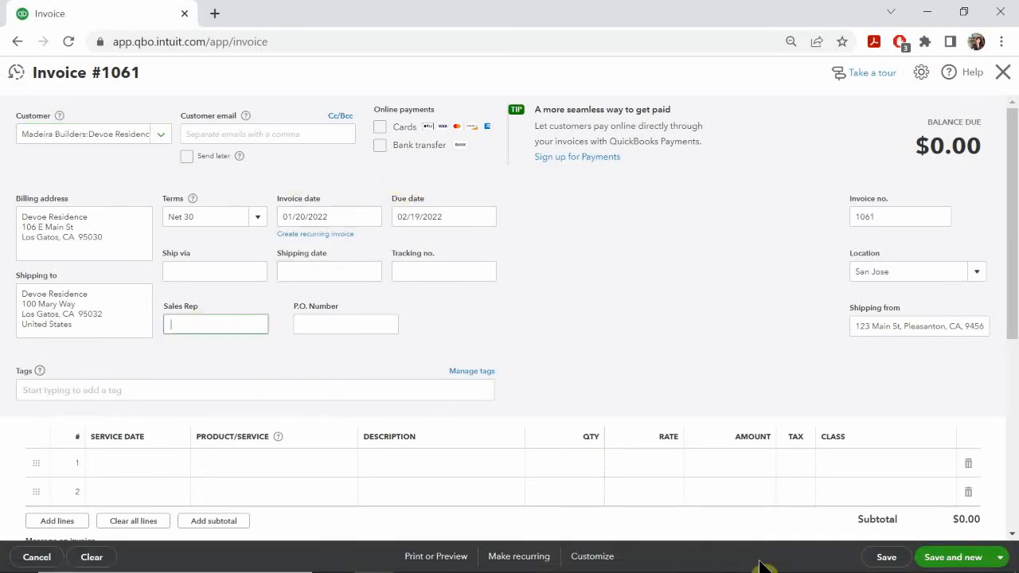
{"action": "type", "text": "KR (Kaydee Roppa"}
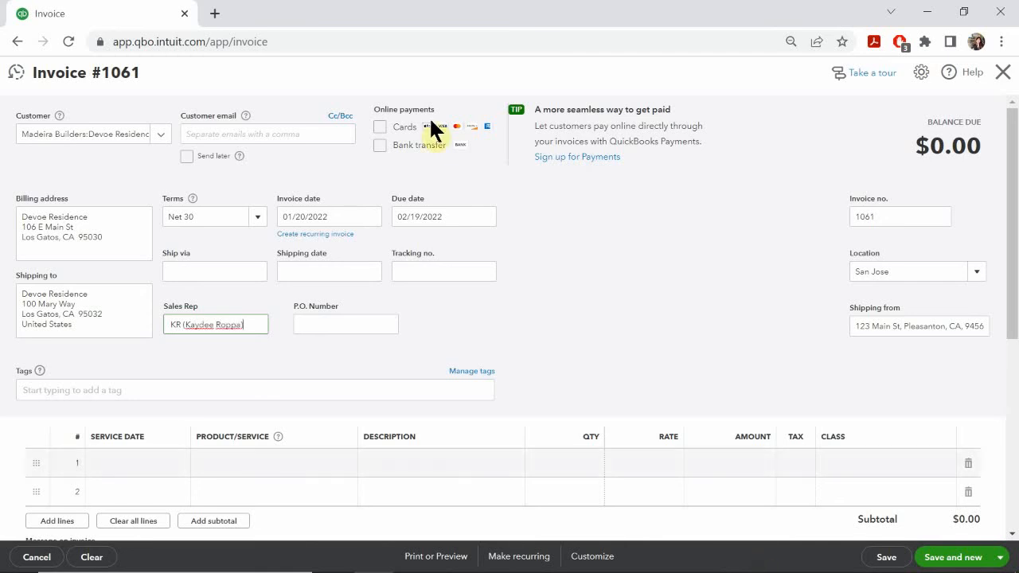
Enter the purchase order number from the Invoice #5 slide on the Devoe Residence invoice and clear its invoice number.
{"action": "left_click", "coordinate": [307, 324]}
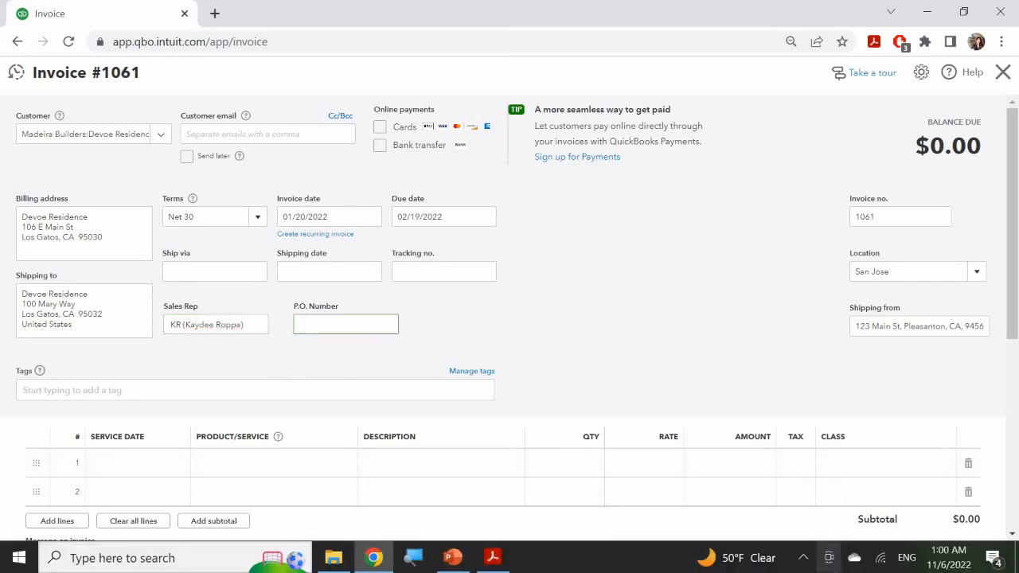
{"action": "type", "text": "24"}
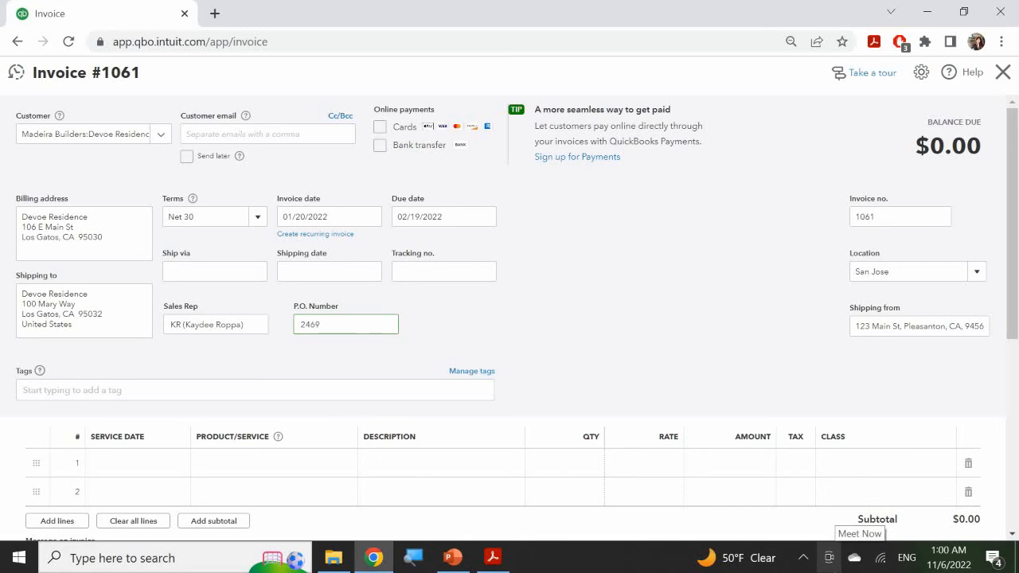
{"action": "type", "text": "69"}
{"action": "double_click", "coordinate": [904, 217]}
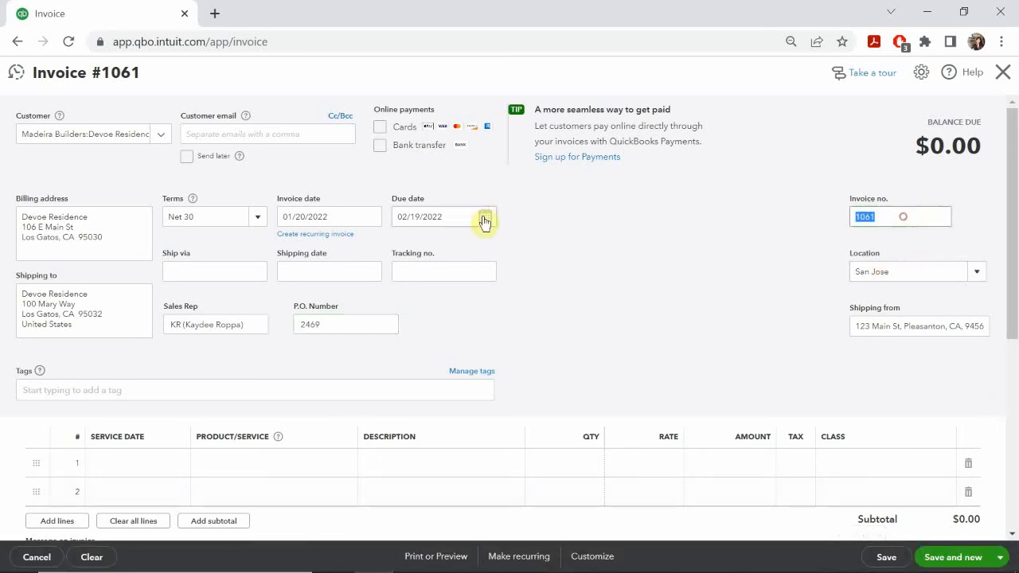
{"action": "key", "text": "BackSpace"}
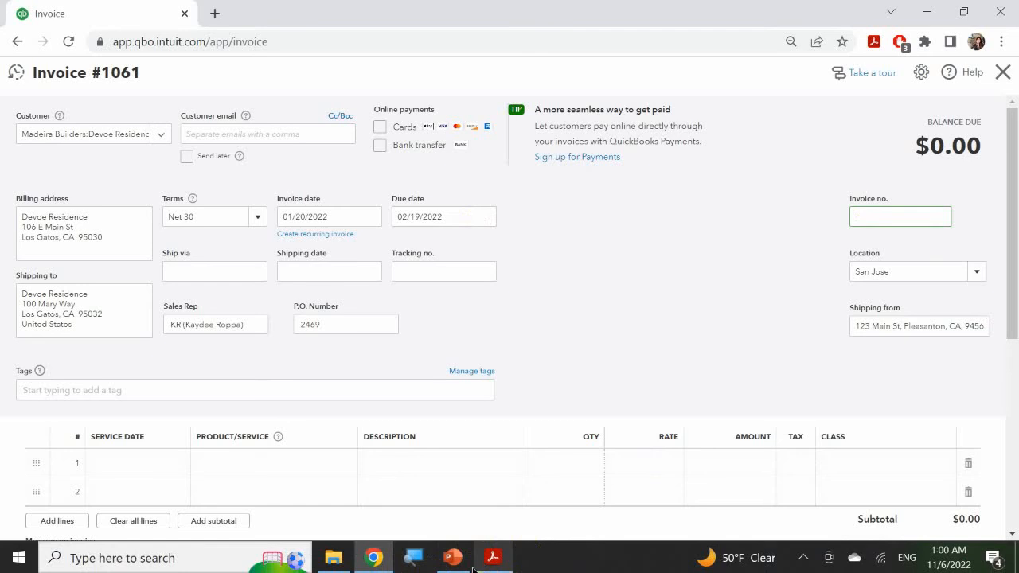
Check the Invoice #5 slide in PowerPoint and add the Real Estate tag to the invoice in Chrome.
{"action": "mouse_move", "coordinate": [452, 557]}
{"action": "mouse_move", "coordinate": [442, 493]}
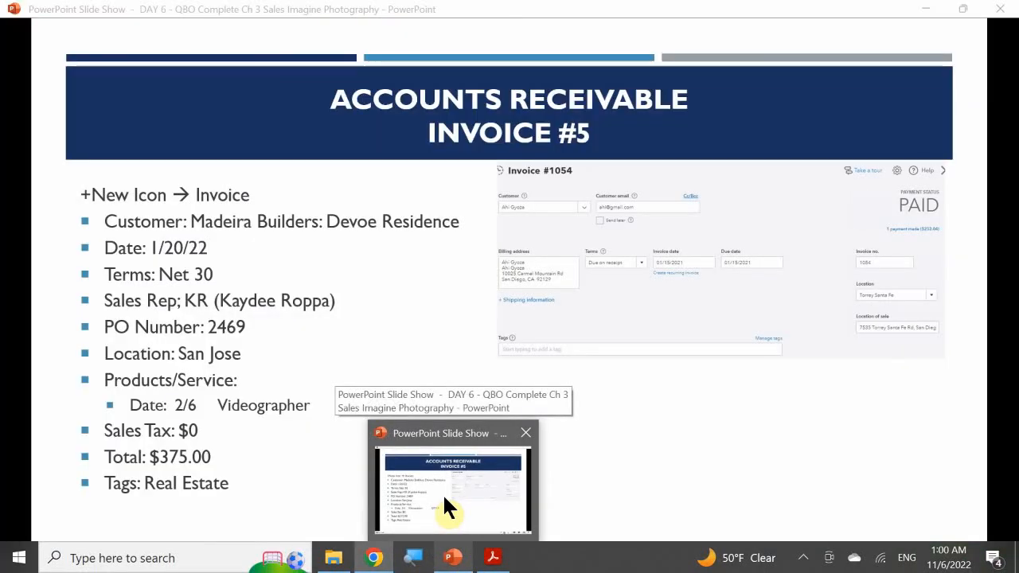
{"action": "left_click", "coordinate": [443, 496]}
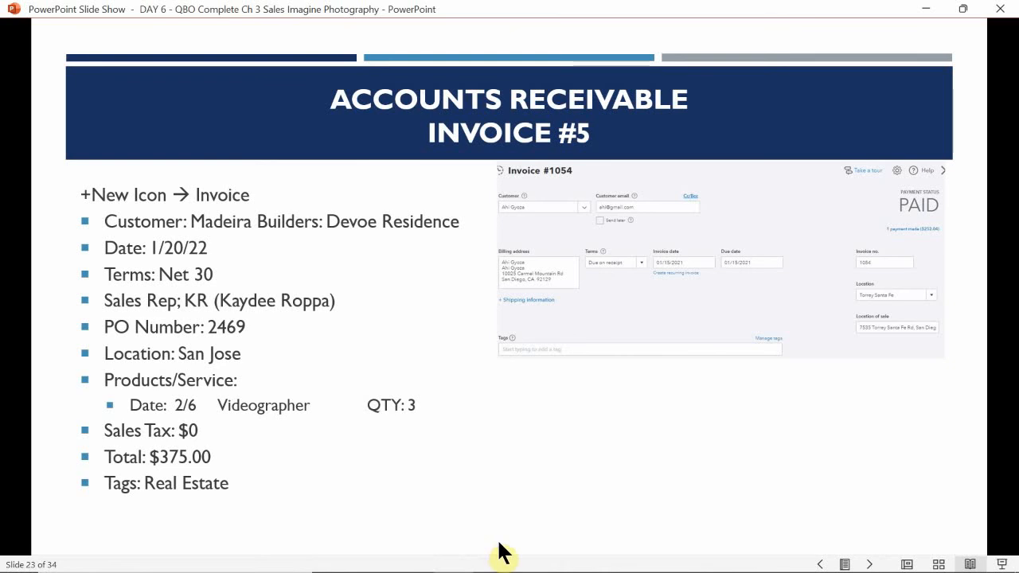
{"action": "mouse_move", "coordinate": [449, 572]}
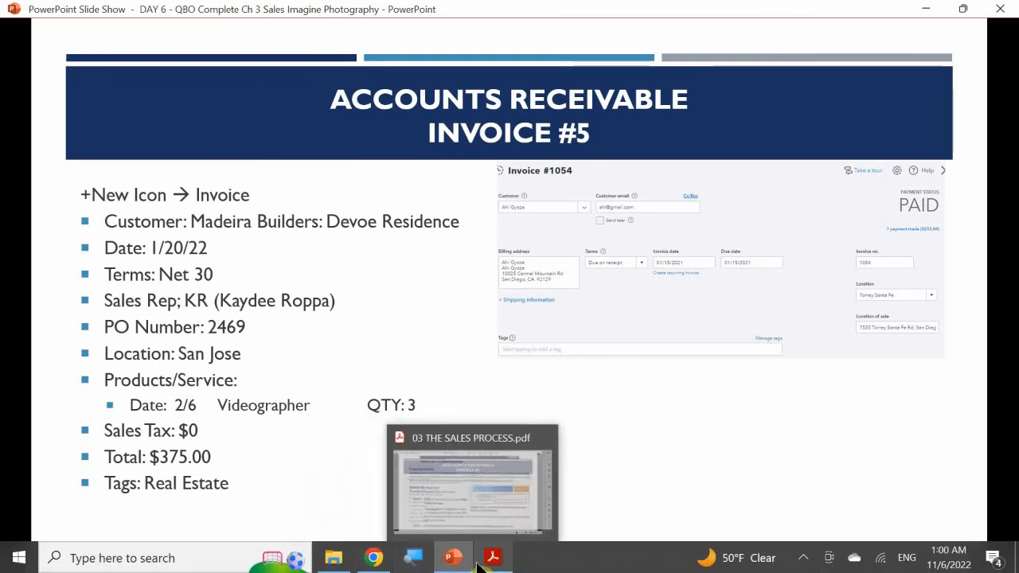
{"action": "mouse_move", "coordinate": [388, 563]}
{"action": "left_click", "coordinate": [390, 504]}
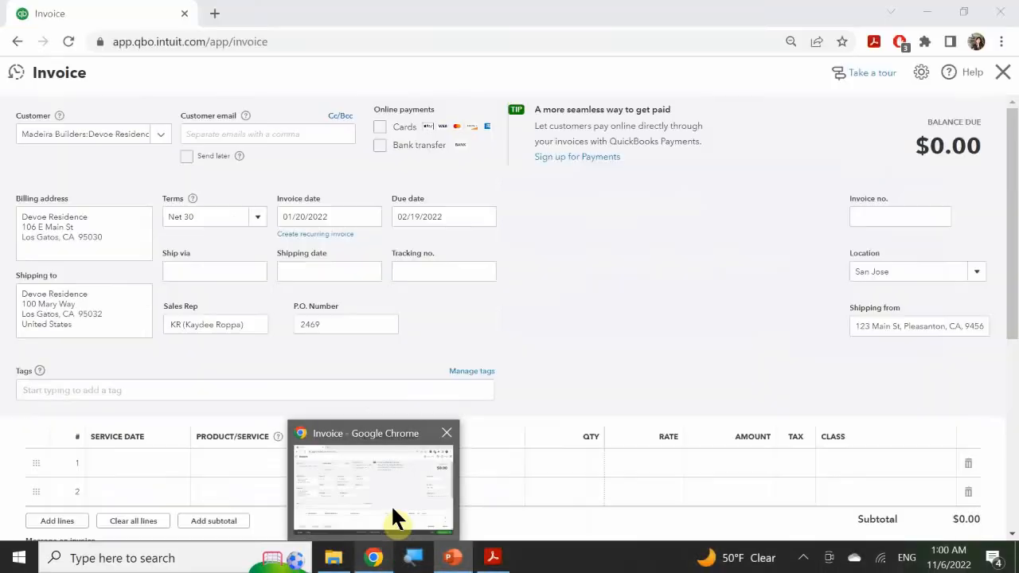
{"action": "left_click", "coordinate": [93, 388]}
{"action": "type", "text": "e"}
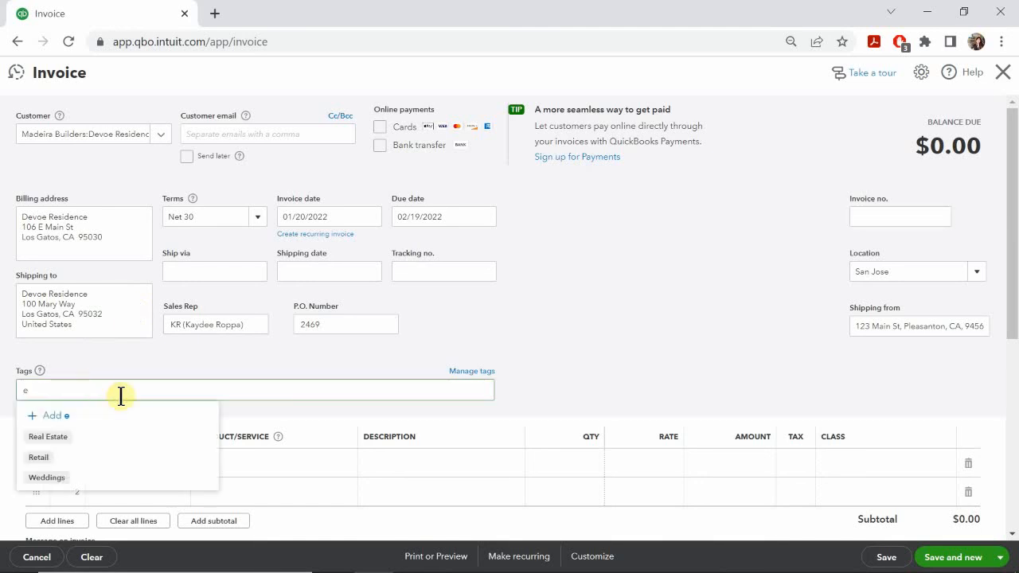
{"action": "key", "text": "BackSpace"}
{"action": "type", "text": "re"}
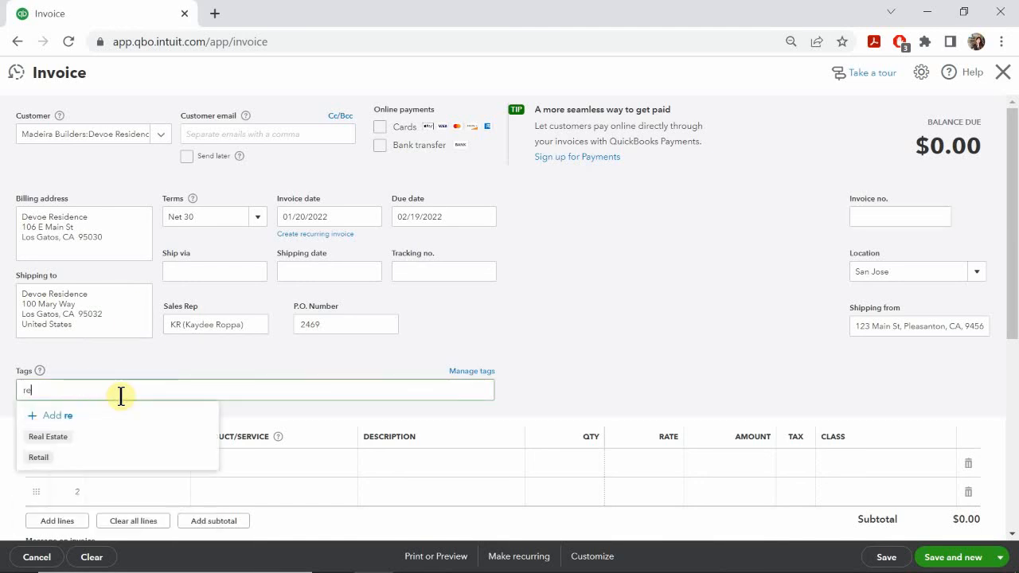
{"action": "left_click", "coordinate": [54, 439]}
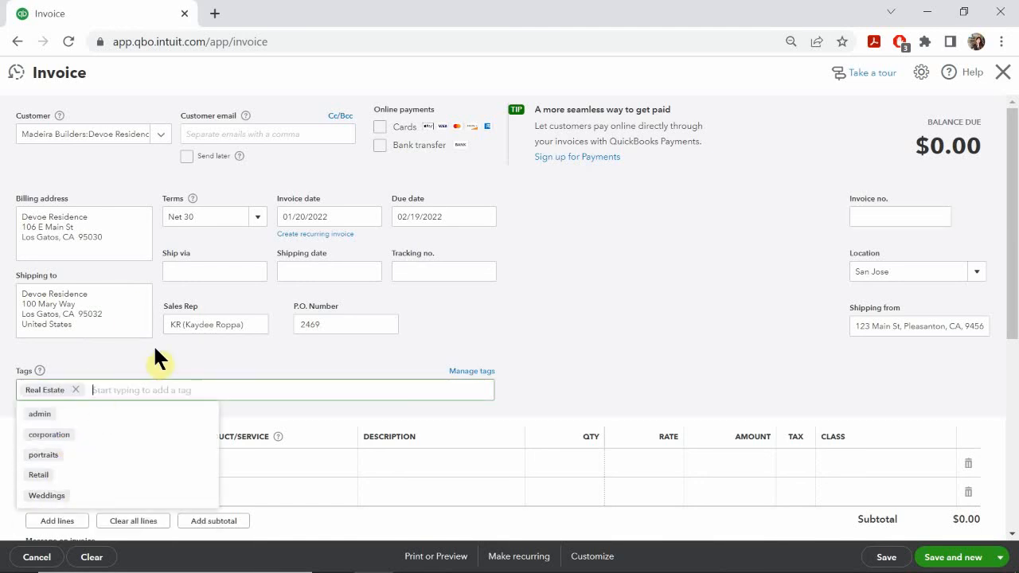
{"action": "scroll", "coordinate": [154, 354], "scroll_direction": "down", "scroll_amount": 1}
{"action": "left_click", "coordinate": [197, 272]}
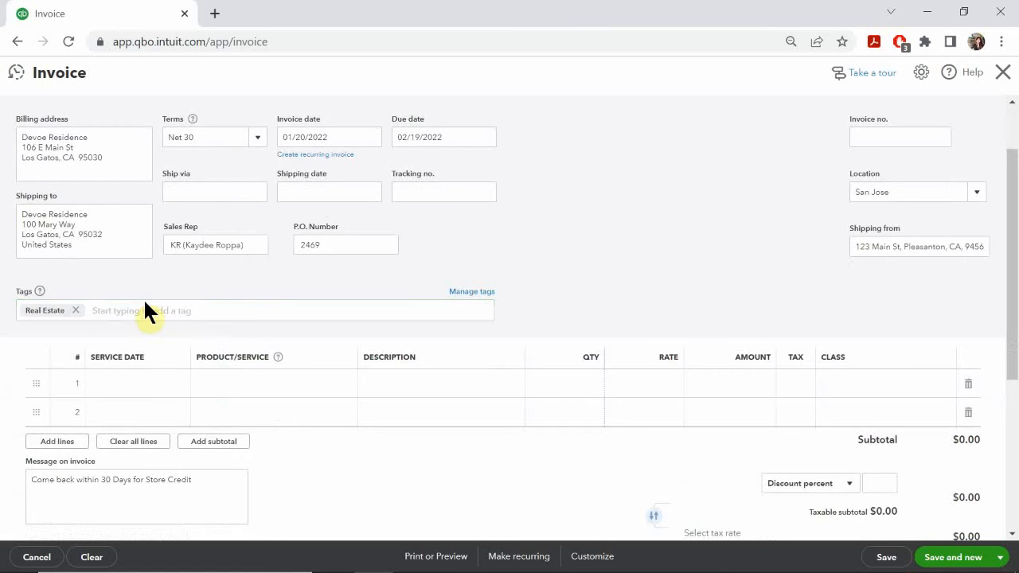
Set the service date of the invoice's first line to 02/06/2022.
{"action": "left_click", "coordinate": [158, 386]}
{"action": "left_click", "coordinate": [175, 386]}
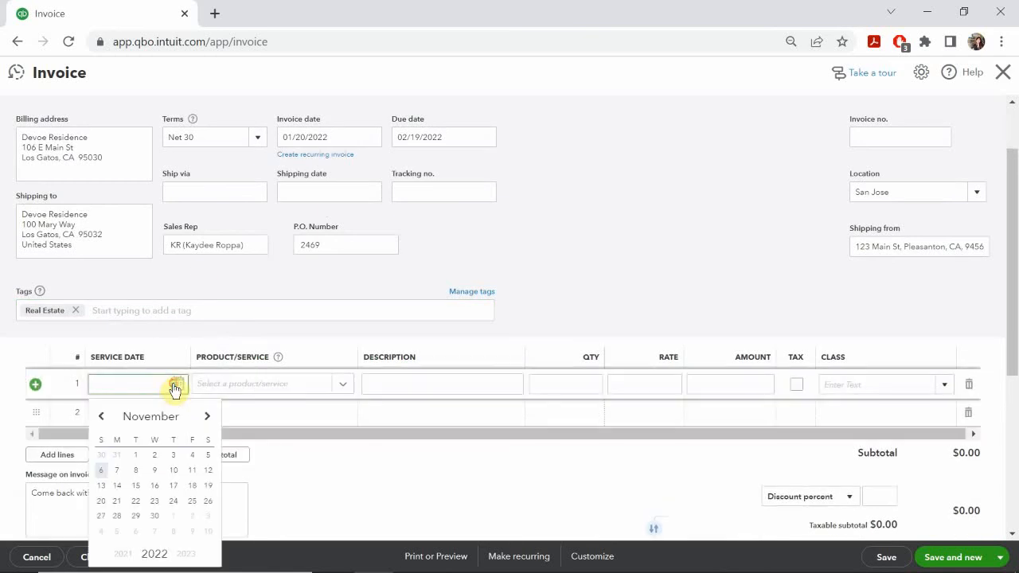
{"action": "left_click", "coordinate": [102, 416]}
{"action": "left_click", "coordinate": [101, 416]}
{"action": "left_click", "coordinate": [102, 416]}
{"action": "left_click", "coordinate": [102, 416]}
{"action": "left_click", "coordinate": [101, 417]}
{"action": "left_click", "coordinate": [102, 416]}
{"action": "left_click", "coordinate": [102, 416]}
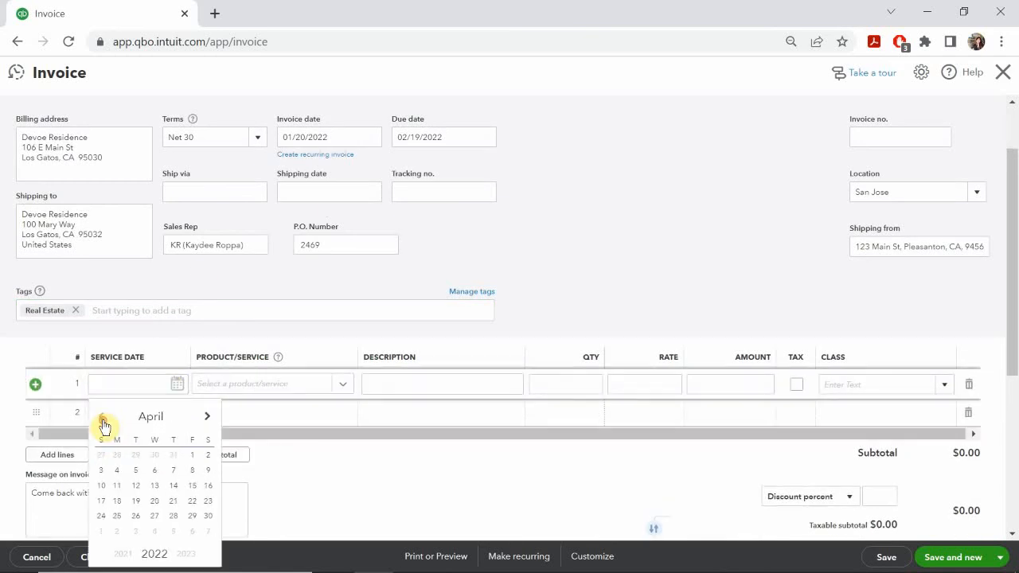
{"action": "left_click", "coordinate": [102, 416]}
{"action": "left_click", "coordinate": [102, 416]}
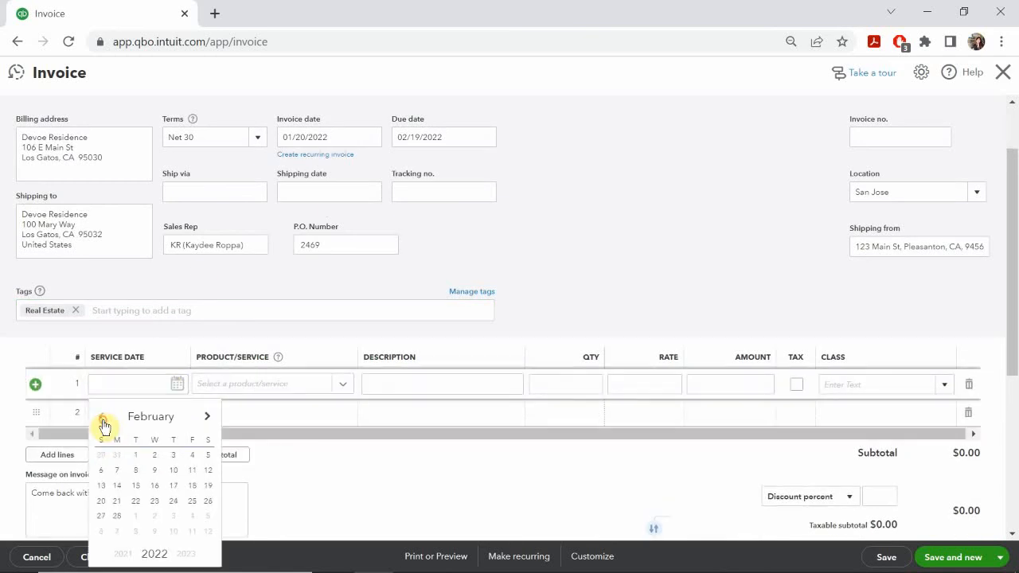
{"action": "left_click", "coordinate": [101, 471]}
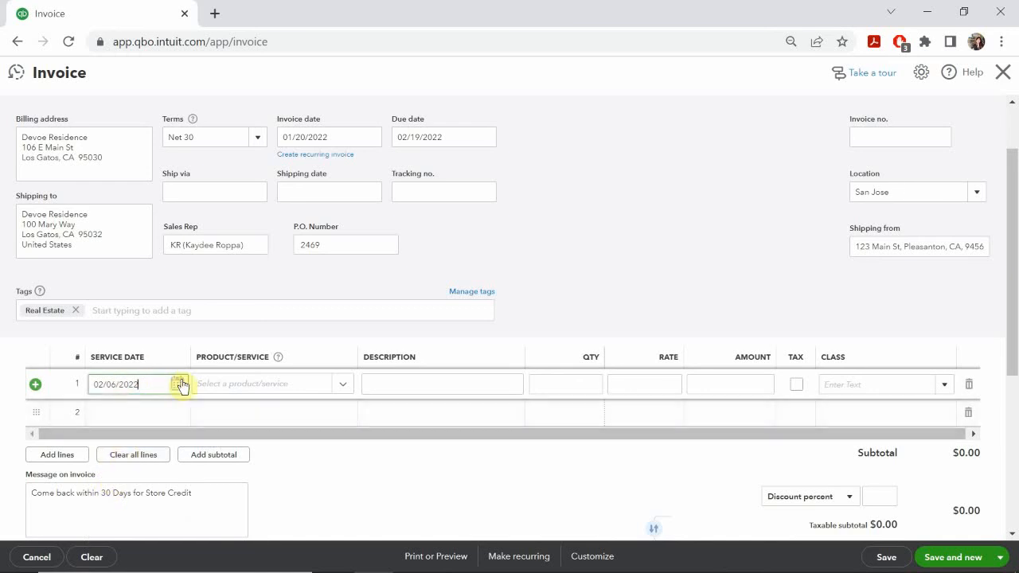
Choose Videographer as the product/service on the invoice's first line.
{"action": "left_click", "coordinate": [230, 383]}
{"action": "type", "text": "v"}
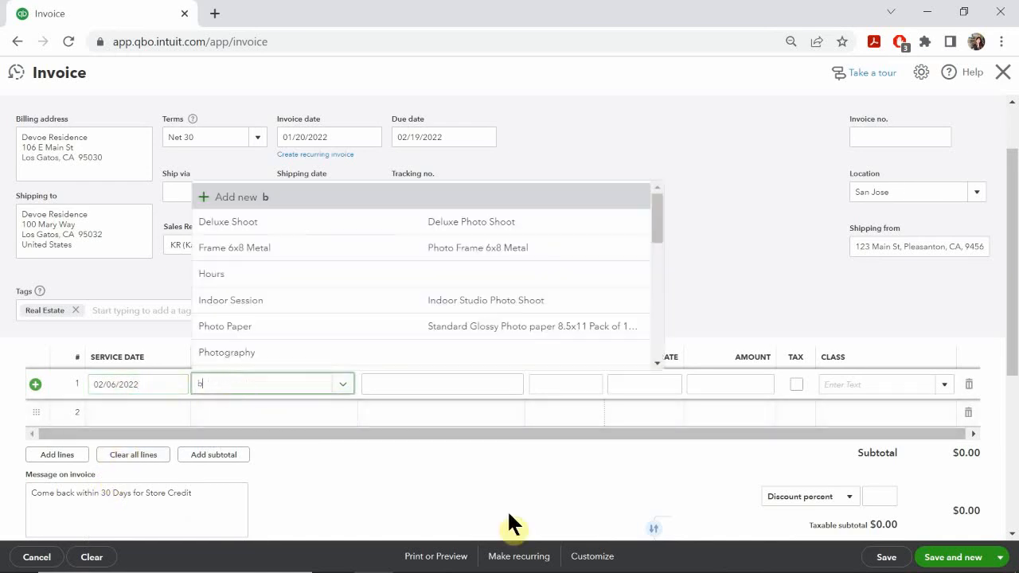
{"action": "key", "text": "BackSpace"}
{"action": "type", "text": "vu"}
{"action": "key", "text": "BackSpace"}
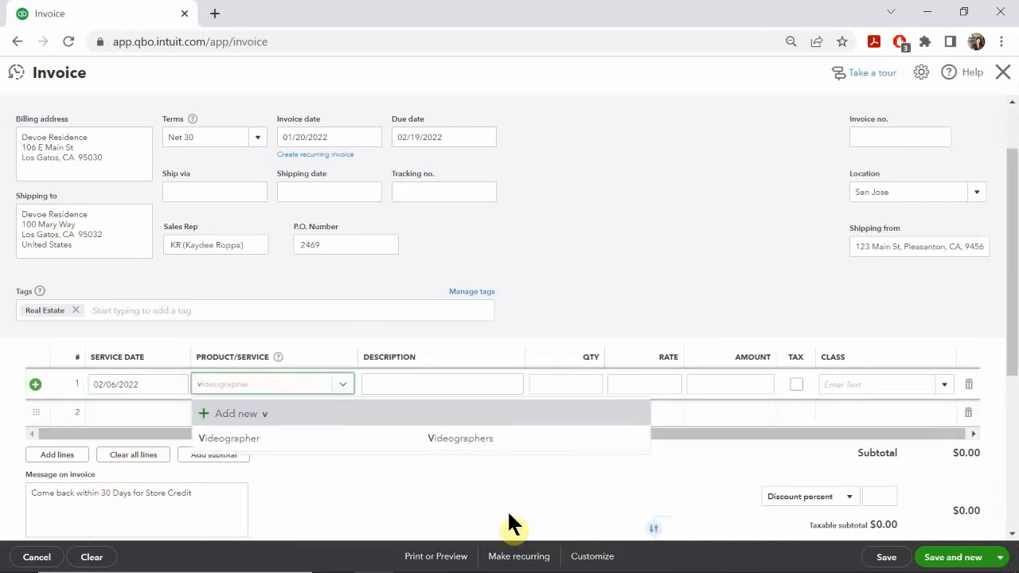
Add Videographer as the first line item with a quantity of 3, and make the line non-taxable.
{"action": "type", "text": "ide"}
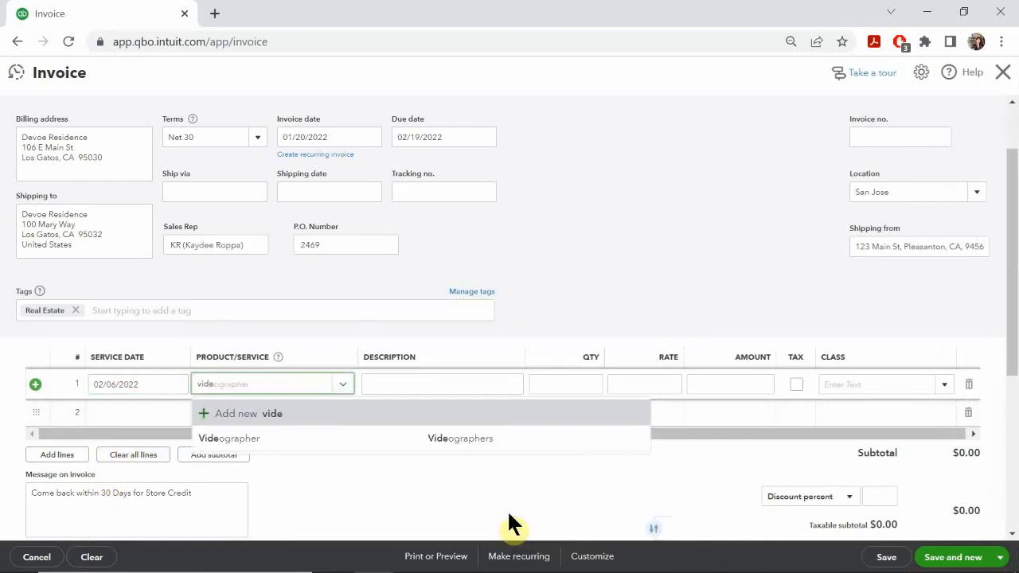
{"action": "left_click", "coordinate": [271, 443]}
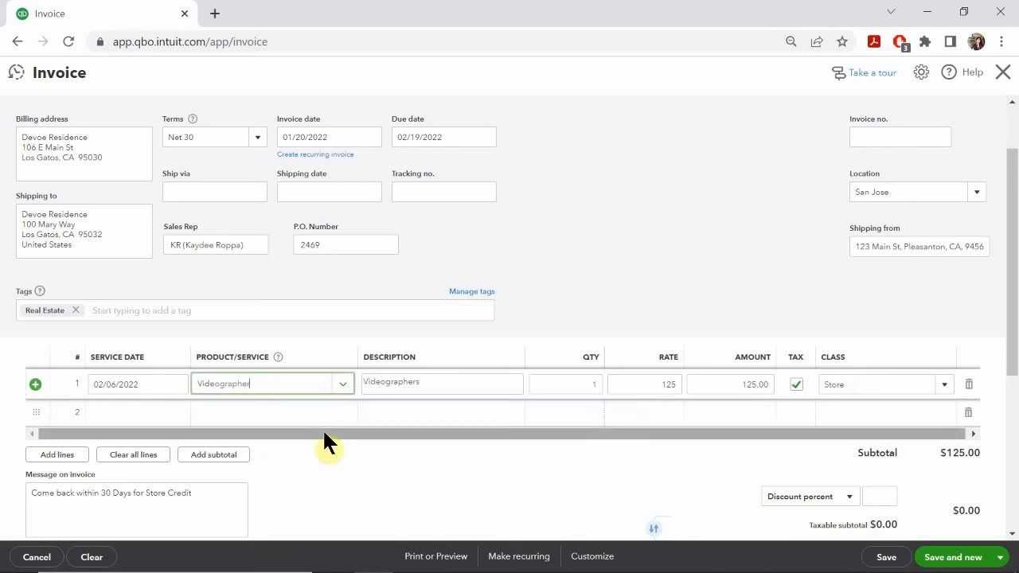
{"action": "left_click", "coordinate": [582, 385]}
{"action": "type", "text": "3"}
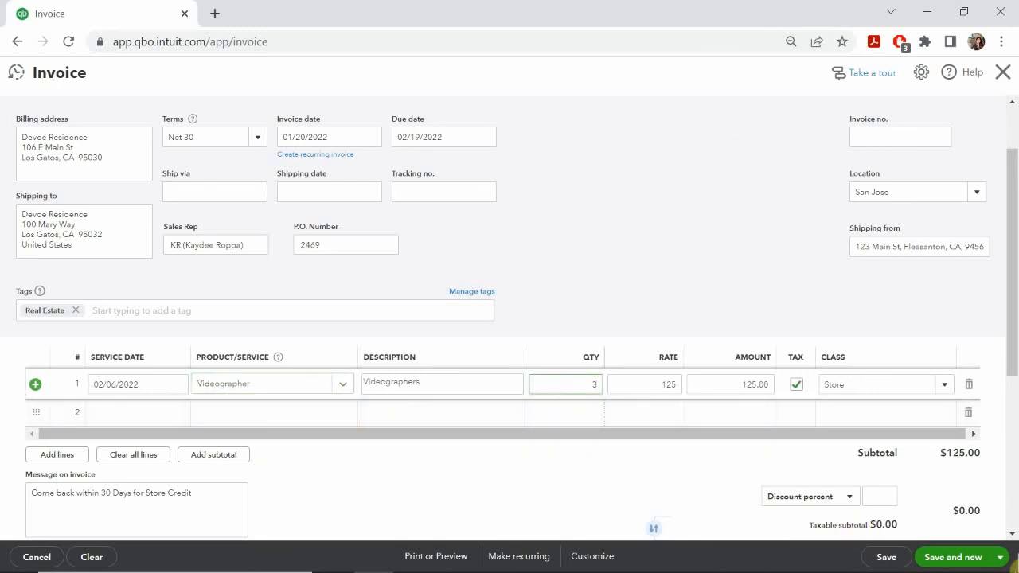
{"action": "left_click", "coordinate": [796, 384]}
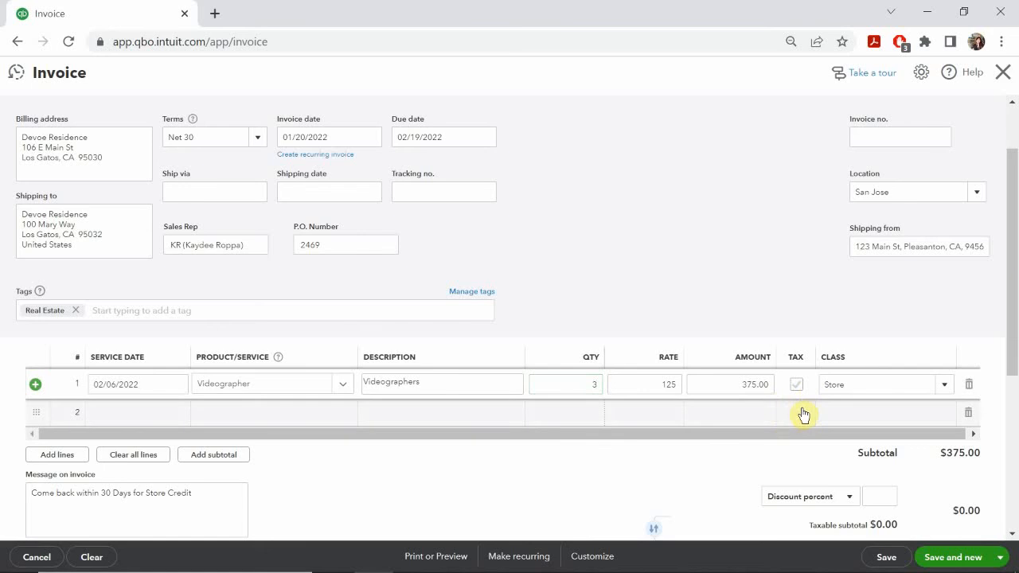
Set the invoice's tax rate to San Jose, CA (9.75%), save the invoice and start a new one.
{"action": "scroll", "coordinate": [915, 457], "scroll_direction": "down", "scroll_amount": 2}
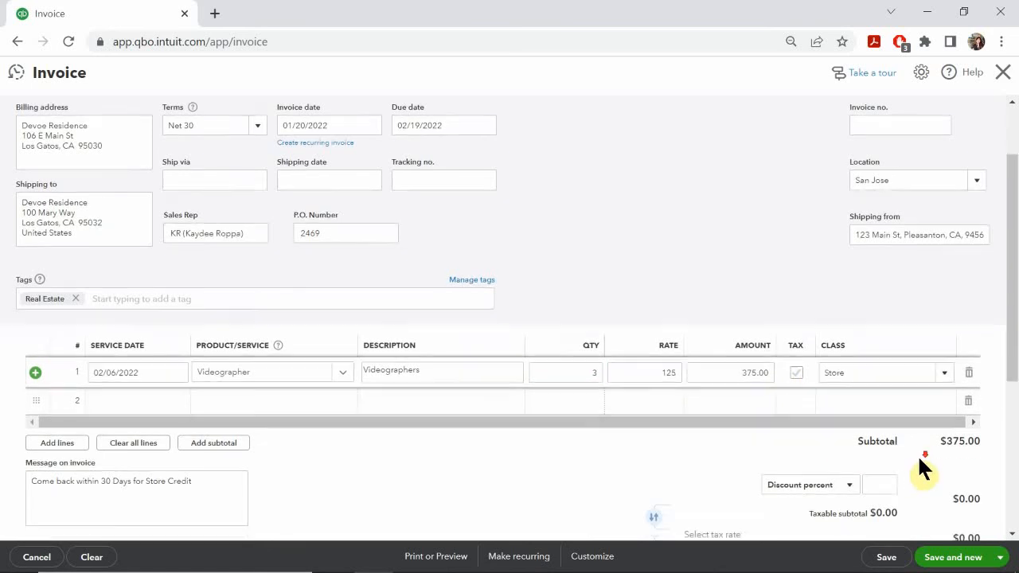
{"action": "left_click", "coordinate": [710, 414]}
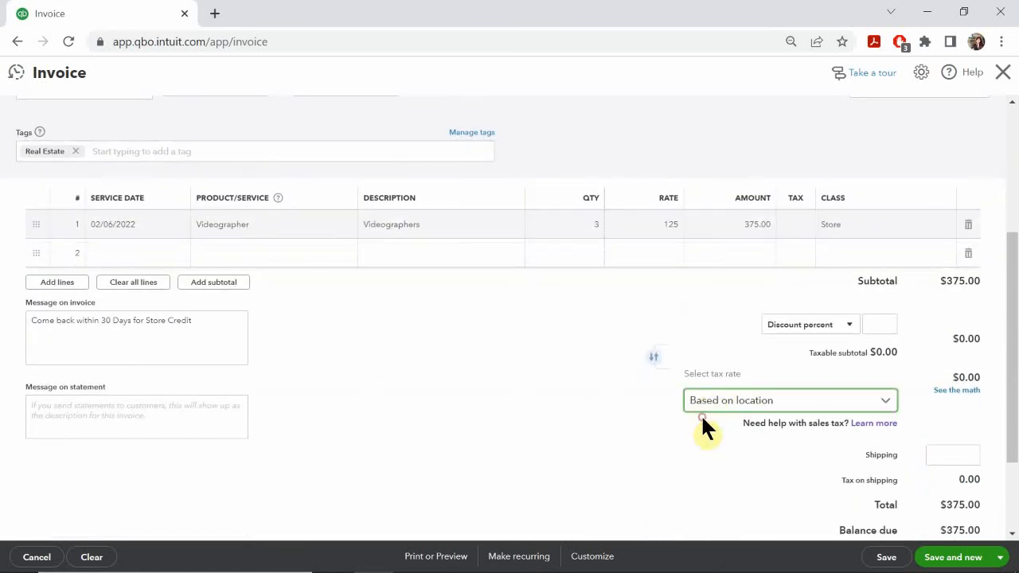
{"action": "left_click", "coordinate": [710, 403]}
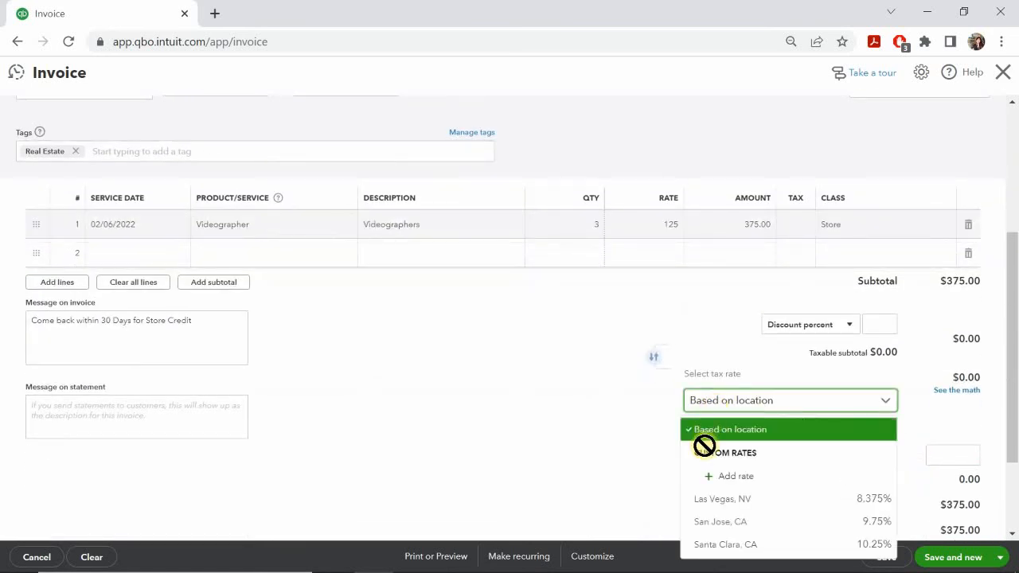
{"action": "left_click", "coordinate": [737, 523]}
{"action": "left_click", "coordinate": [616, 408]}
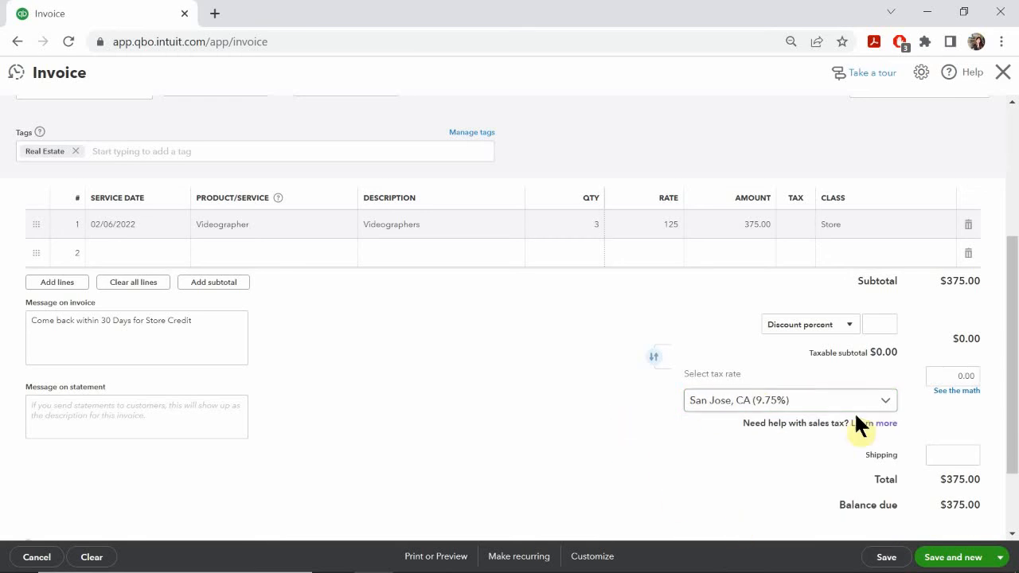
{"action": "scroll", "coordinate": [955, 445], "scroll_direction": "down", "scroll_amount": 1}
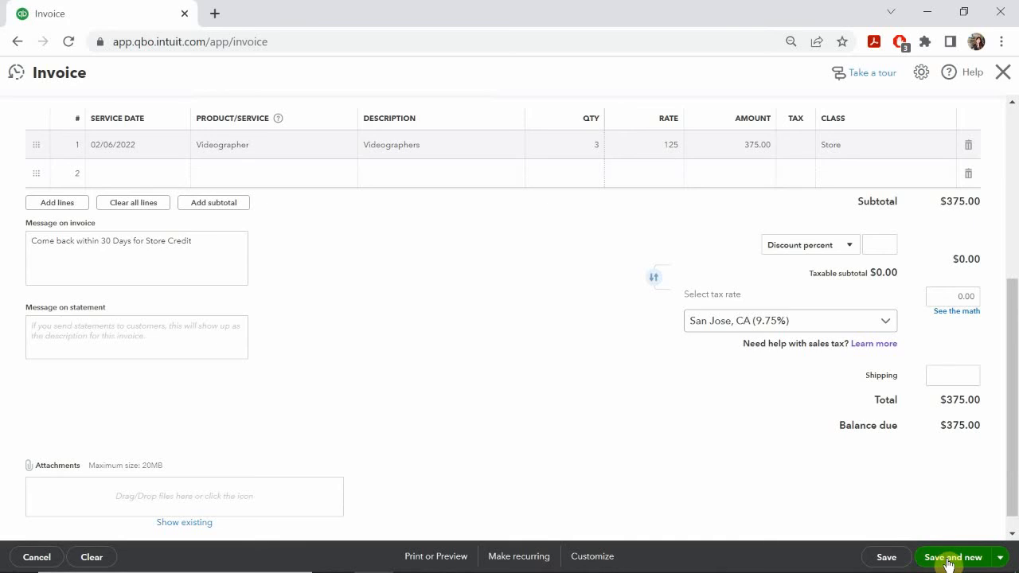
{"action": "left_click", "coordinate": [947, 560]}
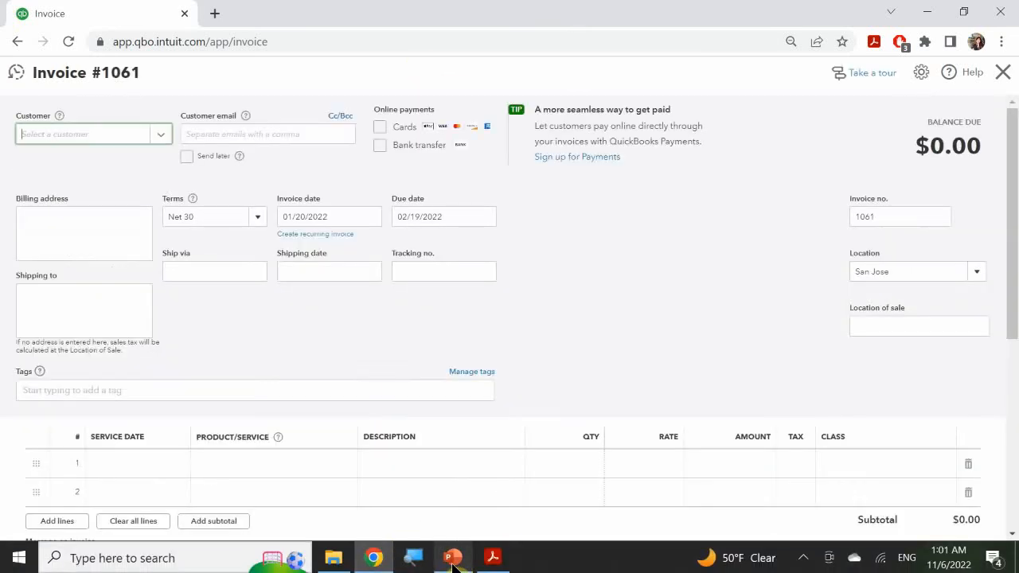
Switch to the PowerPoint slide show, advance to the Invoice #6 slide to read its details, and return to the browser's blank invoice.
{"action": "mouse_move", "coordinate": [452, 561]}
{"action": "left_click", "coordinate": [452, 495]}
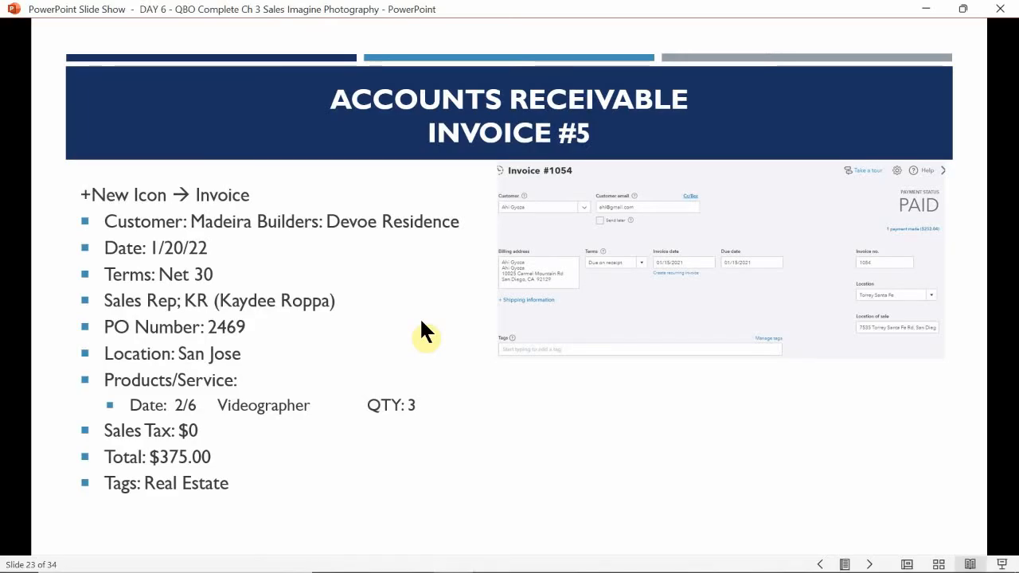
{"action": "left_click", "coordinate": [419, 317]}
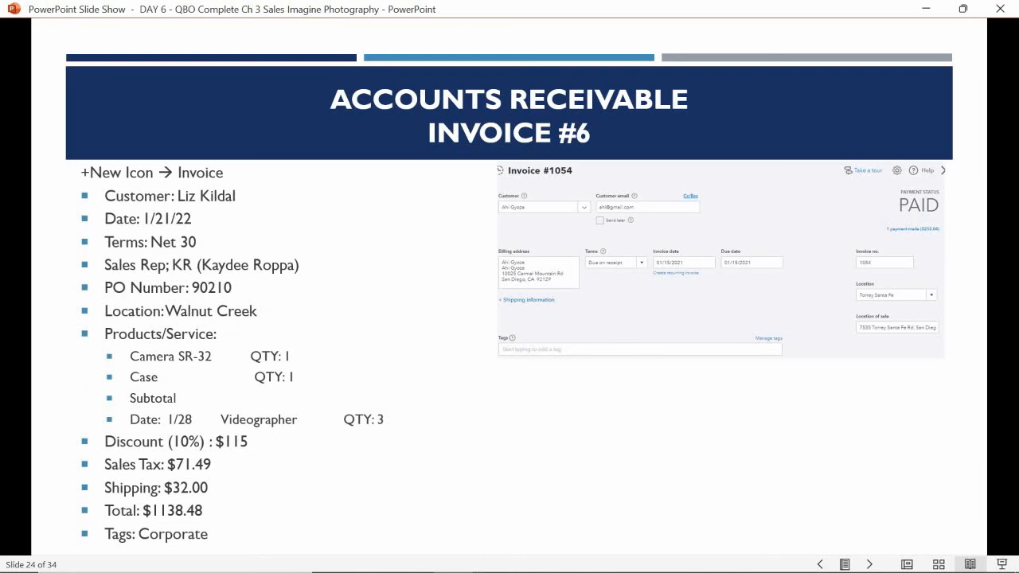
{"action": "mouse_move", "coordinate": [483, 553]}
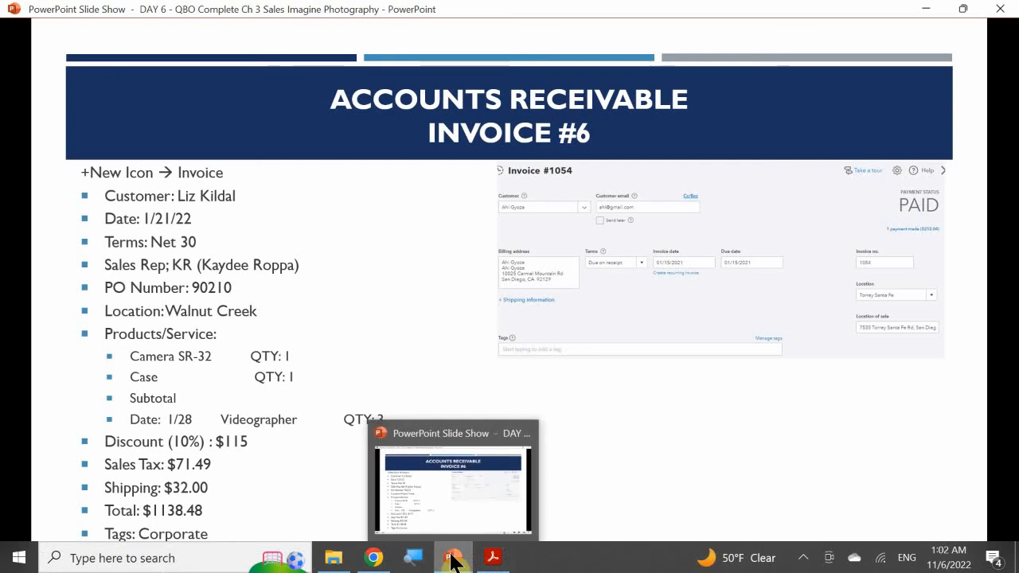
{"action": "left_click", "coordinate": [366, 562]}
Examine the blank invoice's header fields, line-item table, subtotal option, and discount, tax and shipping section.
{"action": "scroll", "coordinate": [724, 394], "scroll_direction": "down", "scroll_amount": 5}
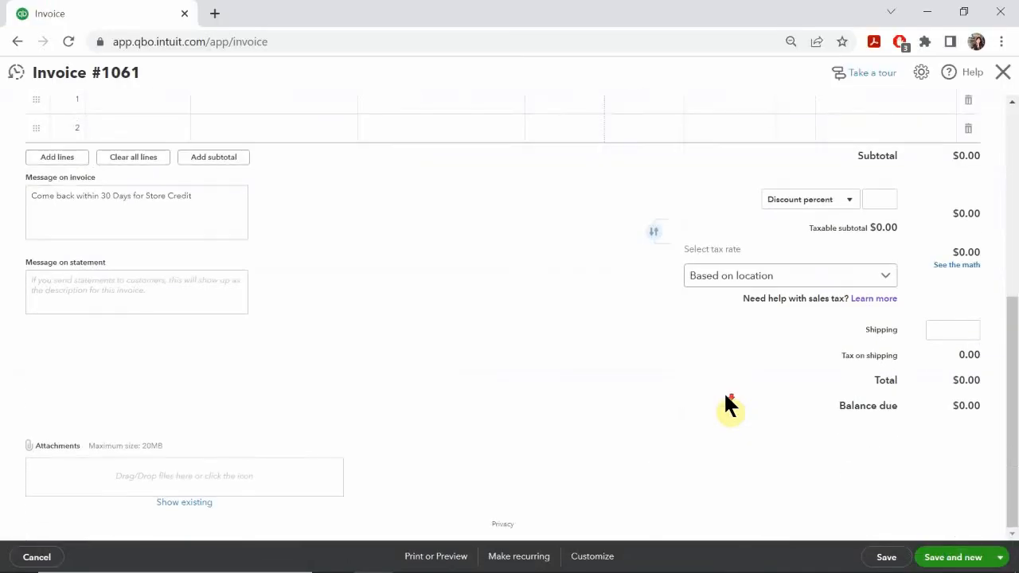
{"action": "scroll", "coordinate": [725, 396], "scroll_direction": "up", "scroll_amount": 2}
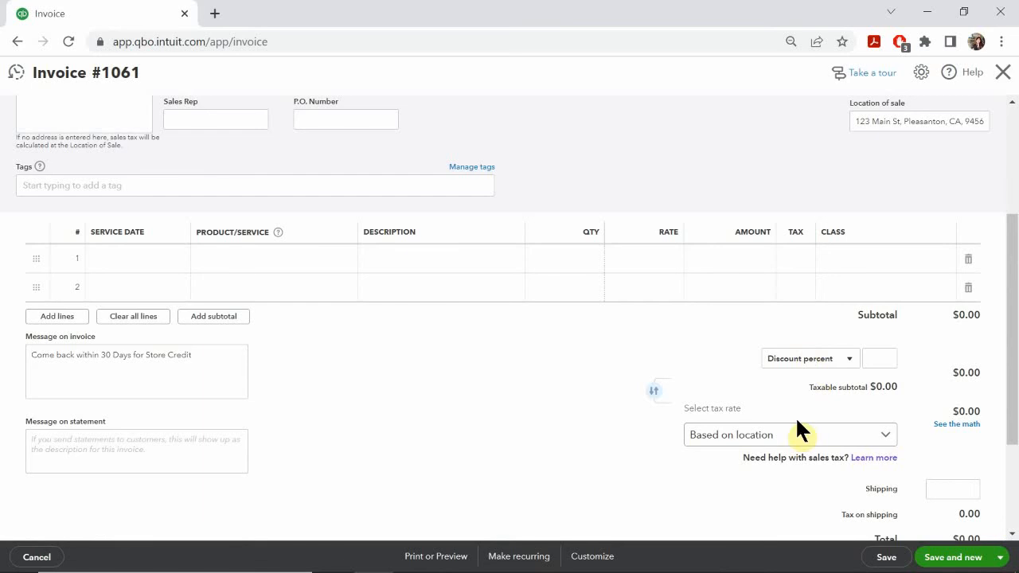
{"action": "scroll", "coordinate": [794, 420], "scroll_direction": "up", "scroll_amount": 3}
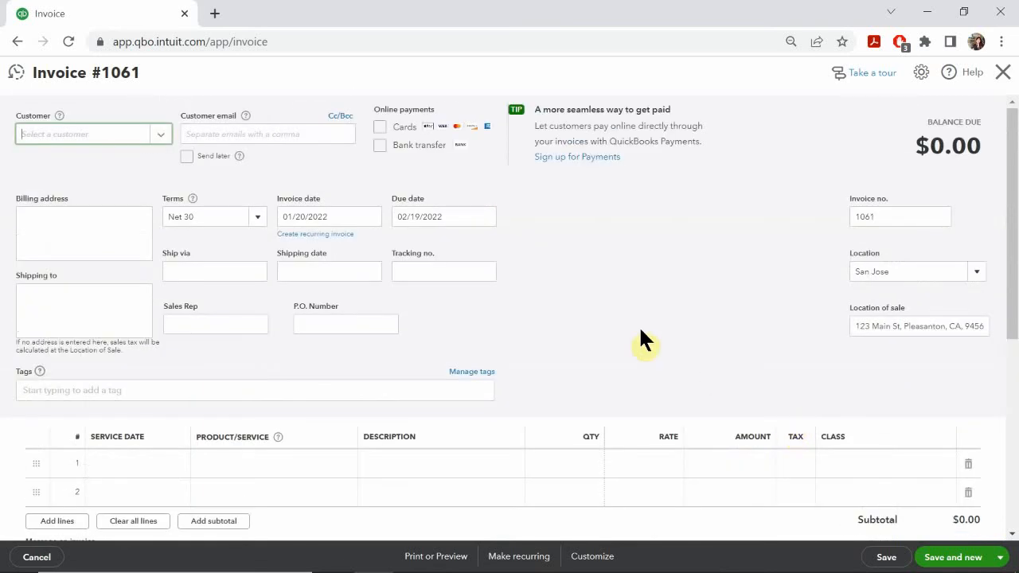
{"action": "mouse_move", "coordinate": [410, 547]}
{"action": "scroll", "coordinate": [360, 368], "scroll_direction": "down", "scroll_amount": 1}
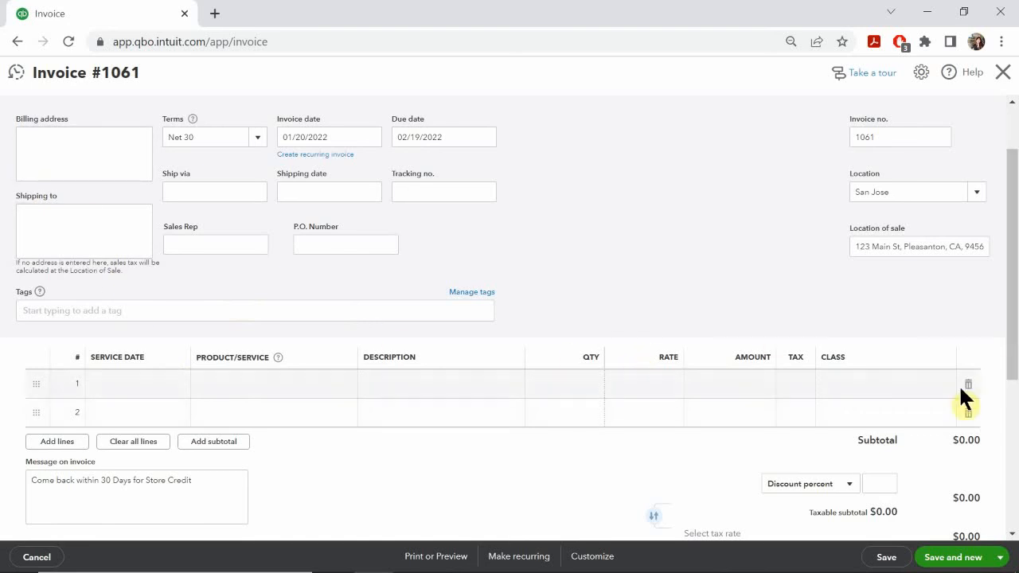
{"action": "scroll", "coordinate": [858, 442], "scroll_direction": "down", "scroll_amount": 2}
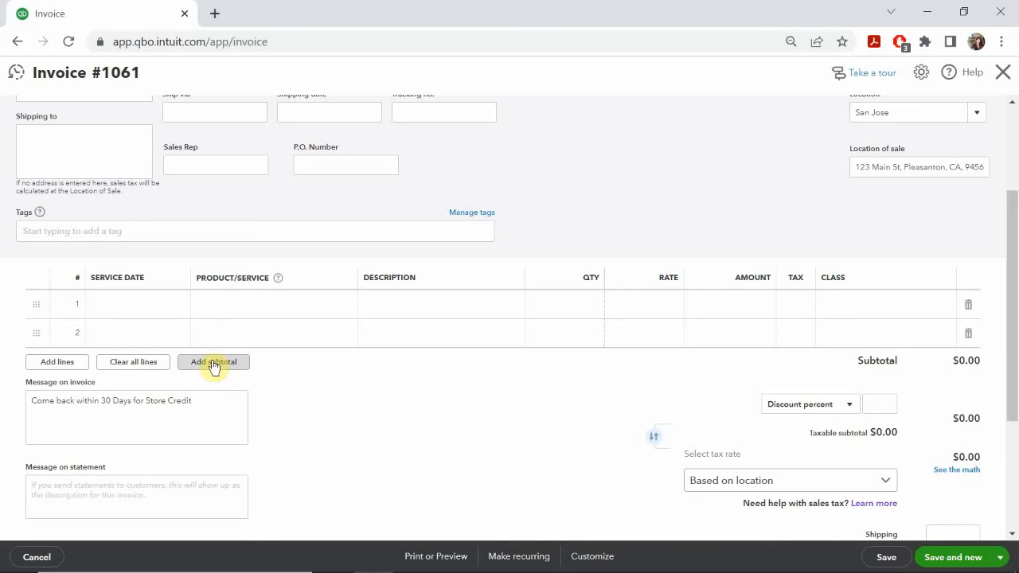
{"action": "scroll", "coordinate": [213, 365], "scroll_direction": "down", "scroll_amount": 1}
{"action": "scroll", "coordinate": [239, 374], "scroll_direction": "up", "scroll_amount": 2}
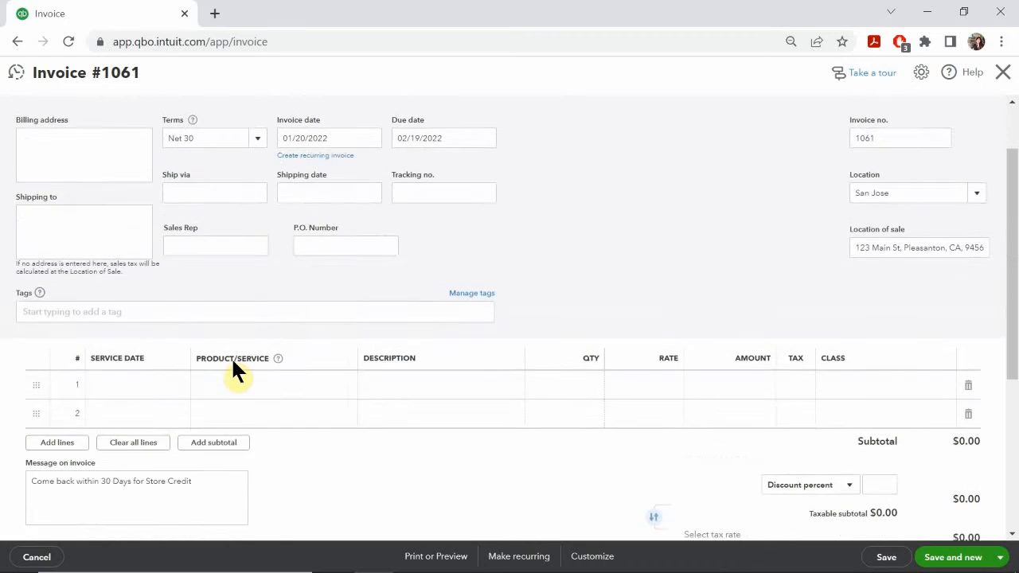
{"action": "scroll", "coordinate": [233, 370], "scroll_direction": "up", "scroll_amount": 1}
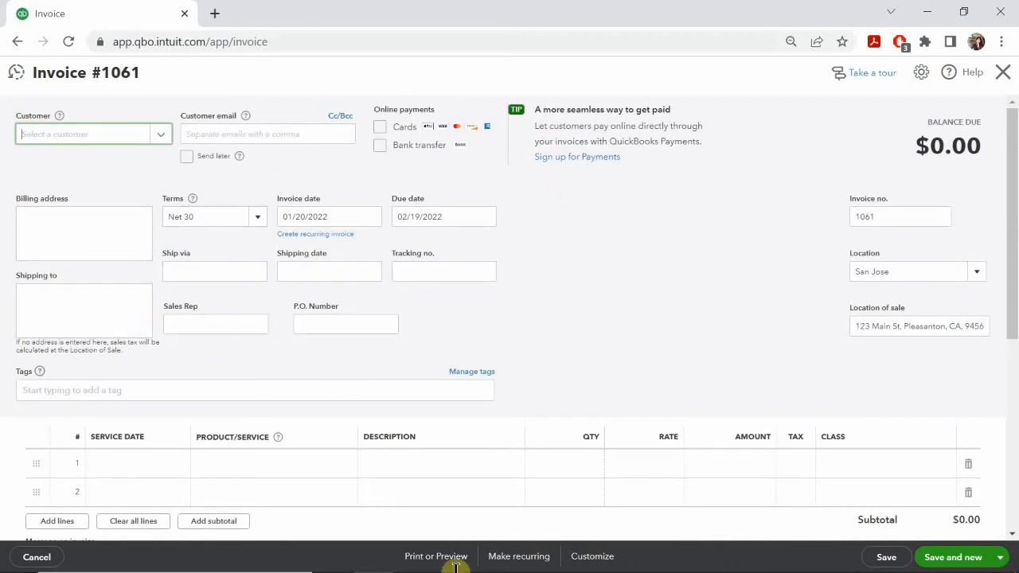
{"action": "scroll", "coordinate": [892, 482], "scroll_direction": "down", "scroll_amount": 2}
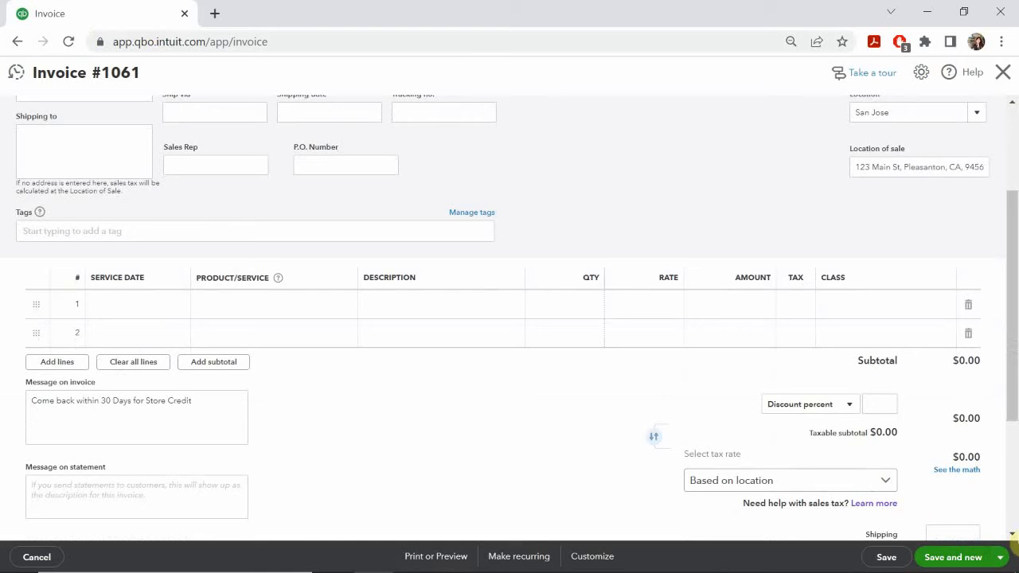
{"action": "scroll", "coordinate": [398, 421], "scroll_direction": "up", "scroll_amount": 2}
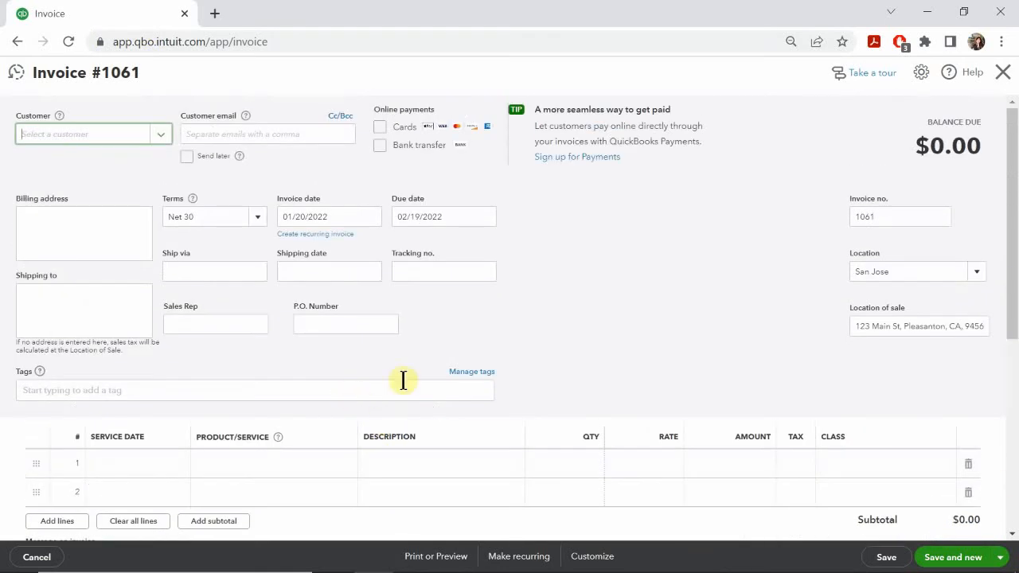
Check the customer on the Invoice #6 slide in PowerPoint, and return to the invoice in the browser.
{"action": "left_click", "coordinate": [70, 133]}
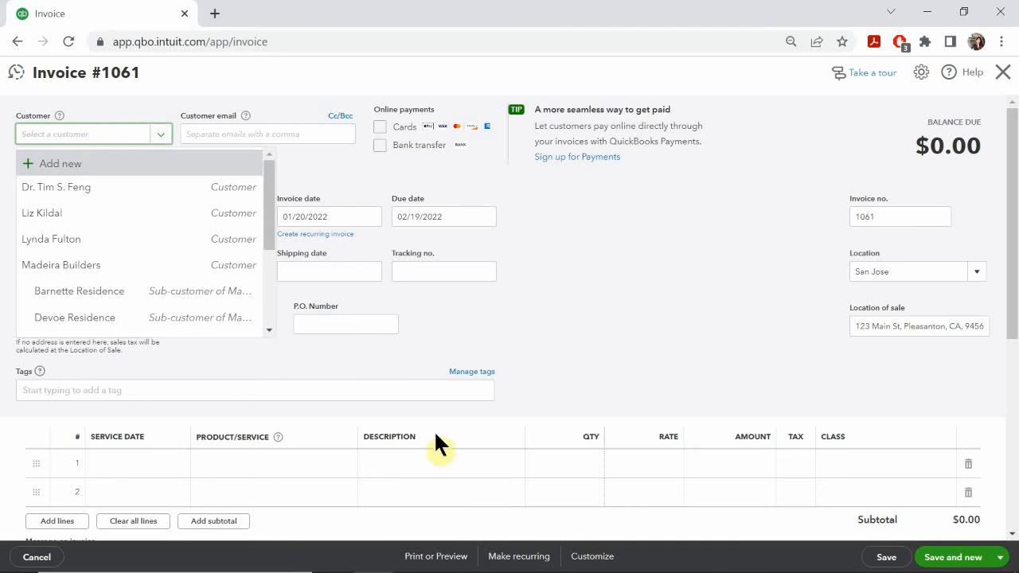
{"action": "left_click", "coordinate": [457, 559]}
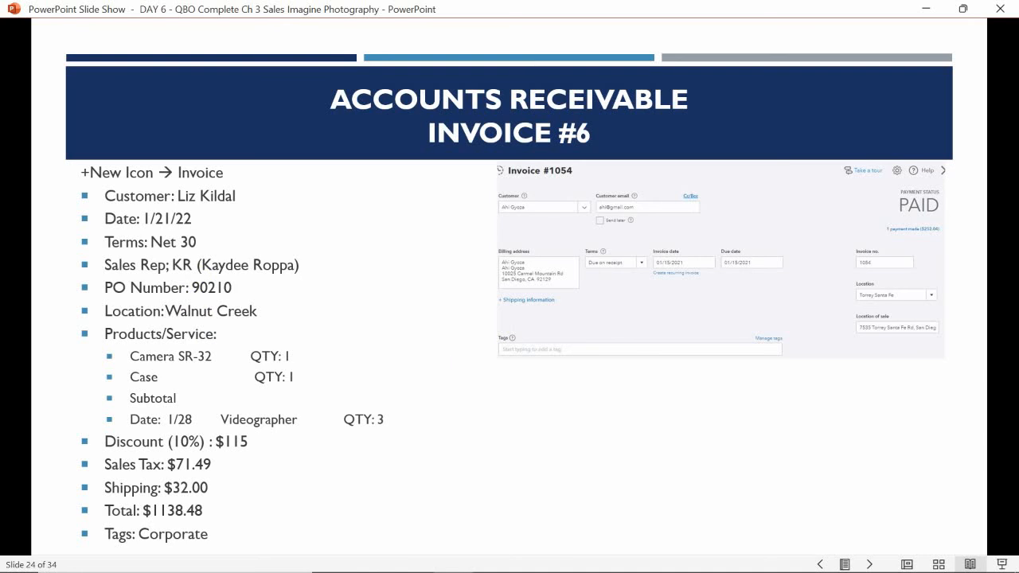
{"action": "mouse_move", "coordinate": [460, 570]}
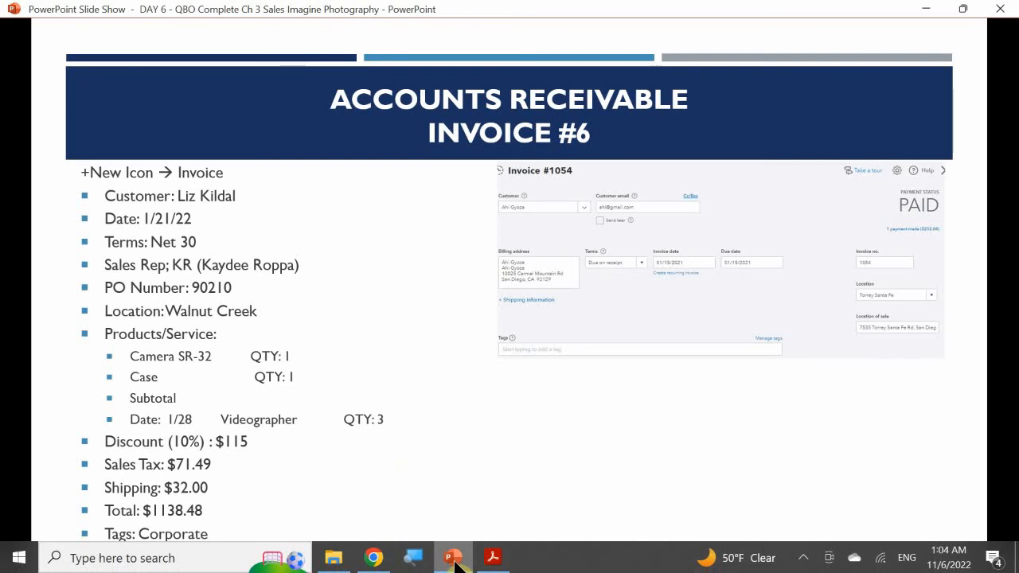
{"action": "left_click", "coordinate": [374, 558]}
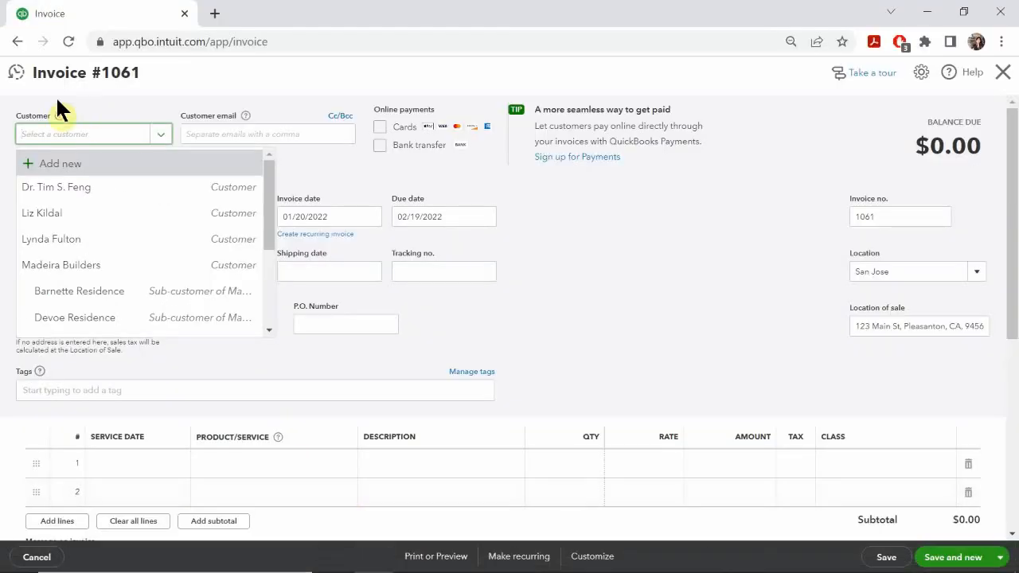
Select the customer named on the Invoice #6 slide and set the invoice date to 01/21/2022.
{"action": "left_click", "coordinate": [100, 137]}
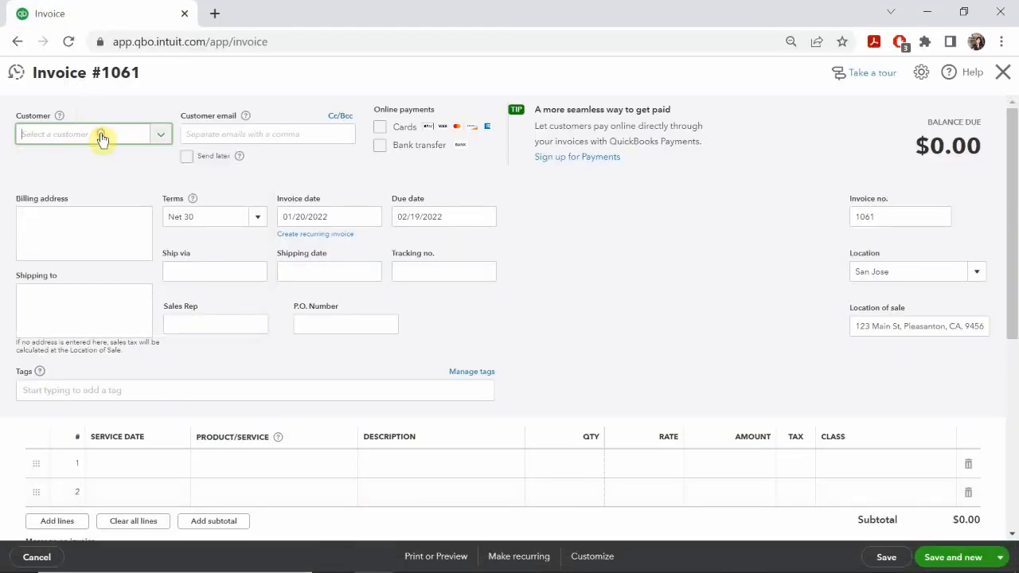
{"action": "left_click", "coordinate": [101, 137]}
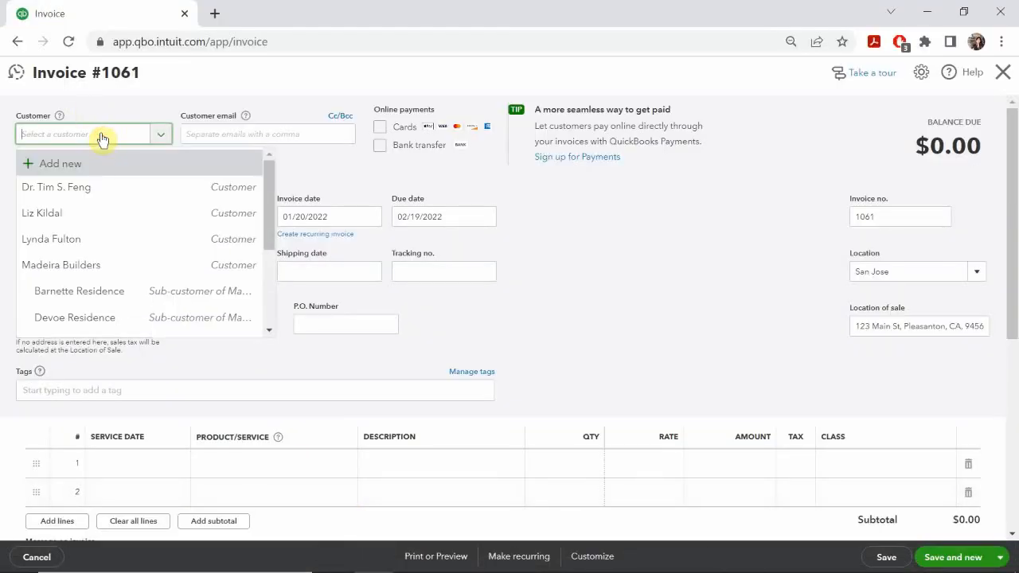
{"action": "type", "text": "liz"}
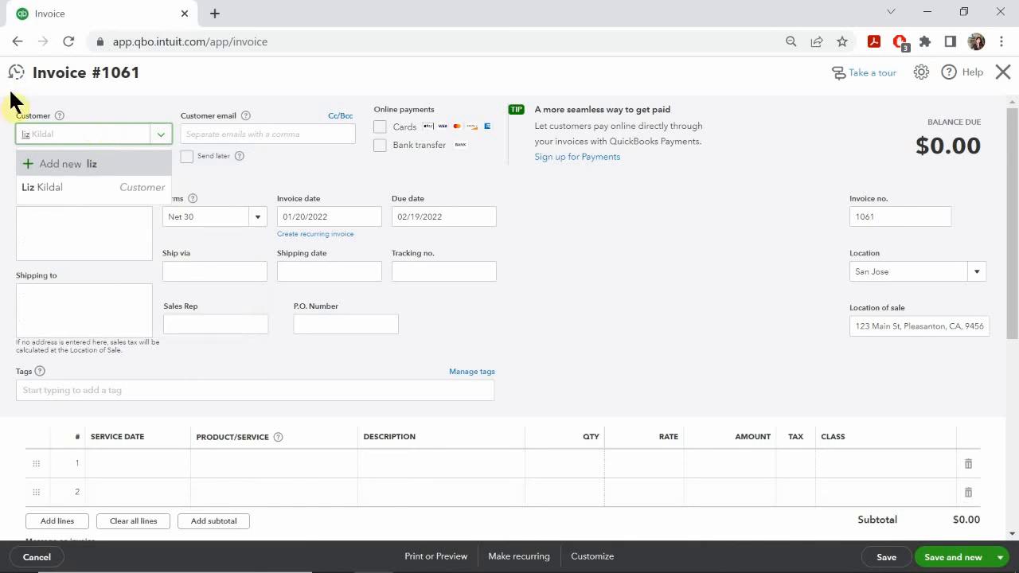
{"action": "left_click", "coordinate": [74, 188]}
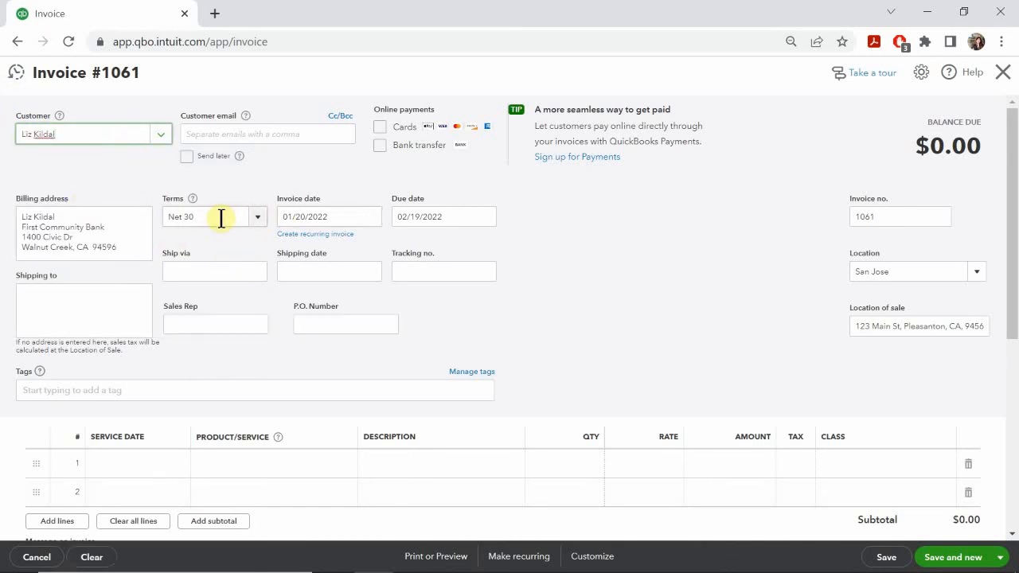
{"action": "left_click", "coordinate": [372, 216]}
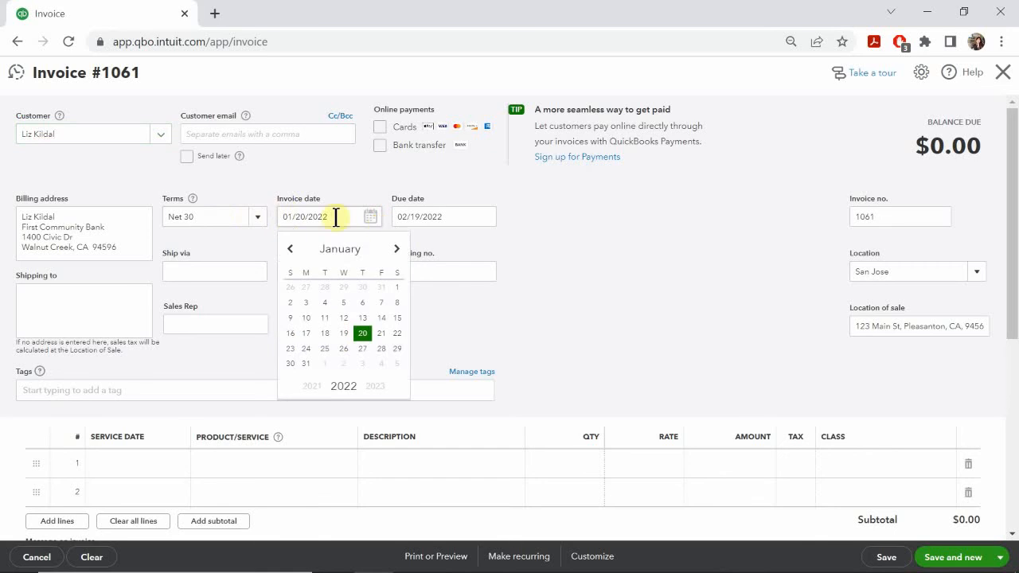
{"action": "left_click", "coordinate": [382, 334]}
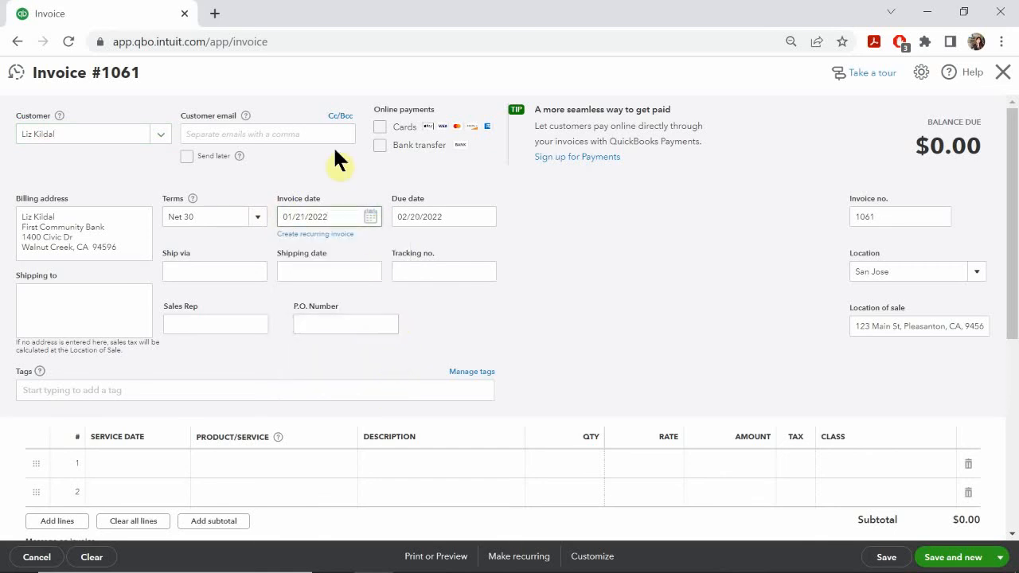
Enter the sales rep's initials and name and the purchase order number given on the Invoice #6 slide.
{"action": "left_click", "coordinate": [218, 323]}
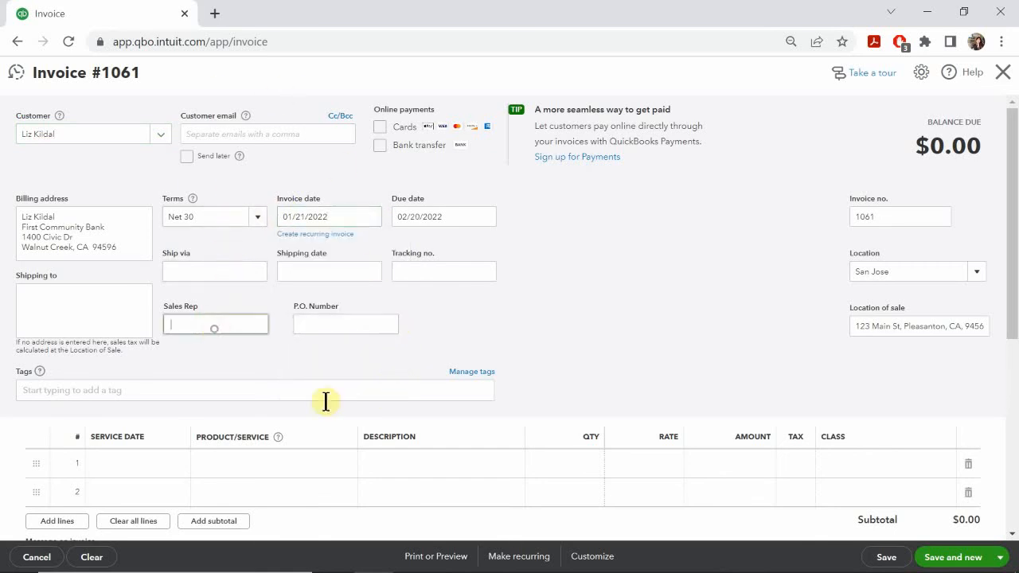
{"action": "type", "text": "JR"}
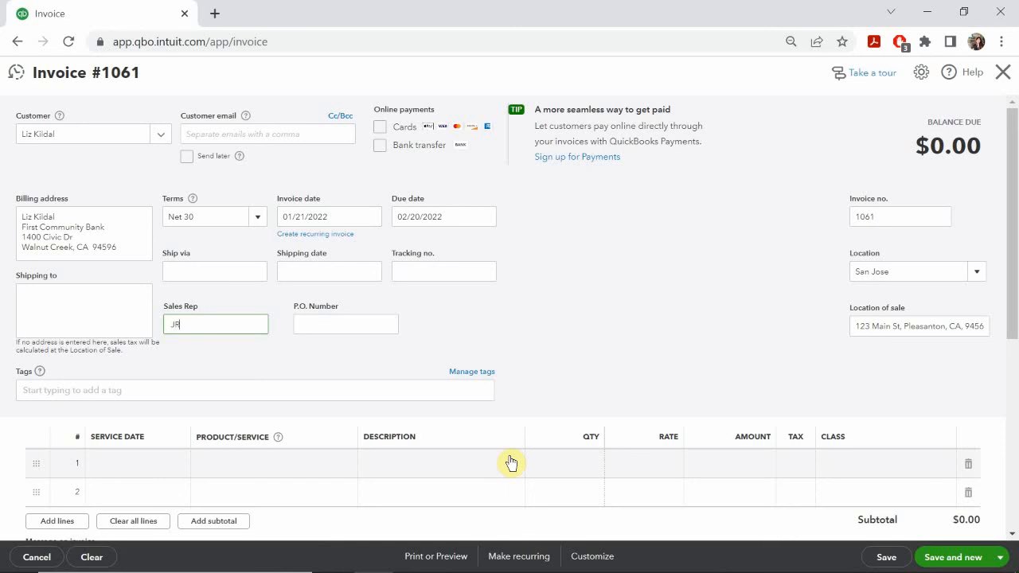
{"action": "key", "text": "BackSpace"}
{"action": "type", "text": "KR (Kaydee Roppa)"}
{"action": "left_click", "coordinate": [336, 325]}
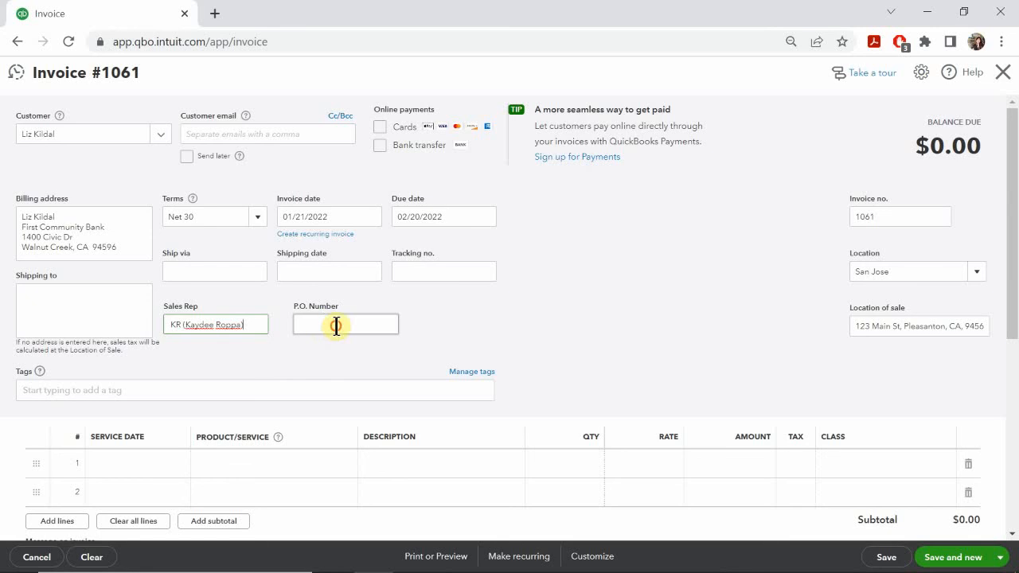
{"action": "type", "text": "90"}
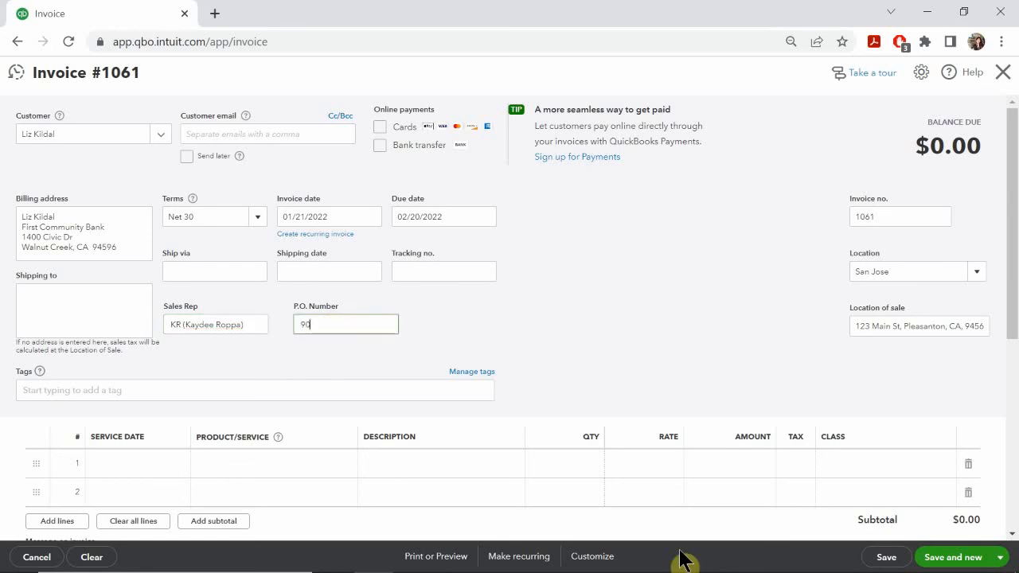
{"action": "type", "text": "210"}
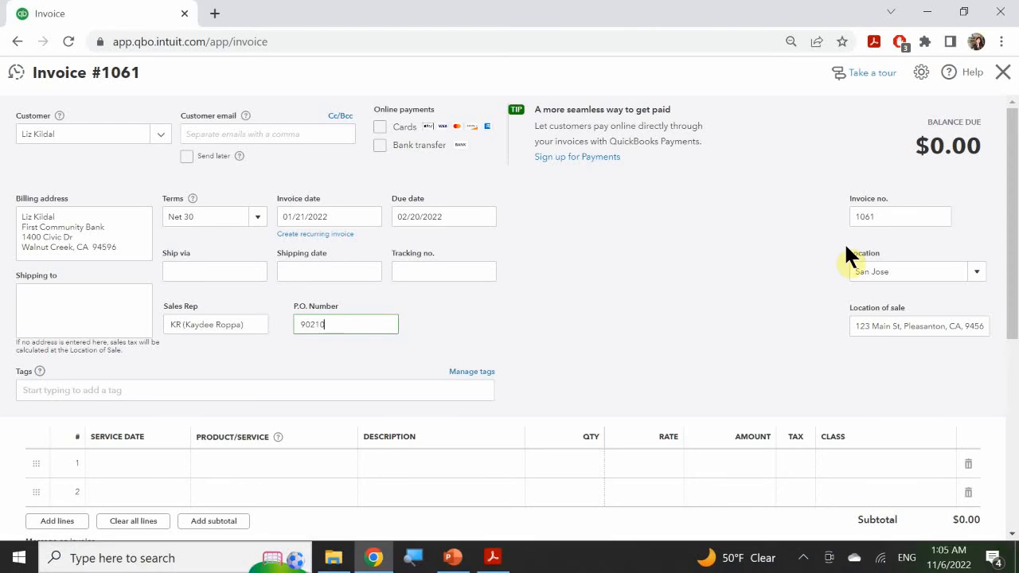
Clear the invoice number and set the invoice's location to Walnut Creek.
{"action": "left_click", "coordinate": [905, 215]}
{"action": "key", "text": "BackSpace"}
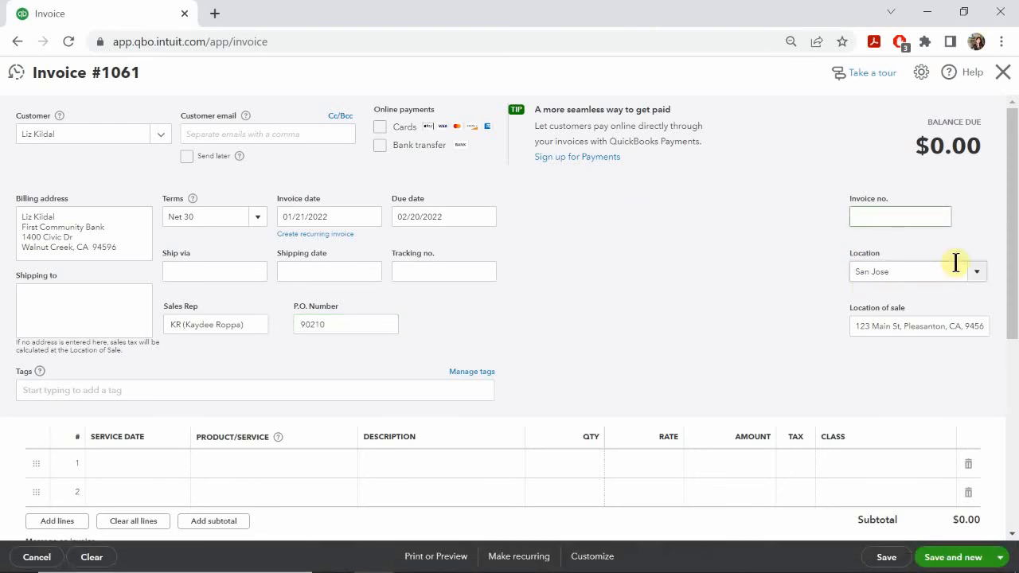
{"action": "left_click", "coordinate": [977, 277]}
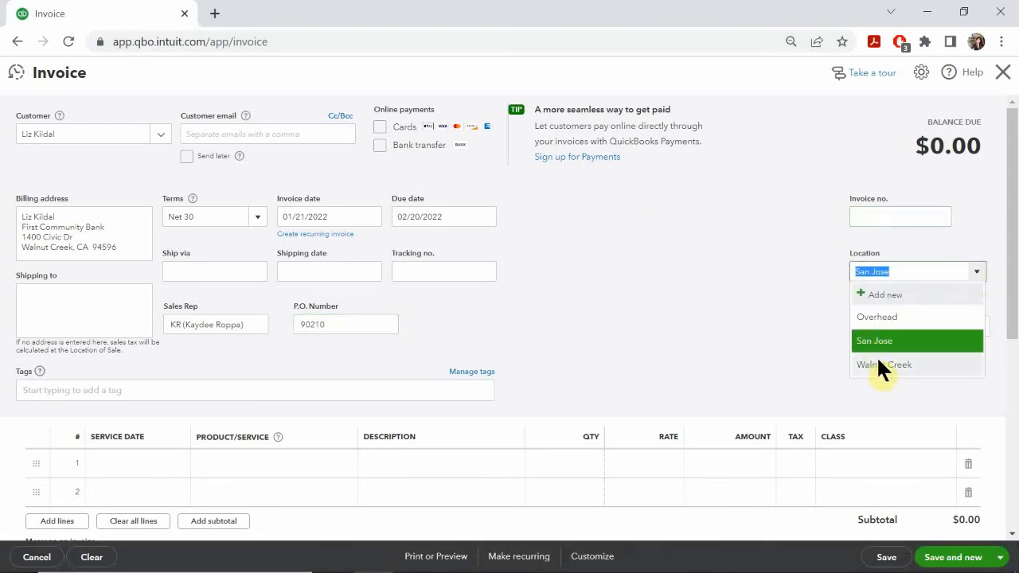
{"action": "left_click", "coordinate": [879, 363]}
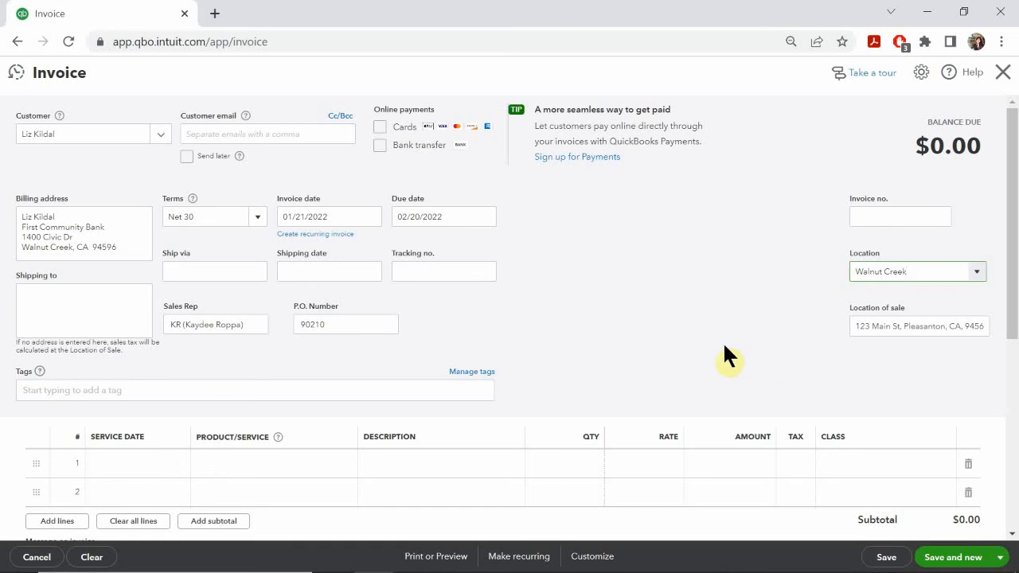
Look over the invoice's available tags, check the tag on the Invoice #6 slide in PowerPoint, and return to the invoice in the browser.
{"action": "scroll", "coordinate": [711, 342], "scroll_direction": "down", "scroll_amount": 2}
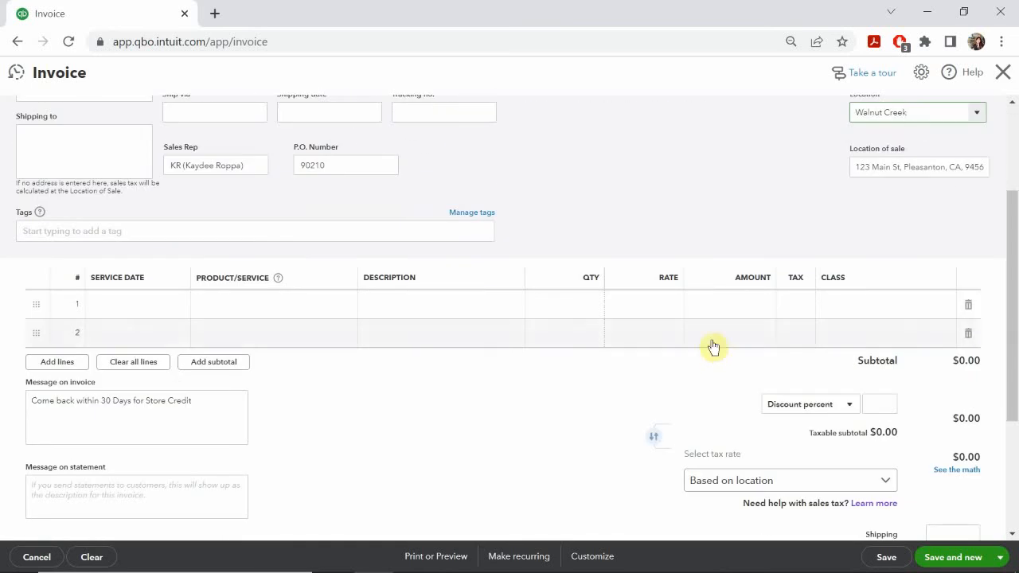
{"action": "scroll", "coordinate": [121, 283], "scroll_direction": "up", "scroll_amount": 1}
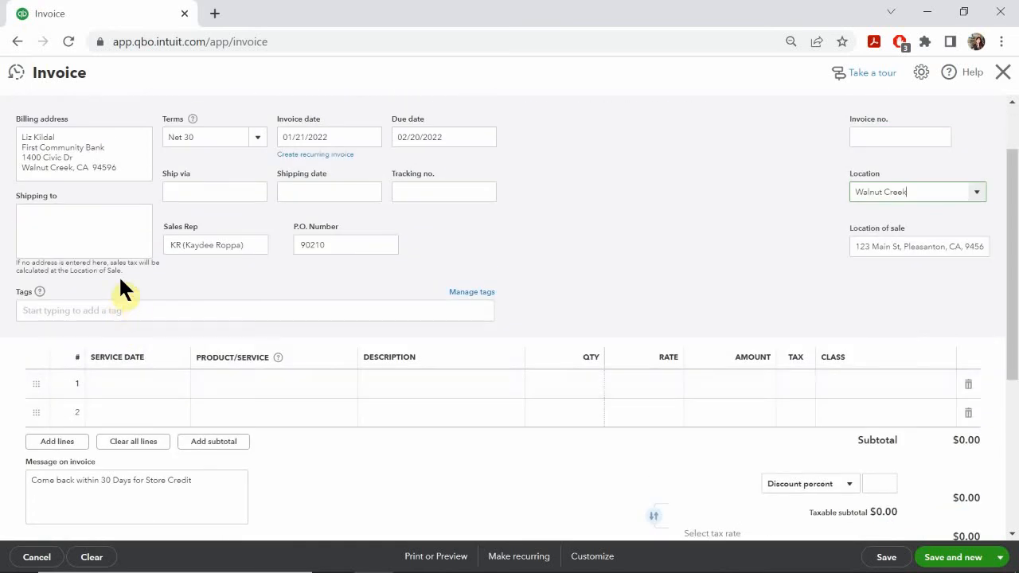
{"action": "left_click", "coordinate": [125, 309]}
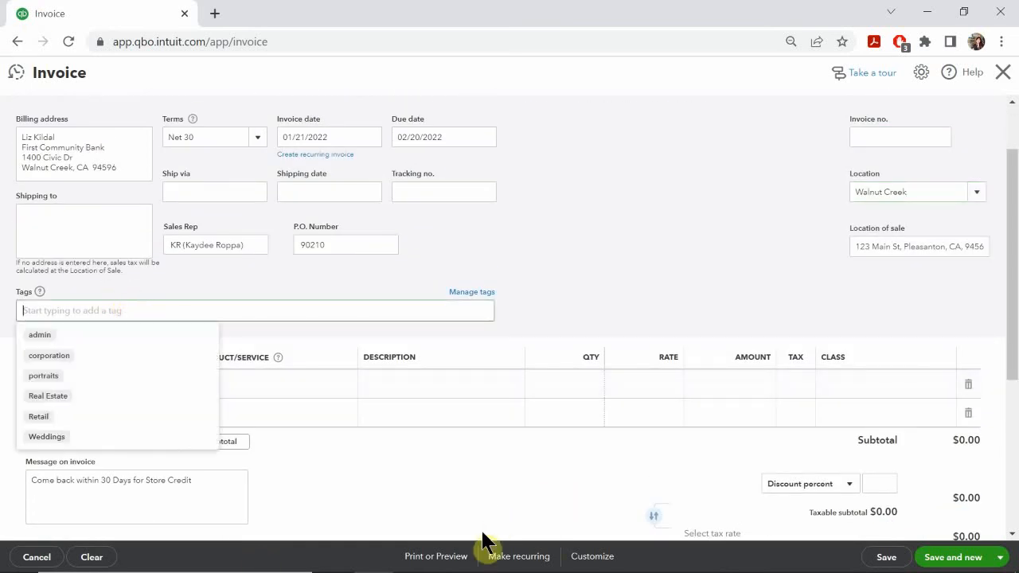
{"action": "left_click", "coordinate": [464, 562]}
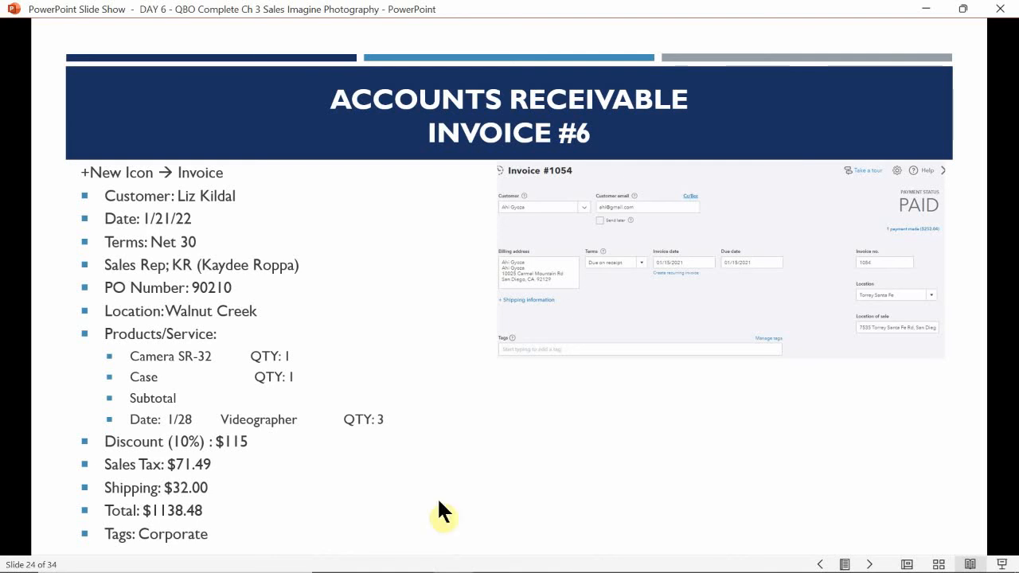
{"action": "mouse_move", "coordinate": [460, 571]}
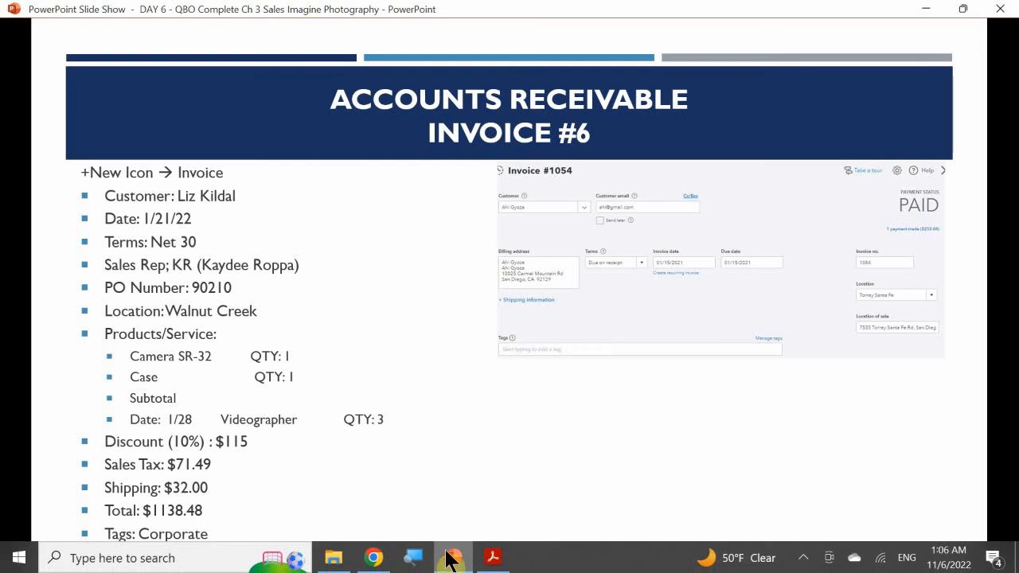
{"action": "mouse_move", "coordinate": [378, 561]}
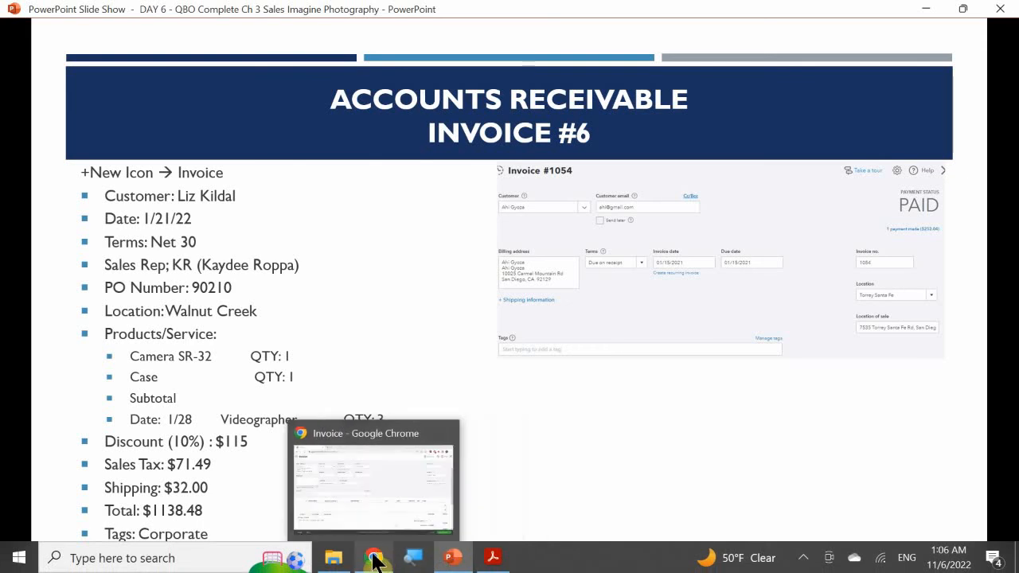
{"action": "left_click", "coordinate": [374, 493]}
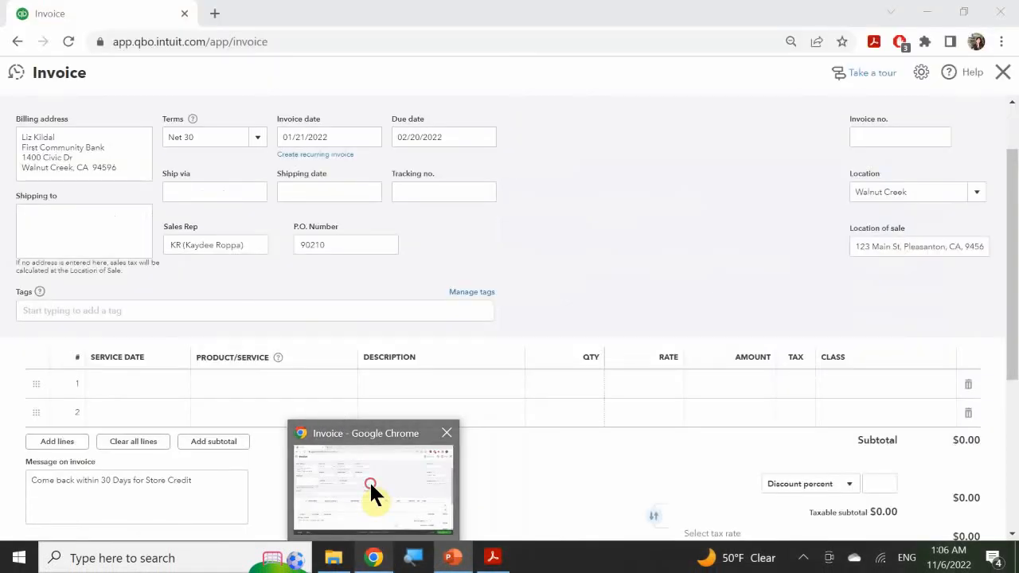
Add the existing "corporation" tag to the invoice.
{"action": "left_click", "coordinate": [106, 318]}
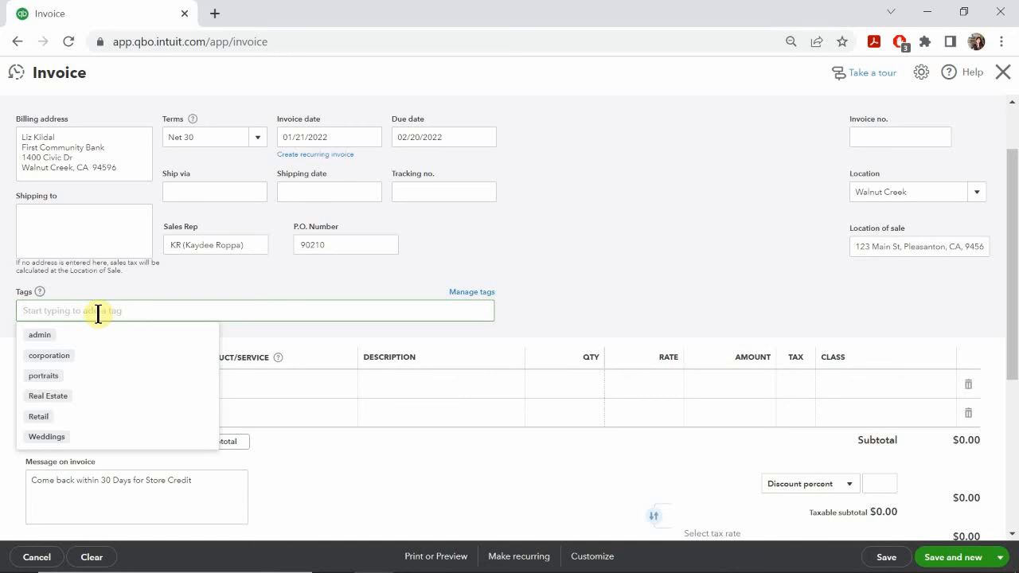
{"action": "type", "text": "c"}
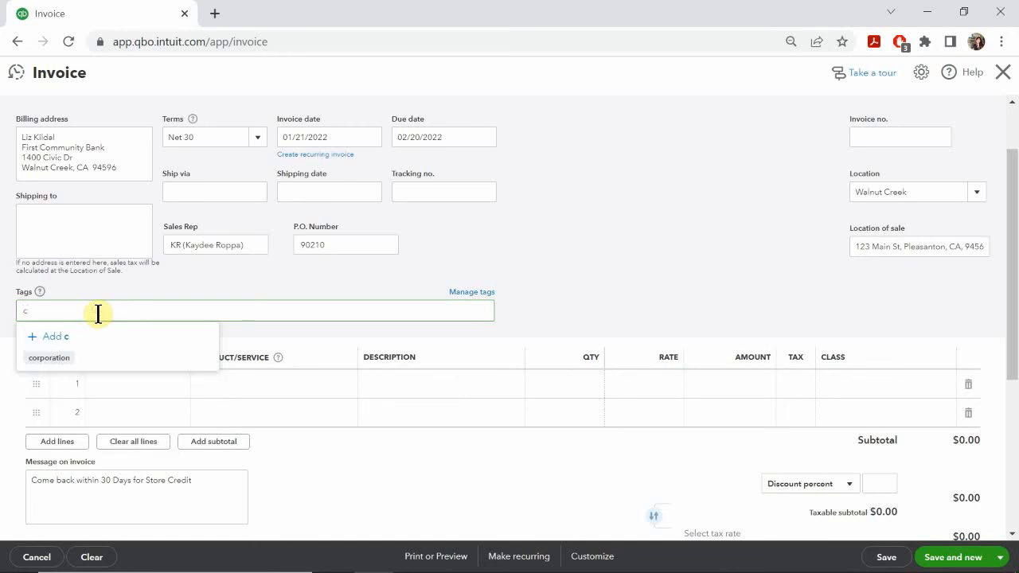
{"action": "type", "text": "or"}
{"action": "left_click", "coordinate": [62, 359]}
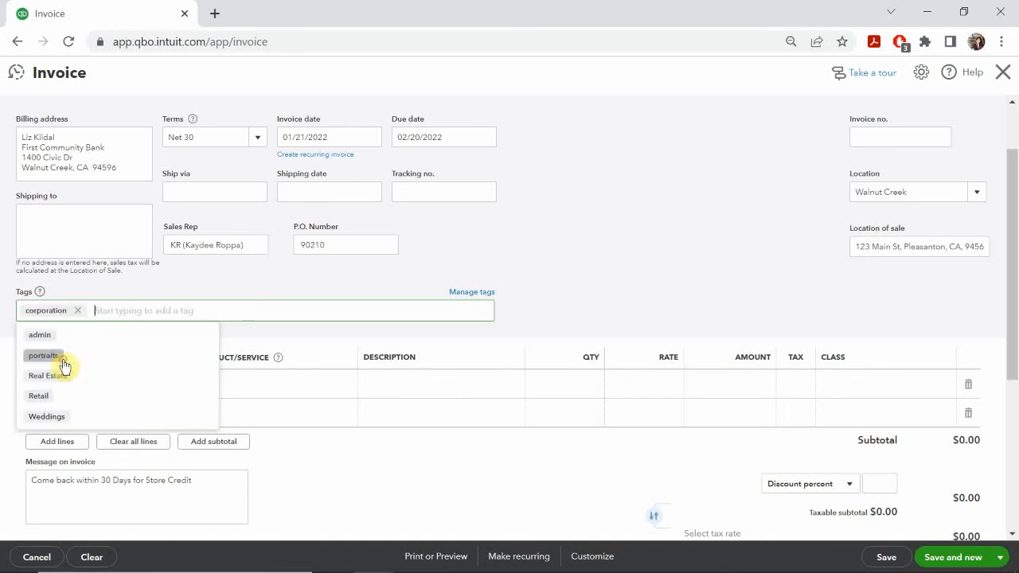
{"action": "left_click", "coordinate": [143, 283]}
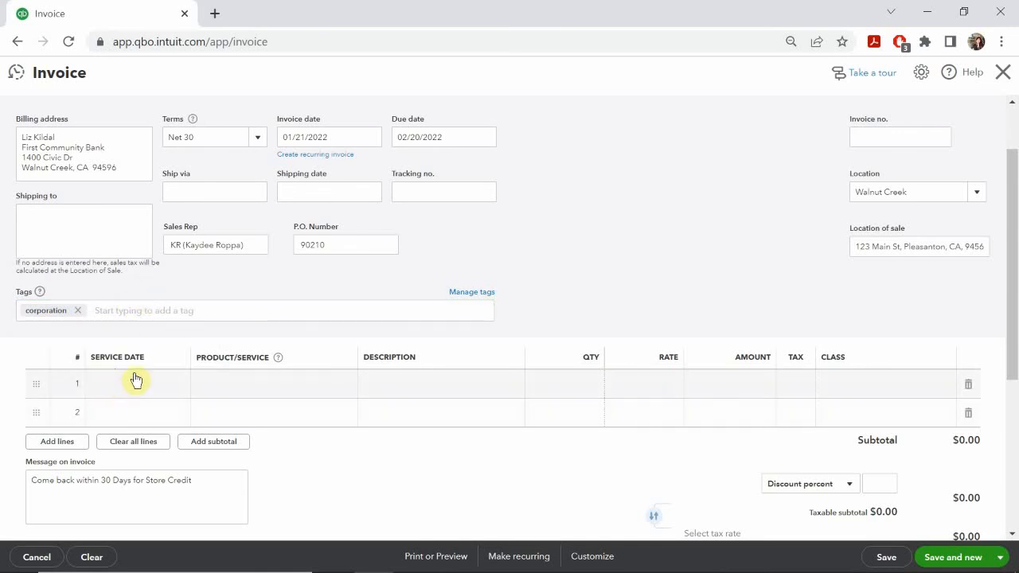
Add Camera SR32 as the first line item and Case as the second.
{"action": "left_click", "coordinate": [222, 388]}
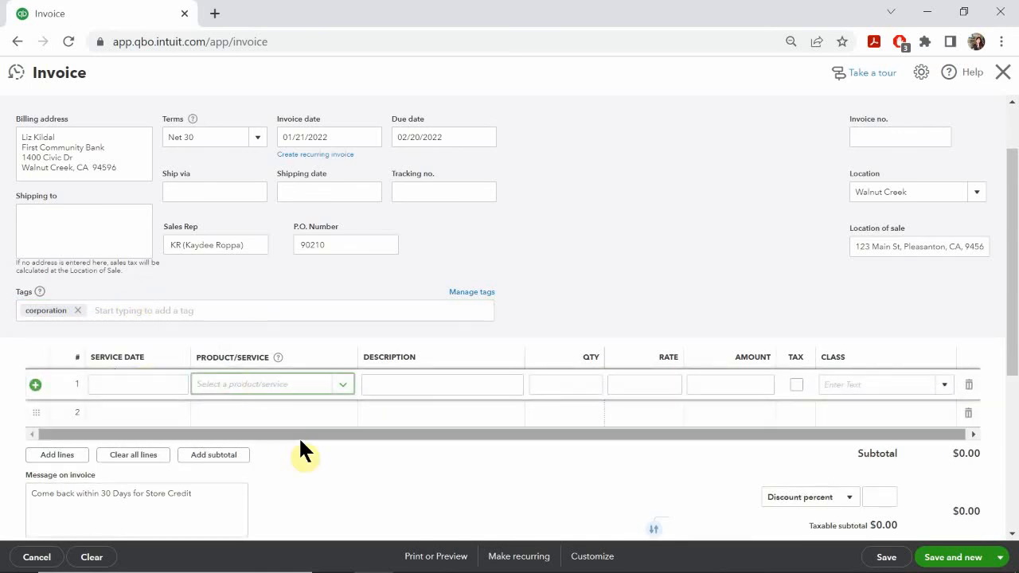
{"action": "type", "text": "ca"}
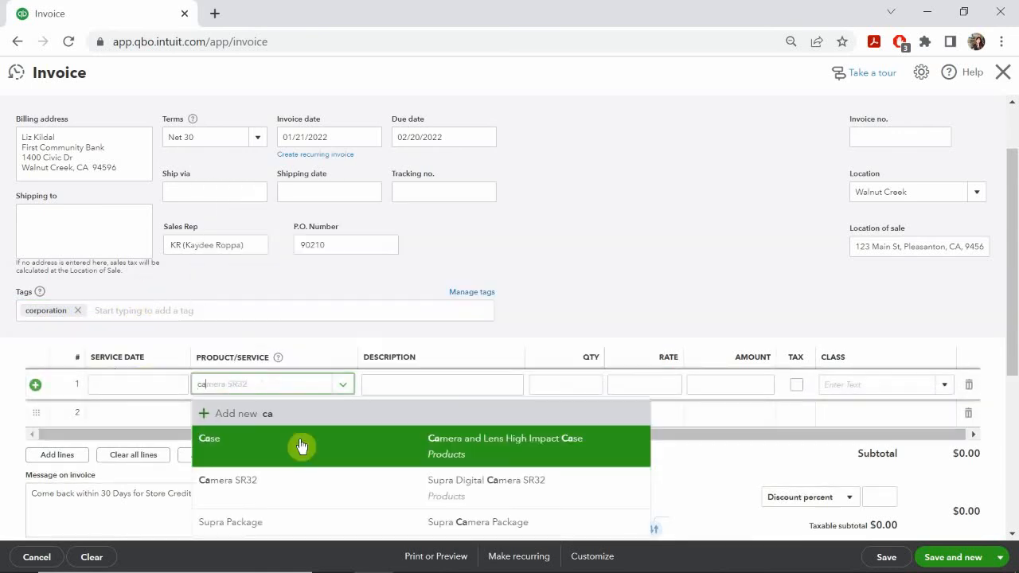
{"action": "left_click", "coordinate": [246, 493]}
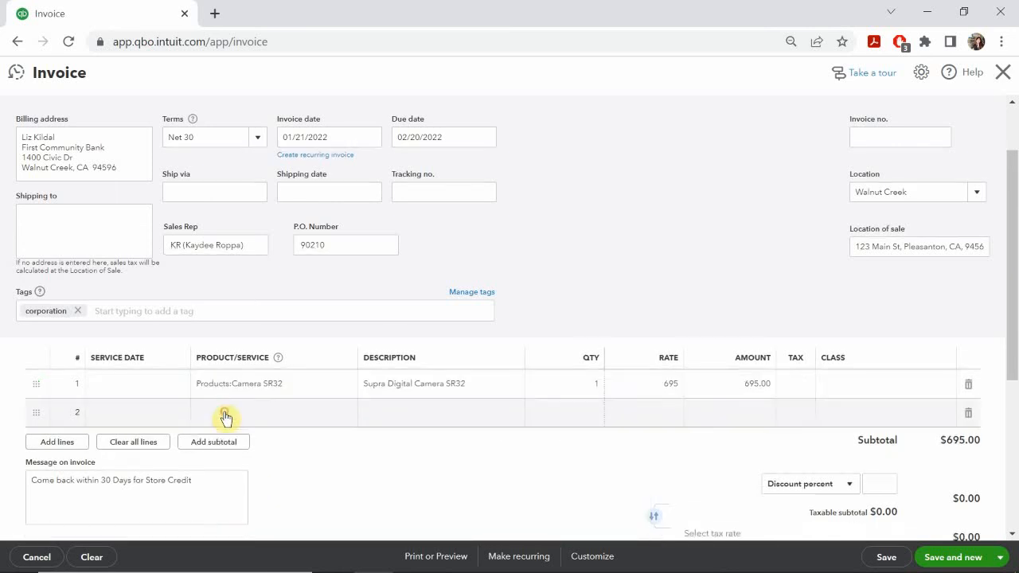
{"action": "left_click", "coordinate": [225, 417]}
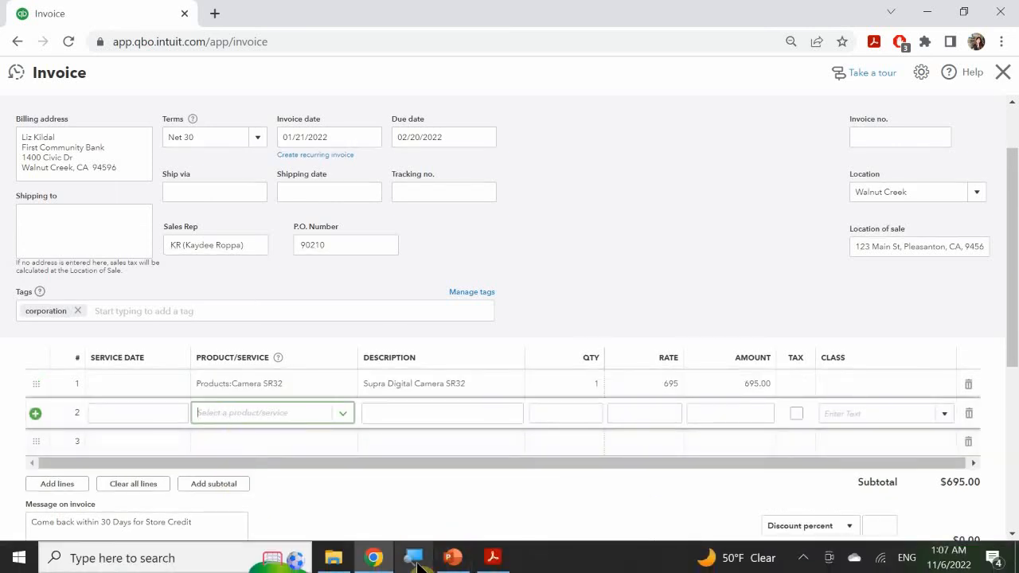
{"action": "mouse_move", "coordinate": [452, 557]}
{"action": "mouse_move", "coordinate": [447, 491]}
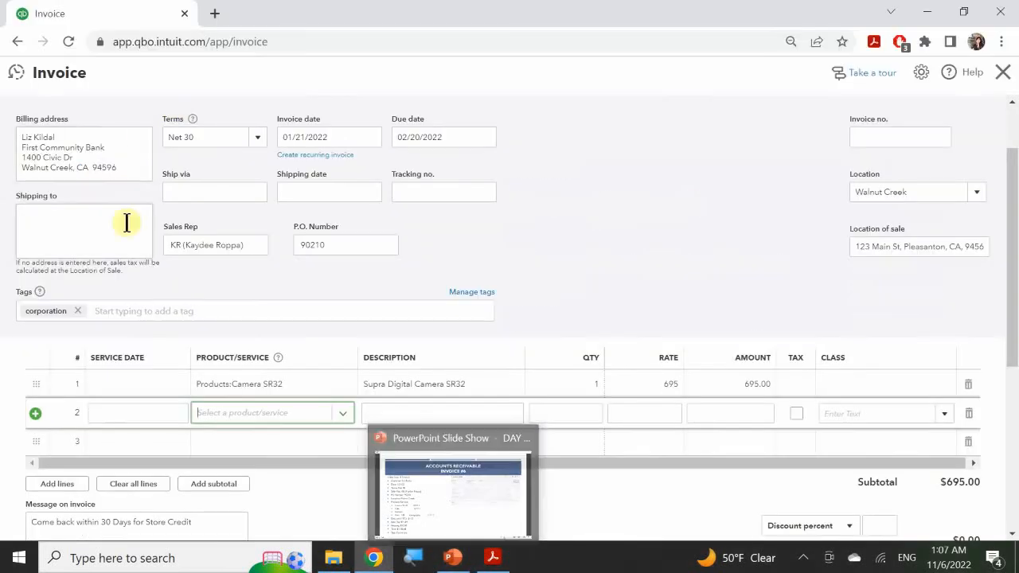
{"action": "type", "text": "ca"}
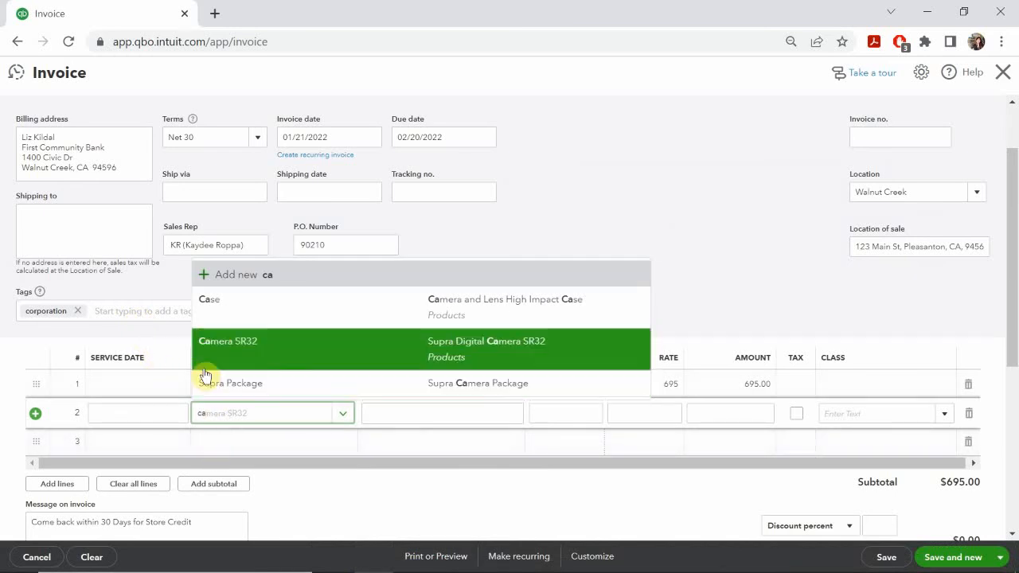
{"action": "left_click", "coordinate": [211, 301]}
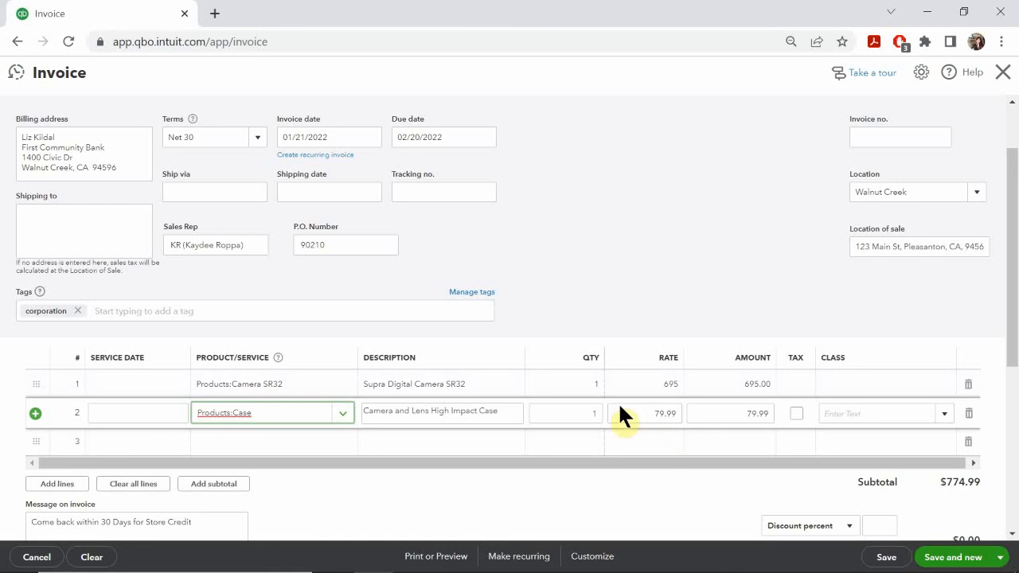
Mark the Camera SR32 and Case lines as taxable.
{"action": "left_click", "coordinate": [797, 386]}
{"action": "left_click", "coordinate": [797, 385]}
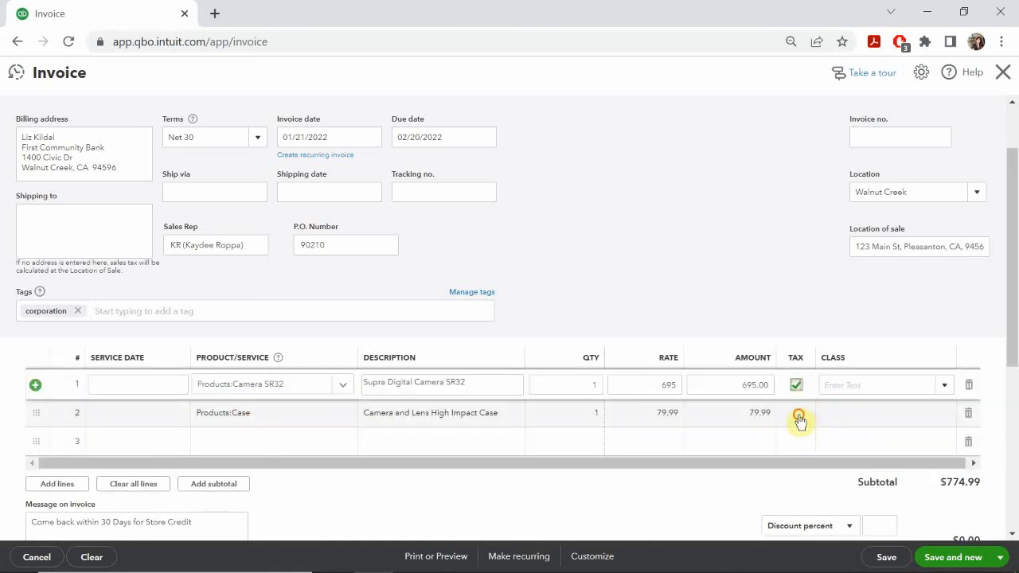
{"action": "left_click", "coordinate": [795, 414]}
{"action": "left_click", "coordinate": [796, 414]}
Assign the Store class to the Camera SR32 and Case lines, and add a subtotal below them.
{"action": "left_click", "coordinate": [837, 390]}
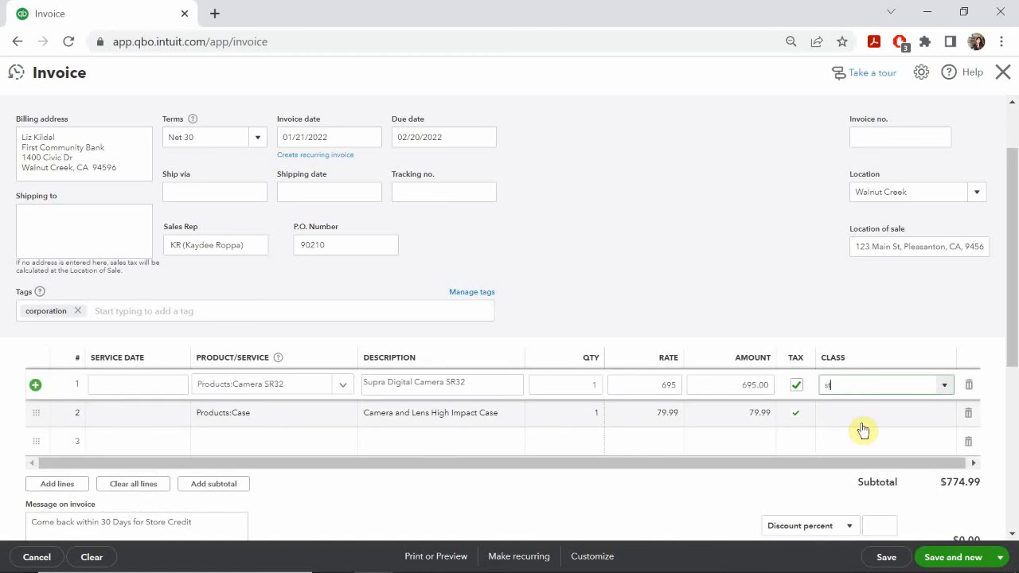
{"action": "type", "text": "st"}
{"action": "left_click", "coordinate": [836, 432]}
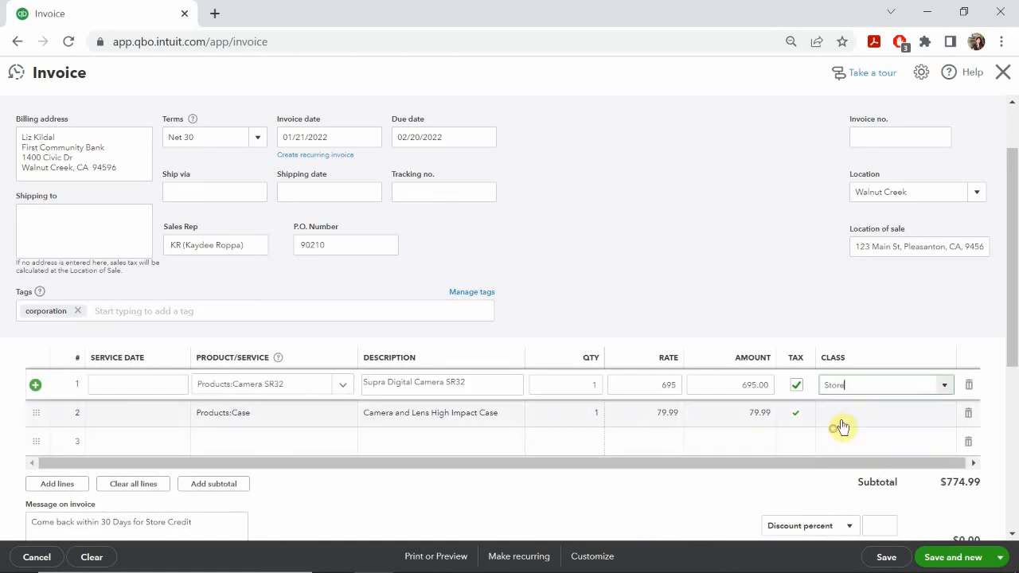
{"action": "left_click", "coordinate": [848, 414]}
{"action": "type", "text": "st"}
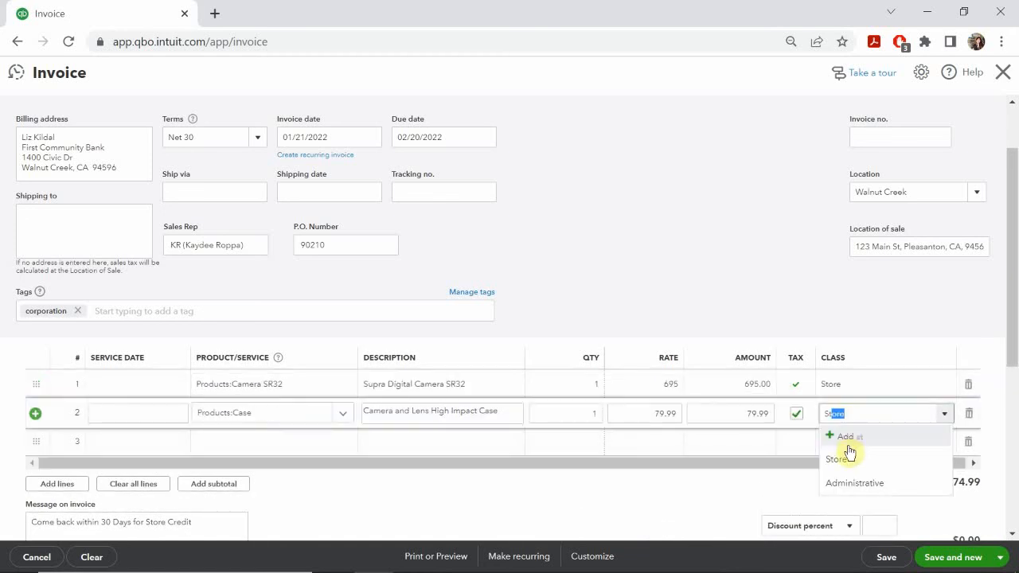
{"action": "left_click", "coordinate": [848, 460]}
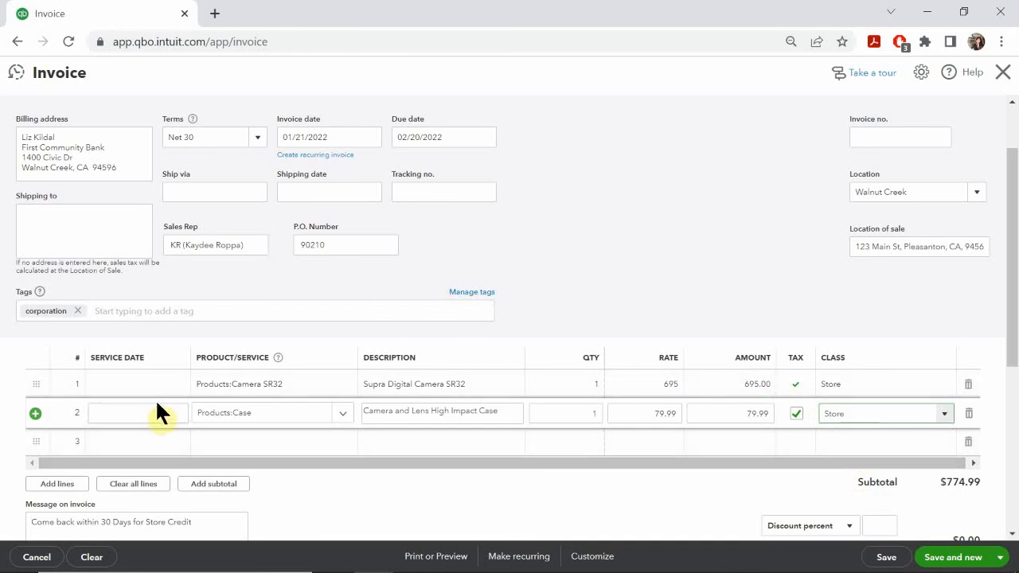
{"action": "left_click", "coordinate": [215, 491]}
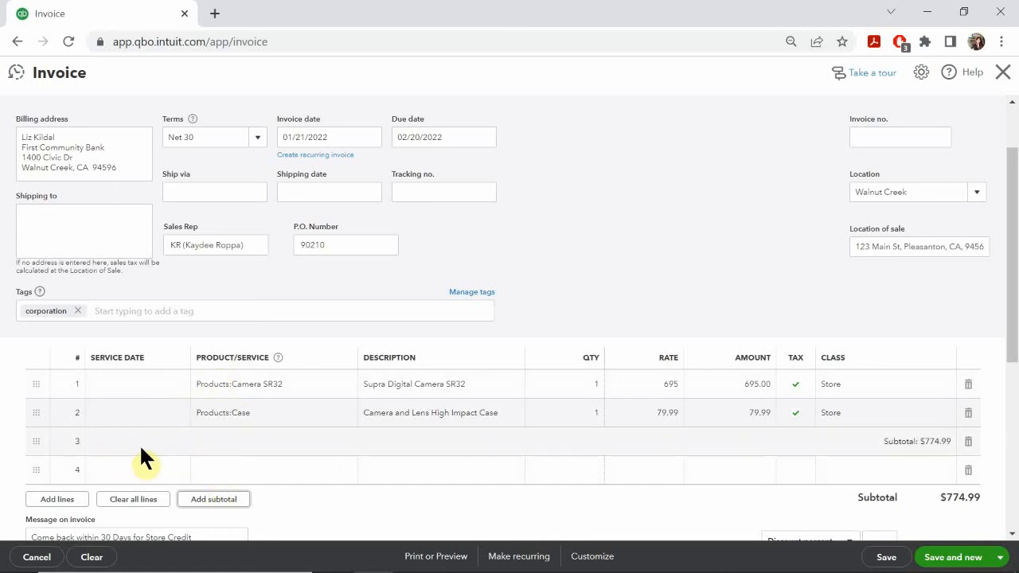
Open the empty fourth line for entry and check the Invoice #6 slide in PowerPoint for the next item's details.
{"action": "scroll", "coordinate": [229, 411], "scroll_direction": "down", "scroll_amount": 1}
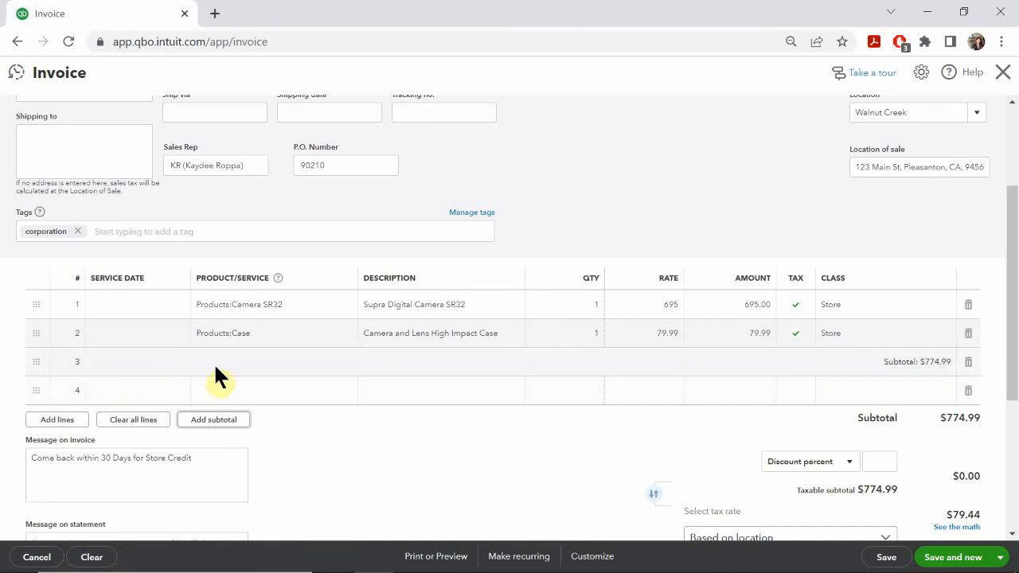
{"action": "left_click", "coordinate": [240, 362]}
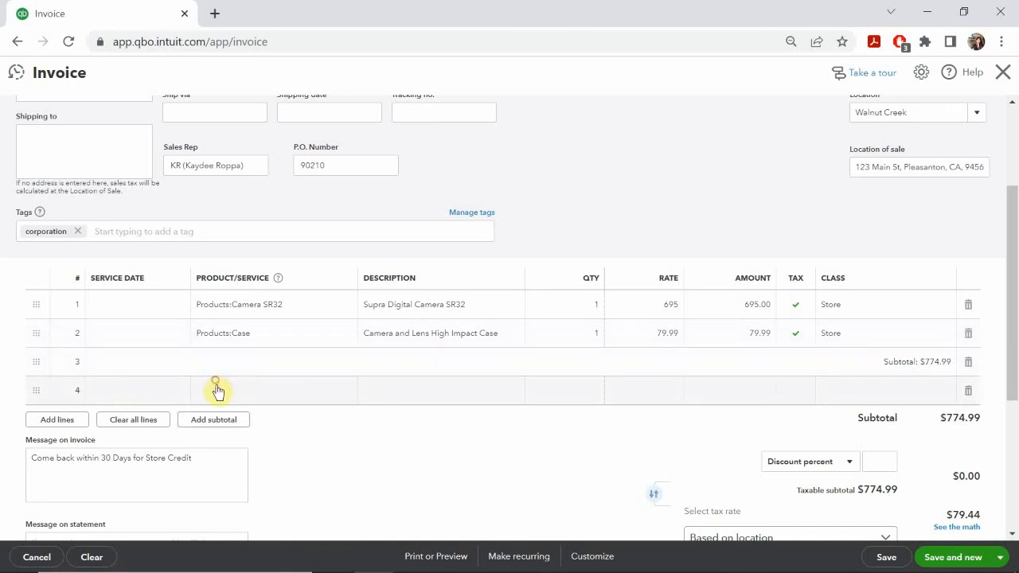
{"action": "left_click", "coordinate": [216, 389]}
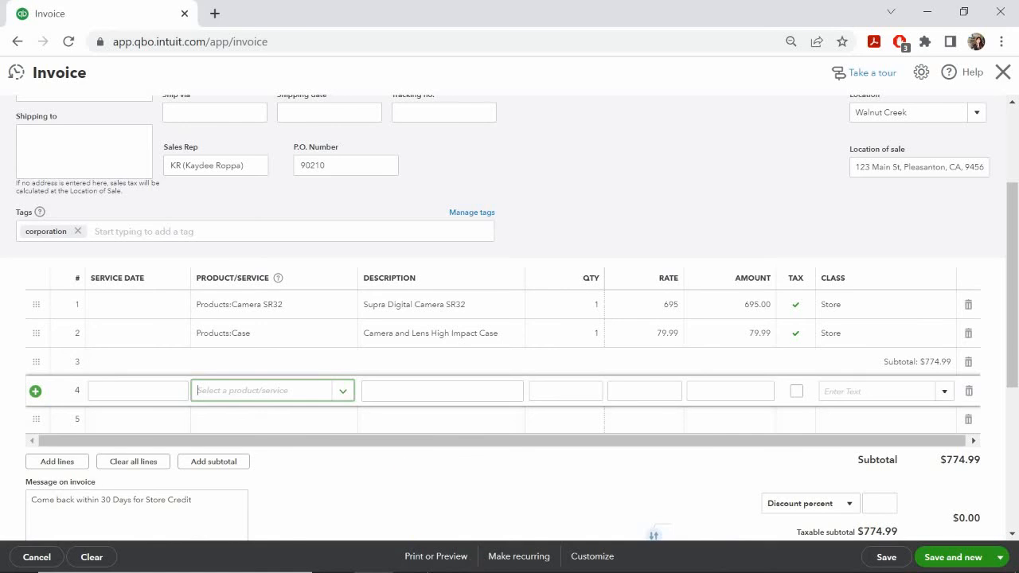
{"action": "mouse_move", "coordinate": [473, 562]}
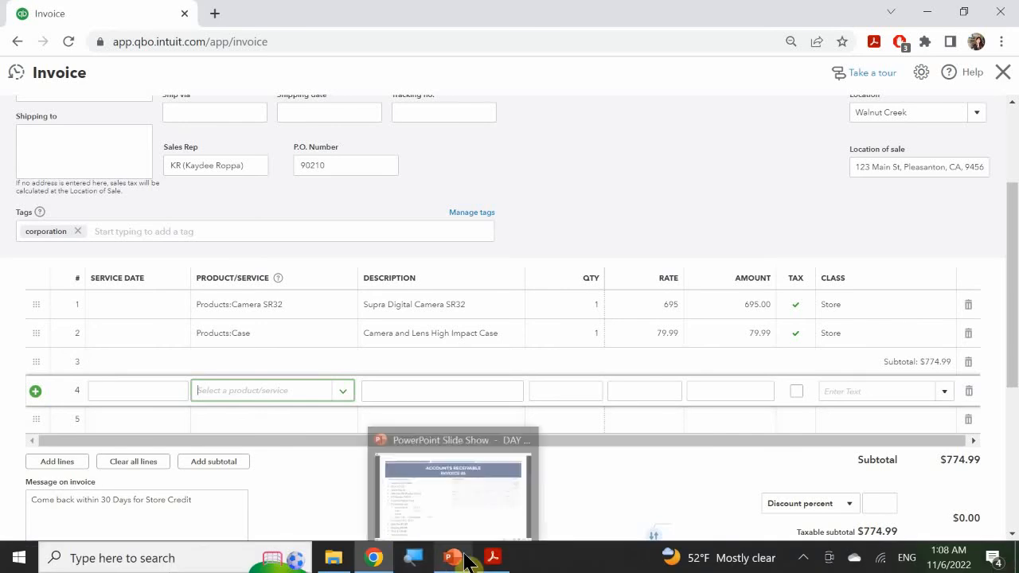
{"action": "left_click", "coordinate": [436, 486]}
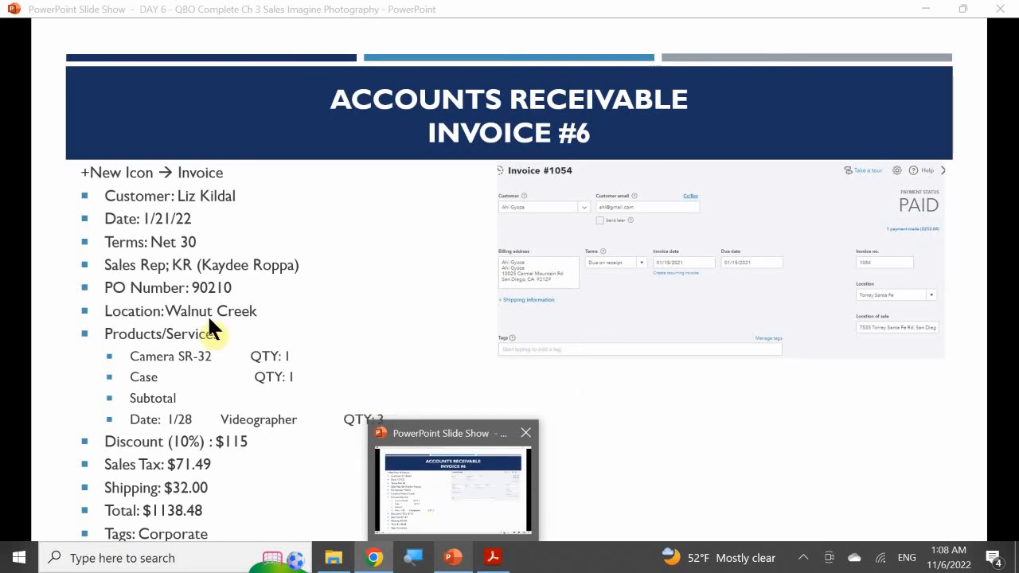
{"action": "key", "text": "alt+Tab"}
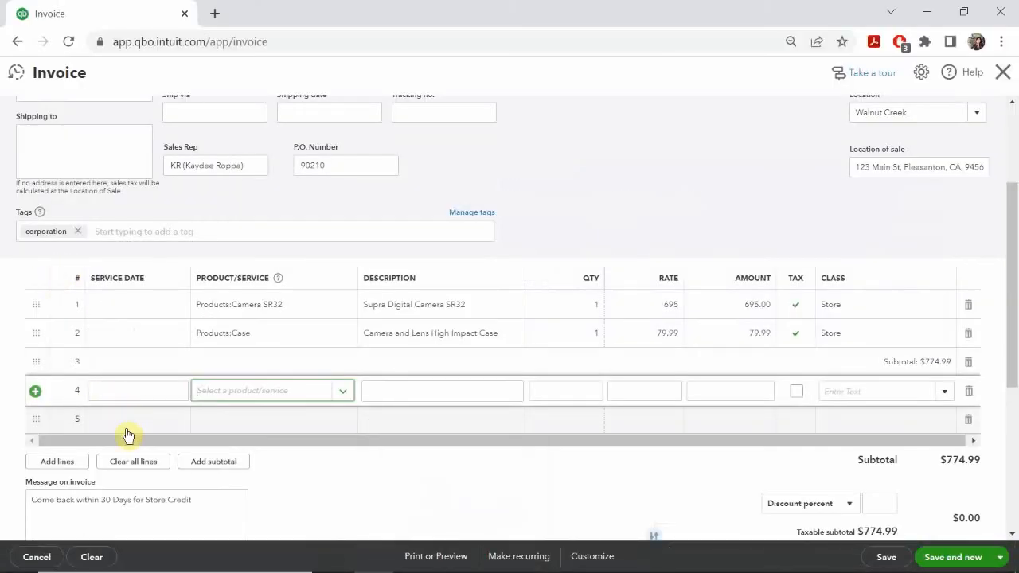
Set the service date of the fourth invoice line to 01/28/2022.
{"action": "left_click", "coordinate": [180, 394]}
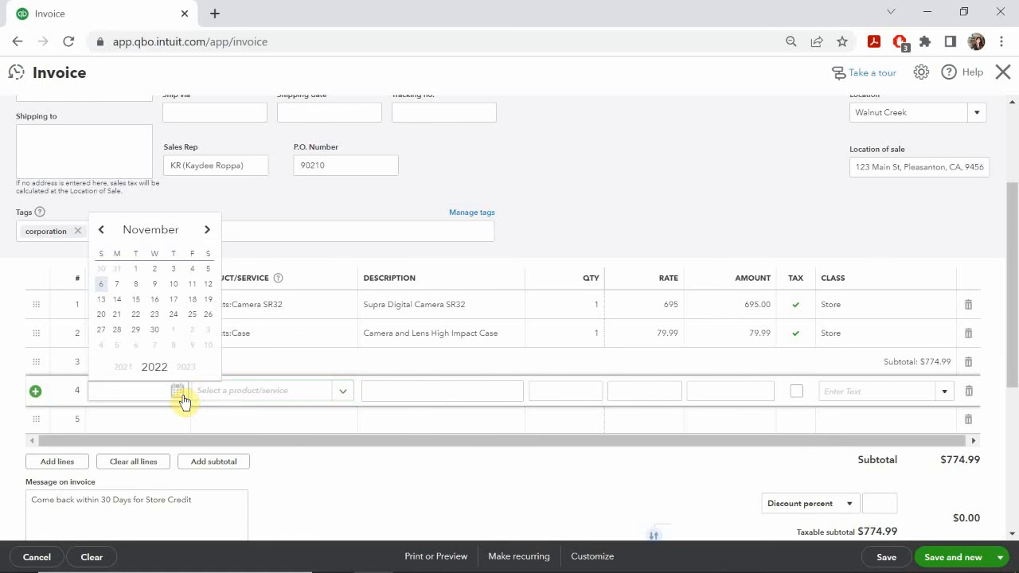
{"action": "left_click", "coordinate": [101, 231]}
{"action": "left_click", "coordinate": [102, 230]}
{"action": "left_click", "coordinate": [102, 231]}
{"action": "left_click", "coordinate": [102, 231]}
{"action": "left_click", "coordinate": [102, 231]}
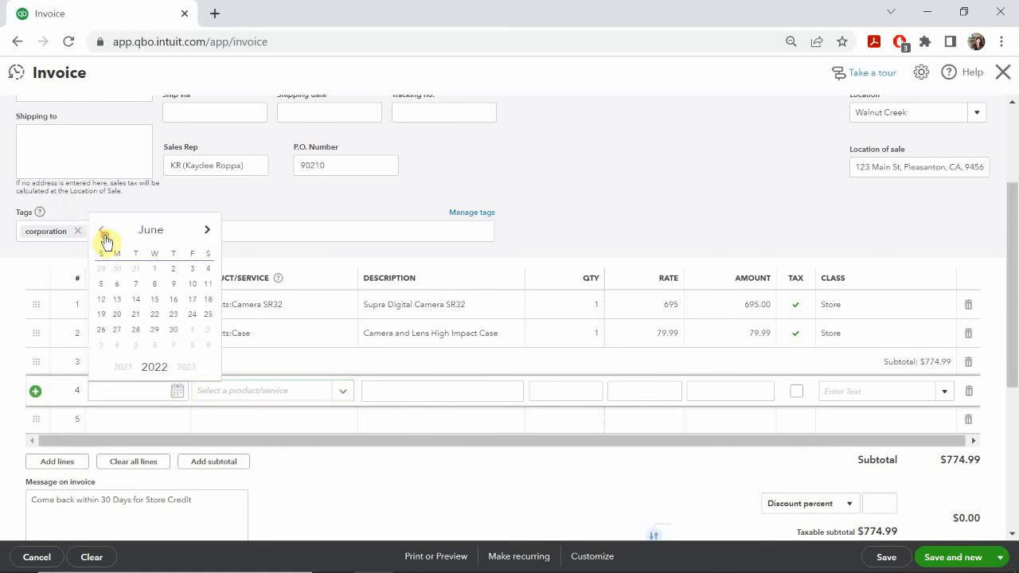
{"action": "left_click", "coordinate": [103, 232]}
{"action": "left_click", "coordinate": [103, 232]}
{"action": "left_click", "coordinate": [104, 232]}
{"action": "left_click", "coordinate": [103, 232]}
{"action": "left_click", "coordinate": [104, 232]}
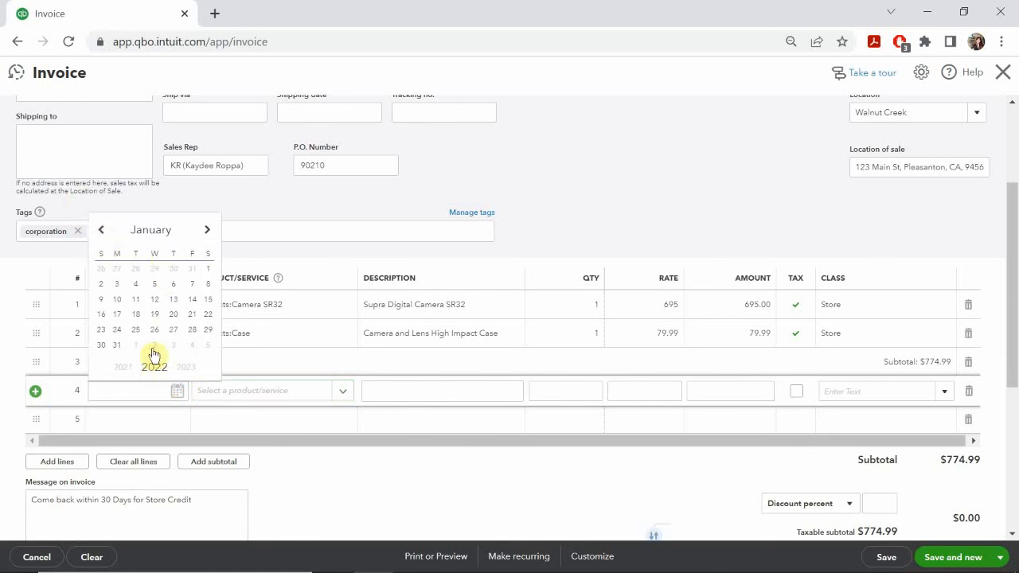
{"action": "left_click", "coordinate": [191, 330]}
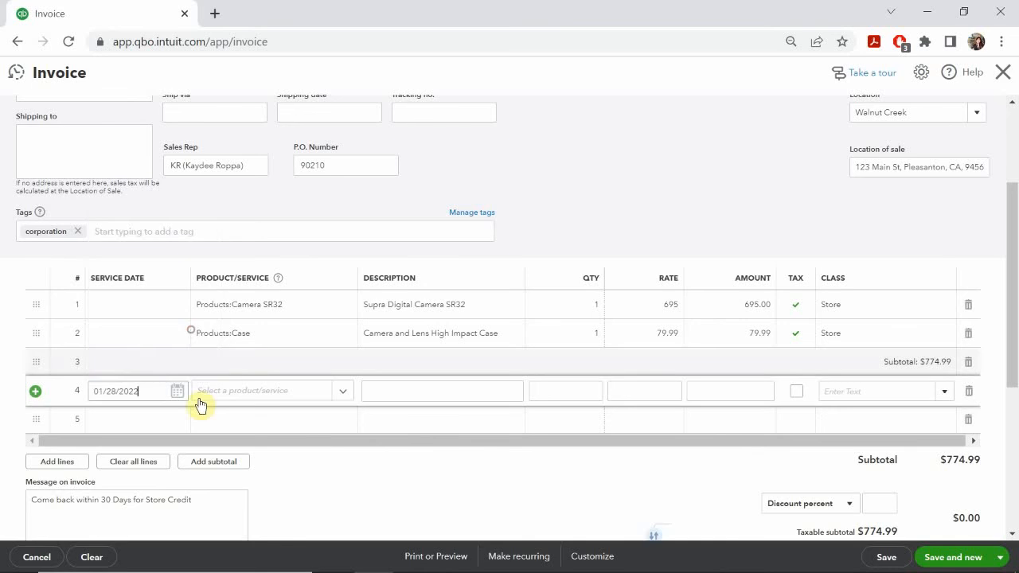
Choose Videographer as the product/service on the fourth line and set its quantity to 3.
{"action": "left_click", "coordinate": [275, 392]}
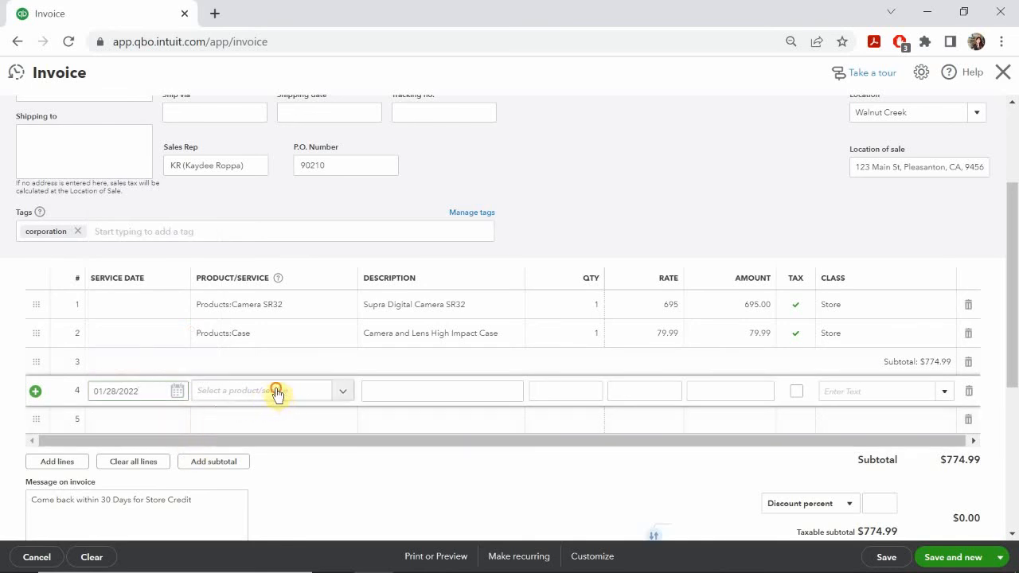
{"action": "type", "text": "v"}
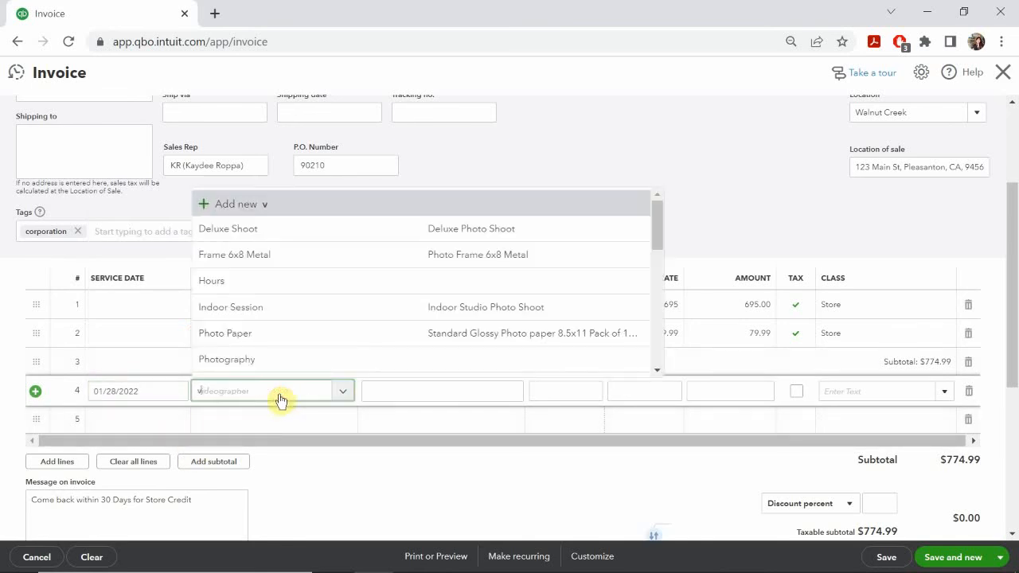
{"action": "type", "text": "ideo"}
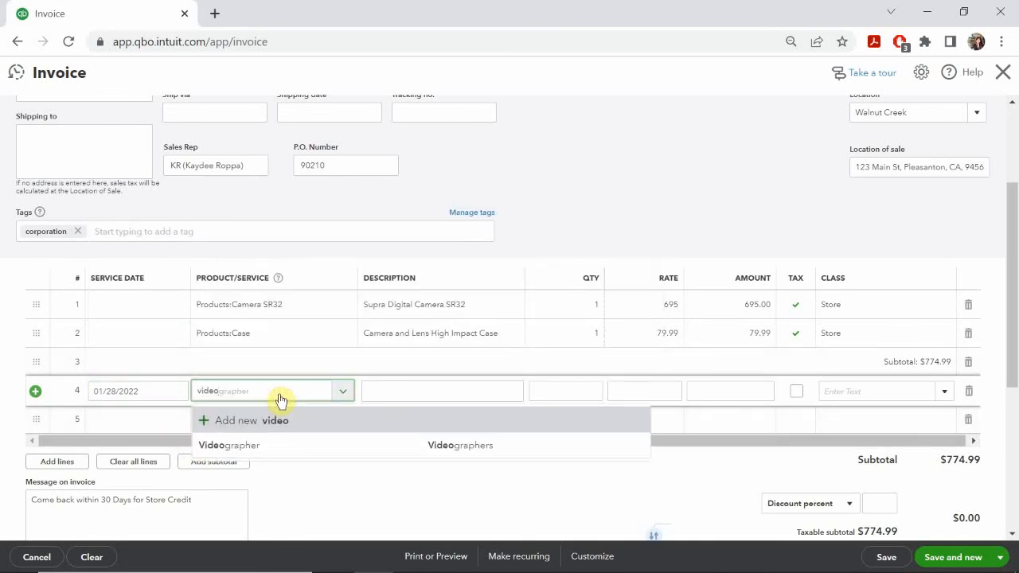
{"action": "left_click", "coordinate": [228, 445]}
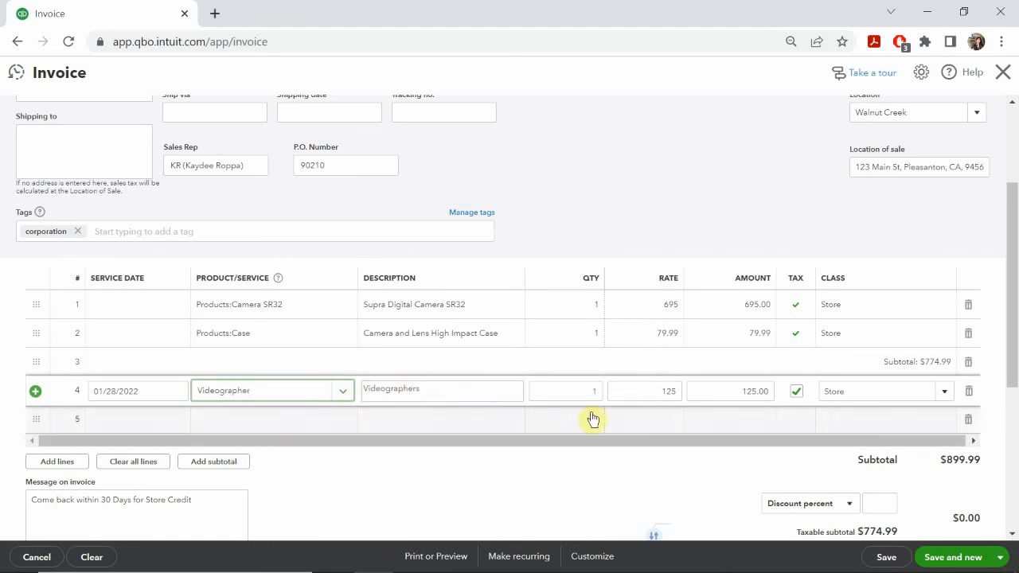
{"action": "left_click", "coordinate": [569, 396]}
{"action": "key", "text": "BackSpace"}
{"action": "type", "text": "3"}
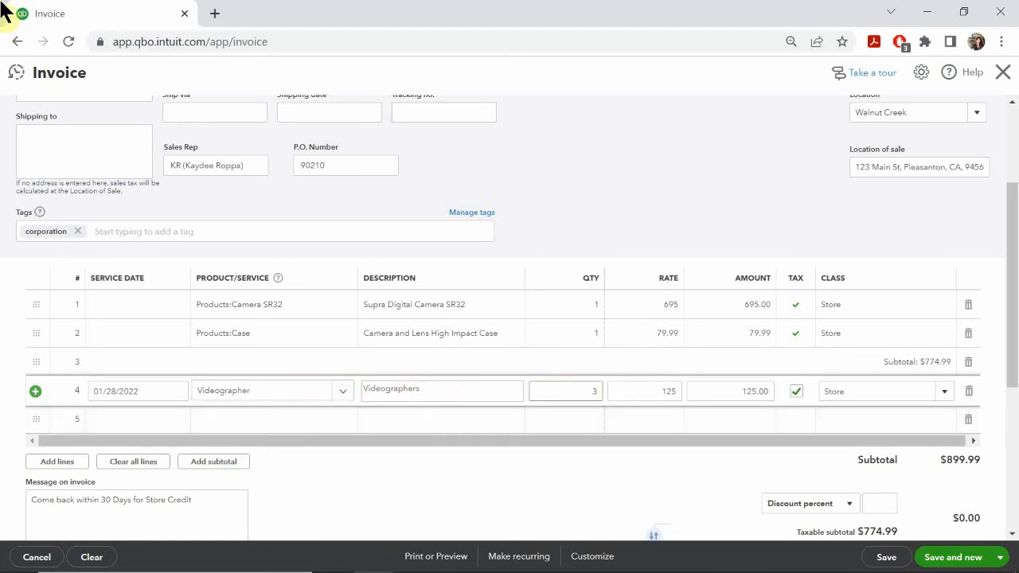
{"action": "left_click", "coordinate": [592, 470]}
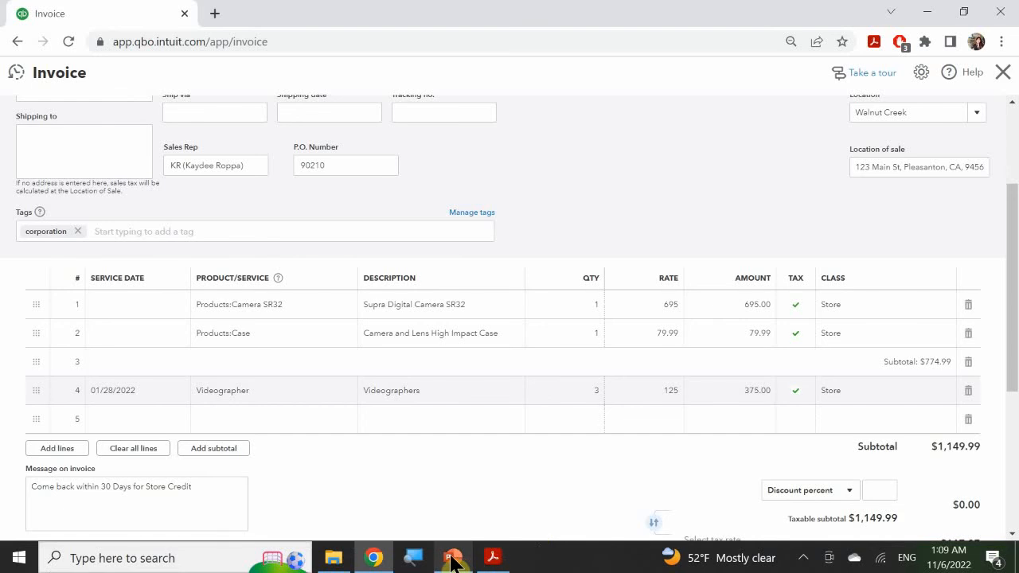
Check the discount on the Invoice #6 slide in PowerPoint and apply a 10 percent discount to the invoice.
{"action": "mouse_move", "coordinate": [451, 563]}
{"action": "left_click", "coordinate": [449, 494]}
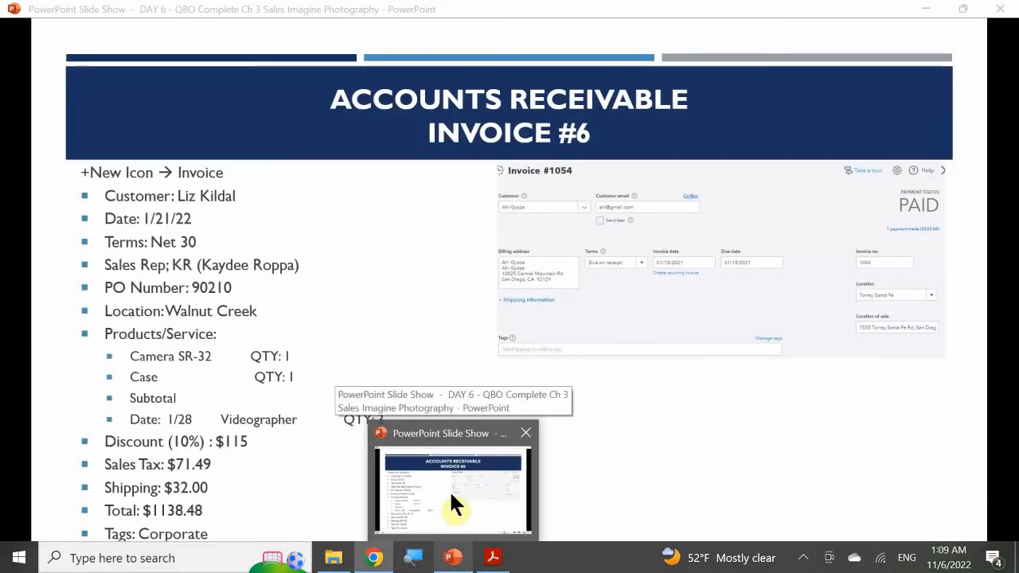
{"action": "key", "text": "alt+Tab"}
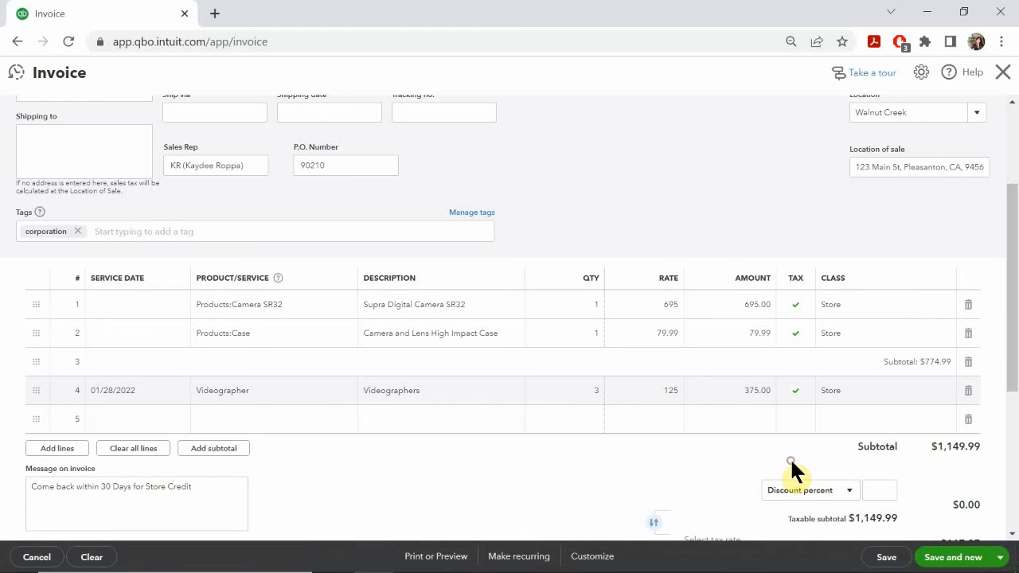
{"action": "scroll", "coordinate": [792, 457], "scroll_direction": "down", "scroll_amount": 1}
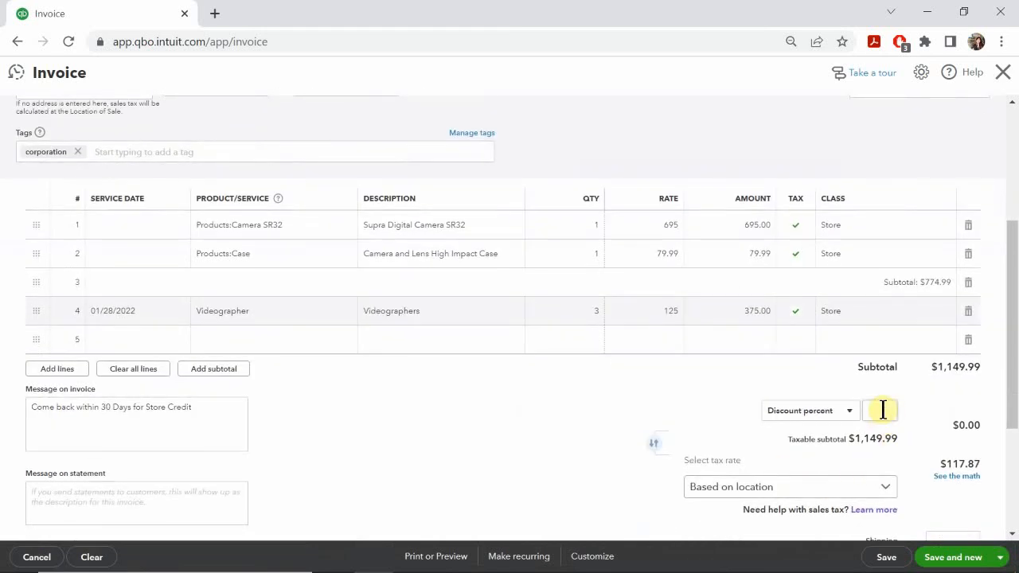
{"action": "left_click", "coordinate": [882, 410]}
{"action": "type", "text": "10"}
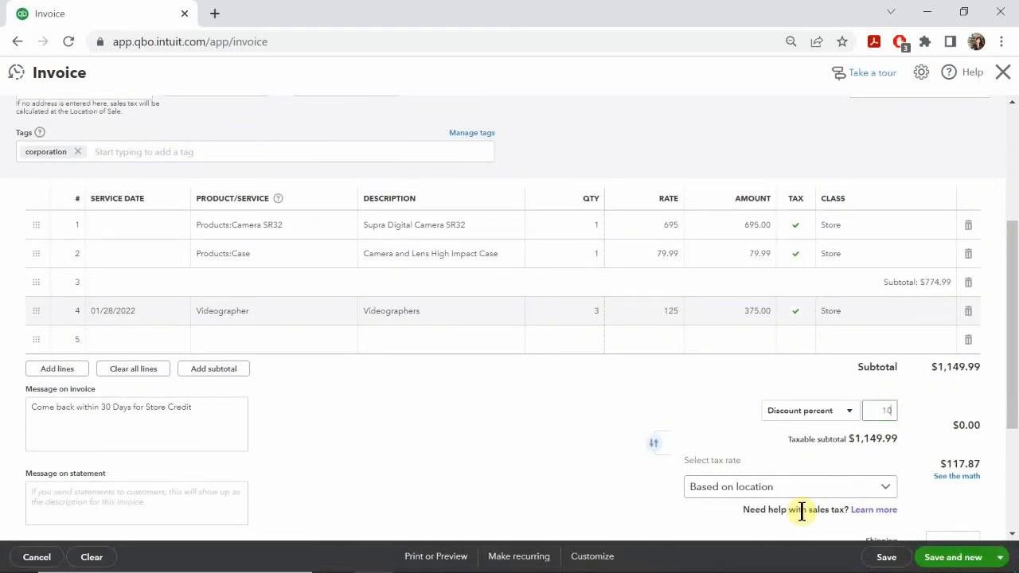
{"action": "left_click", "coordinate": [947, 397]}
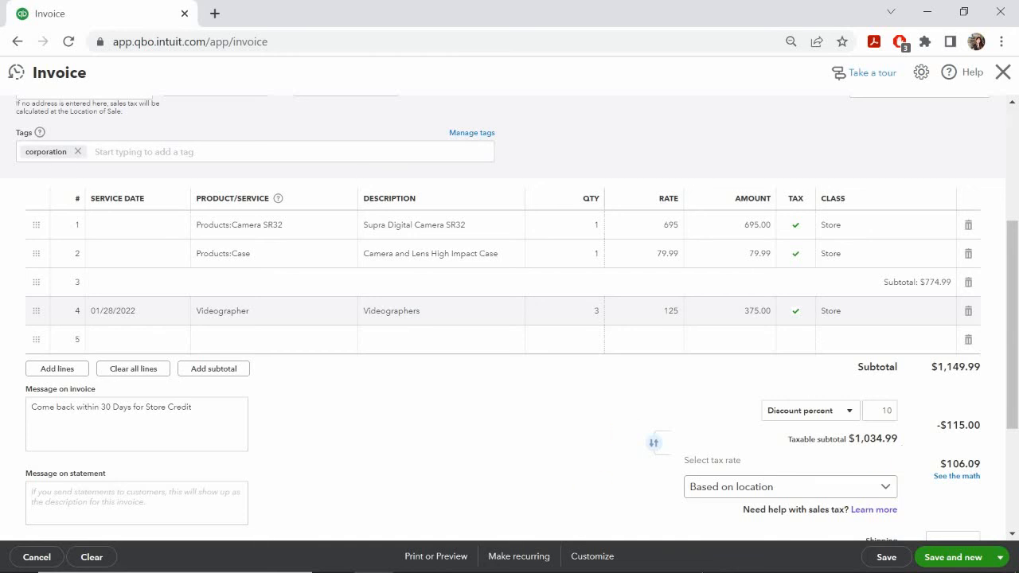
Change the invoice's sales tax rate to the custom rate Santa Clara, CA (10.25%).
{"action": "scroll", "coordinate": [826, 456], "scroll_direction": "down", "scroll_amount": 1}
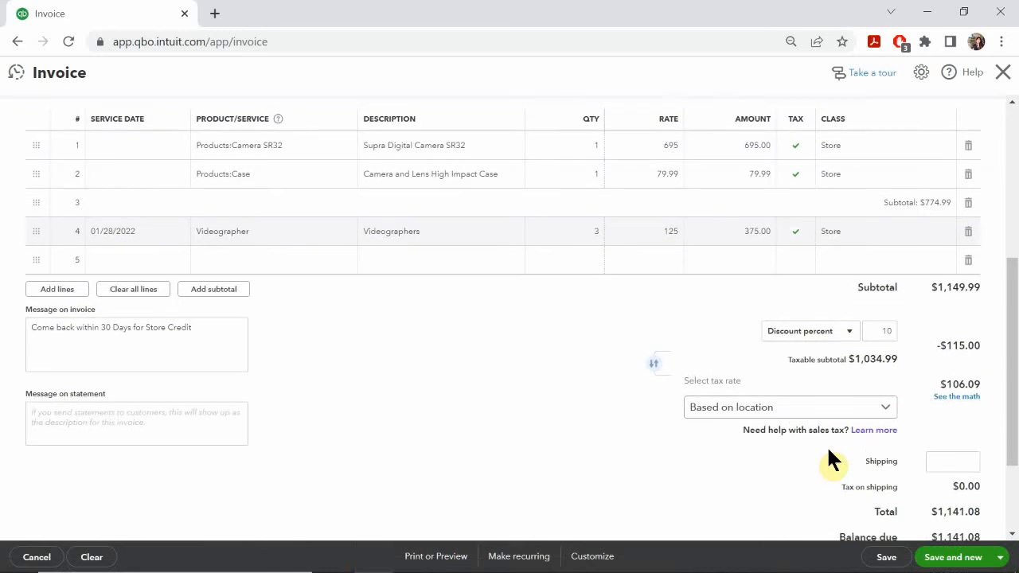
{"action": "left_click", "coordinate": [739, 408]}
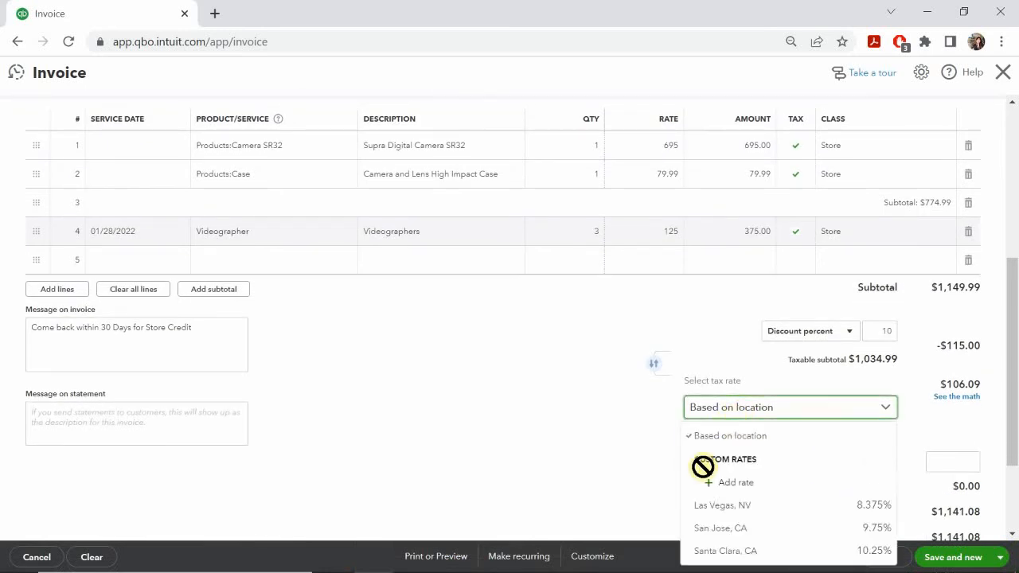
{"action": "left_click", "coordinate": [722, 552]}
Make the Videographer line non-taxable.
{"action": "scroll", "coordinate": [765, 360], "scroll_direction": "up", "scroll_amount": 5}
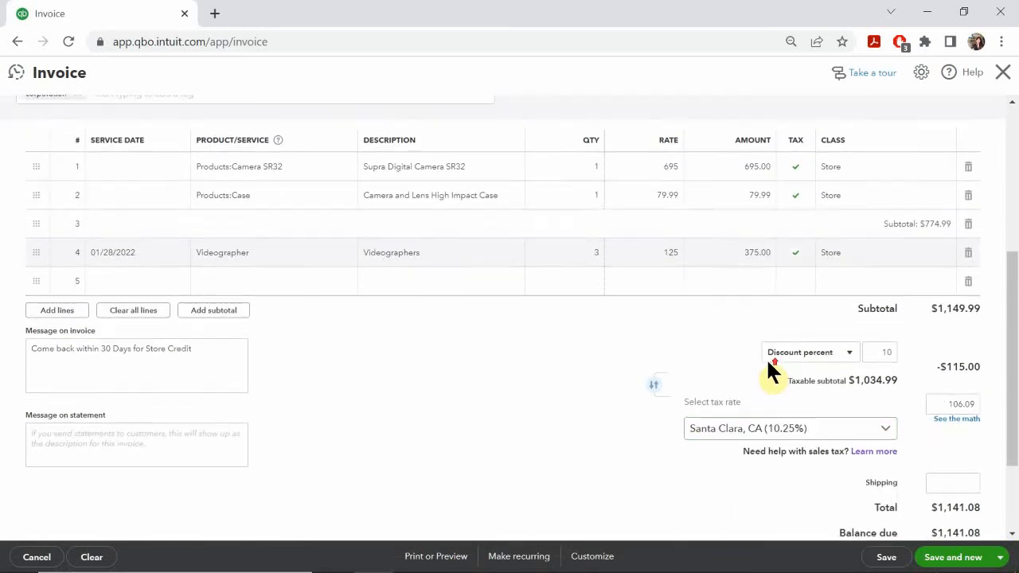
{"action": "scroll", "coordinate": [762, 356], "scroll_direction": "down", "scroll_amount": 5}
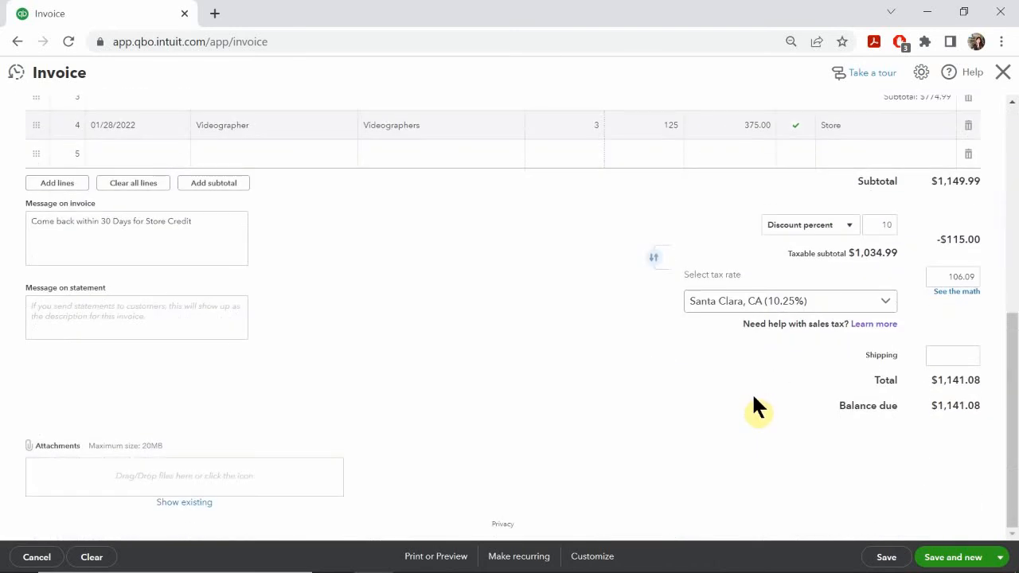
{"action": "scroll", "coordinate": [753, 397], "scroll_direction": "up", "scroll_amount": 1}
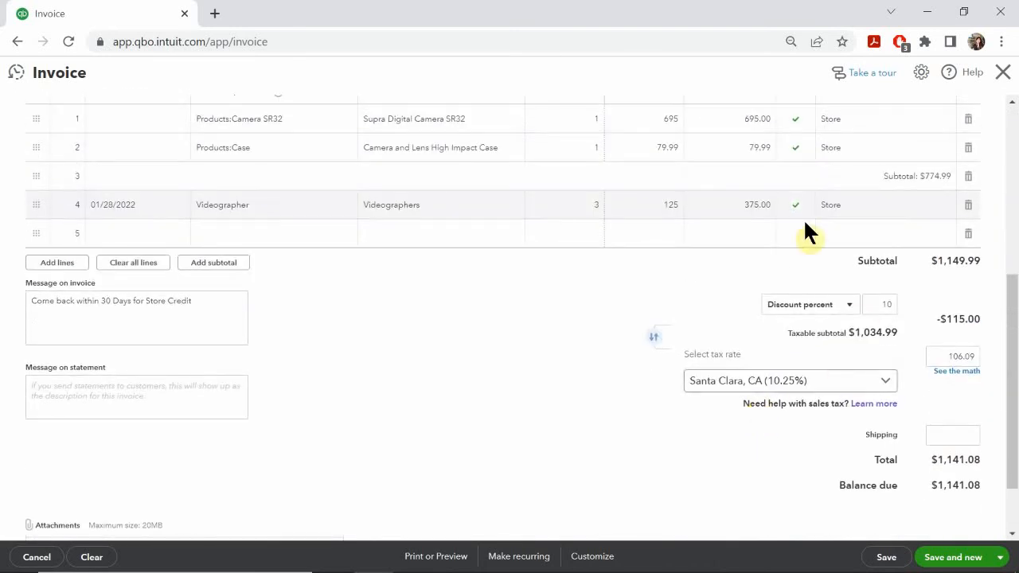
{"action": "scroll", "coordinate": [823, 242], "scroll_direction": "up", "scroll_amount": 1}
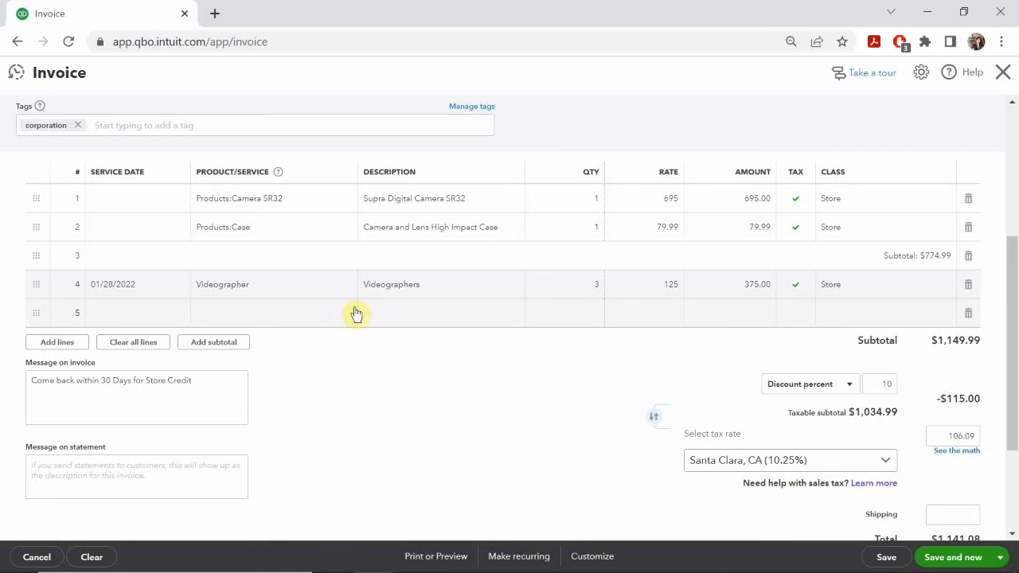
{"action": "left_click", "coordinate": [797, 288]}
{"action": "left_click", "coordinate": [797, 285]}
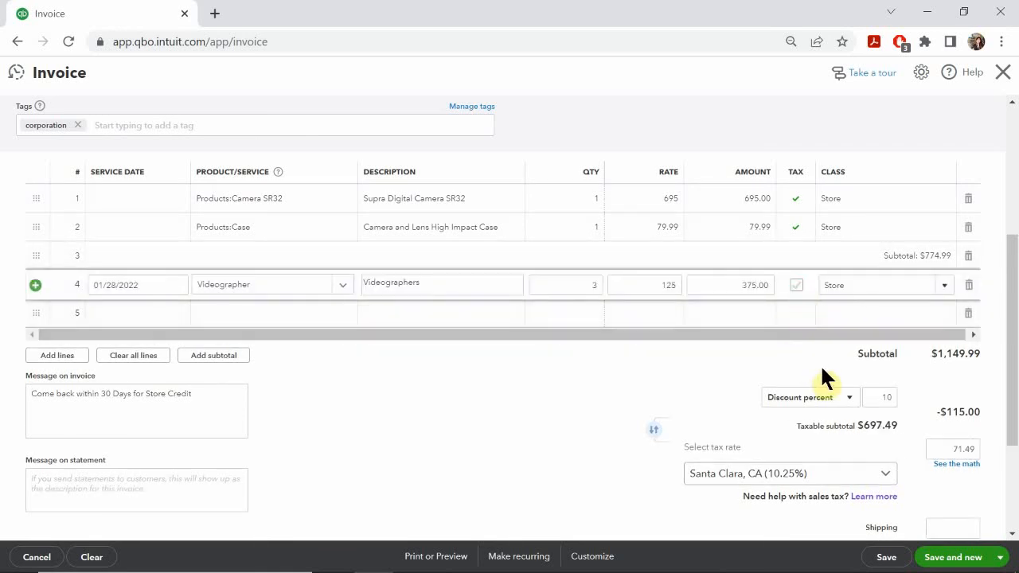
Check the shipping charge on the Invoice #6 slide in PowerPoint and enter 32.00 as the invoice's shipping.
{"action": "scroll", "coordinate": [822, 369], "scroll_direction": "down", "scroll_amount": 1}
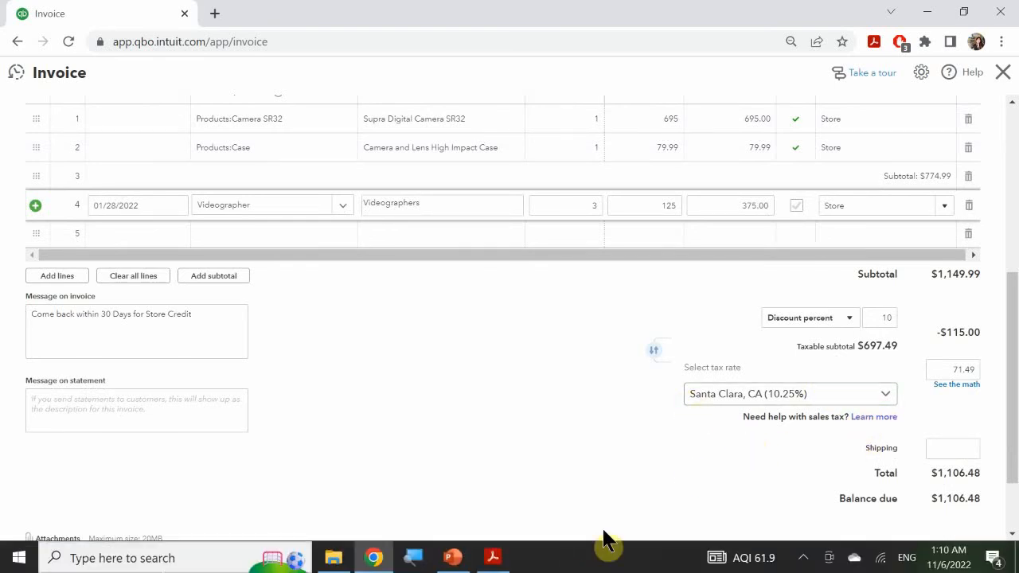
{"action": "scroll", "coordinate": [824, 436], "scroll_direction": "down", "scroll_amount": 1}
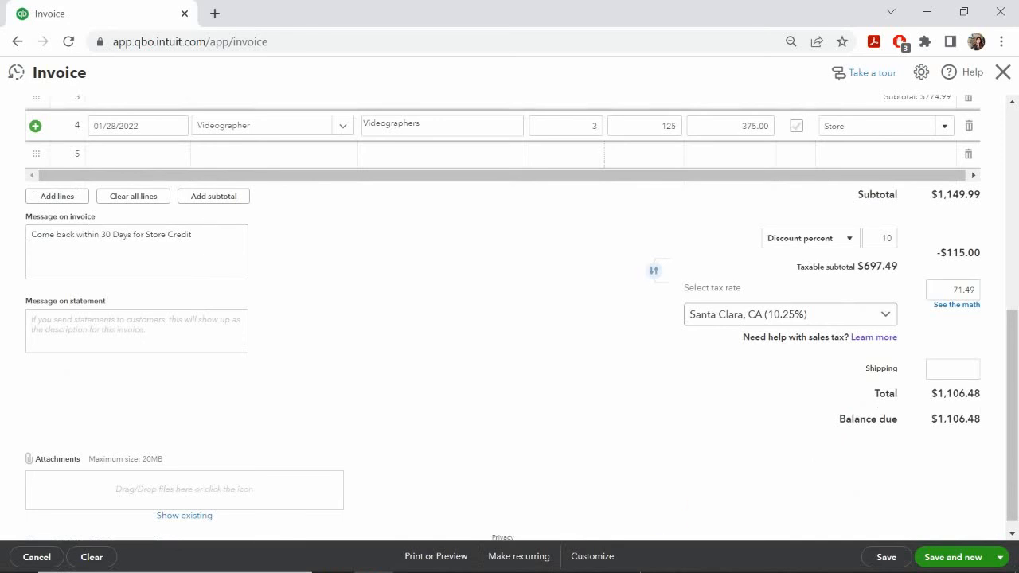
{"action": "left_click", "coordinate": [452, 559]}
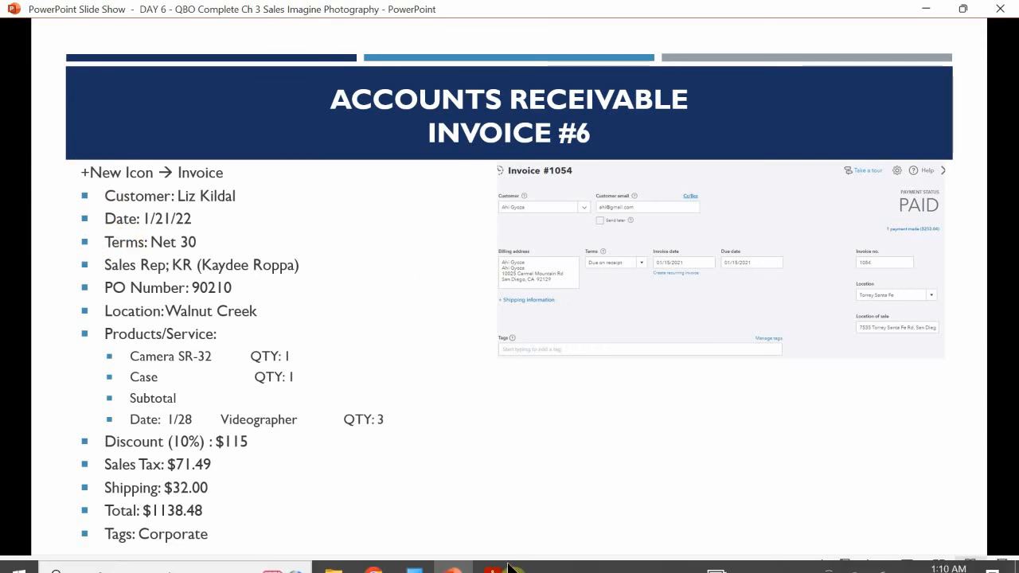
{"action": "mouse_move", "coordinate": [455, 561]}
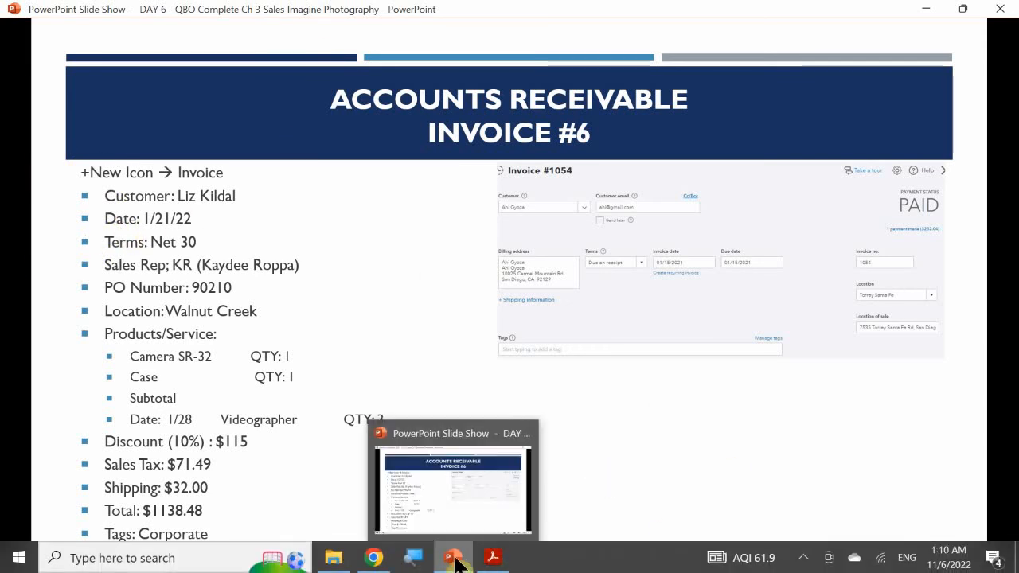
{"action": "mouse_move", "coordinate": [360, 560]}
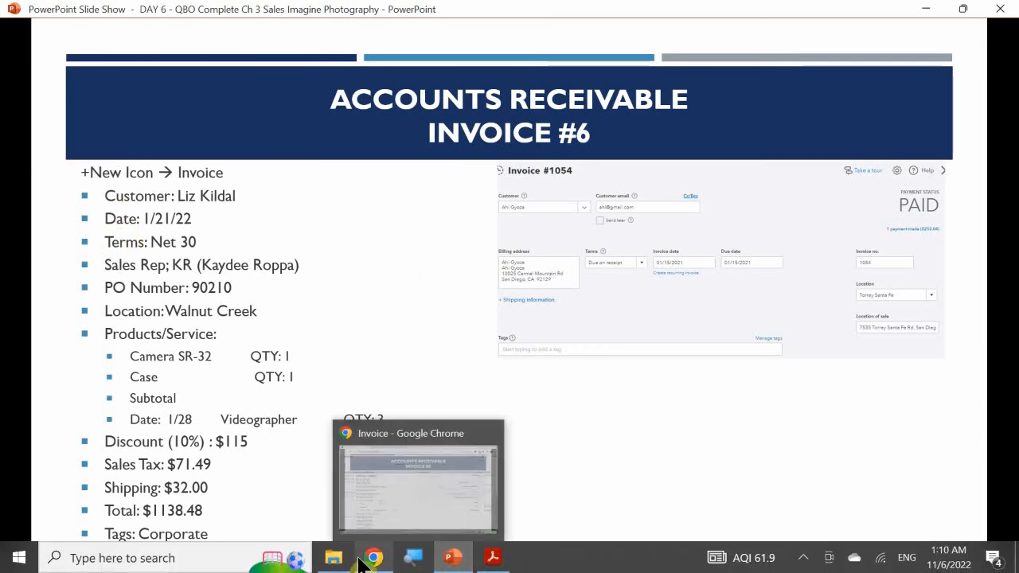
{"action": "left_click", "coordinate": [385, 494]}
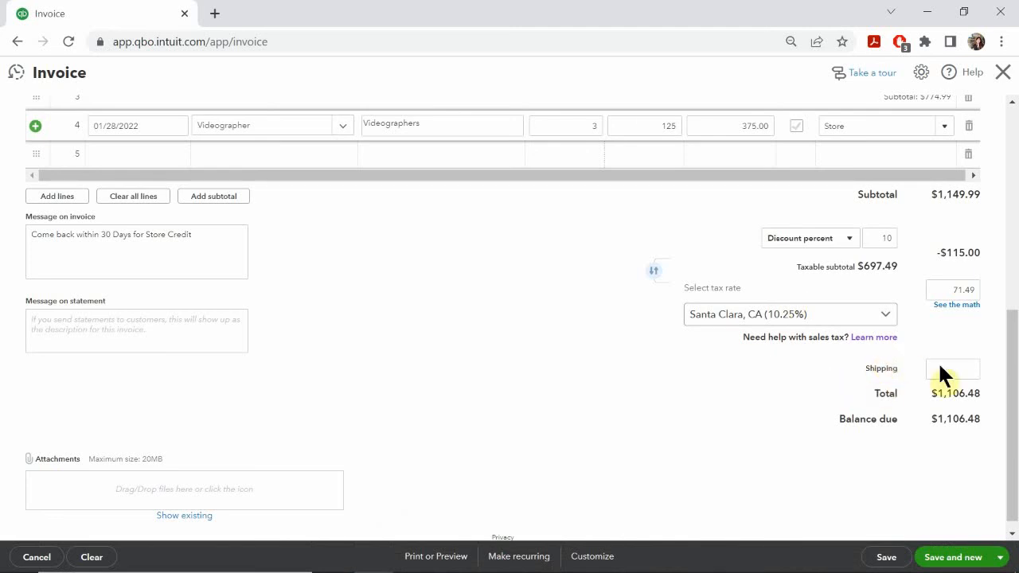
{"action": "left_click", "coordinate": [969, 371]}
{"action": "type", "text": "32.00"}
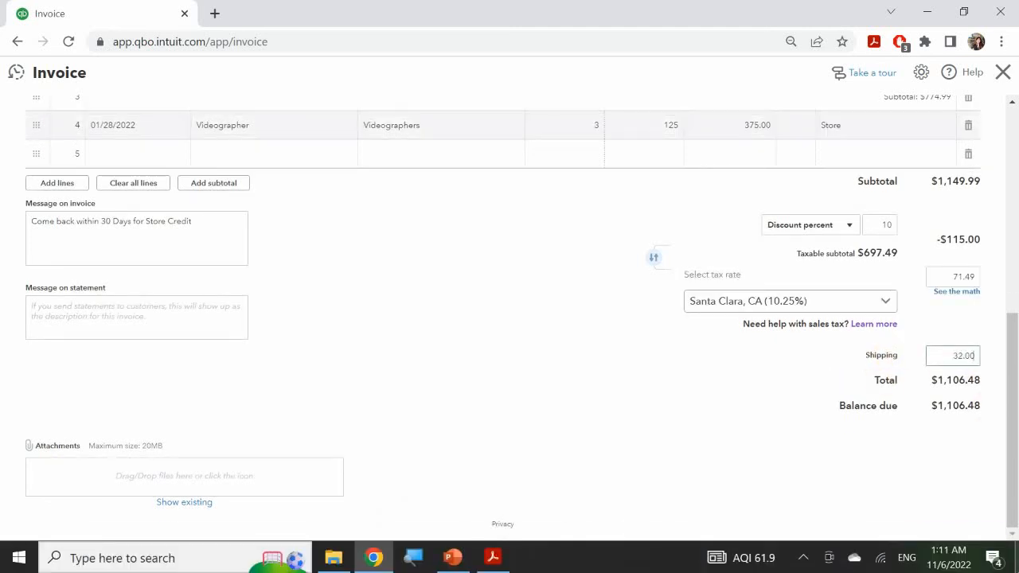
Compare the invoice with the Invoice #6 slide in PowerPoint, advance the slideshow to Receiving Payments and return to the QuickBooks invoice.
{"action": "left_click", "coordinate": [883, 470]}
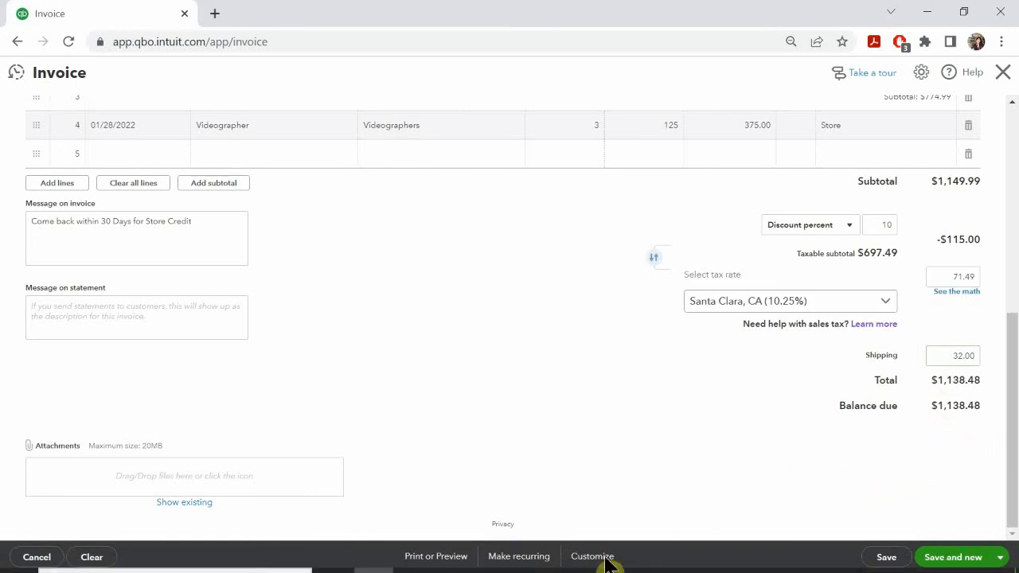
{"action": "mouse_move", "coordinate": [506, 567]}
{"action": "left_click", "coordinate": [452, 559]}
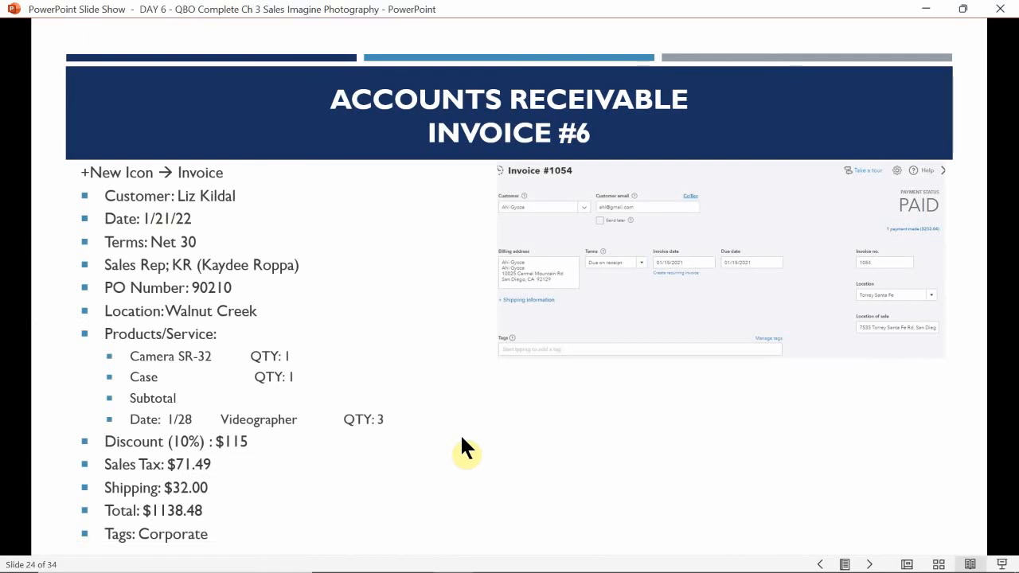
{"action": "left_click", "coordinate": [569, 322]}
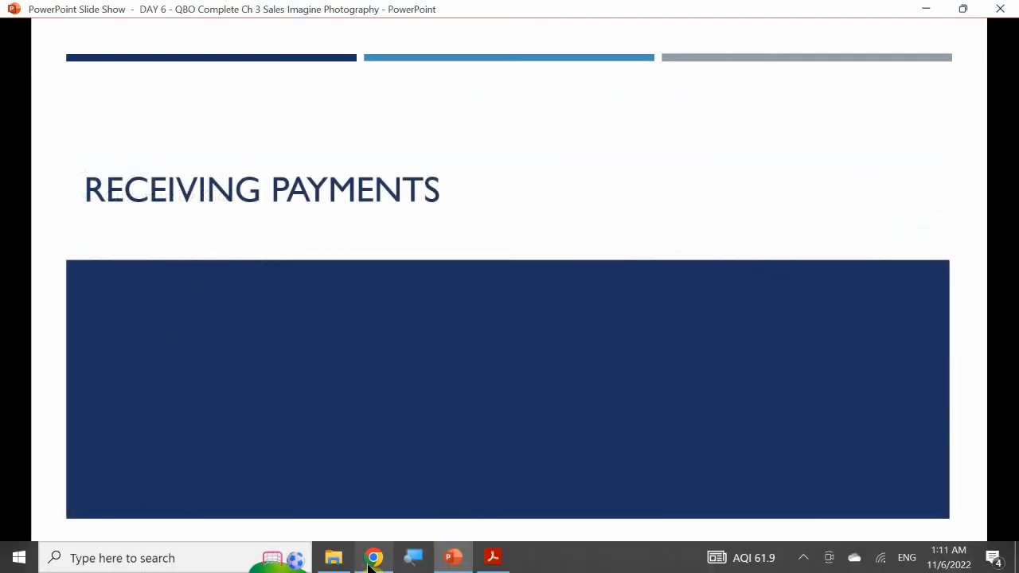
{"action": "mouse_move", "coordinate": [373, 560]}
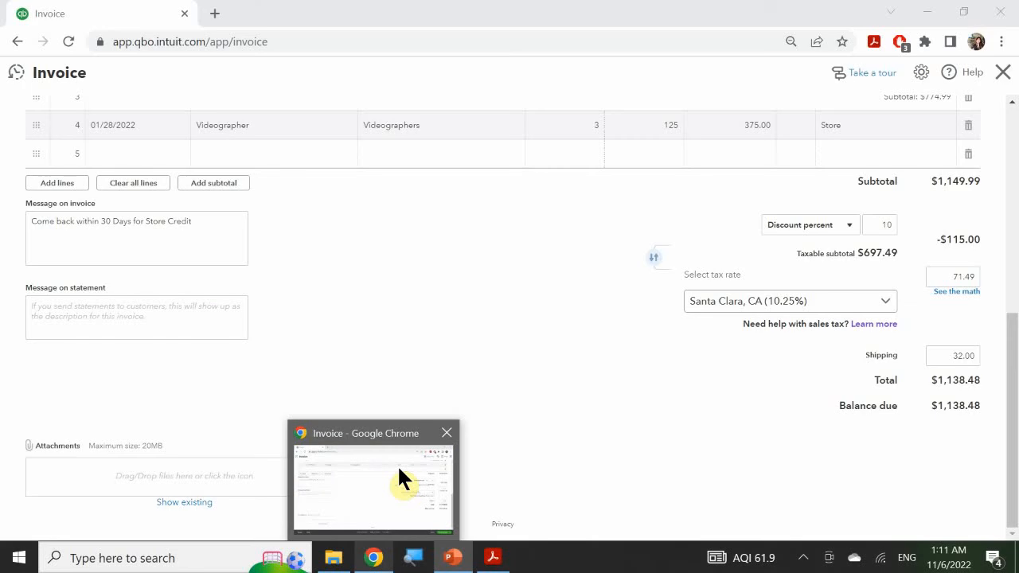
{"action": "left_click", "coordinate": [395, 470]}
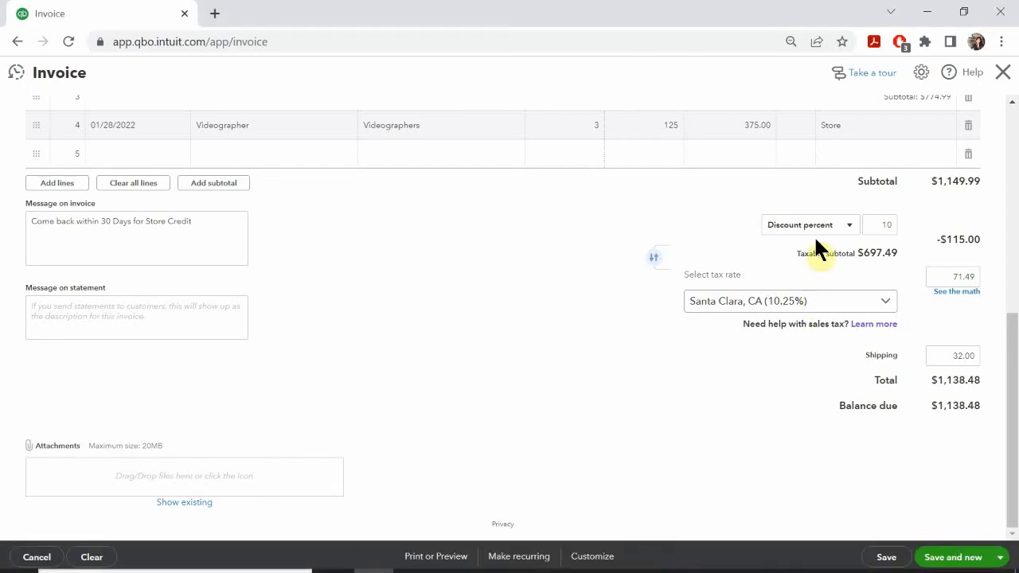
Review the invoice's tag, line items, discount, tax and shipping, and save and close the invoice.
{"action": "scroll", "coordinate": [841, 236], "scroll_direction": "up", "scroll_amount": 1}
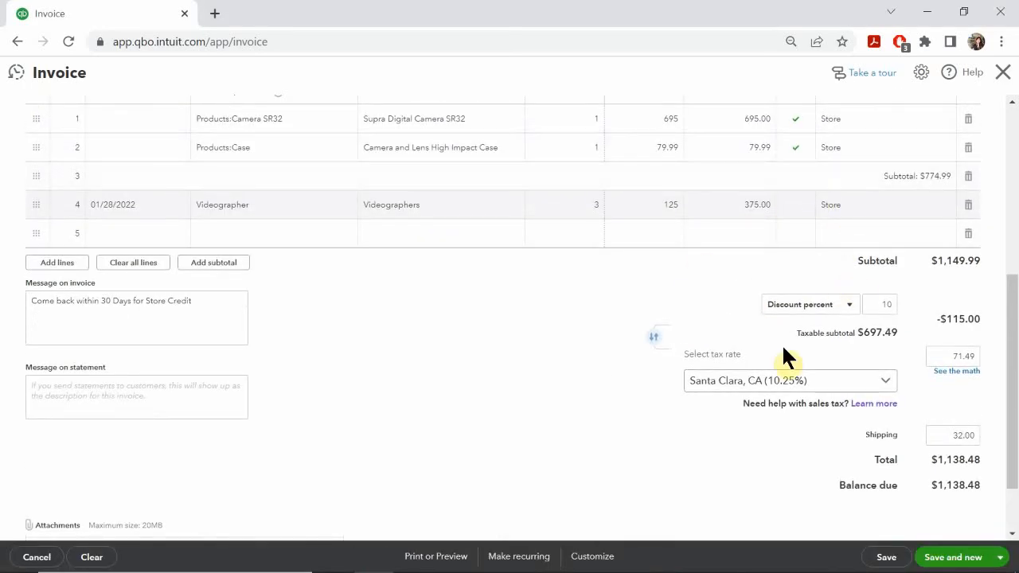
{"action": "scroll", "coordinate": [783, 347], "scroll_direction": "up", "scroll_amount": 2}
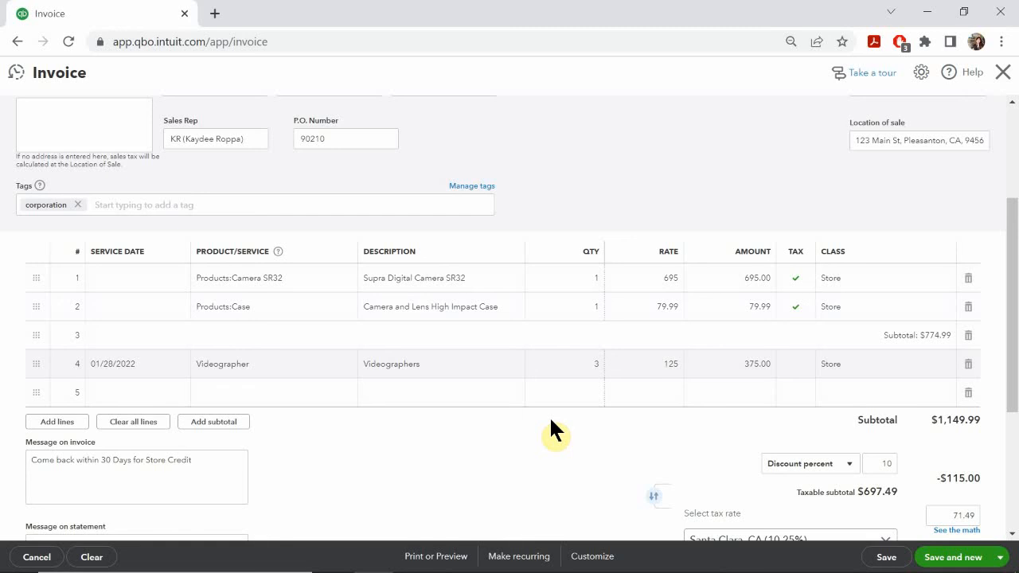
{"action": "scroll", "coordinate": [1009, 398], "scroll_direction": "down", "scroll_amount": 1}
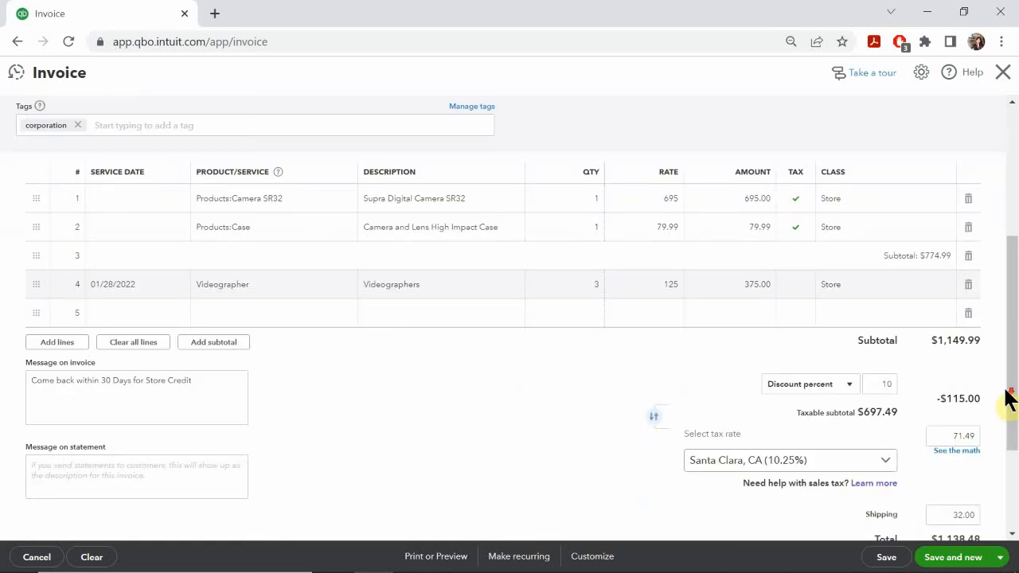
{"action": "scroll", "coordinate": [1007, 394], "scroll_direction": "down", "scroll_amount": 1}
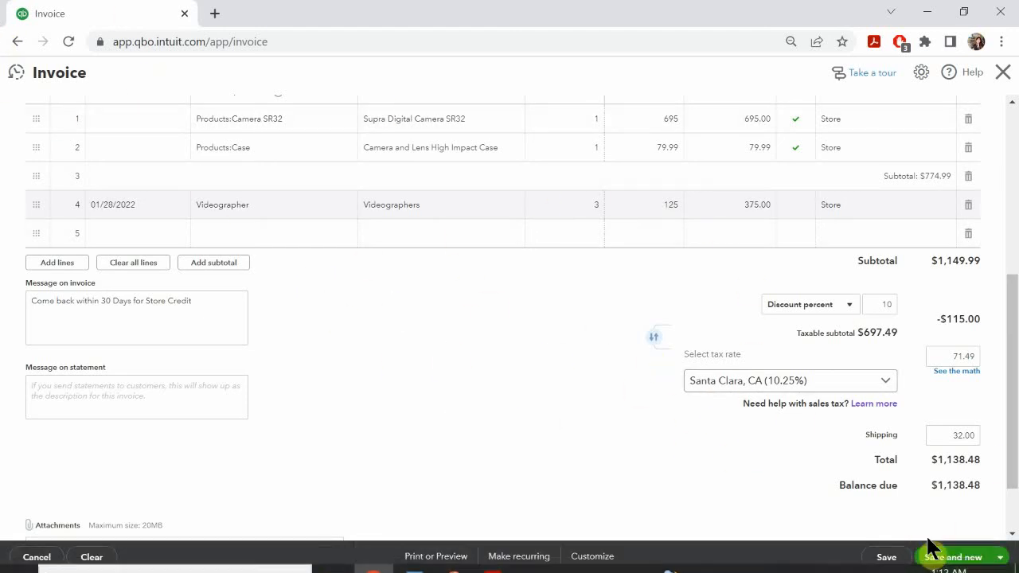
{"action": "left_click", "coordinate": [1000, 559]}
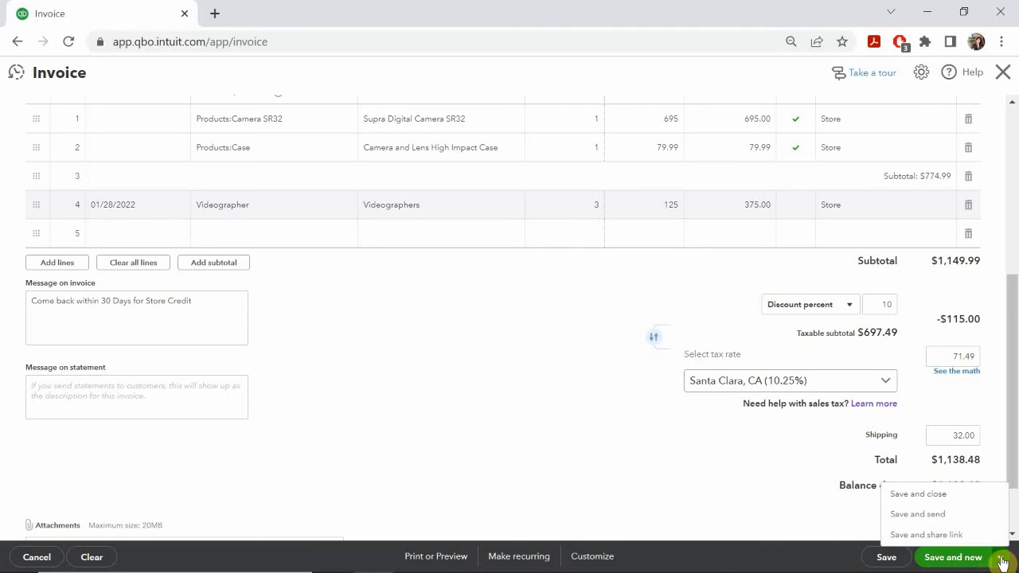
{"action": "left_click", "coordinate": [938, 493]}
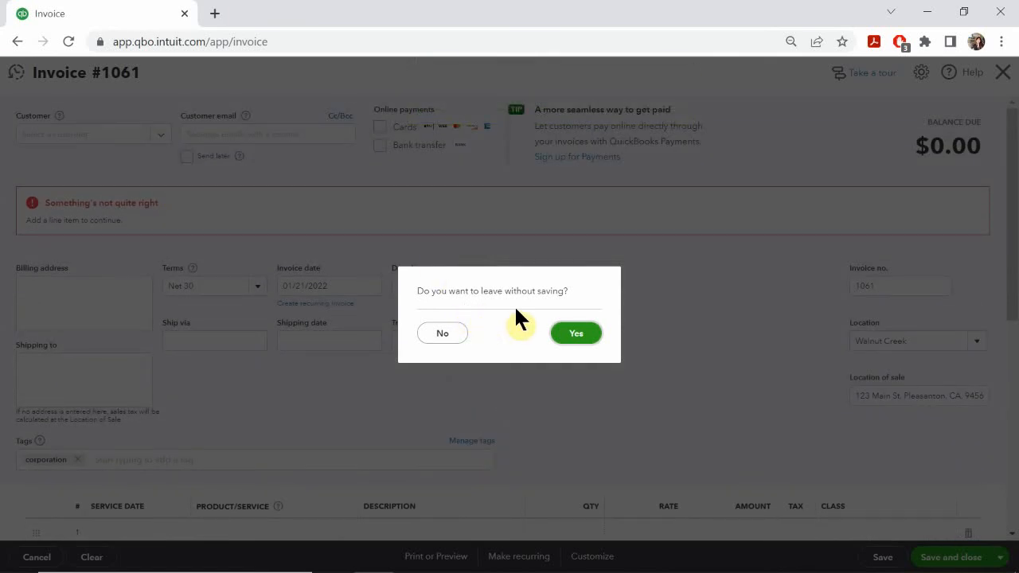
Stay on the blank new invoice and examine its header, line items, discount, tax and shipping fields.
{"action": "left_click", "coordinate": [442, 337]}
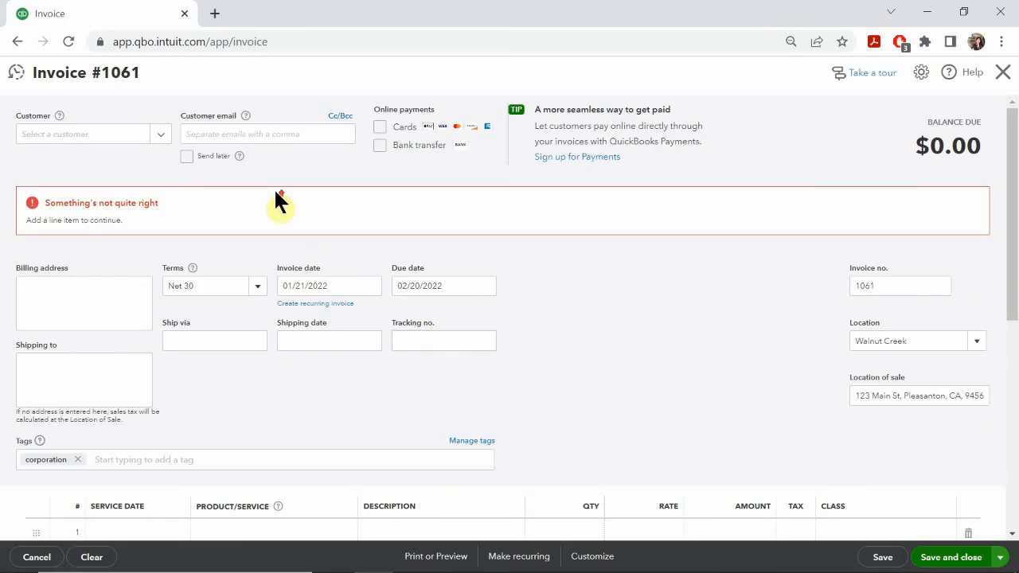
{"action": "scroll", "coordinate": [273, 191], "scroll_direction": "down", "scroll_amount": 5}
{"action": "scroll", "coordinate": [274, 226], "scroll_direction": "down", "scroll_amount": 1}
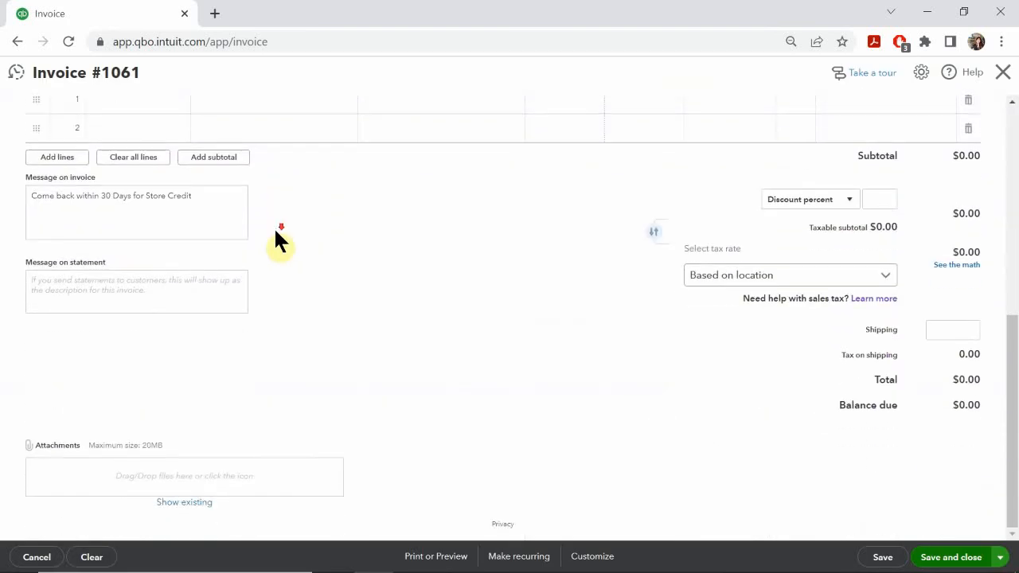
{"action": "left_click", "coordinate": [974, 555]}
{"action": "scroll", "coordinate": [634, 295], "scroll_direction": "up", "scroll_amount": 1}
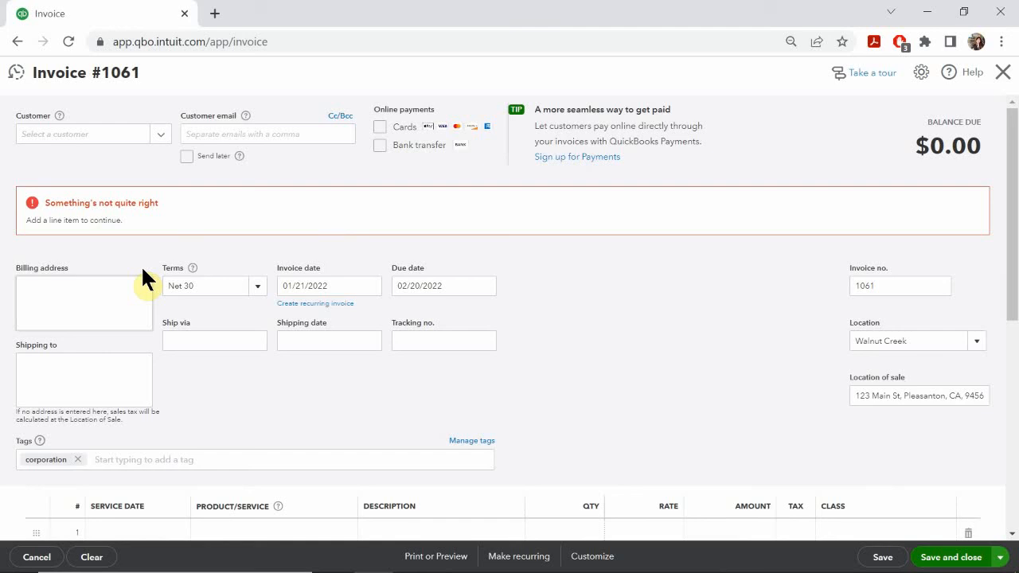
{"action": "left_click", "coordinate": [208, 341]}
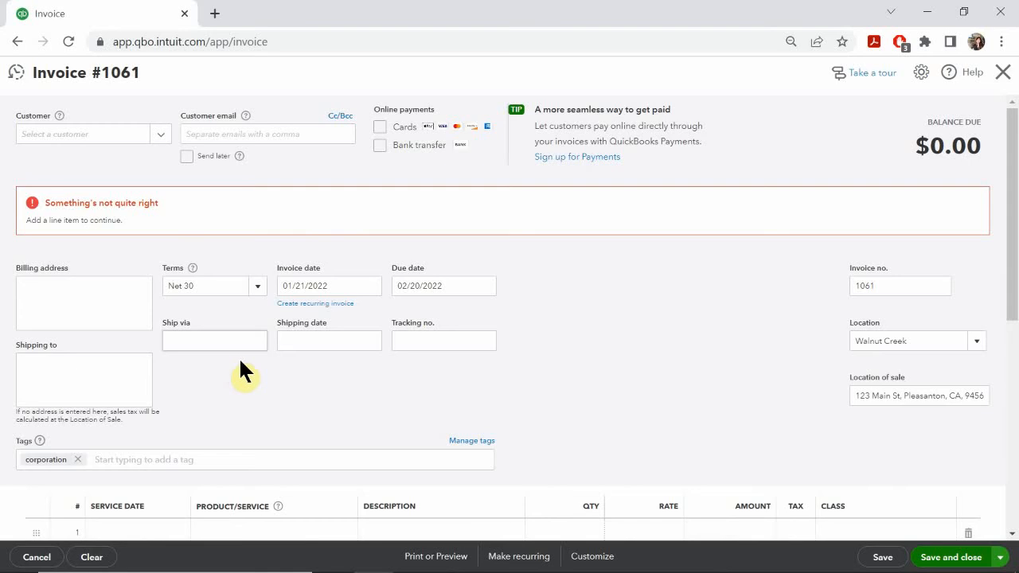
{"action": "scroll", "coordinate": [241, 362], "scroll_direction": "down", "scroll_amount": 3}
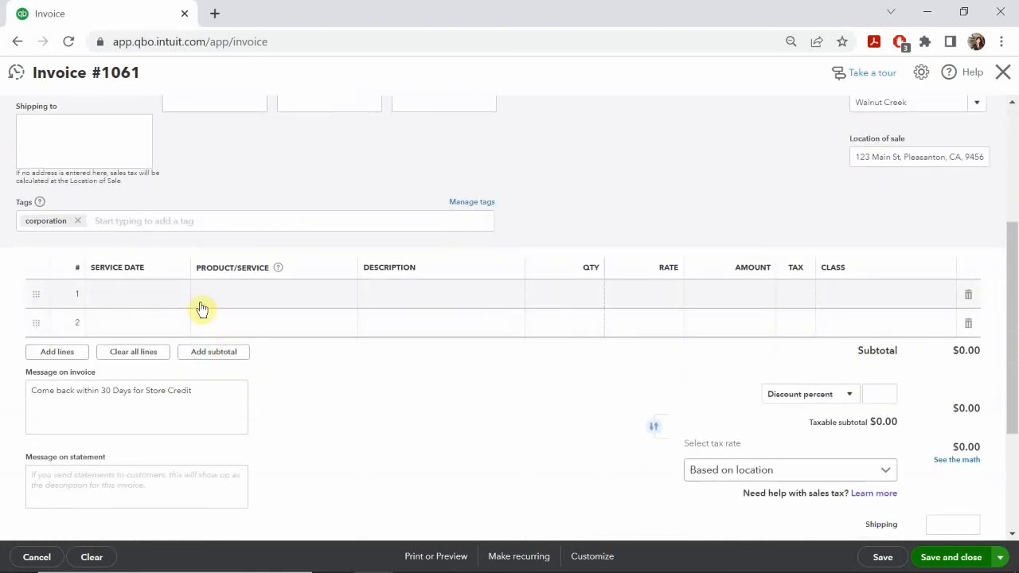
{"action": "scroll", "coordinate": [190, 396], "scroll_direction": "up", "scroll_amount": 1}
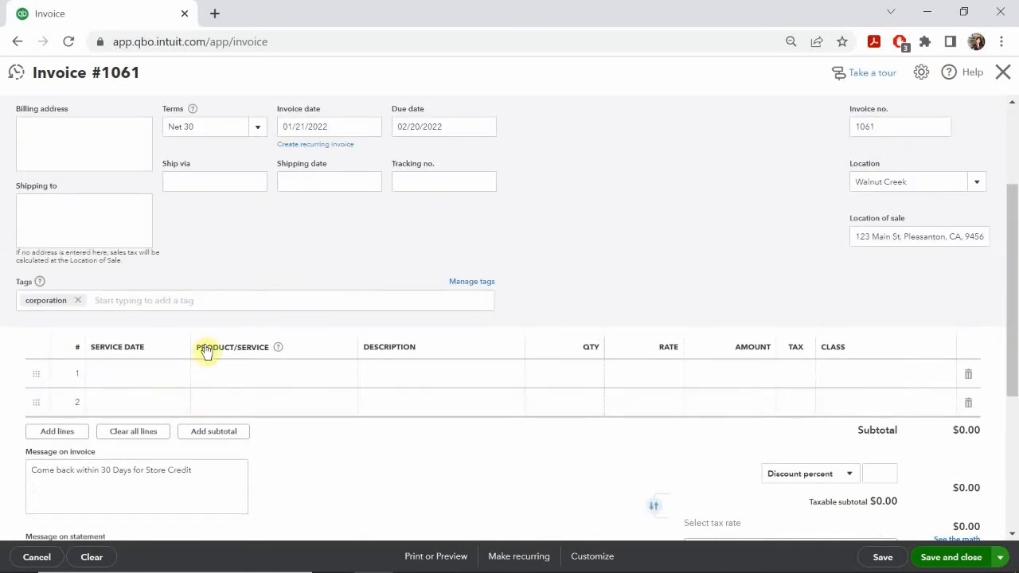
{"action": "left_click", "coordinate": [288, 378]}
{"action": "scroll", "coordinate": [289, 379], "scroll_direction": "down", "scroll_amount": 2}
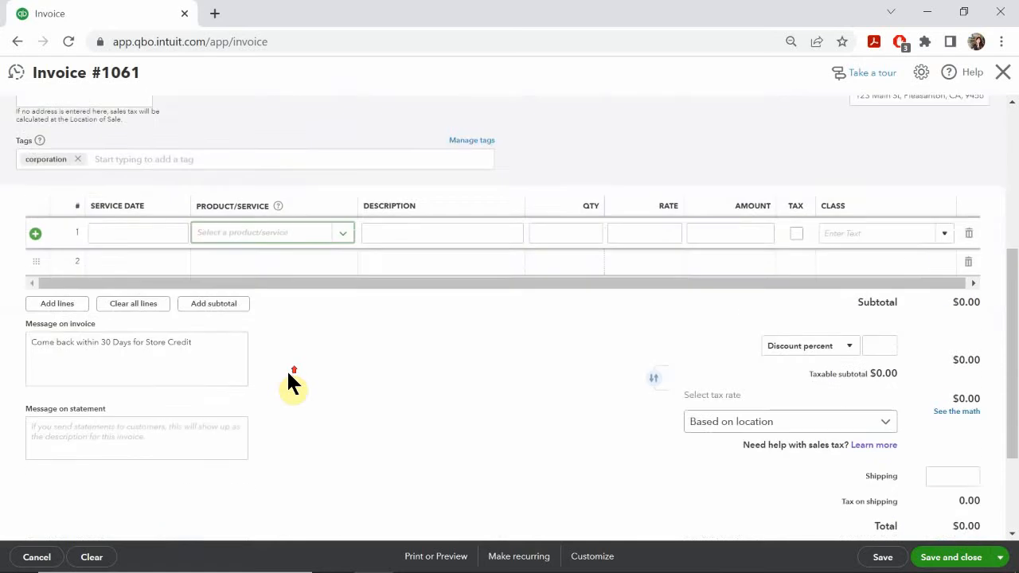
{"action": "scroll", "coordinate": [288, 373], "scroll_direction": "up", "scroll_amount": 4}
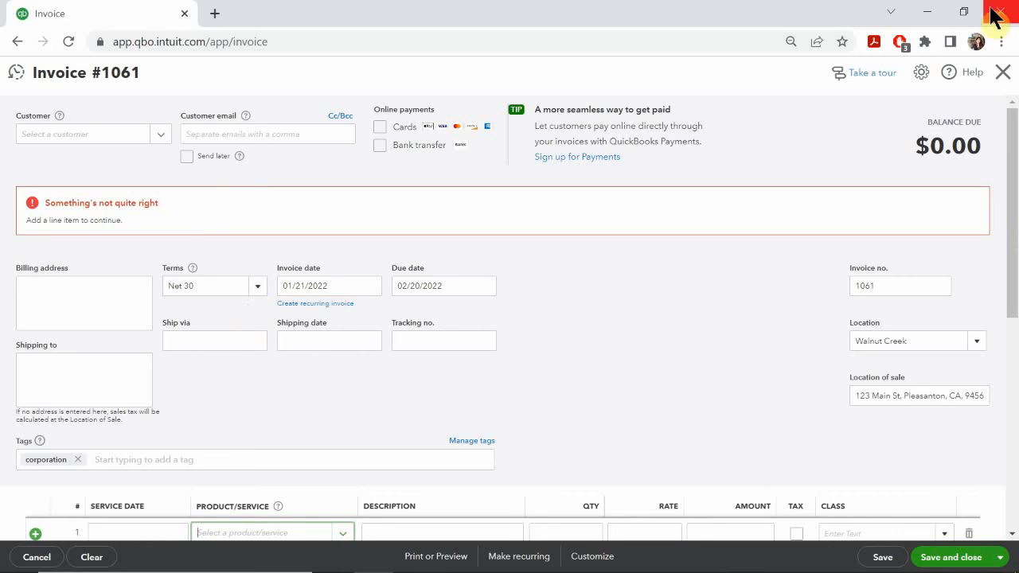
Leave the blank invoice without saving and review the invoices and sales receipts listed under Sales Transactions.
{"action": "left_click", "coordinate": [1004, 72]}
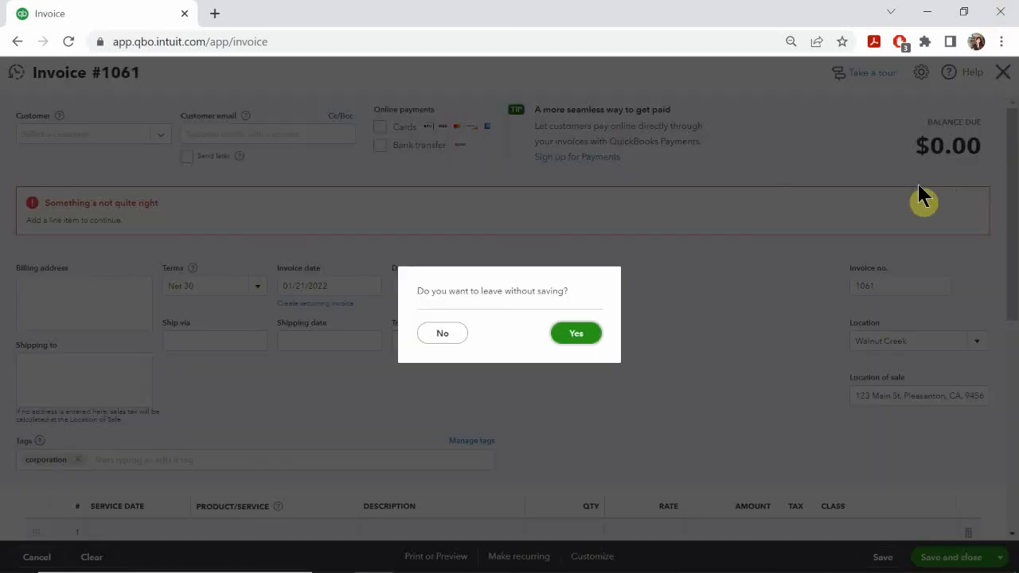
{"action": "left_click", "coordinate": [574, 335]}
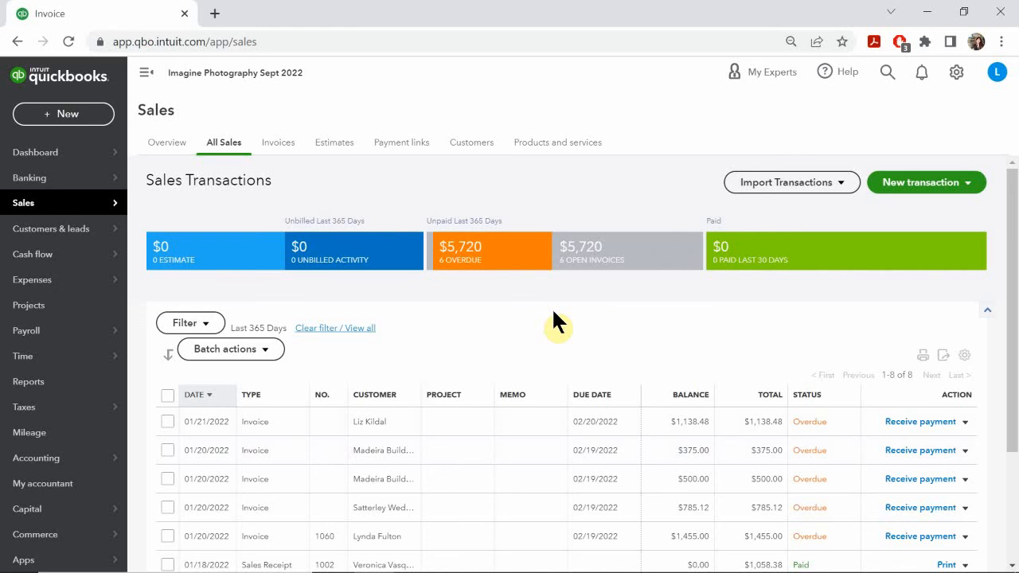
{"action": "scroll", "coordinate": [554, 318], "scroll_direction": "down", "scroll_amount": 2}
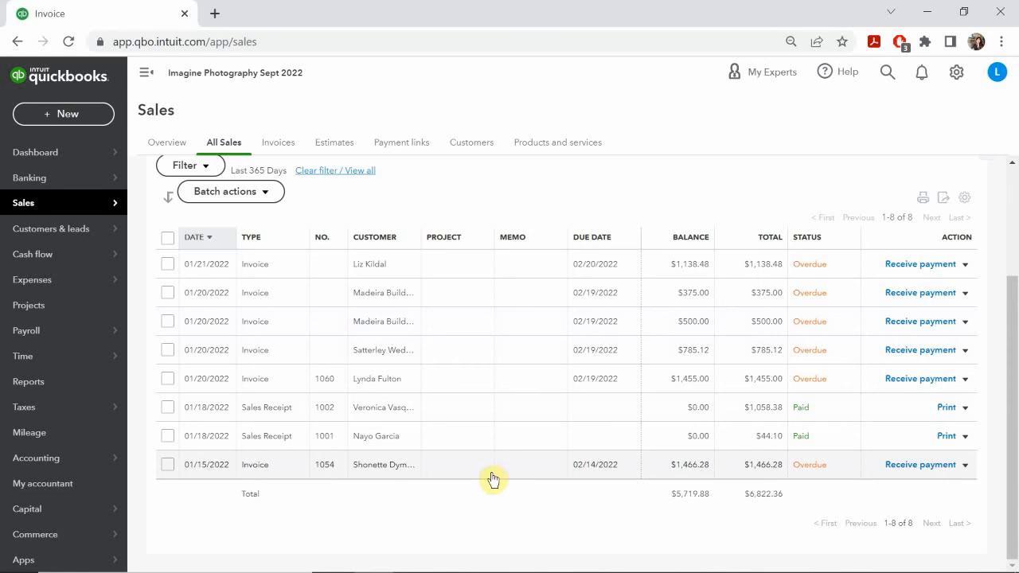
{"action": "scroll", "coordinate": [493, 474], "scroll_direction": "up", "scroll_amount": 3}
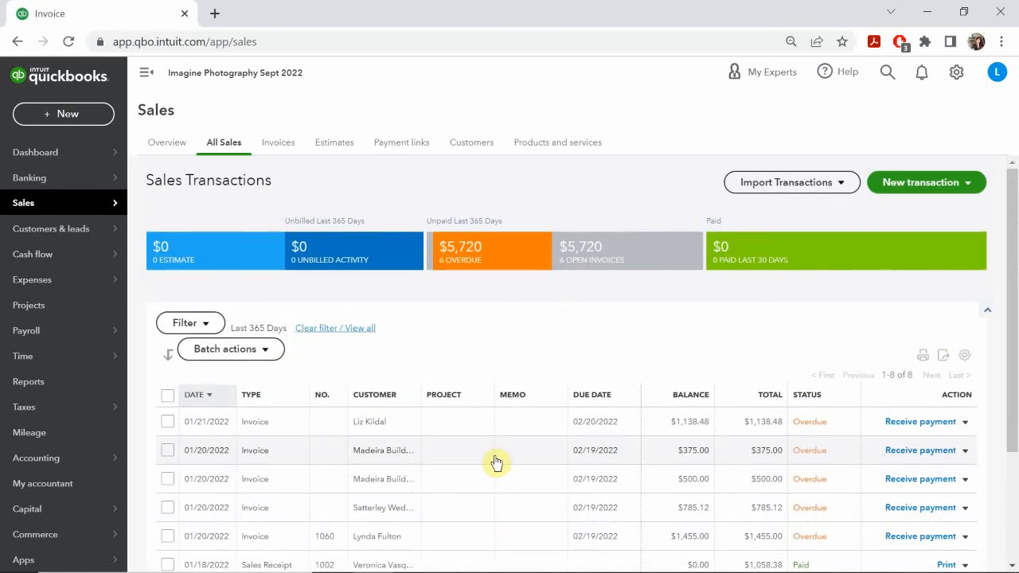
{"action": "scroll", "coordinate": [495, 463], "scroll_direction": "down", "scroll_amount": 2}
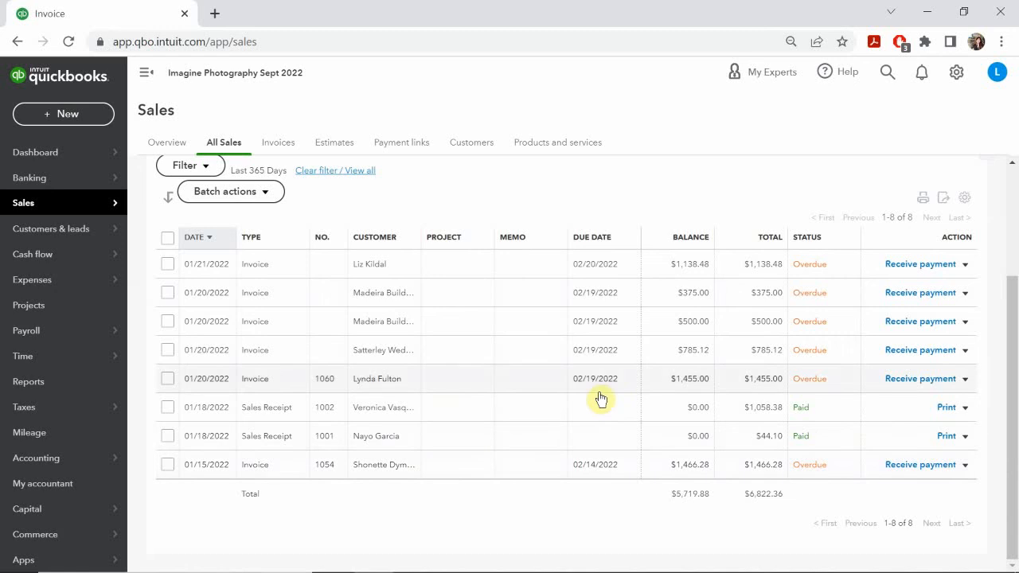
{"action": "scroll", "coordinate": [593, 406], "scroll_direction": "up", "scroll_amount": 2}
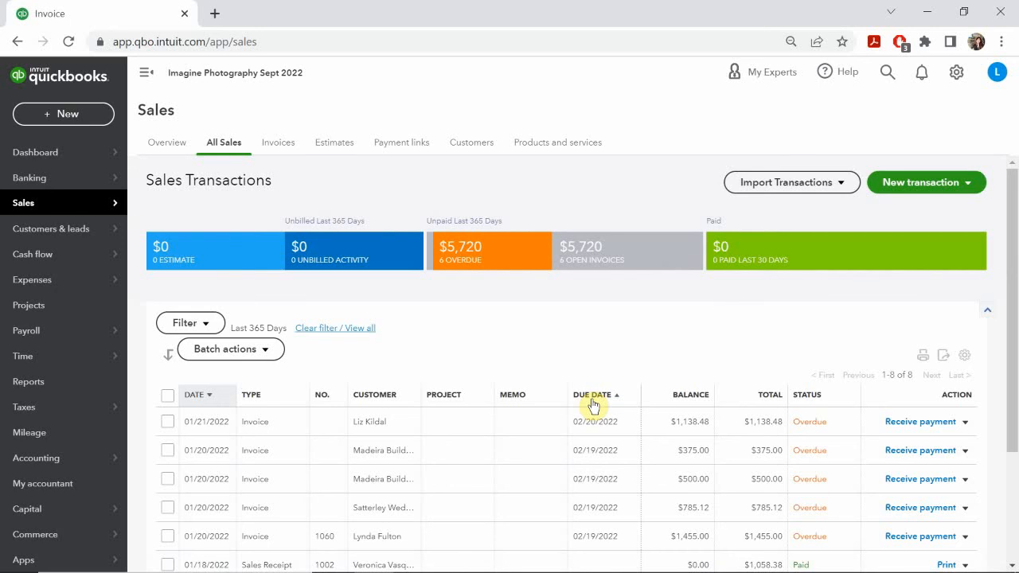
{"action": "scroll", "coordinate": [603, 402], "scroll_direction": "down", "scroll_amount": 1}
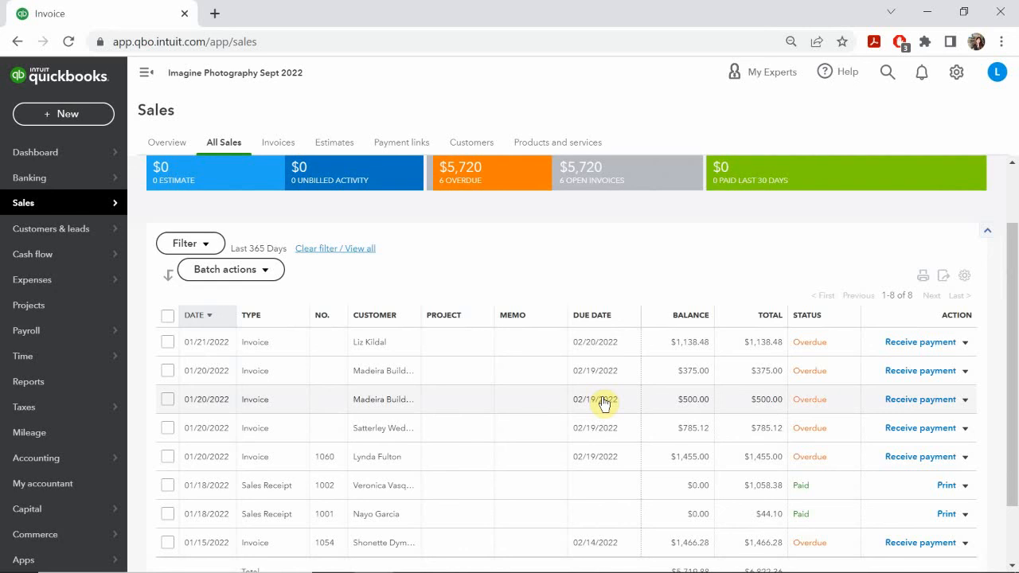
{"action": "scroll", "coordinate": [602, 405], "scroll_direction": "down", "scroll_amount": 1}
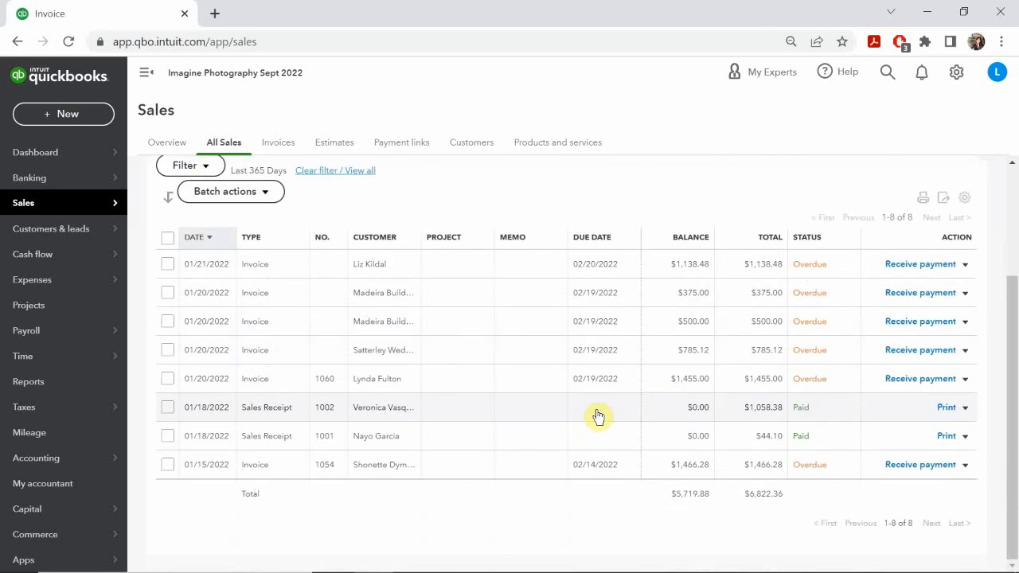
{"action": "left_click", "coordinate": [60, 116]}
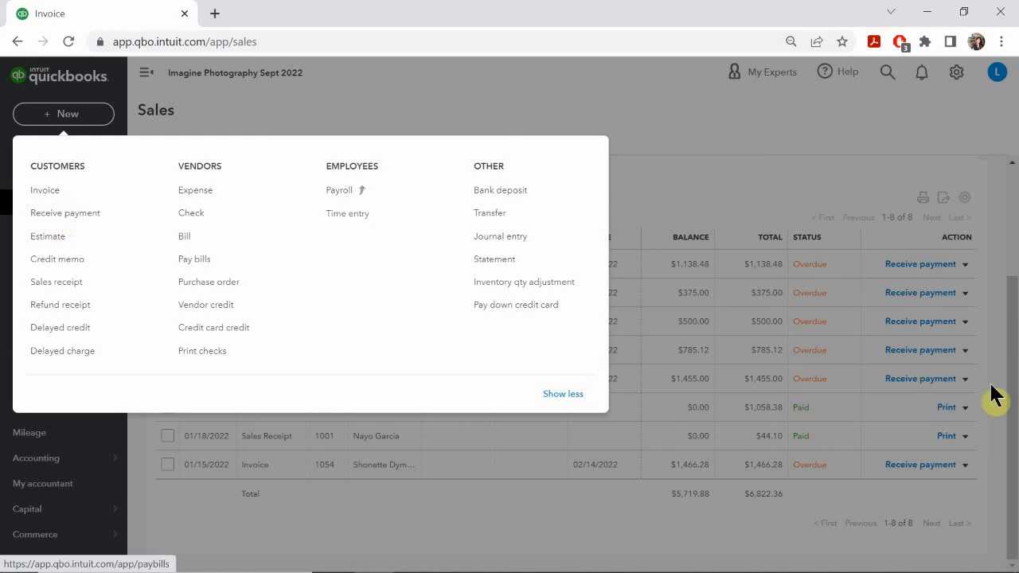
{"action": "left_click", "coordinate": [780, 171]}
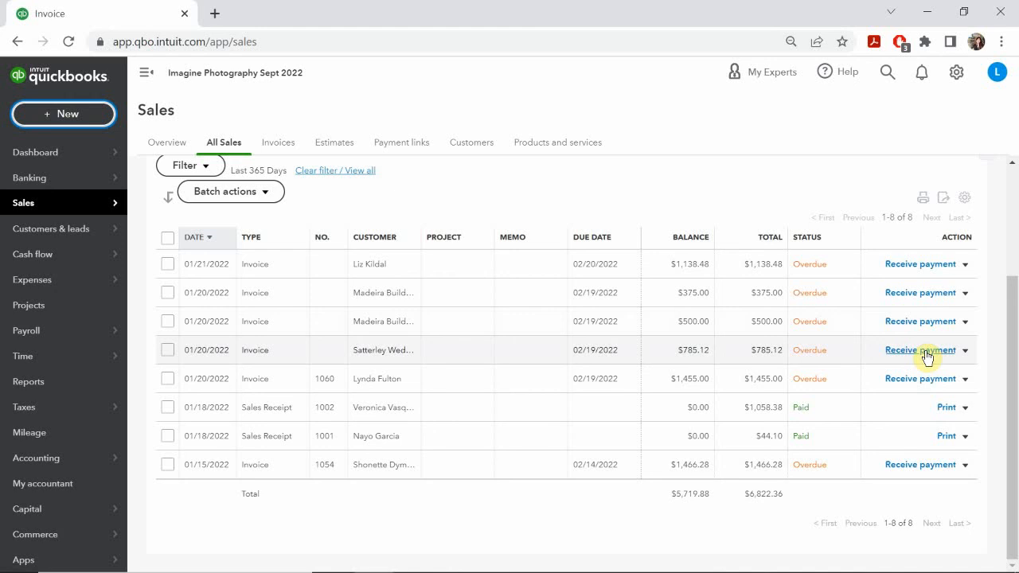
{"action": "scroll", "coordinate": [996, 185], "scroll_direction": "up", "scroll_amount": 2}
{"action": "left_click", "coordinate": [974, 185]}
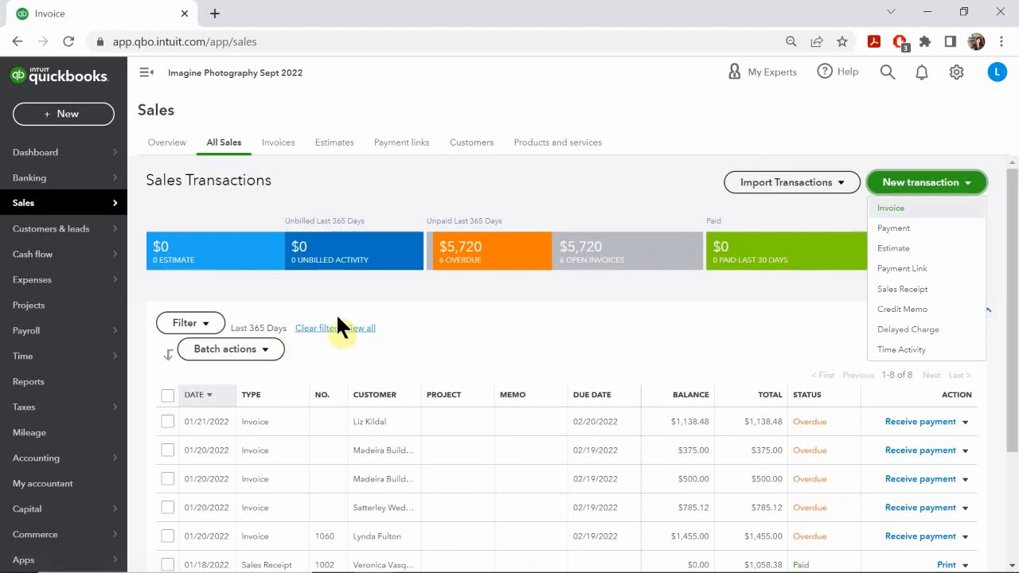
{"action": "scroll", "coordinate": [374, 387], "scroll_direction": "down", "scroll_amount": 2}
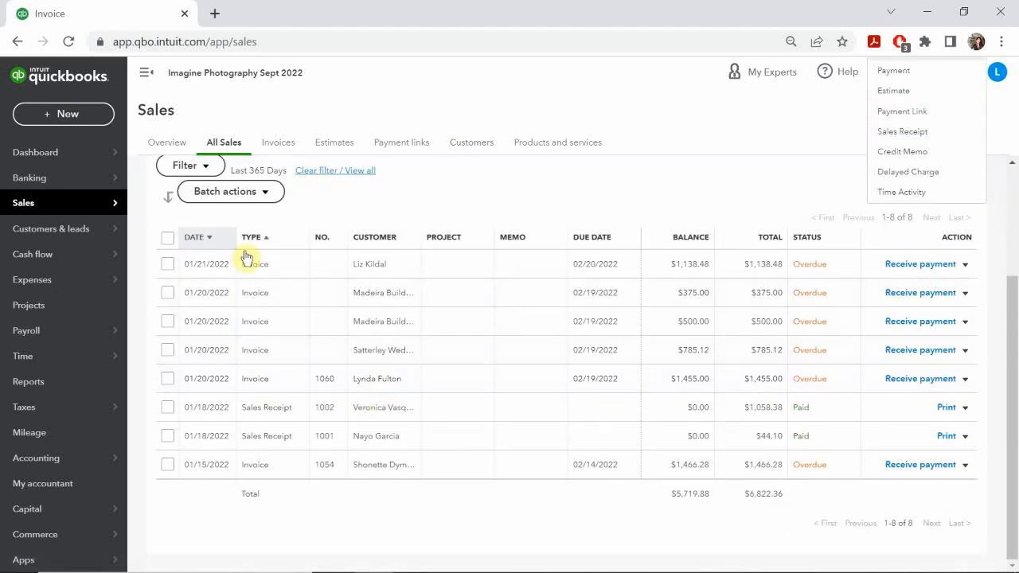
Start a new Receive Payment transaction and bring up the Receive Payments #1 slide in PowerPoint.
{"action": "left_click", "coordinate": [84, 119]}
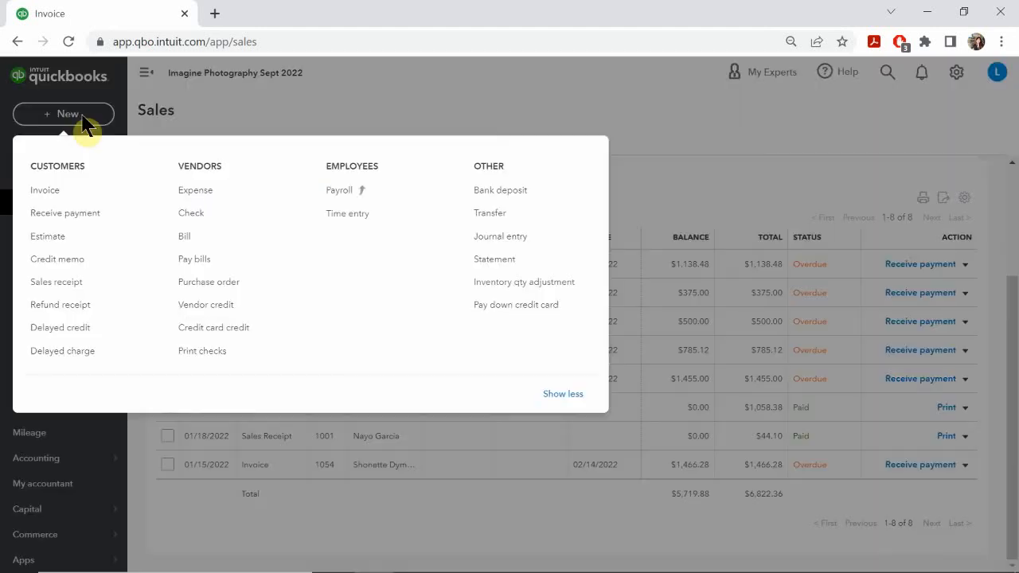
{"action": "left_click", "coordinate": [43, 216]}
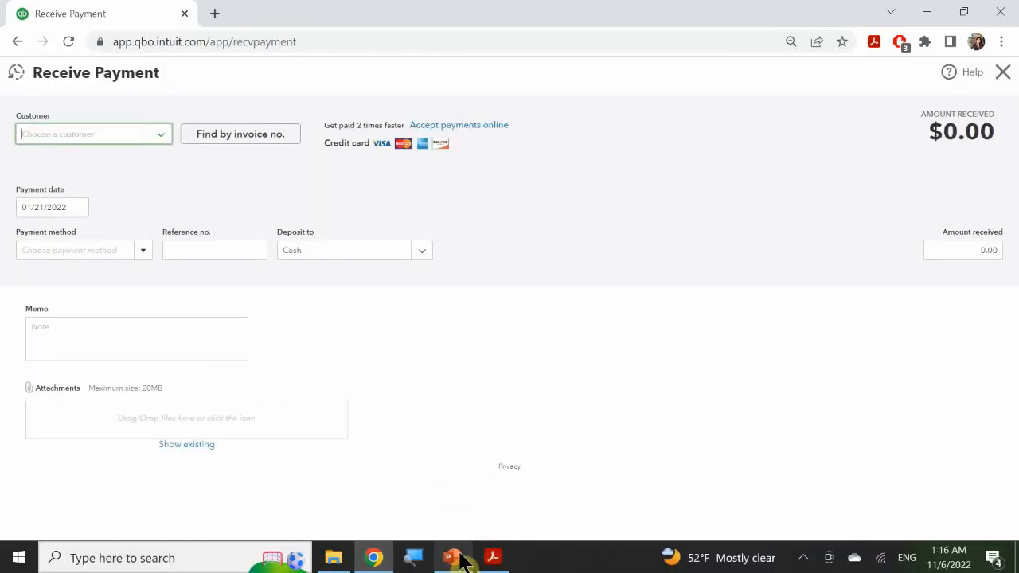
{"action": "mouse_move", "coordinate": [463, 560]}
{"action": "left_click", "coordinate": [477, 522]}
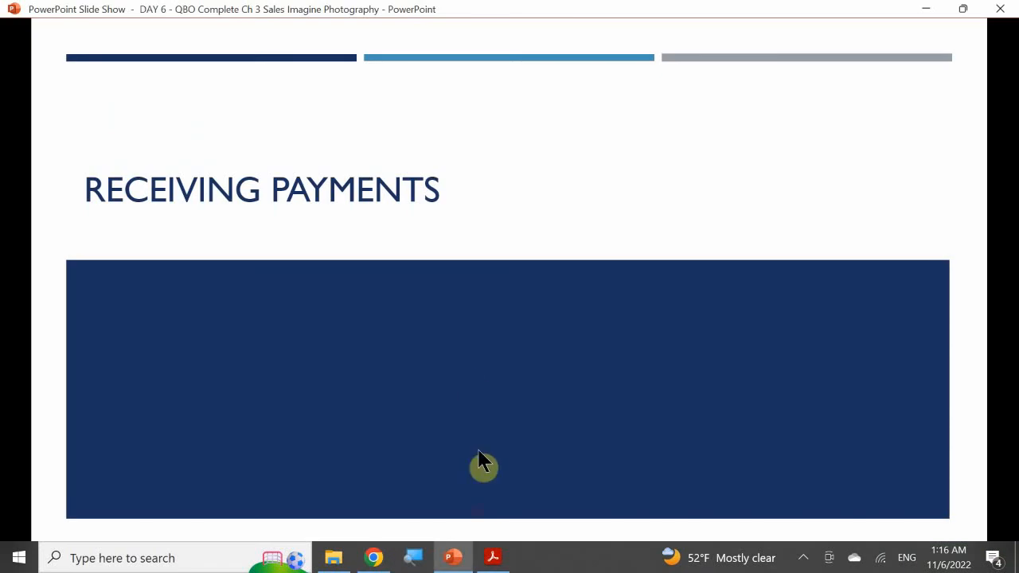
{"action": "left_click", "coordinate": [477, 430]}
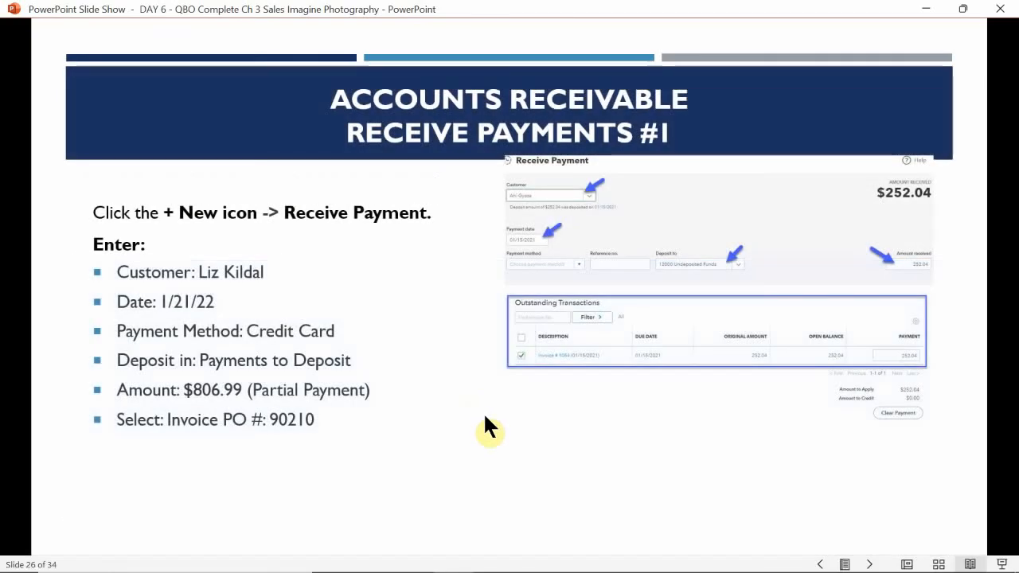
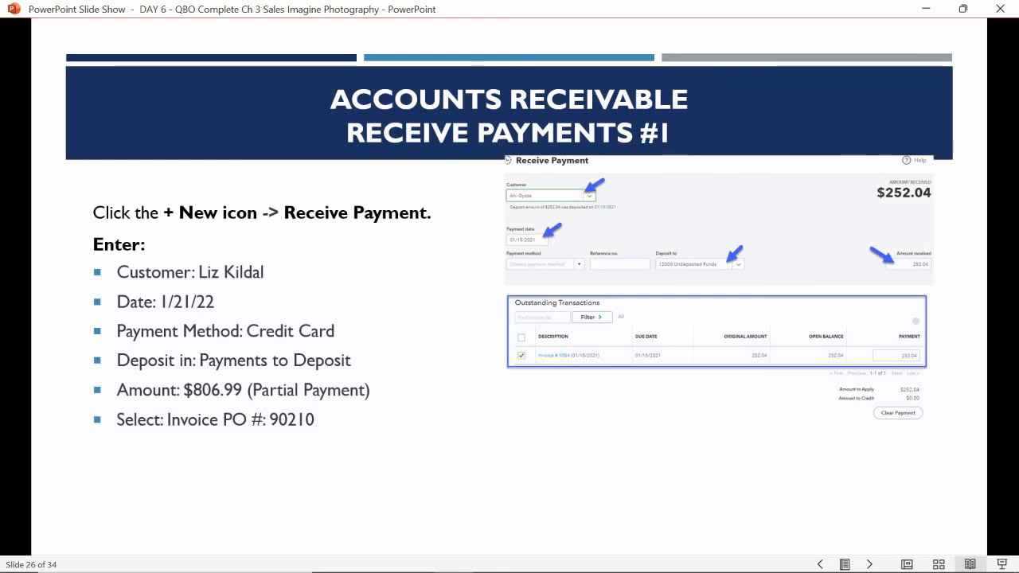
Switch to the Receive Payment form in QuickBooks Online, choose the slide's customer and select the outstanding 01/21/2022 invoice for payment.
{"action": "mouse_move", "coordinate": [432, 553]}
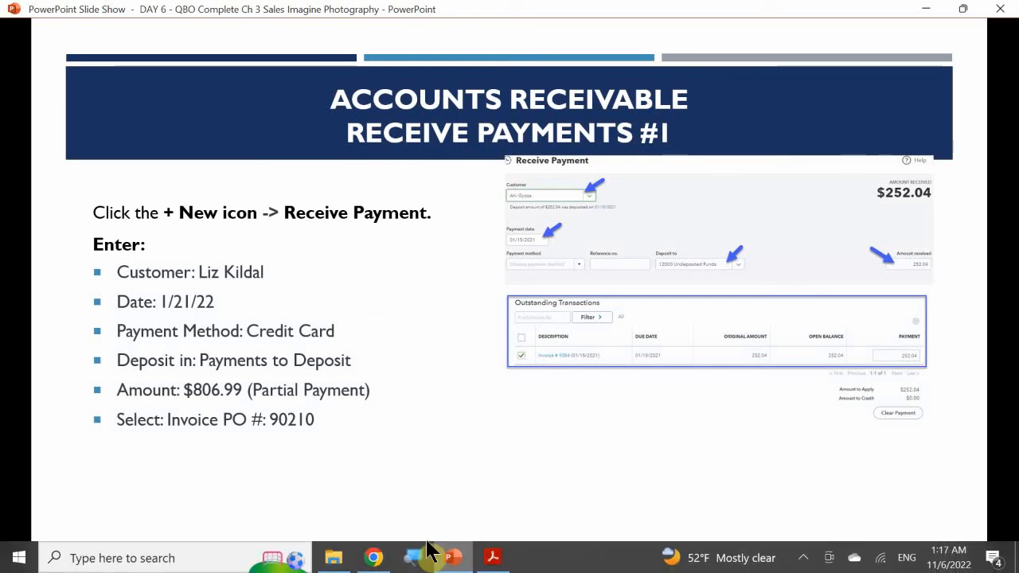
{"action": "left_click", "coordinate": [370, 558]}
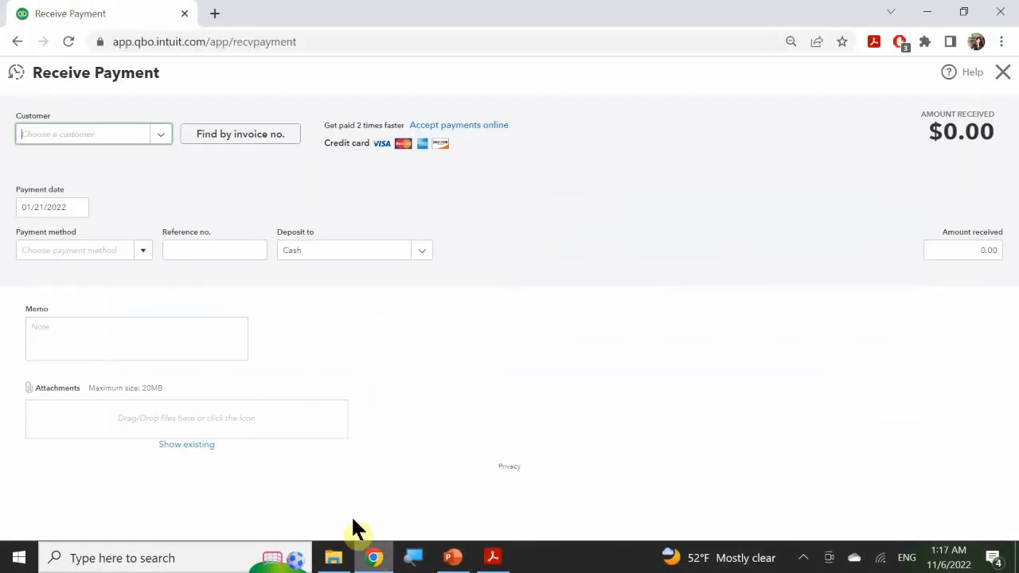
{"action": "left_click", "coordinate": [111, 136]}
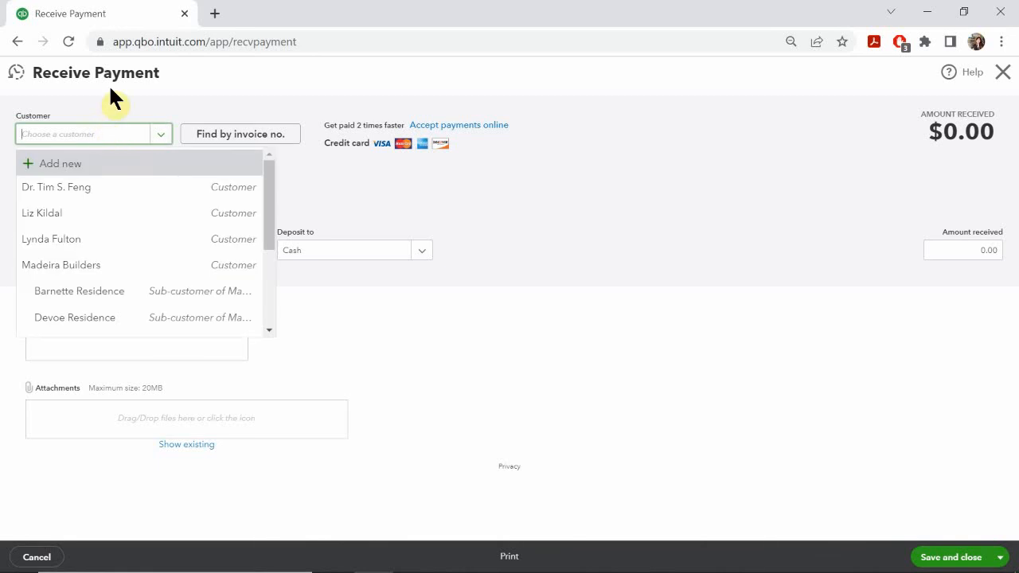
{"action": "type", "text": ";"}
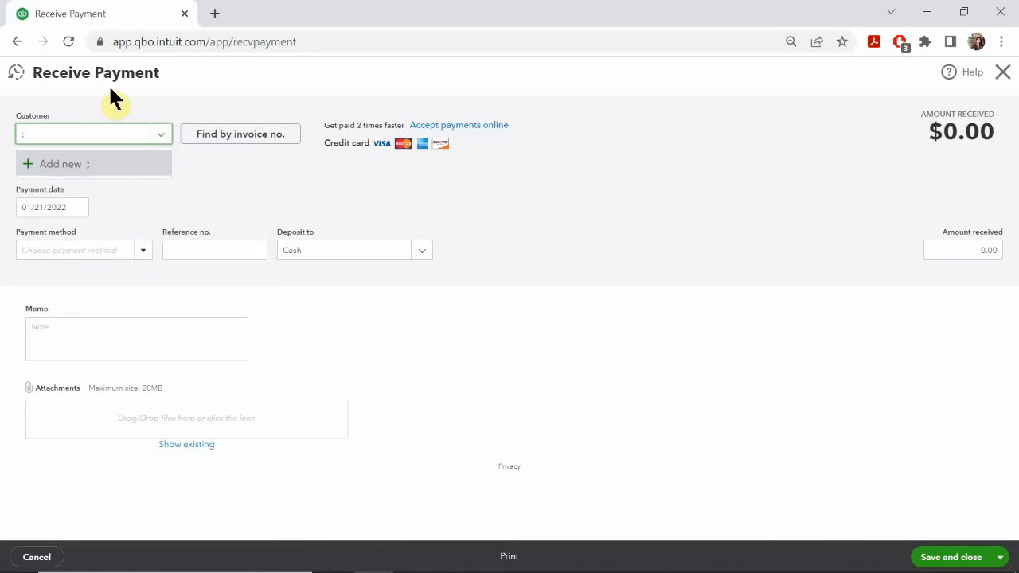
{"action": "key", "text": "BackSpace"}
{"action": "type", "text": "l"}
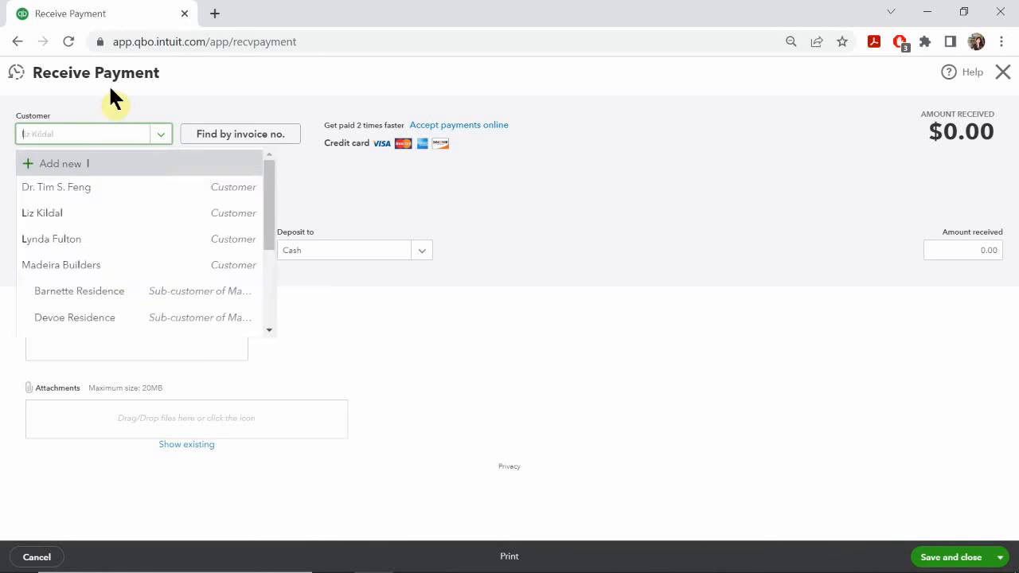
{"action": "type", "text": "iz"}
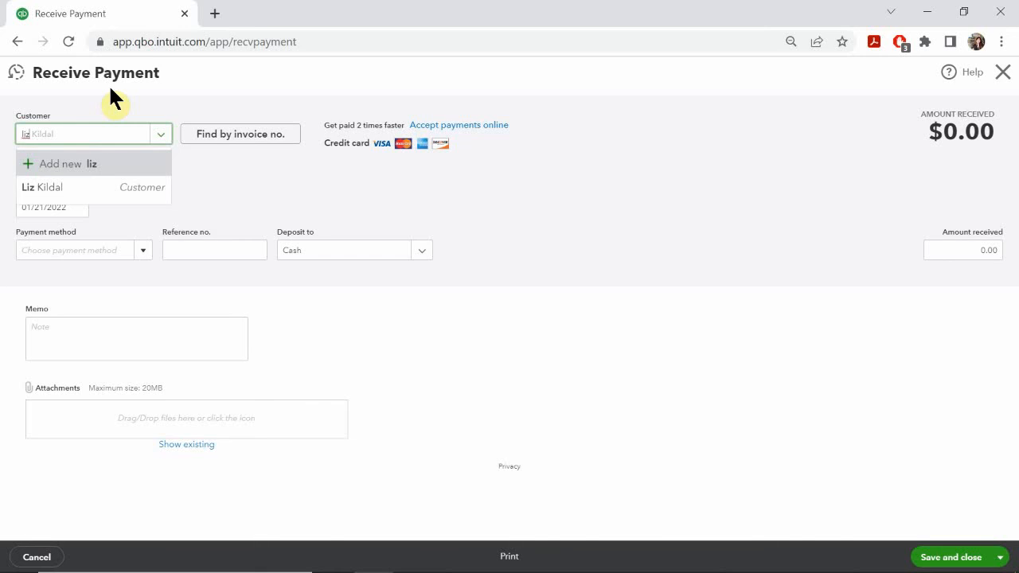
{"action": "left_click", "coordinate": [39, 191]}
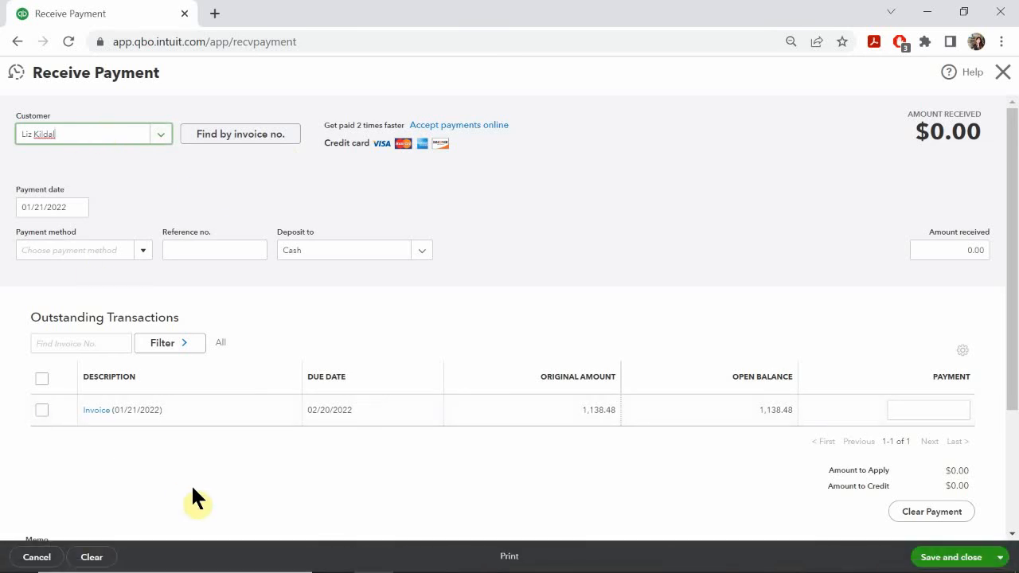
{"action": "left_click", "coordinate": [42, 409]}
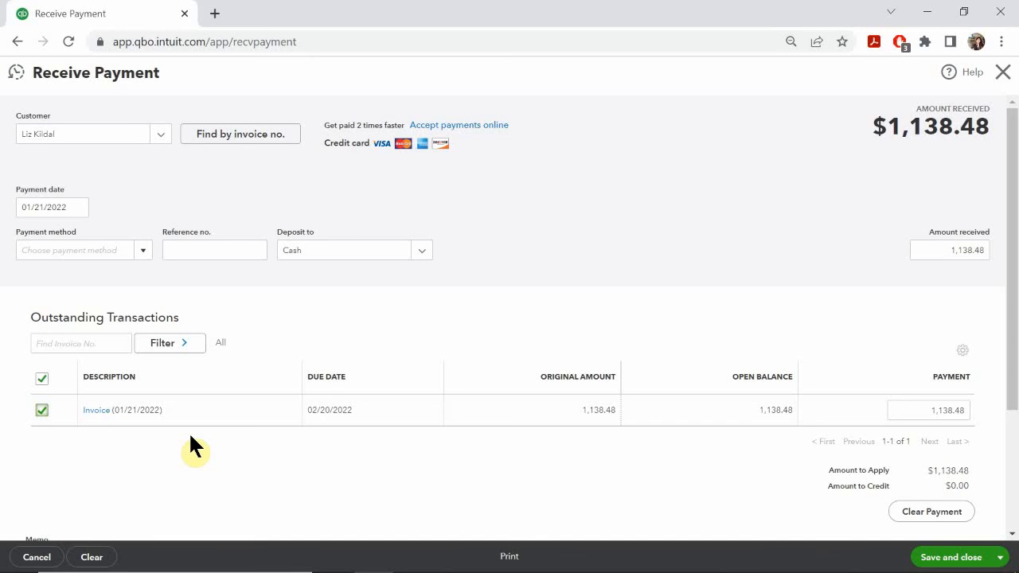
Set the payment method to Credit Card and the deposit account to Payments to Deposit.
{"action": "left_click", "coordinate": [70, 249]}
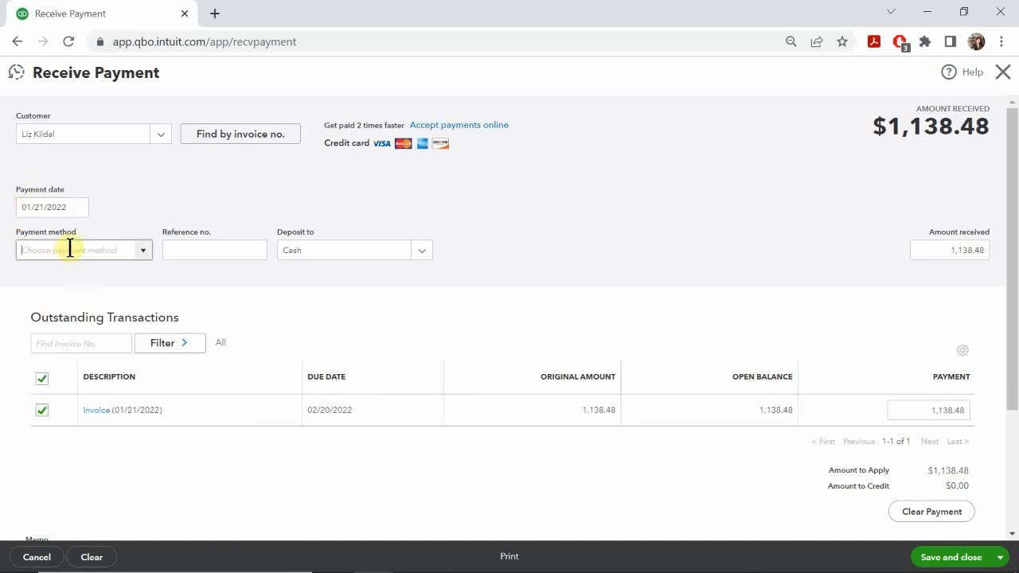
{"action": "left_click", "coordinate": [145, 253]}
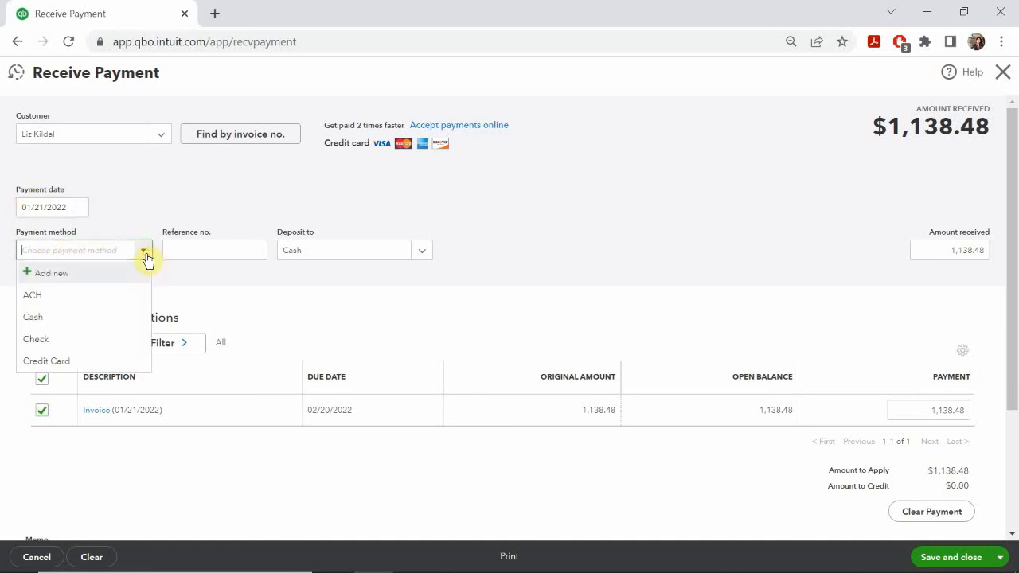
{"action": "left_click", "coordinate": [64, 359]}
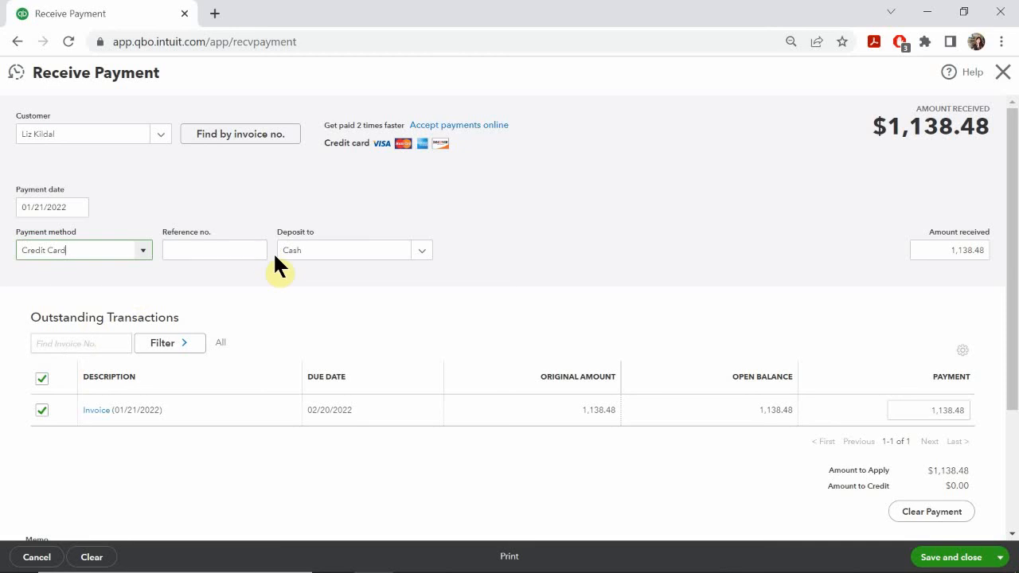
{"action": "left_click", "coordinate": [360, 258]}
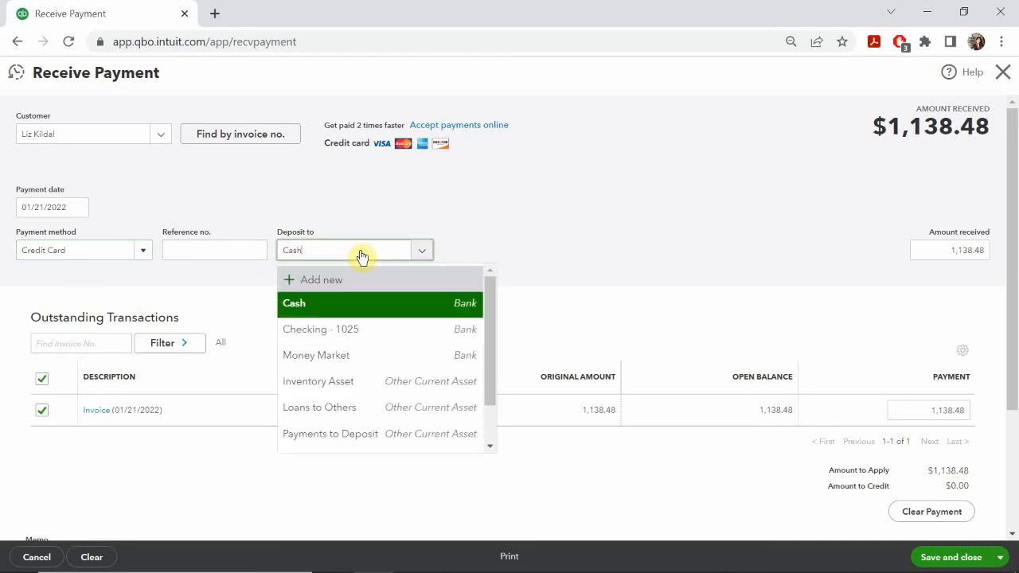
{"action": "key", "text": "BackSpace"}
{"action": "key", "text": "BackSpace"}
{"action": "key", "text": "BackSpace"}
{"action": "key", "text": "BackSpace"}
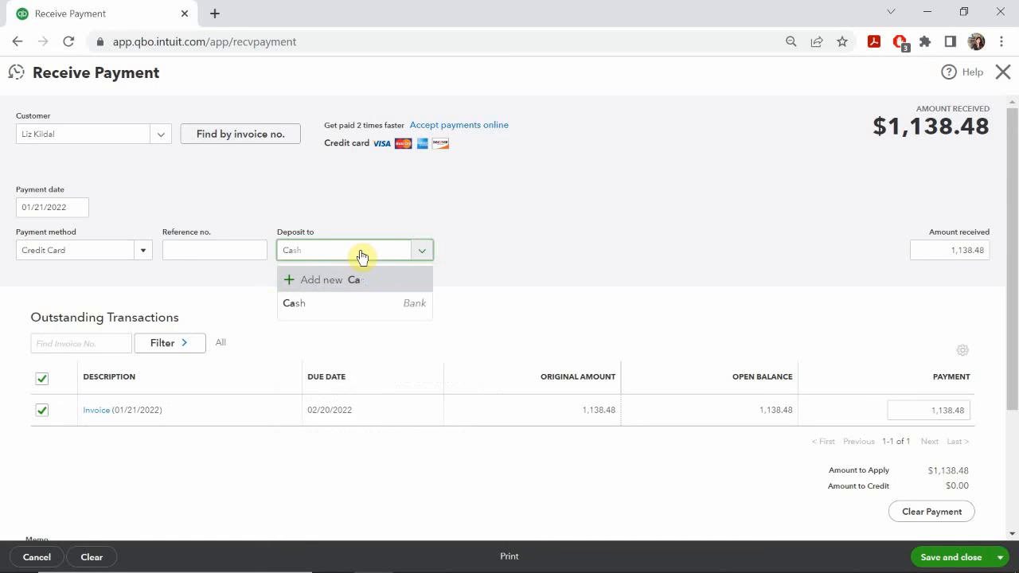
{"action": "type", "text": "de"}
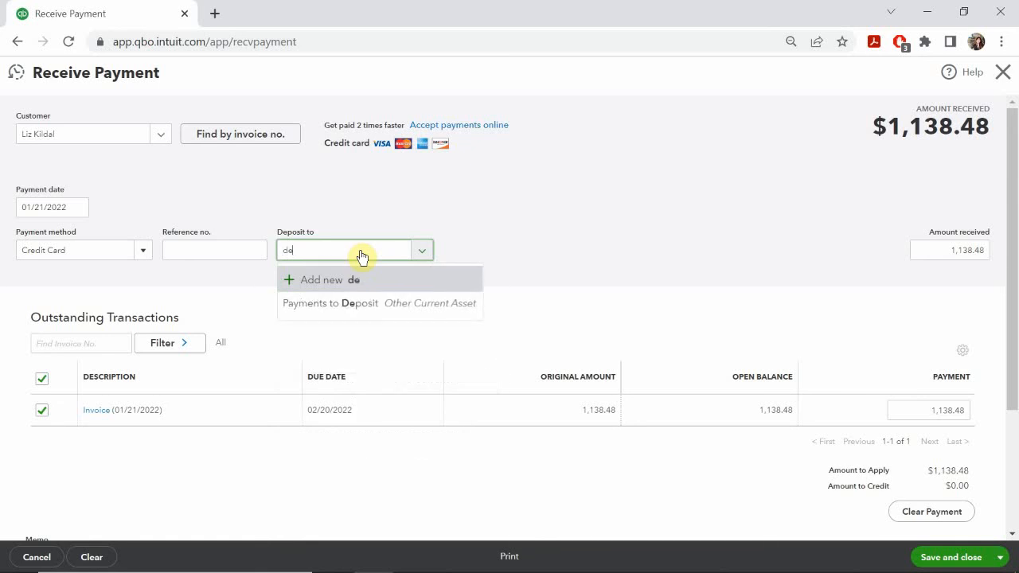
{"action": "left_click", "coordinate": [343, 305]}
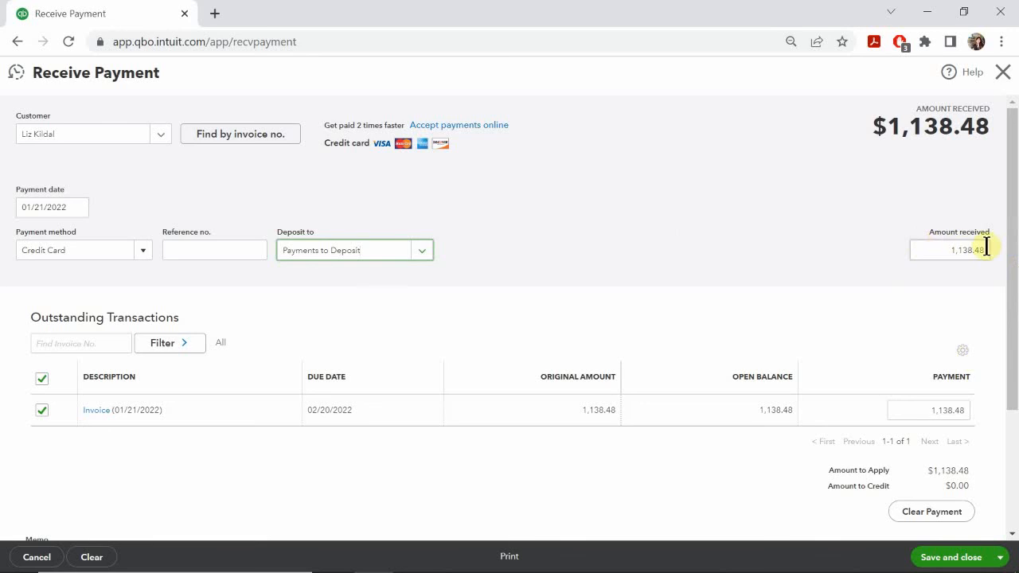
Check the partial payment amount on the PowerPoint slide and set the amount received to 806.99.
{"action": "left_click", "coordinate": [939, 250]}
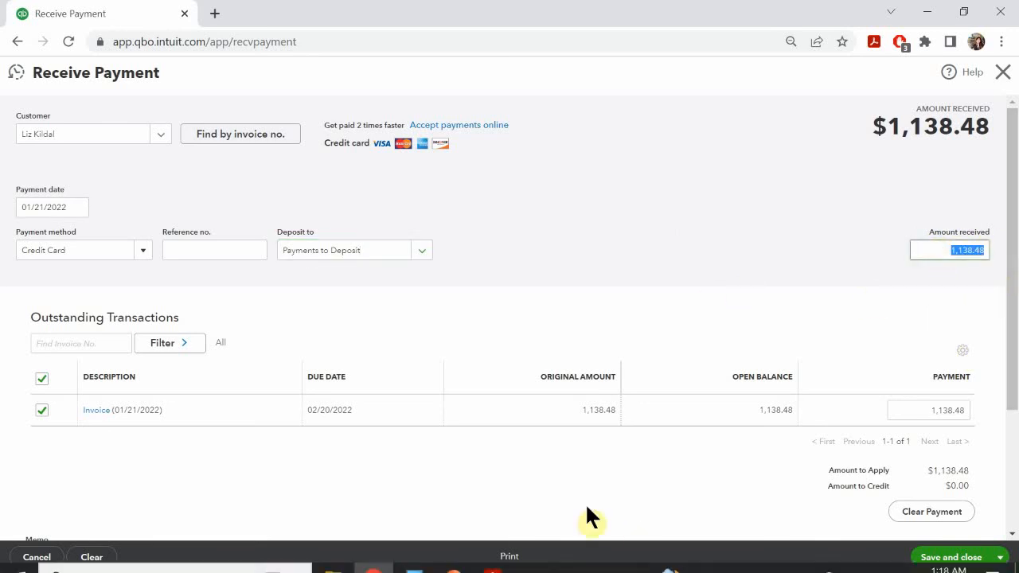
{"action": "mouse_move", "coordinate": [494, 558]}
{"action": "mouse_move", "coordinate": [458, 557]}
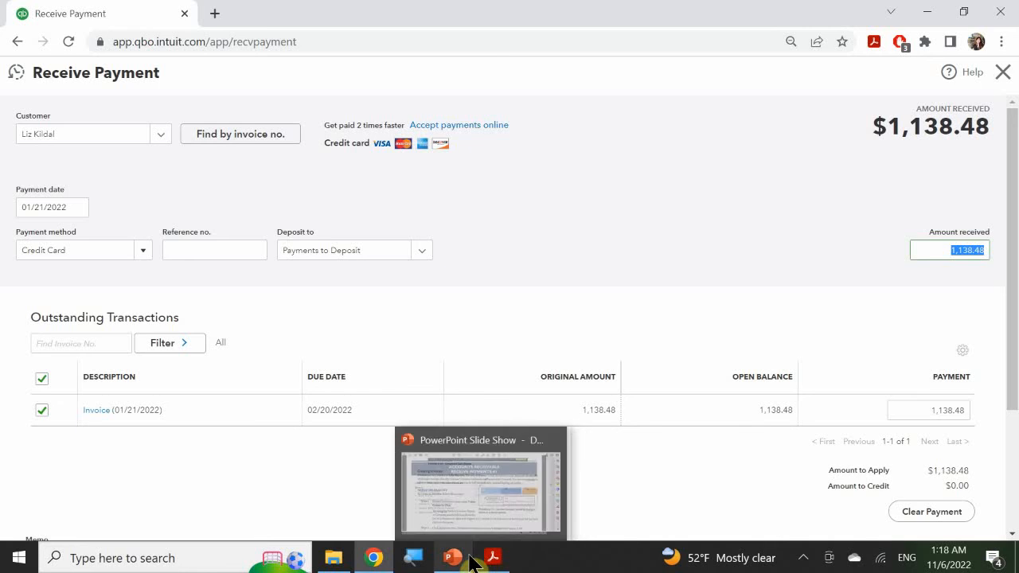
{"action": "left_click", "coordinate": [457, 464]}
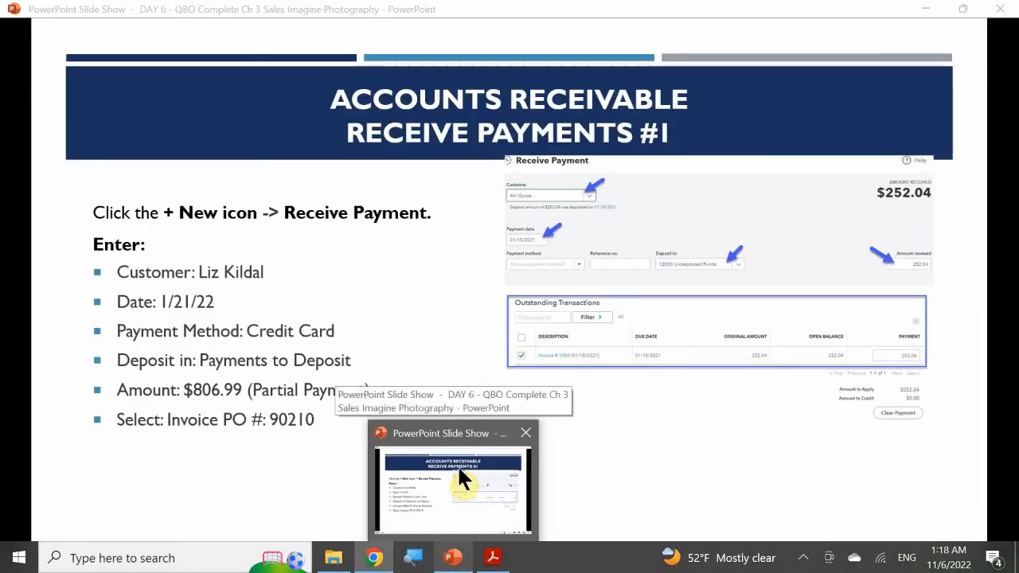
{"action": "key", "text": "alt+Tab"}
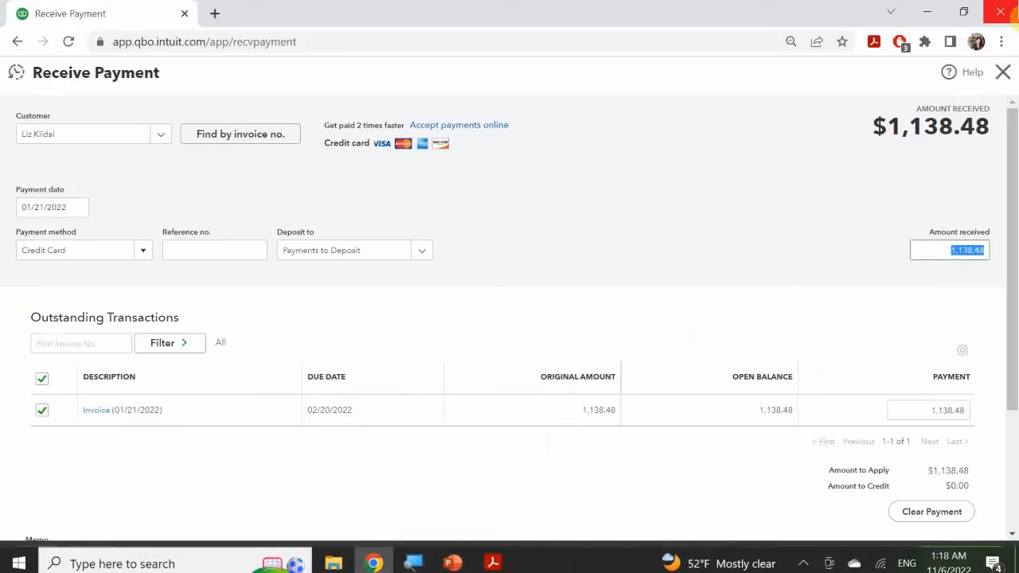
{"action": "type", "text": "806.99"}
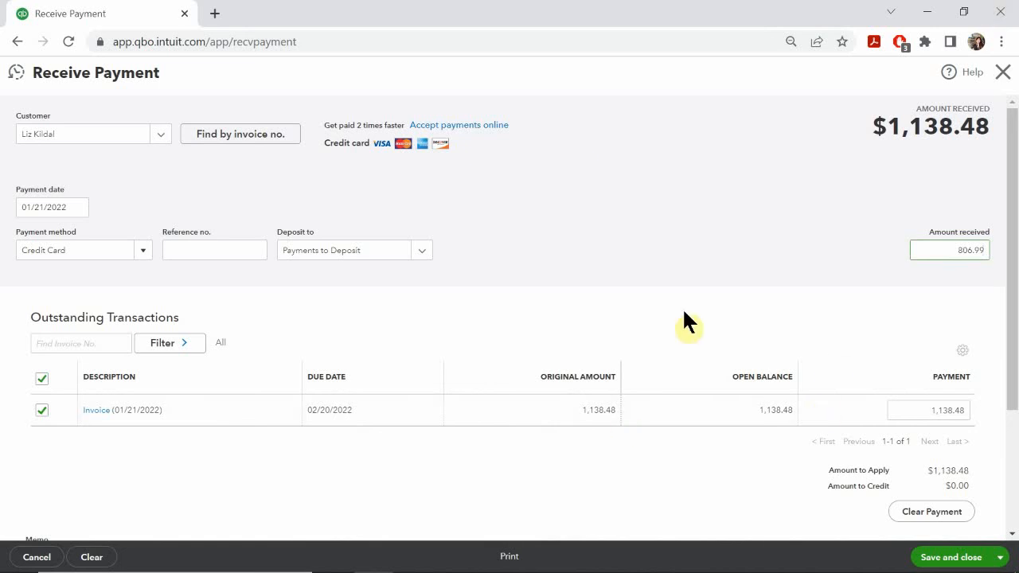
{"action": "mouse_move", "coordinate": [430, 567]}
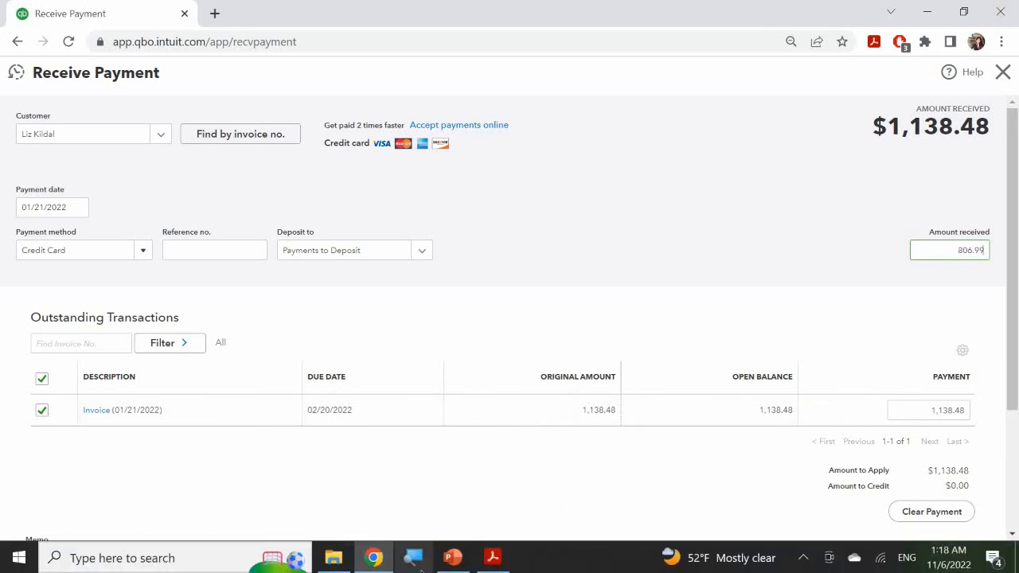
{"action": "mouse_move", "coordinate": [468, 561]}
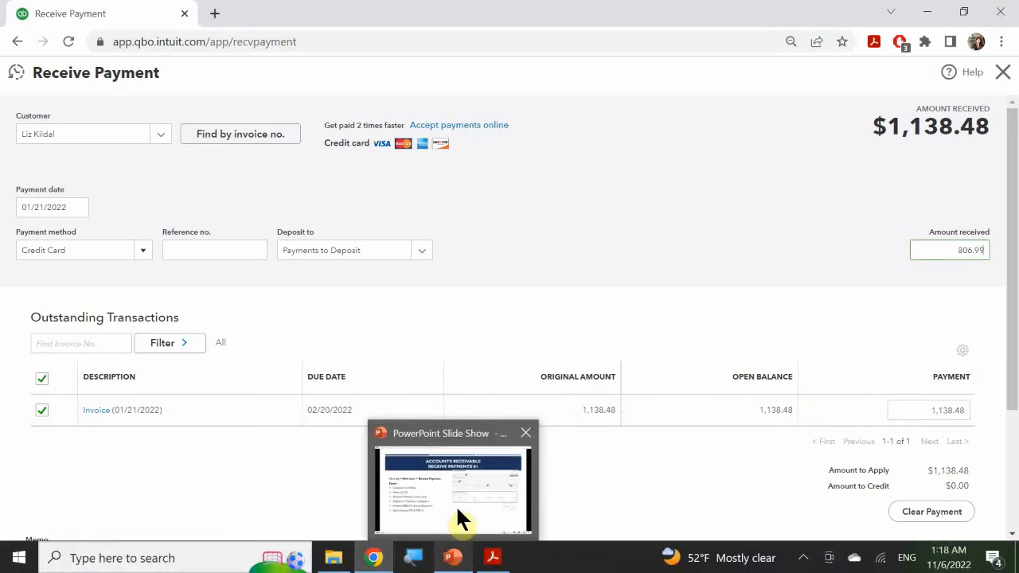
{"action": "mouse_move", "coordinate": [456, 503]}
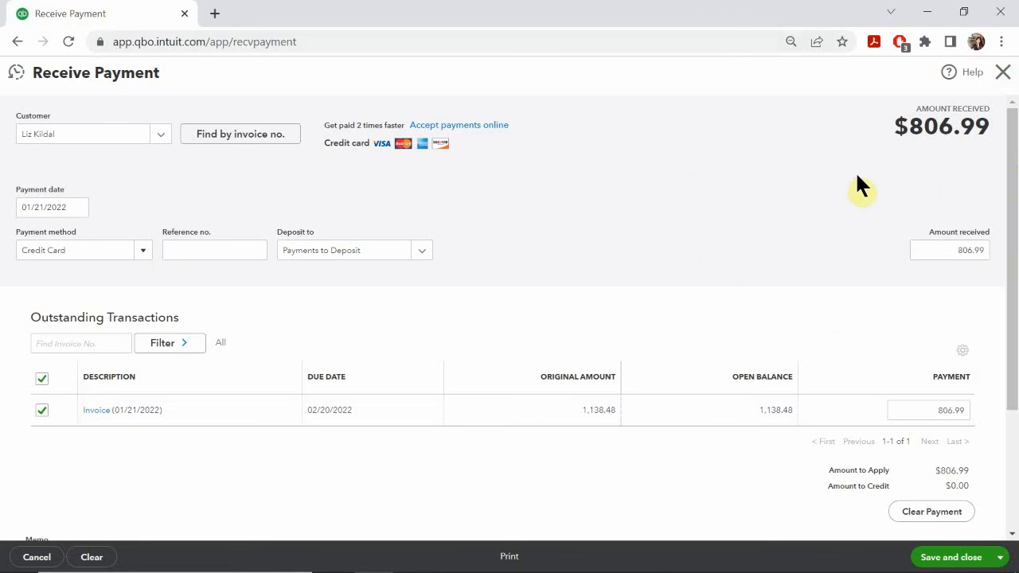
Review the payment's outstanding transaction and amount to apply, and save and close the payment.
{"action": "scroll", "coordinate": [872, 255], "scroll_direction": "down", "scroll_amount": 1}
{"action": "scroll", "coordinate": [873, 263], "scroll_direction": "down", "scroll_amount": 2}
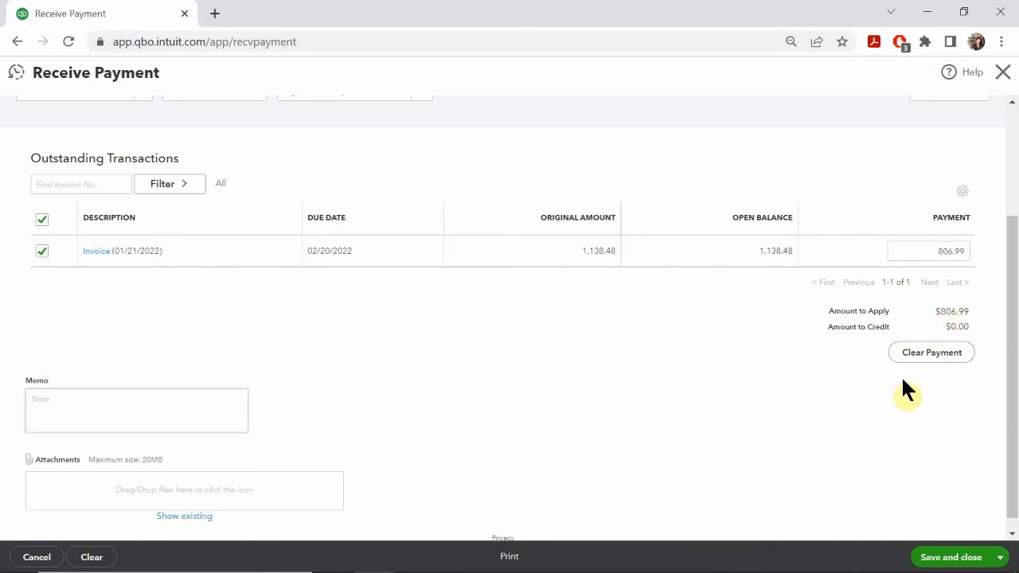
{"action": "scroll", "coordinate": [902, 379], "scroll_direction": "down", "scroll_amount": 1}
{"action": "scroll", "coordinate": [891, 407], "scroll_direction": "up", "scroll_amount": 1}
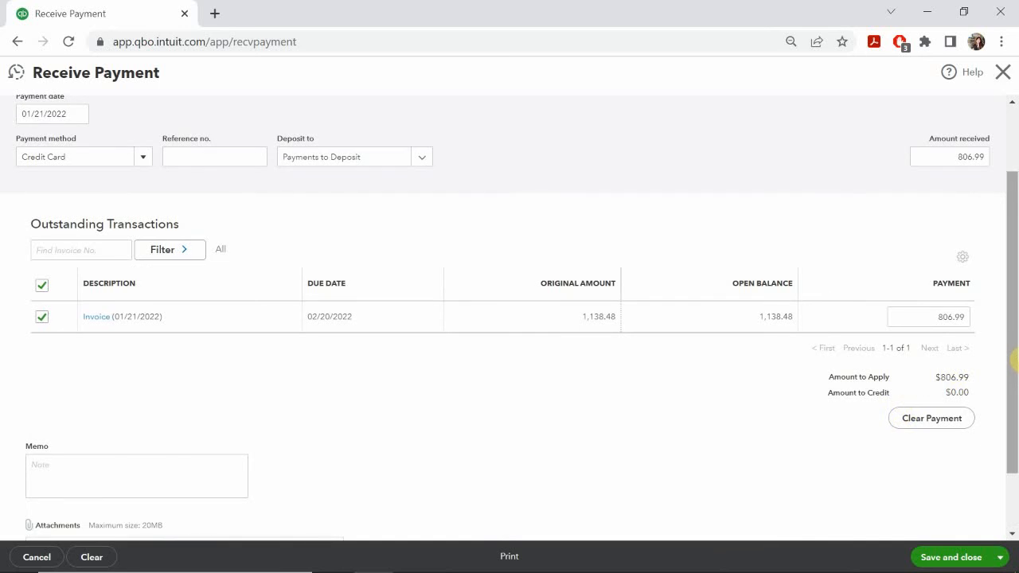
{"action": "scroll", "coordinate": [1015, 350], "scroll_direction": "down", "scroll_amount": 1}
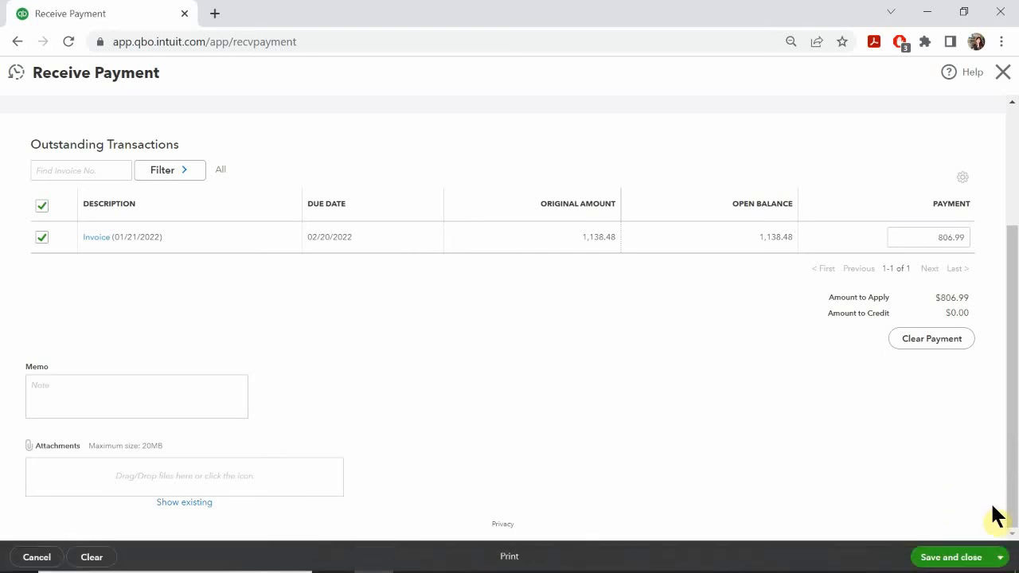
{"action": "left_click", "coordinate": [951, 559]}
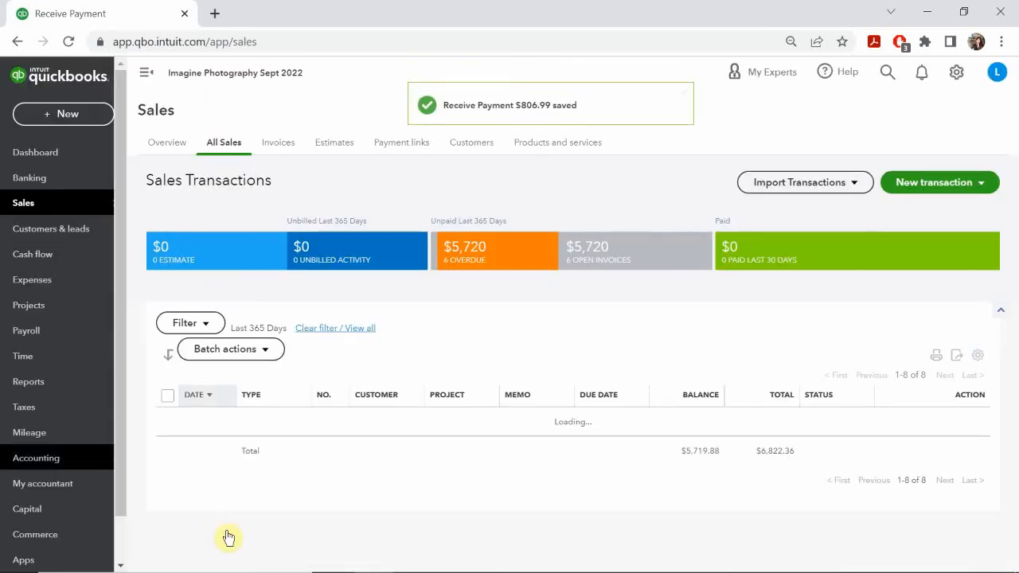
Open the paying customer's 01/21/2022 invoice from Sales Transactions, examine its amount received and balance due, and close it.
{"action": "scroll", "coordinate": [335, 411], "scroll_direction": "down", "scroll_amount": 1}
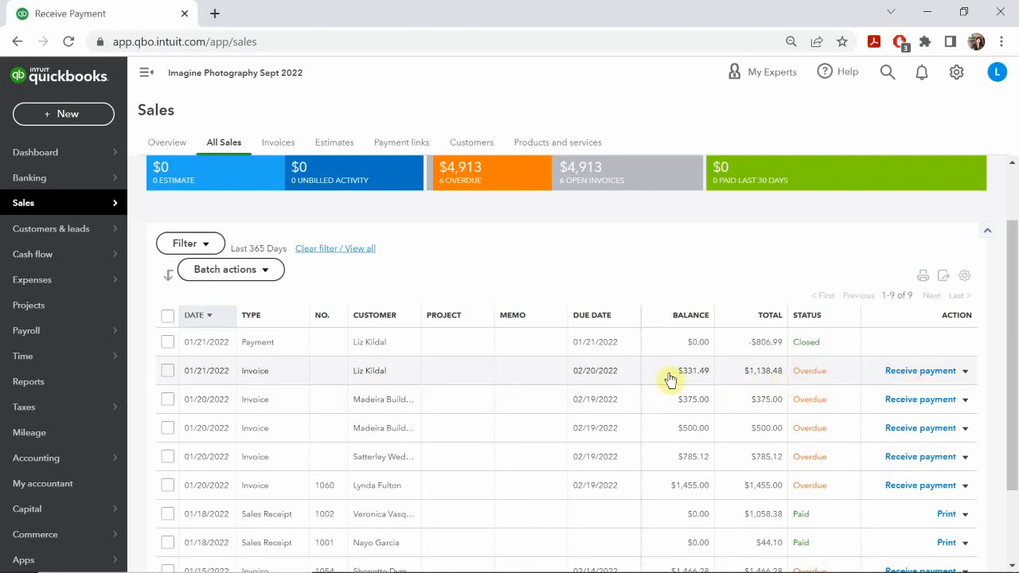
{"action": "left_click", "coordinate": [255, 372]}
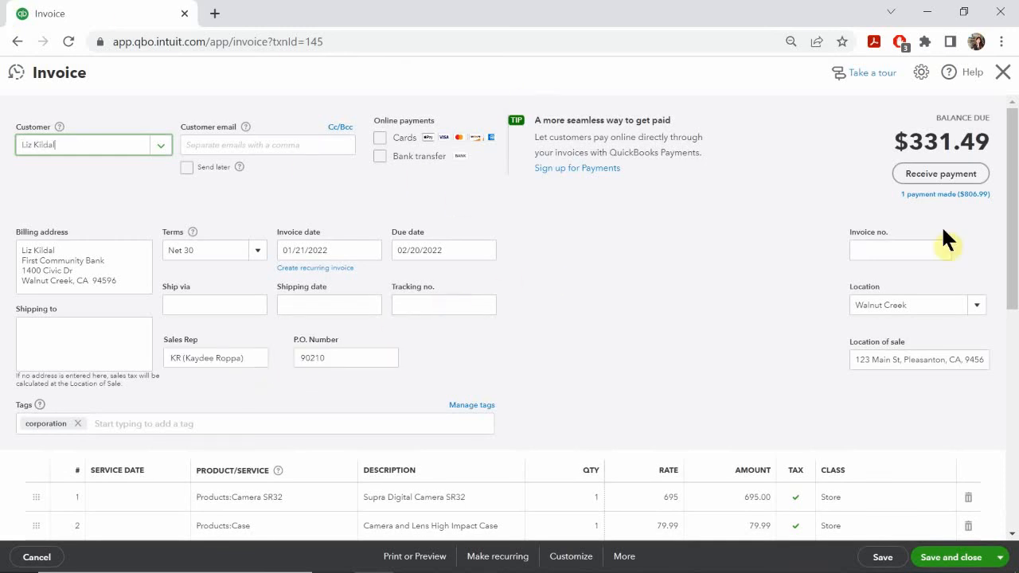
{"action": "scroll", "coordinate": [817, 256], "scroll_direction": "down", "scroll_amount": 6}
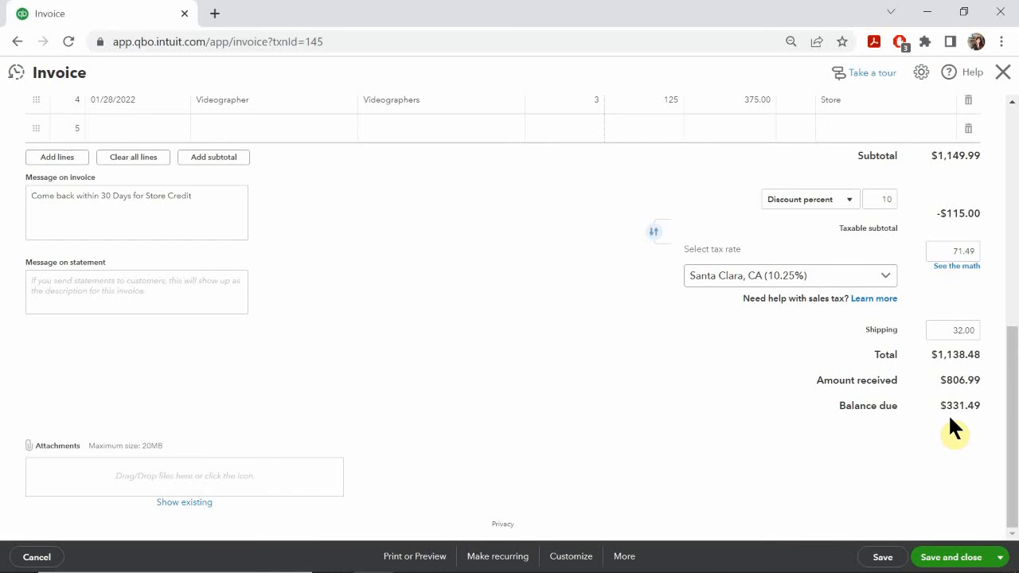
{"action": "scroll", "coordinate": [948, 413], "scroll_direction": "up", "scroll_amount": 10}
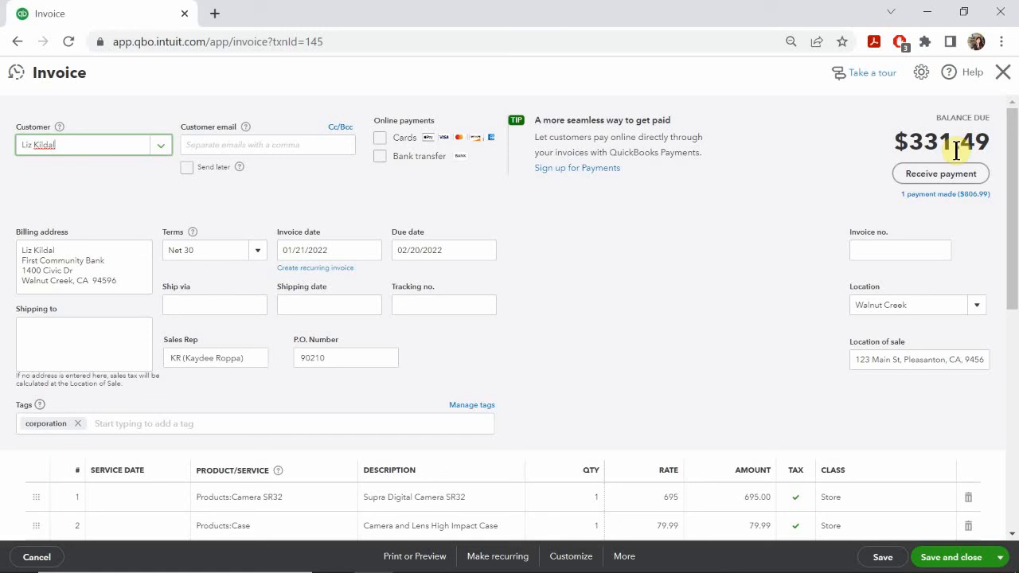
{"action": "left_click", "coordinate": [1000, 74]}
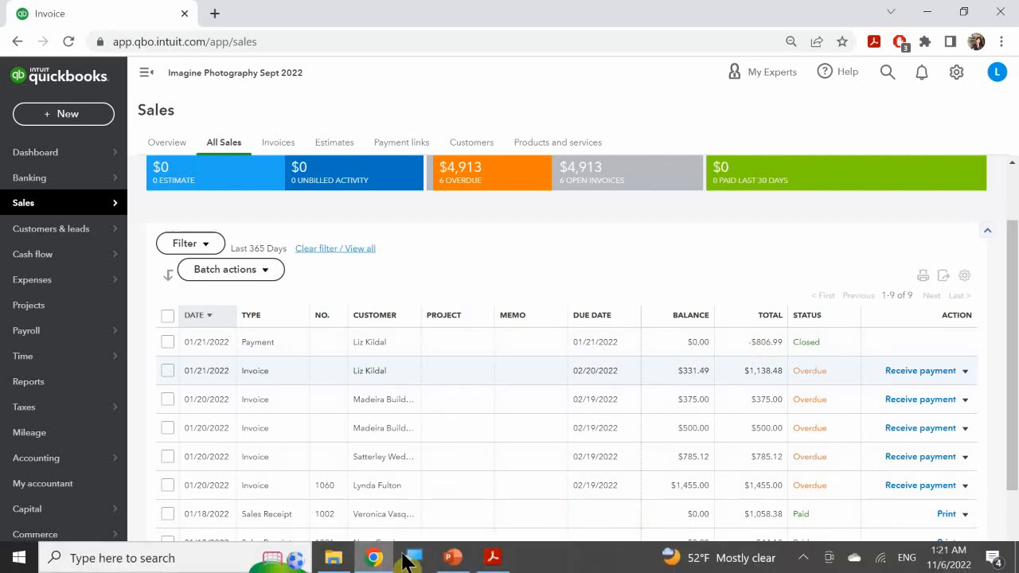
{"action": "mouse_move", "coordinate": [478, 564]}
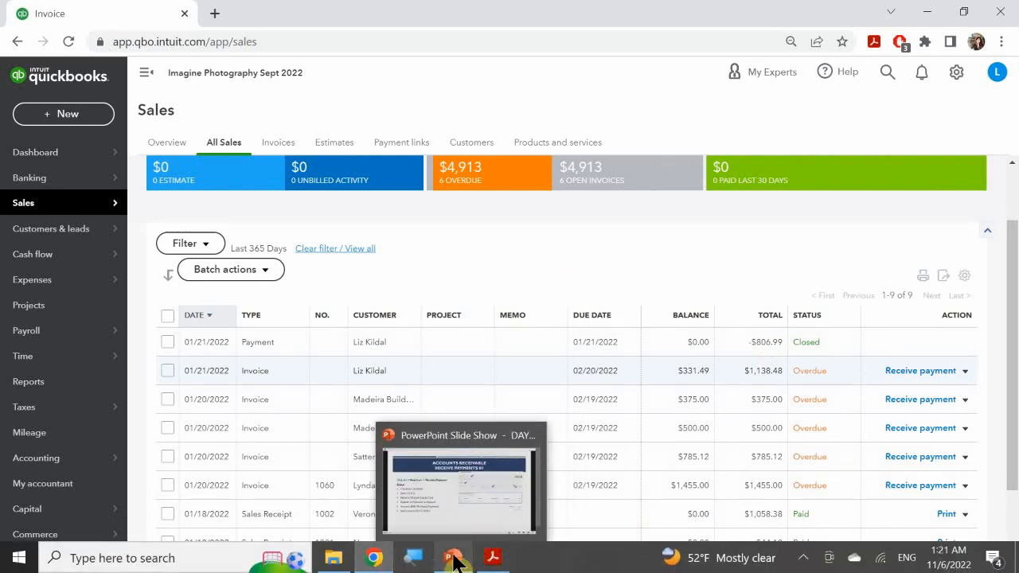
{"action": "mouse_move", "coordinate": [378, 557]}
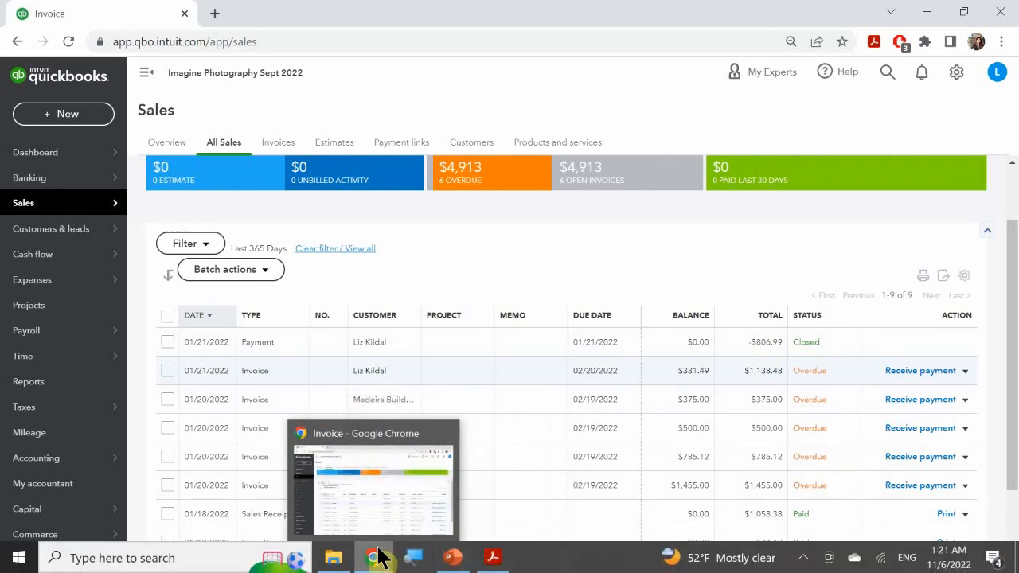
Check the Receive Payments #2 slide in PowerPoint, and start receiving payment for invoice 1060 from the sales list in QuickBooks Online.
{"action": "left_click", "coordinate": [449, 525]}
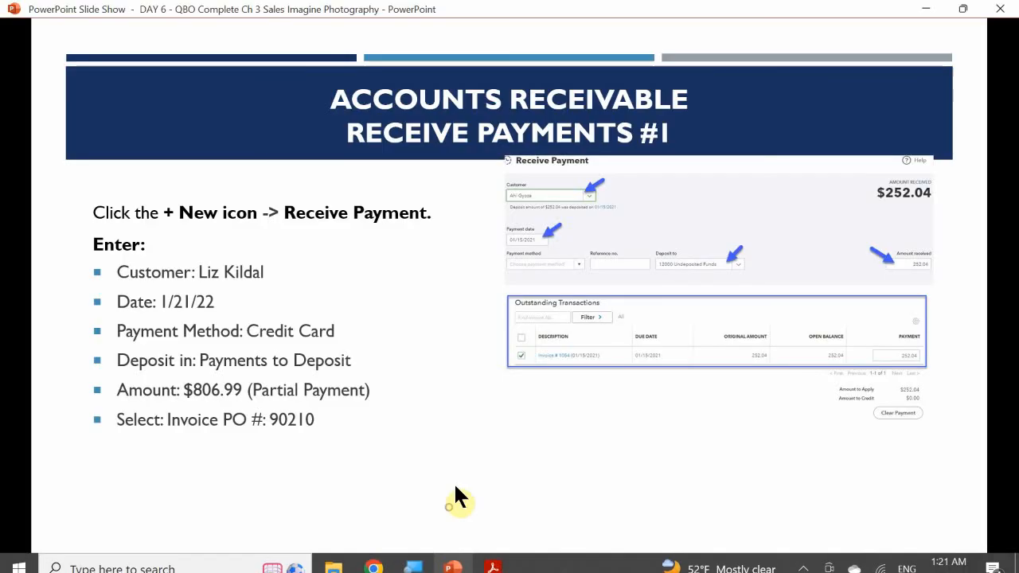
{"action": "left_click", "coordinate": [457, 386]}
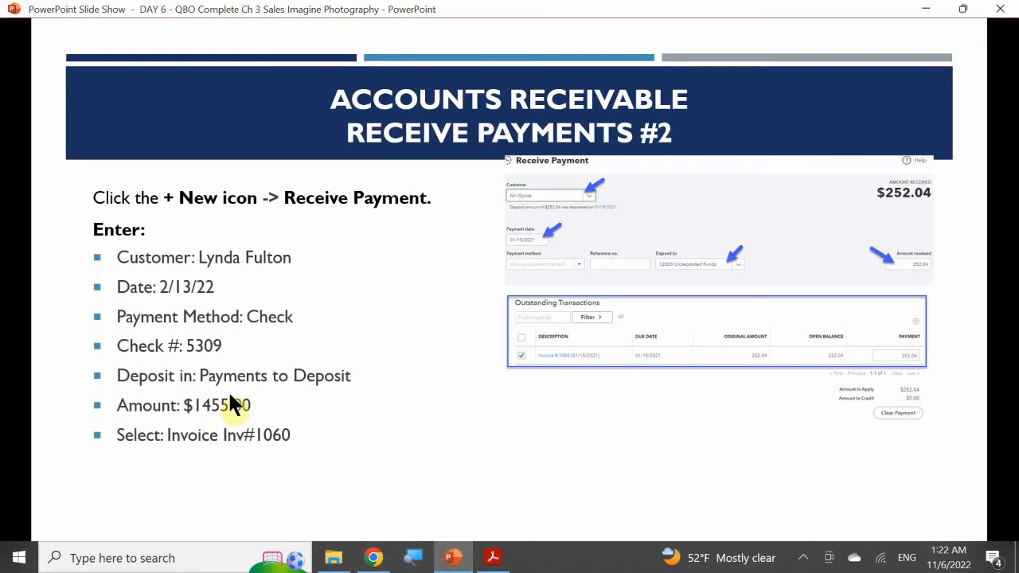
{"action": "left_click", "coordinate": [373, 557]}
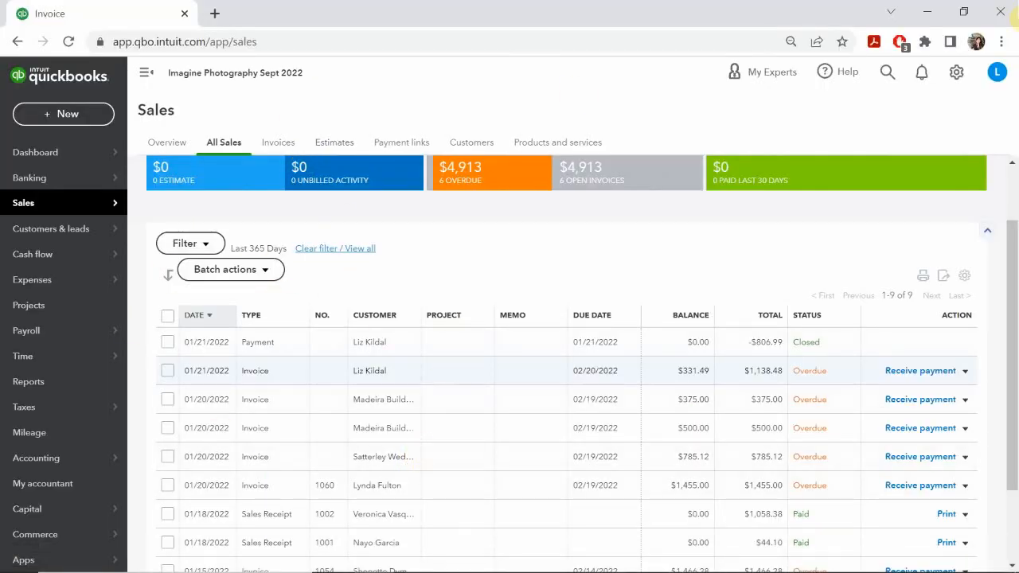
{"action": "scroll", "coordinate": [425, 376], "scroll_direction": "down", "scroll_amount": 1}
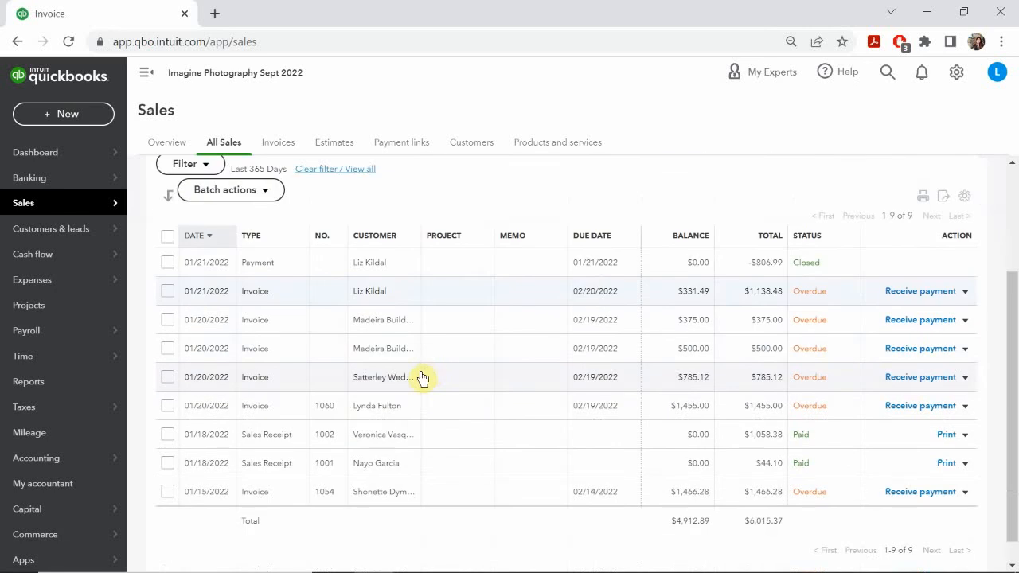
{"action": "scroll", "coordinate": [421, 378], "scroll_direction": "down", "scroll_amount": 1}
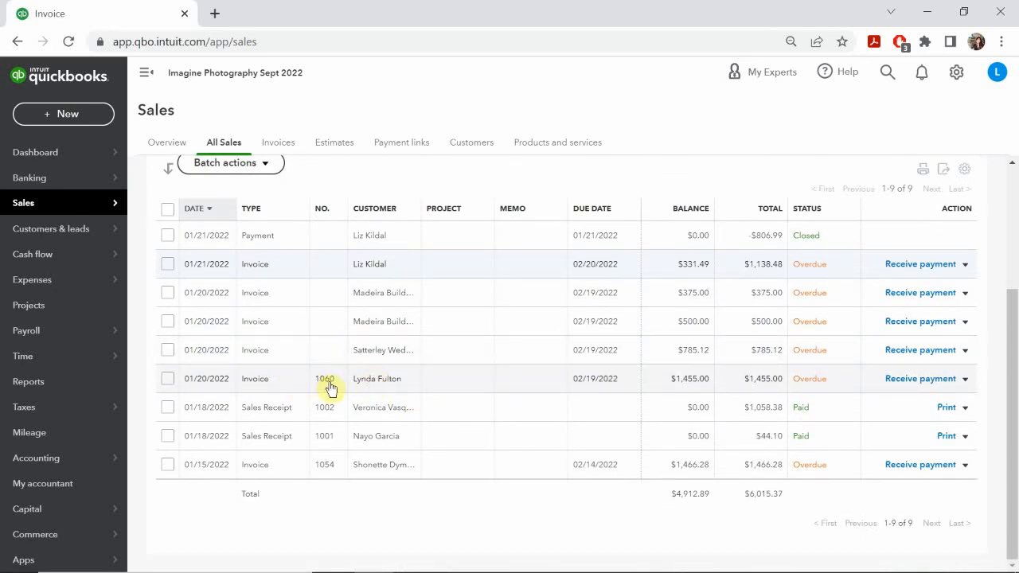
{"action": "left_click", "coordinate": [915, 380]}
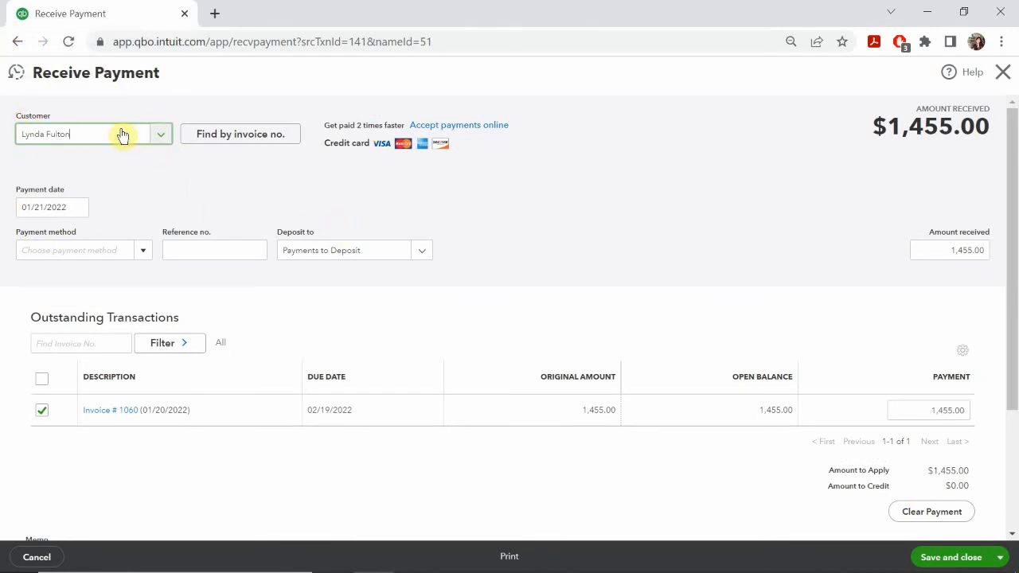
Set the payment date to 02/13/2022 and the payment method to Check.
{"action": "left_click", "coordinate": [83, 207]}
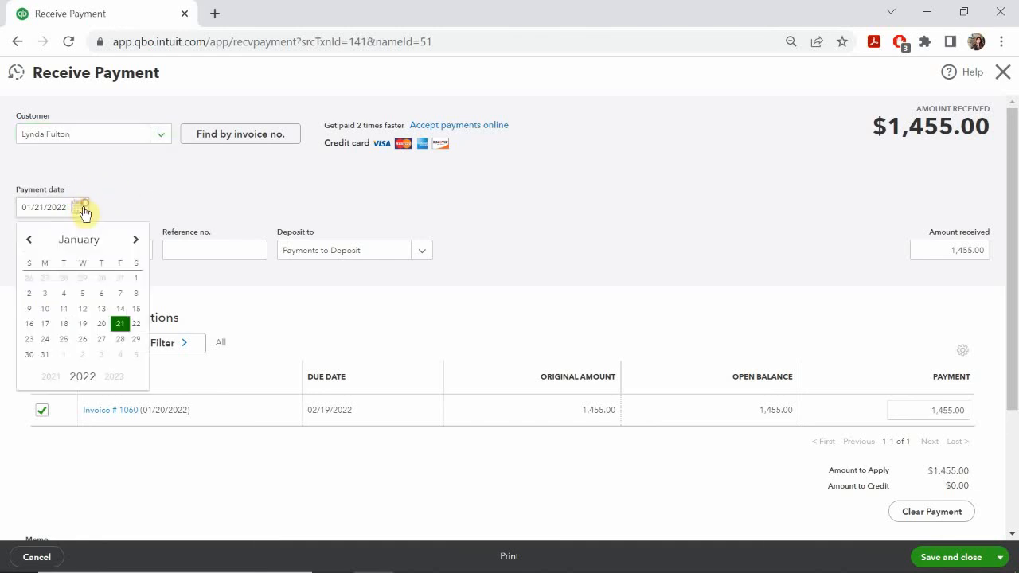
{"action": "left_click", "coordinate": [137, 241]}
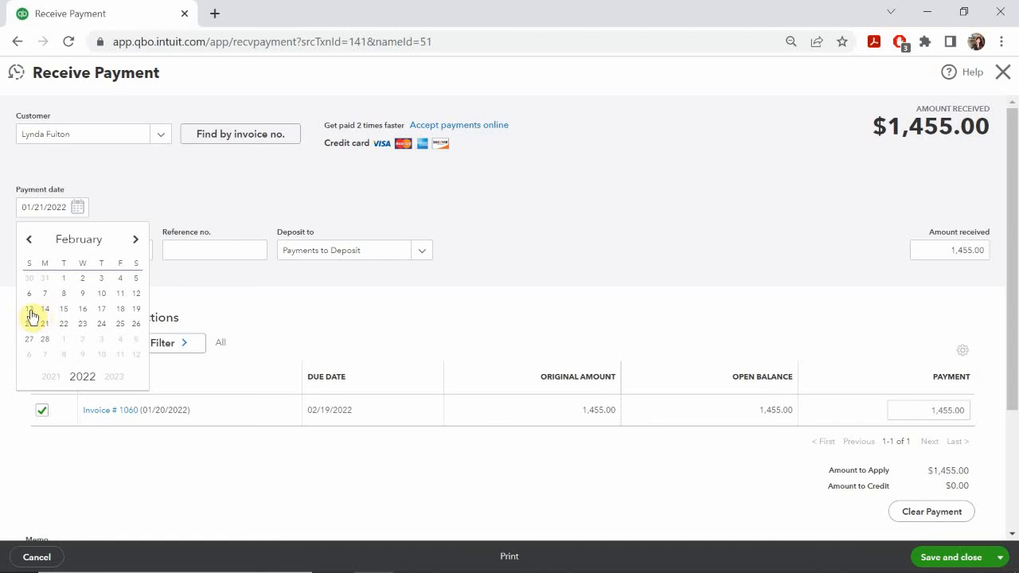
{"action": "left_click", "coordinate": [30, 310]}
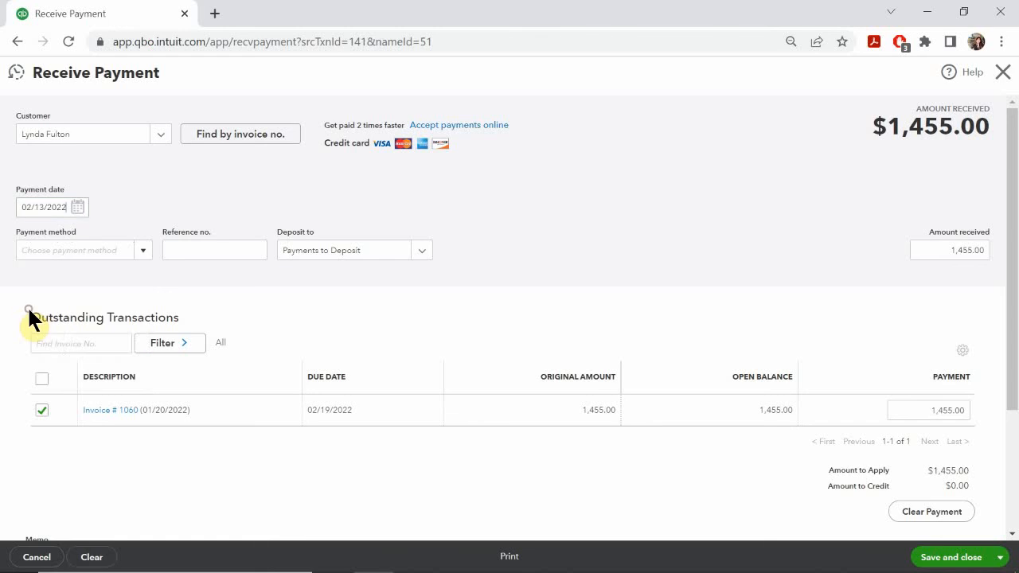
{"action": "left_click", "coordinate": [55, 252]}
{"action": "left_click", "coordinate": [142, 252]}
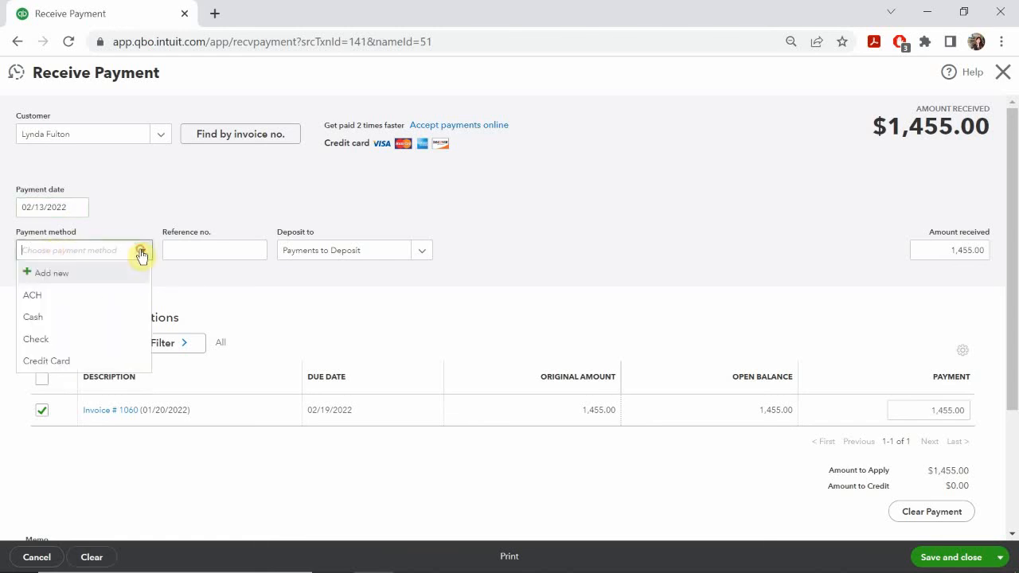
{"action": "left_click", "coordinate": [66, 342]}
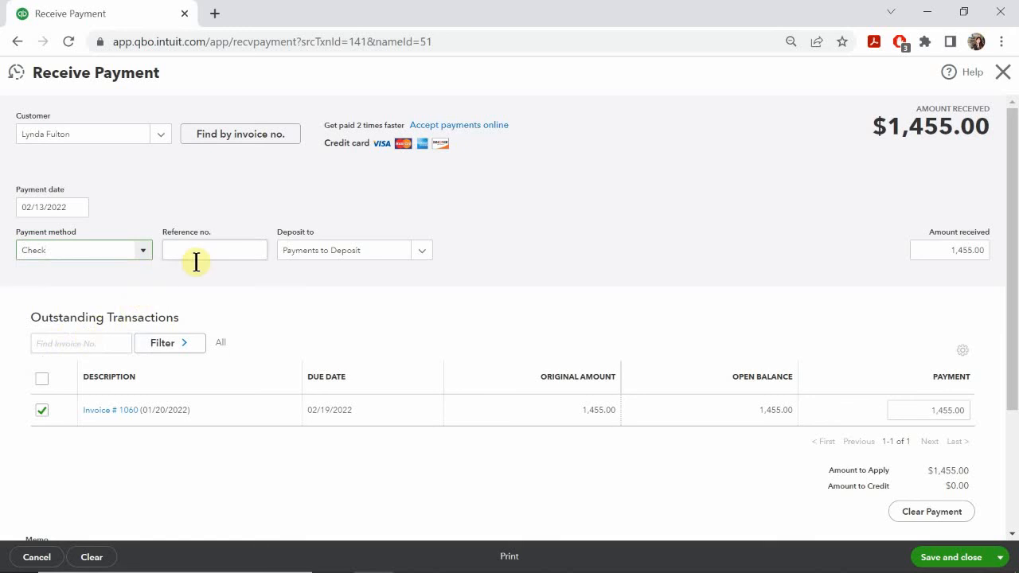
Enter the slide's check number as reference number CH#5309, and save and close the payment.
{"action": "left_click", "coordinate": [238, 250]}
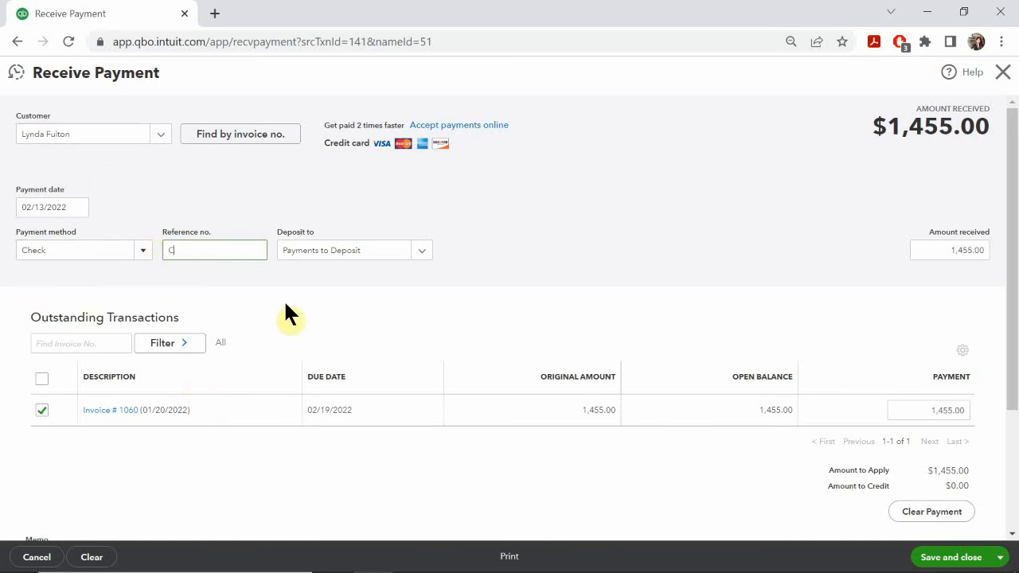
{"action": "type", "text": "H#"}
{"action": "mouse_move", "coordinate": [617, 557]}
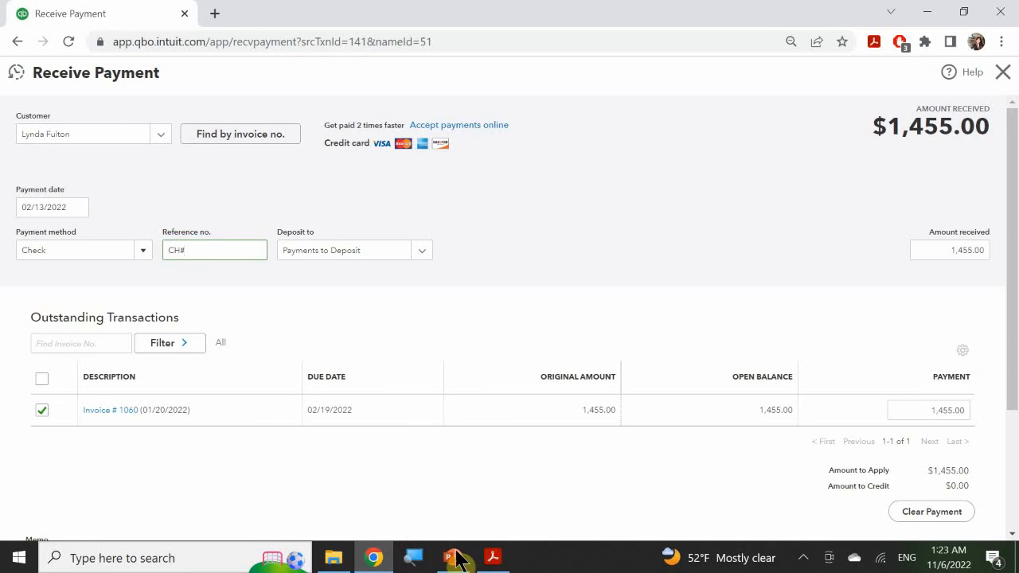
{"action": "mouse_move", "coordinate": [456, 558]}
{"action": "mouse_move", "coordinate": [464, 523]}
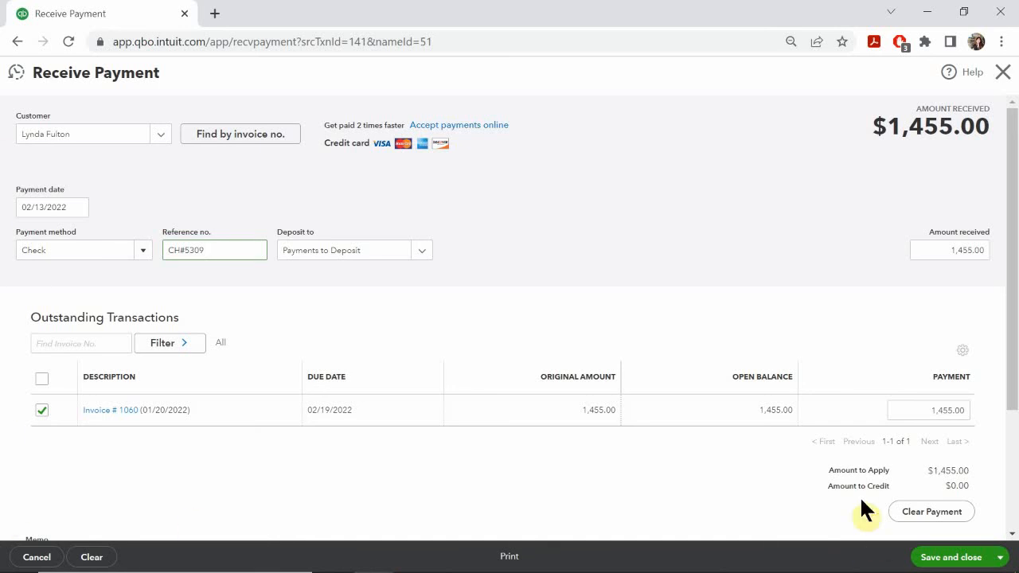
{"action": "scroll", "coordinate": [907, 422], "scroll_direction": "down", "scroll_amount": 1}
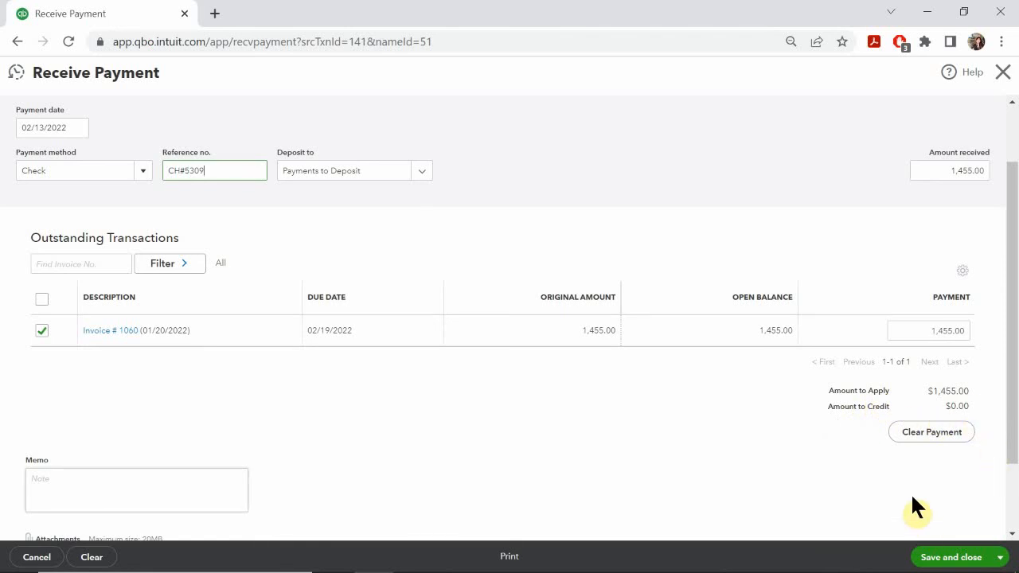
{"action": "scroll", "coordinate": [888, 489], "scroll_direction": "up", "scroll_amount": 2}
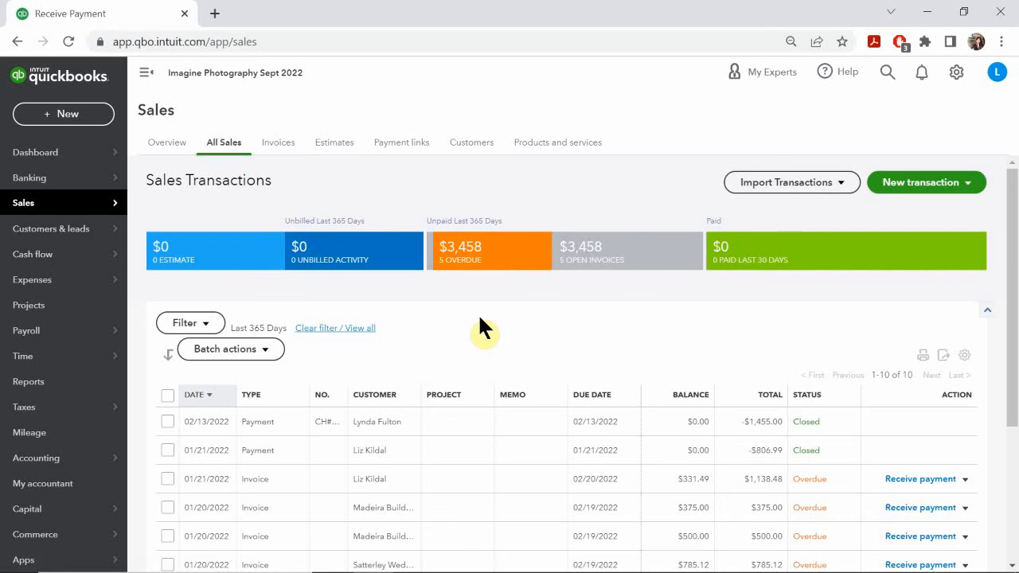
Open the Chart of Accounts and clear the "cargo" name filter to list all accounts.
{"action": "left_click", "coordinate": [956, 72]}
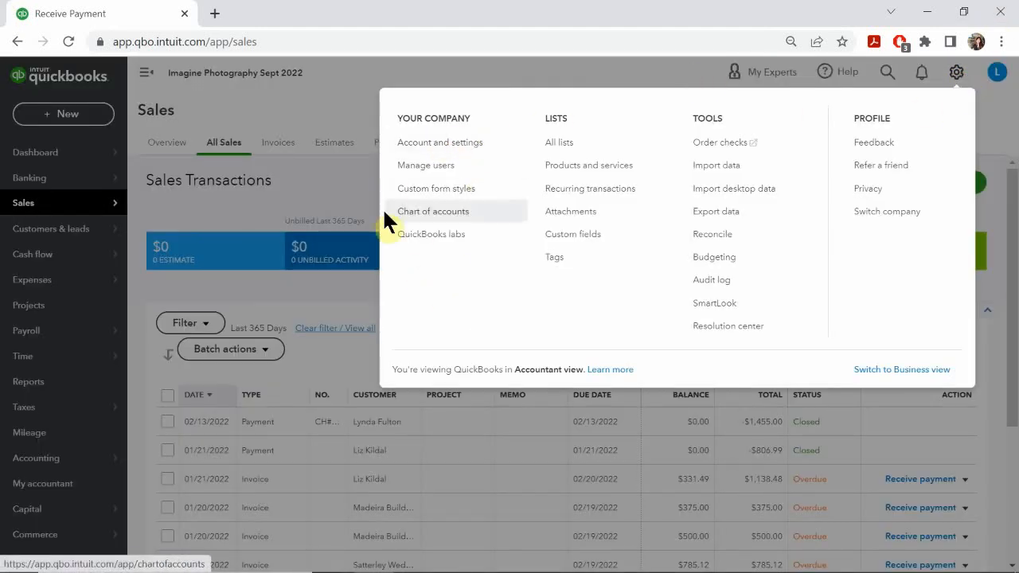
{"action": "left_click", "coordinate": [416, 210]}
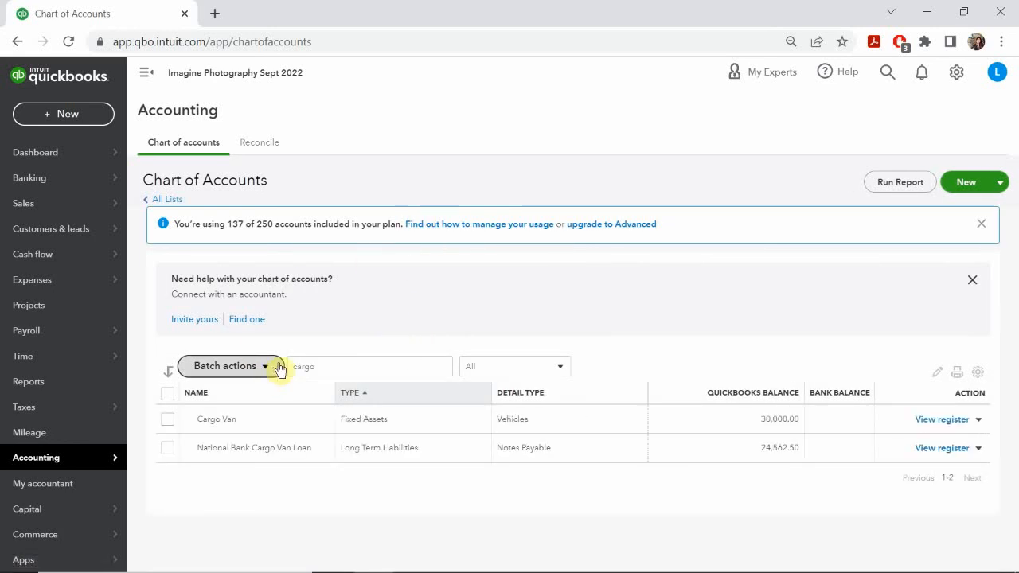
{"action": "left_click", "coordinate": [354, 363]}
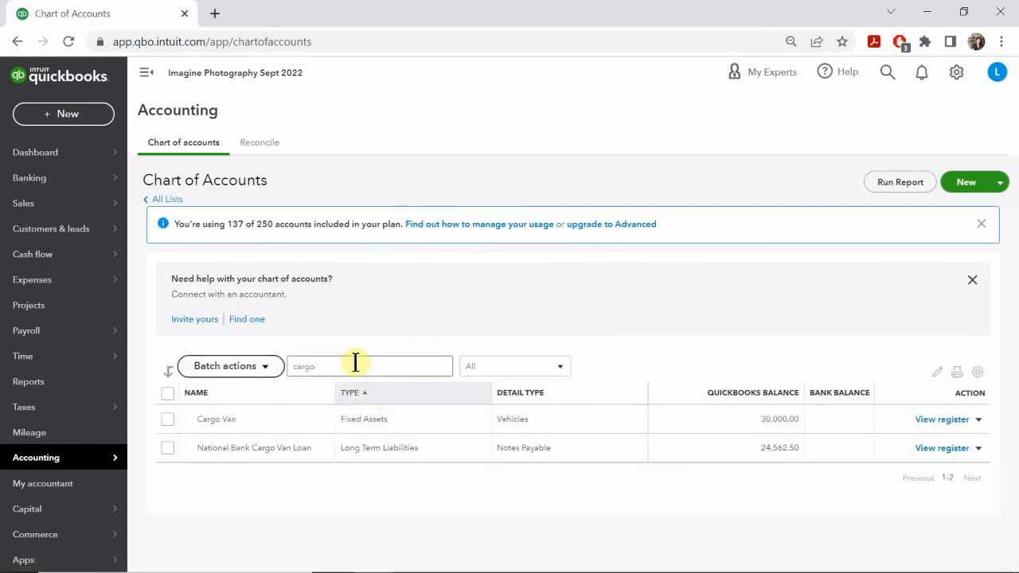
{"action": "key", "text": "BackSpace"}
{"action": "key", "text": "BackSpace"}
{"action": "key", "text": "BackSpace"}
{"action": "key", "text": "BackSpace"}
{"action": "key", "text": "BackSpace"}
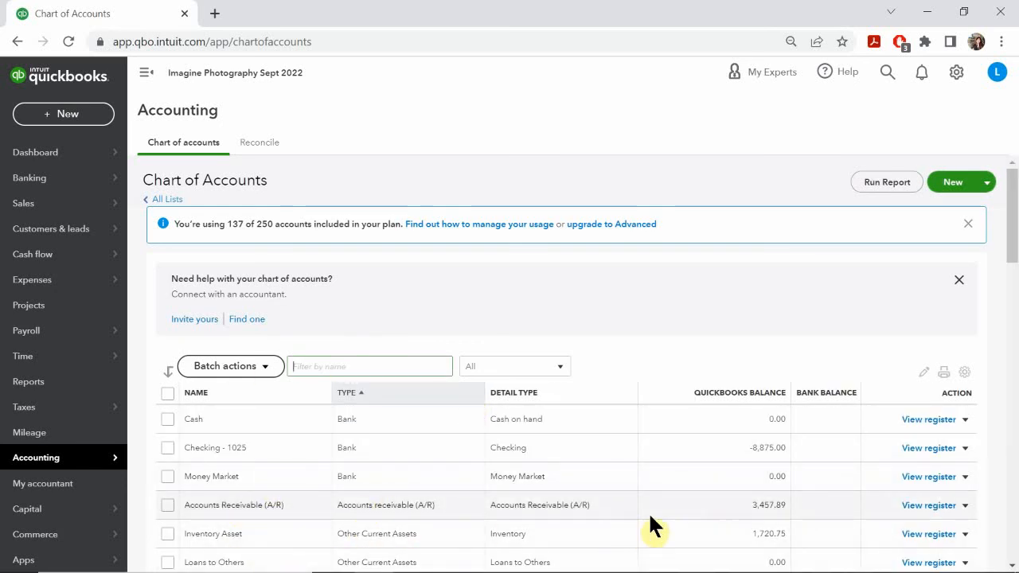
Open the Accounts Receivable (A/R) register and examine its invoices, payments and open balances.
{"action": "left_click", "coordinate": [931, 507]}
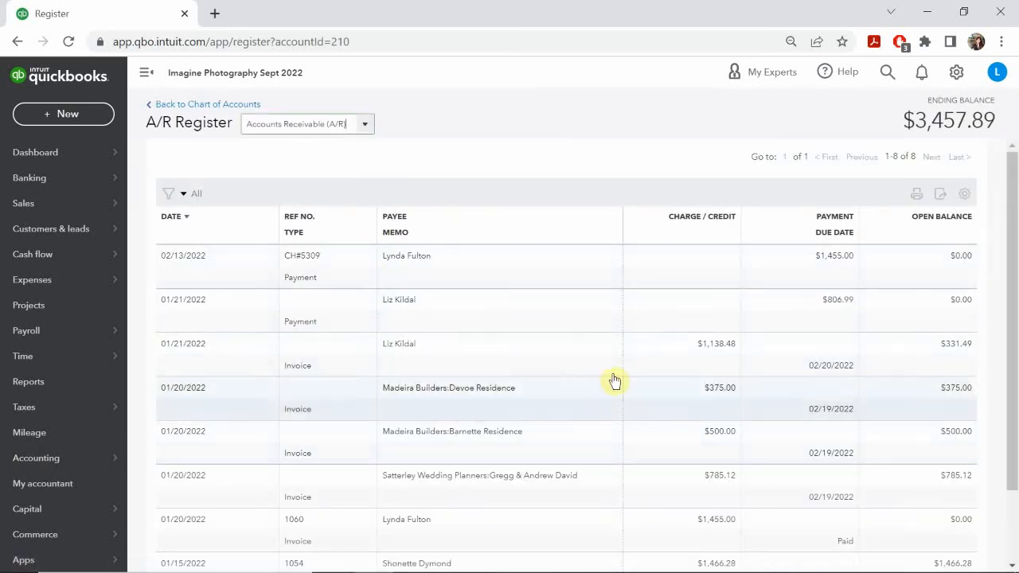
{"action": "scroll", "coordinate": [585, 389], "scroll_direction": "down", "scroll_amount": 2}
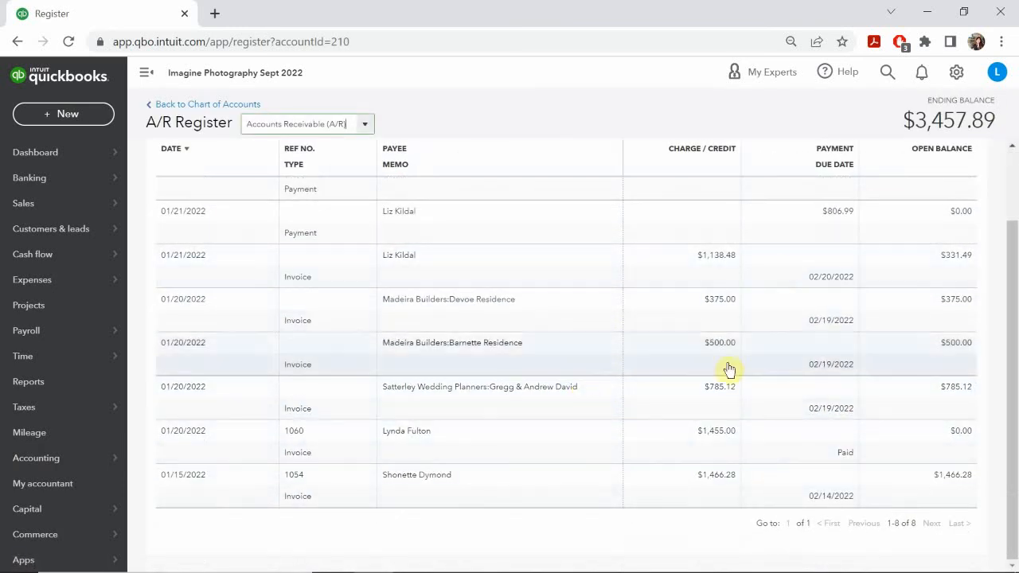
{"action": "scroll", "coordinate": [780, 446], "scroll_direction": "up", "scroll_amount": 1}
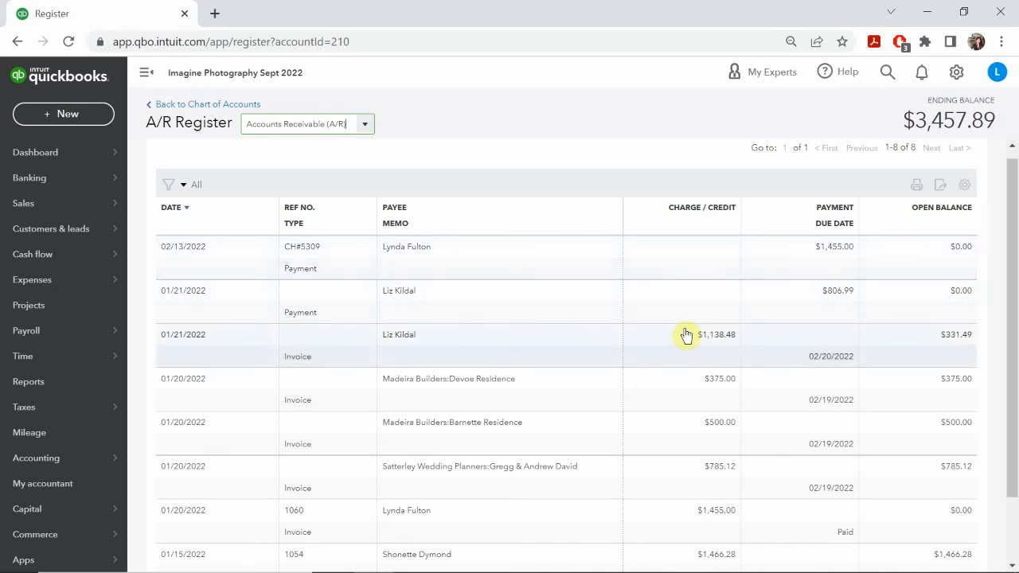
{"action": "scroll", "coordinate": [682, 335], "scroll_direction": "down", "scroll_amount": 1}
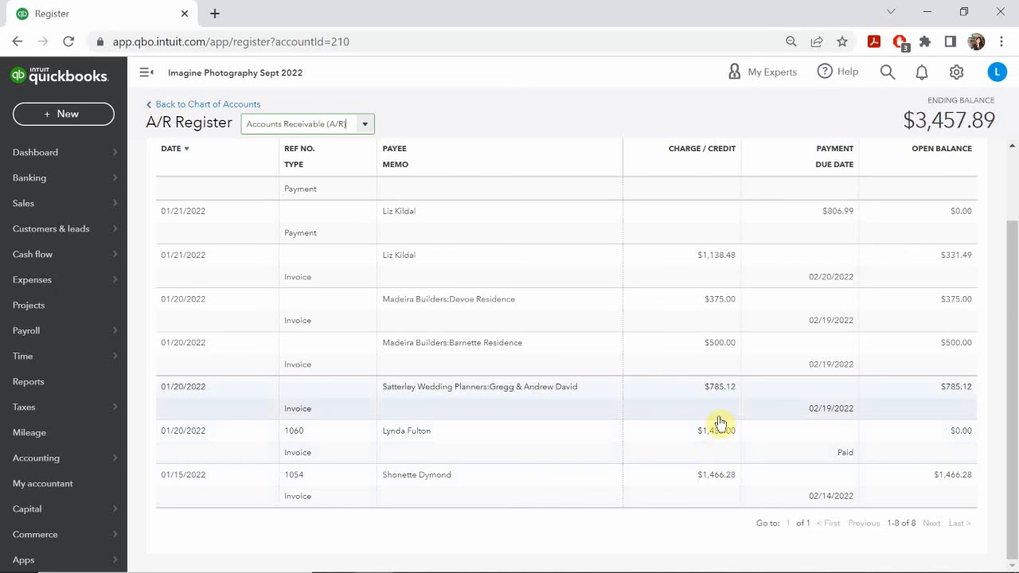
{"action": "scroll", "coordinate": [698, 402], "scroll_direction": "up", "scroll_amount": 1}
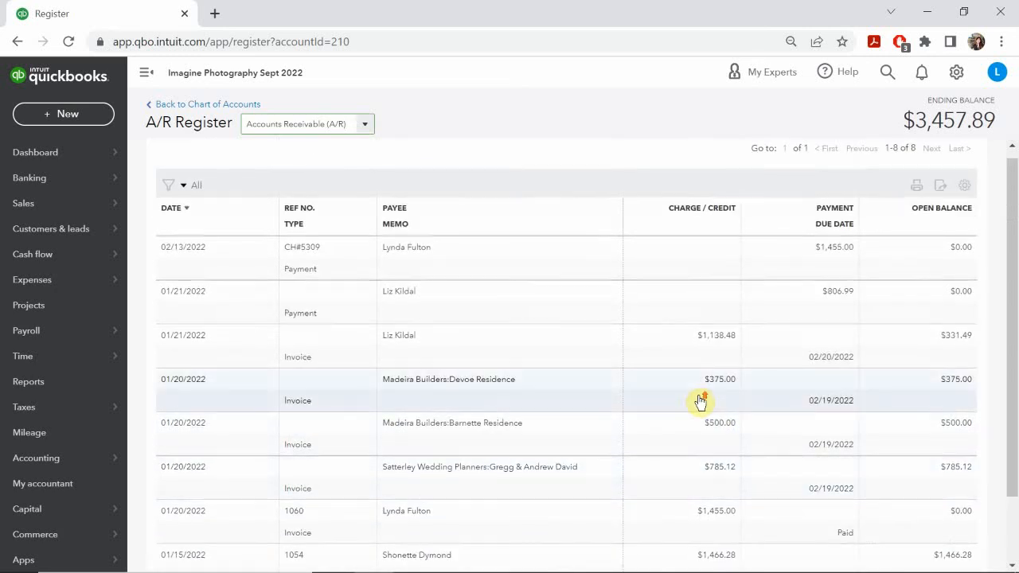
{"action": "scroll", "coordinate": [700, 402], "scroll_direction": "up", "scroll_amount": 1}
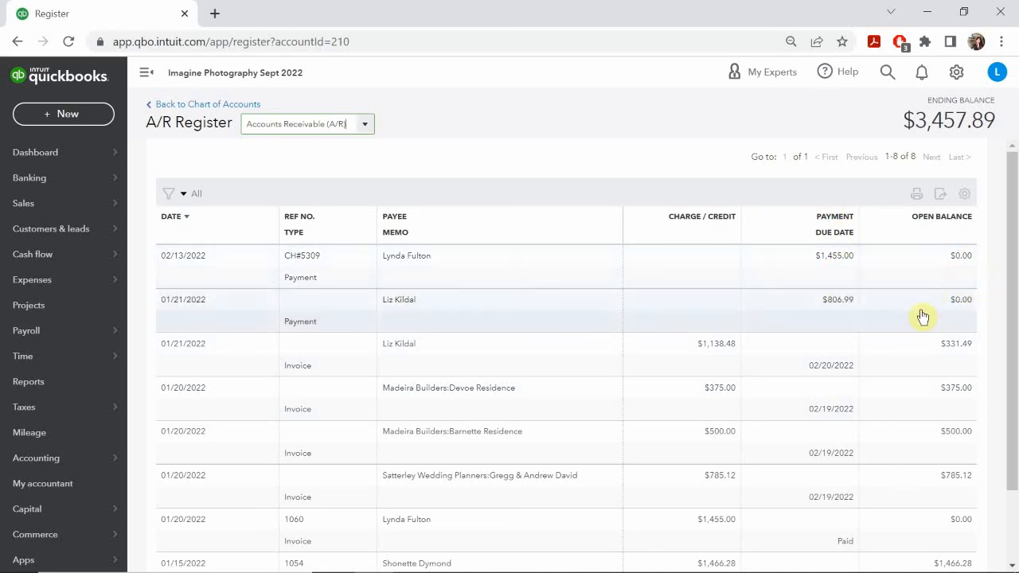
{"action": "scroll", "coordinate": [925, 374], "scroll_direction": "down", "scroll_amount": 2}
{"action": "scroll", "coordinate": [927, 369], "scroll_direction": "up", "scroll_amount": 2}
{"action": "scroll", "coordinate": [926, 369], "scroll_direction": "up", "scroll_amount": 1}
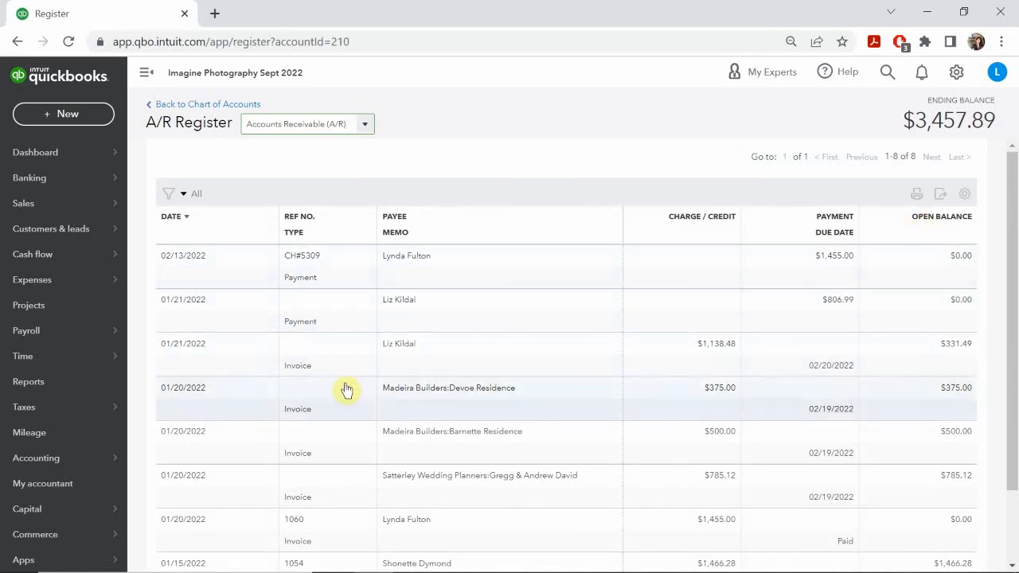
{"action": "scroll", "coordinate": [443, 363], "scroll_direction": "down", "scroll_amount": 1}
{"action": "scroll", "coordinate": [443, 363], "scroll_direction": "down", "scroll_amount": 1}
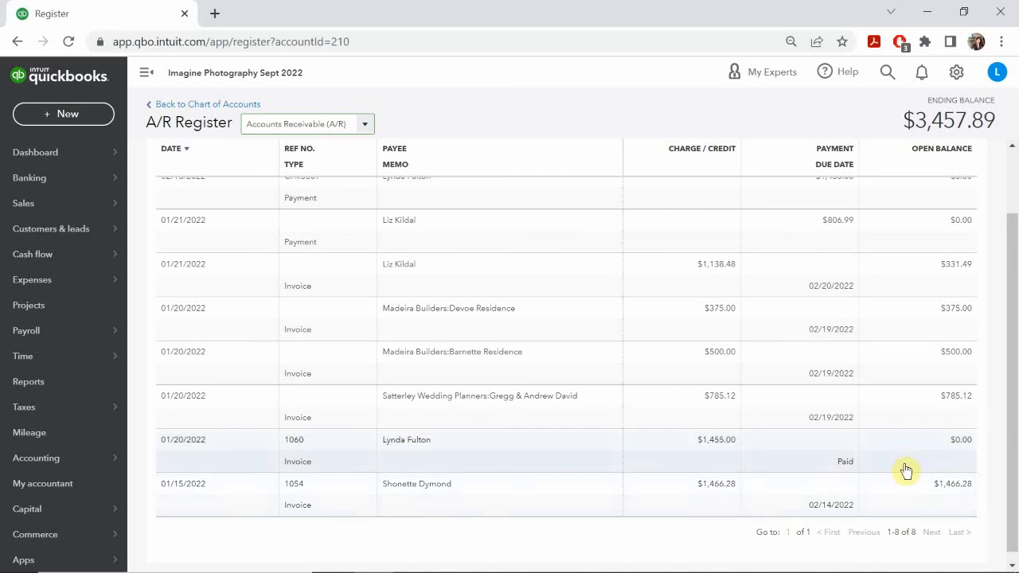
{"action": "scroll", "coordinate": [942, 496], "scroll_direction": "up", "scroll_amount": 1}
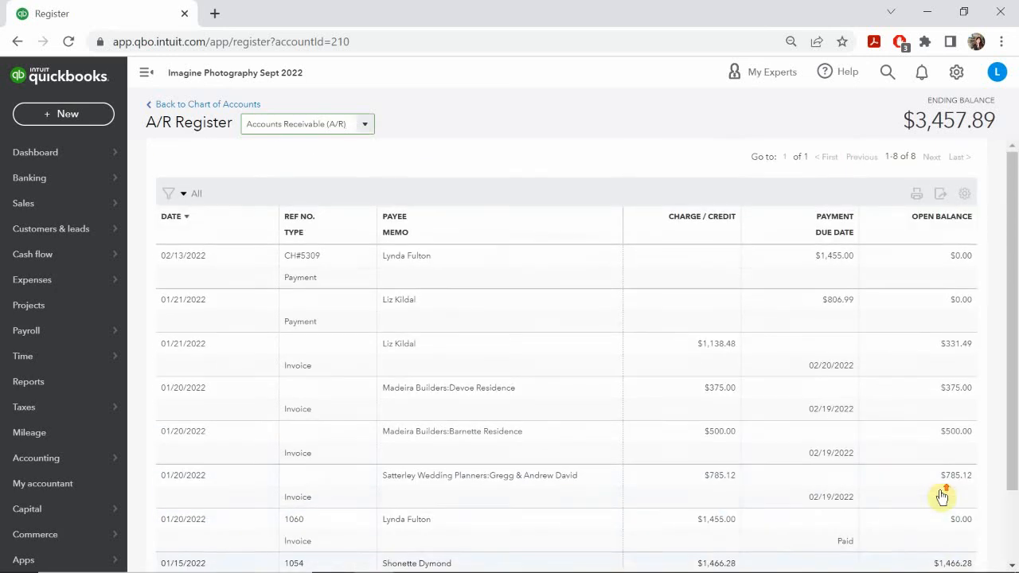
{"action": "scroll", "coordinate": [940, 499], "scroll_direction": "down", "scroll_amount": 1}
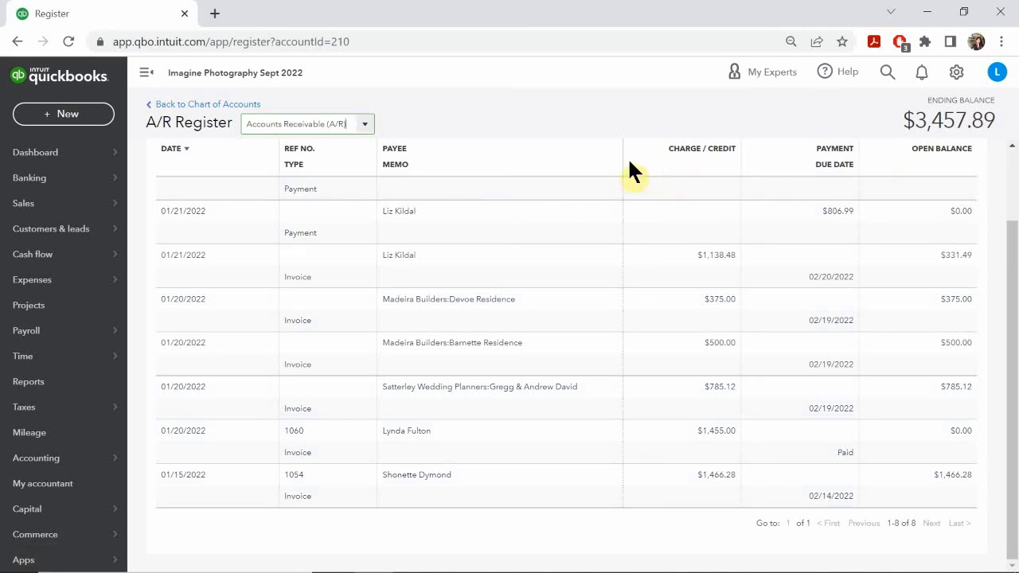
Narrow the register's Payee/Memo column, and review the charges and payments against the ending balance.
{"action": "left_click_drag", "start_coordinate": [620, 160], "coordinate": [513, 162]}
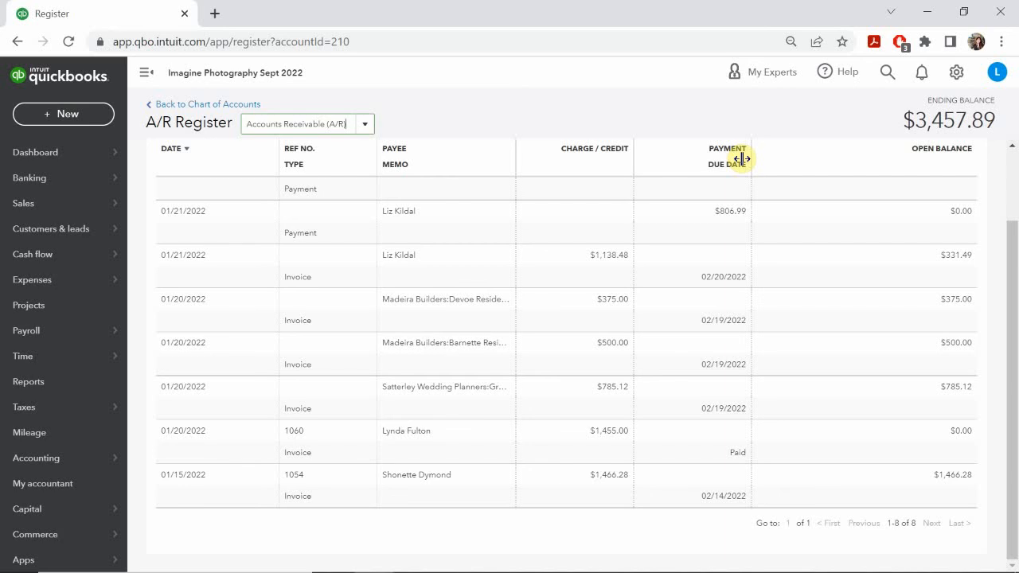
{"action": "scroll", "coordinate": [961, 350], "scroll_direction": "up", "scroll_amount": 2}
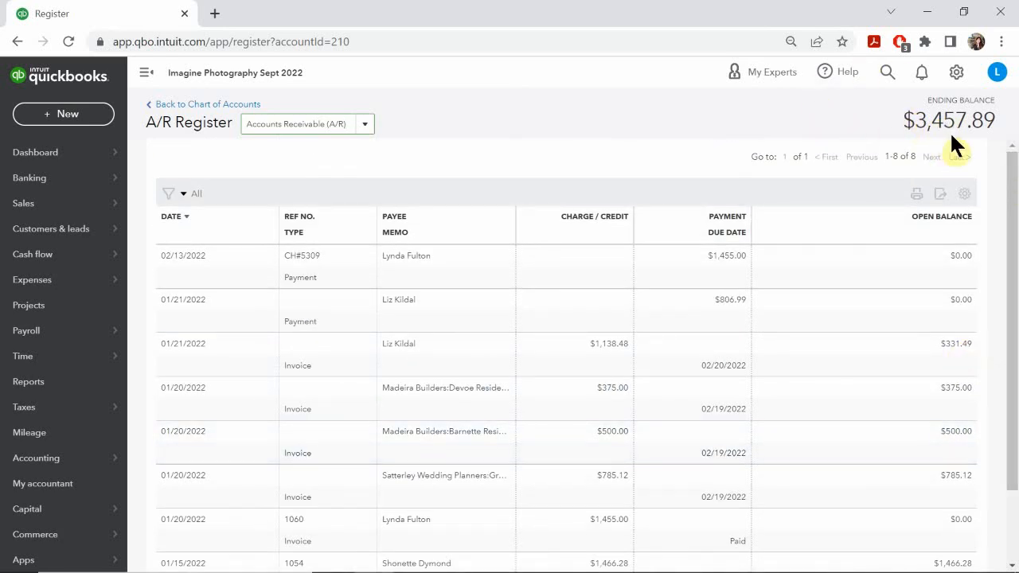
{"action": "scroll", "coordinate": [569, 414], "scroll_direction": "down", "scroll_amount": 1}
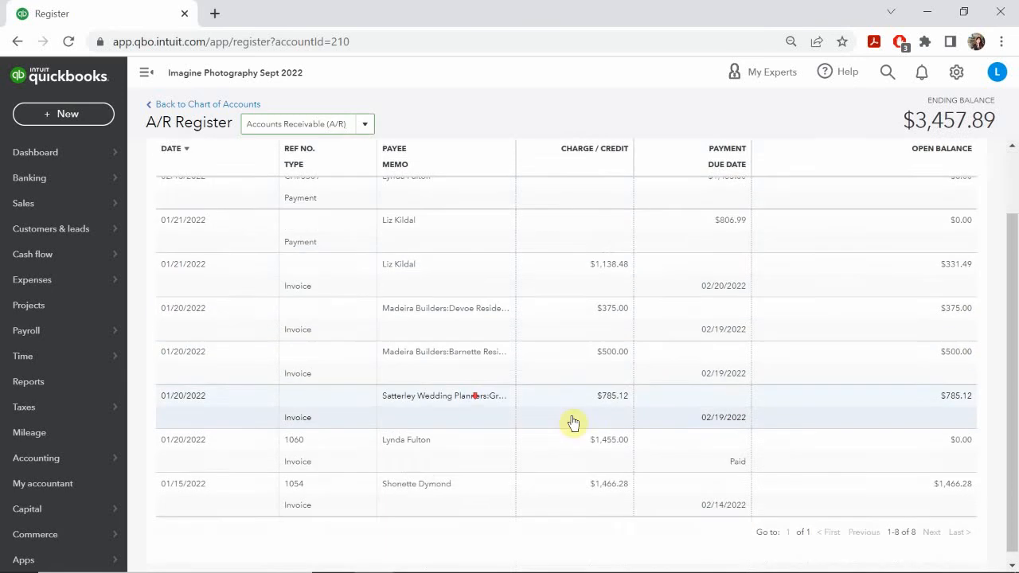
{"action": "scroll", "coordinate": [780, 414], "scroll_direction": "up", "scroll_amount": 1}
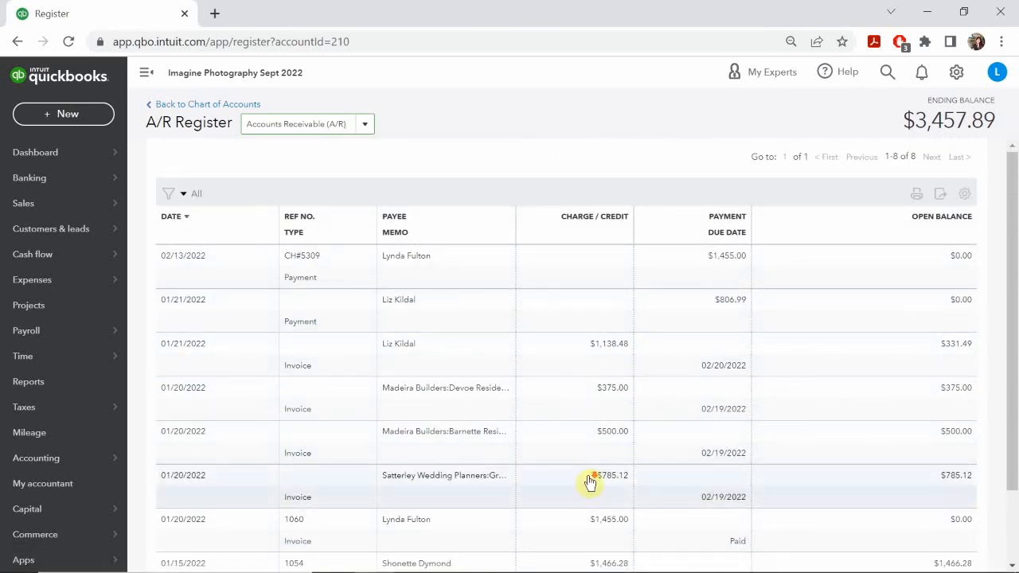
{"action": "scroll", "coordinate": [592, 479], "scroll_direction": "down", "scroll_amount": 2}
{"action": "scroll", "coordinate": [592, 476], "scroll_direction": "up", "scroll_amount": 2}
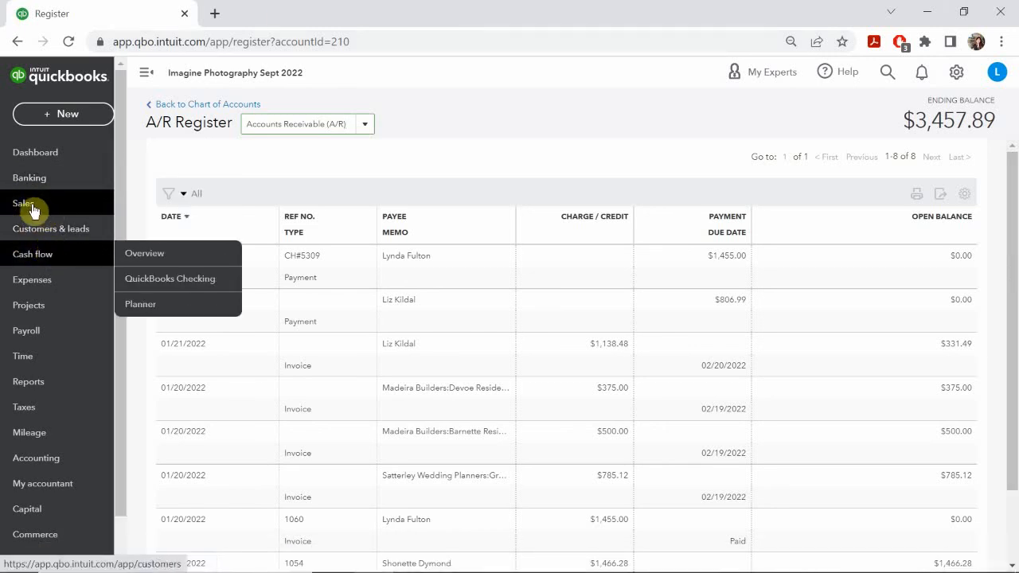
Open the customer list to view the open balances, and switch to the PowerPoint slides for the next payment's details.
{"action": "left_click", "coordinate": [32, 208]}
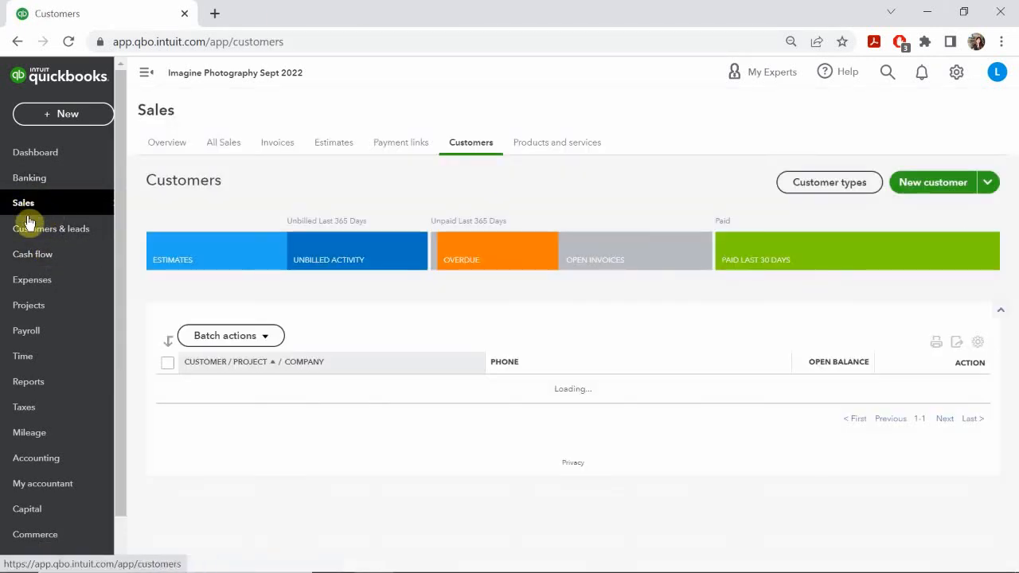
{"action": "scroll", "coordinate": [423, 241], "scroll_direction": "down", "scroll_amount": 1}
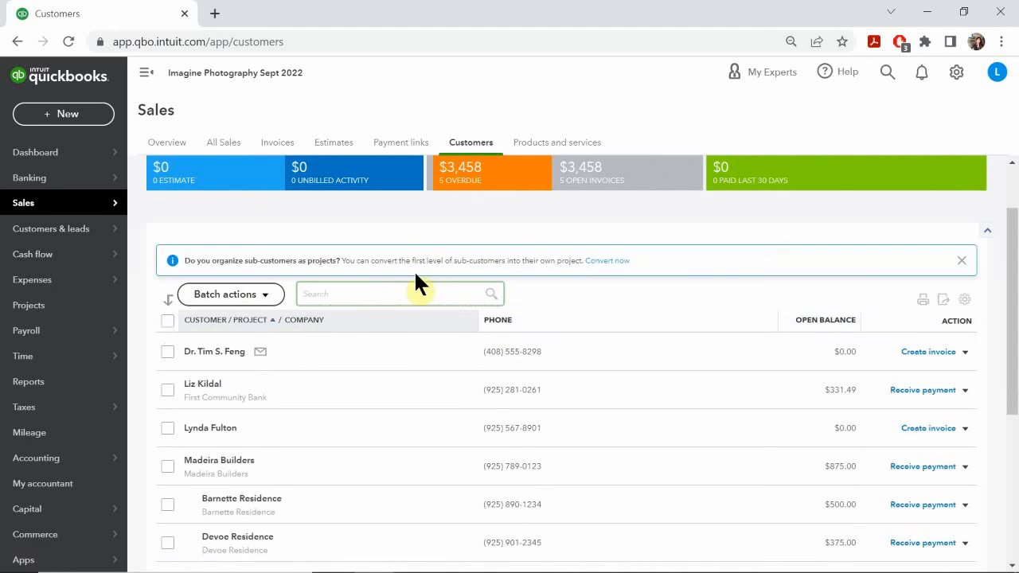
{"action": "mouse_move", "coordinate": [566, 567]}
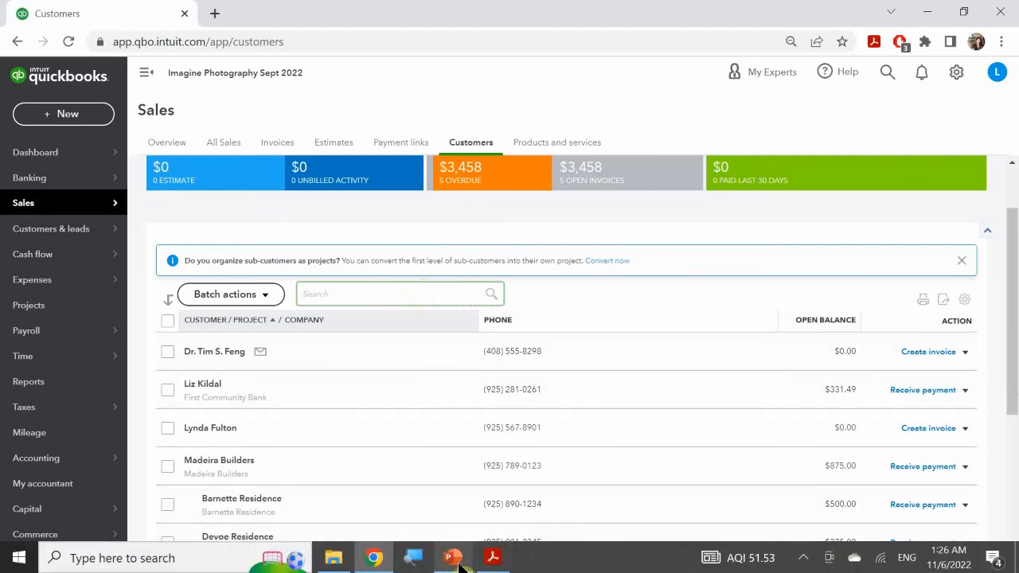
{"action": "mouse_move", "coordinate": [452, 559]}
{"action": "left_click", "coordinate": [452, 510]}
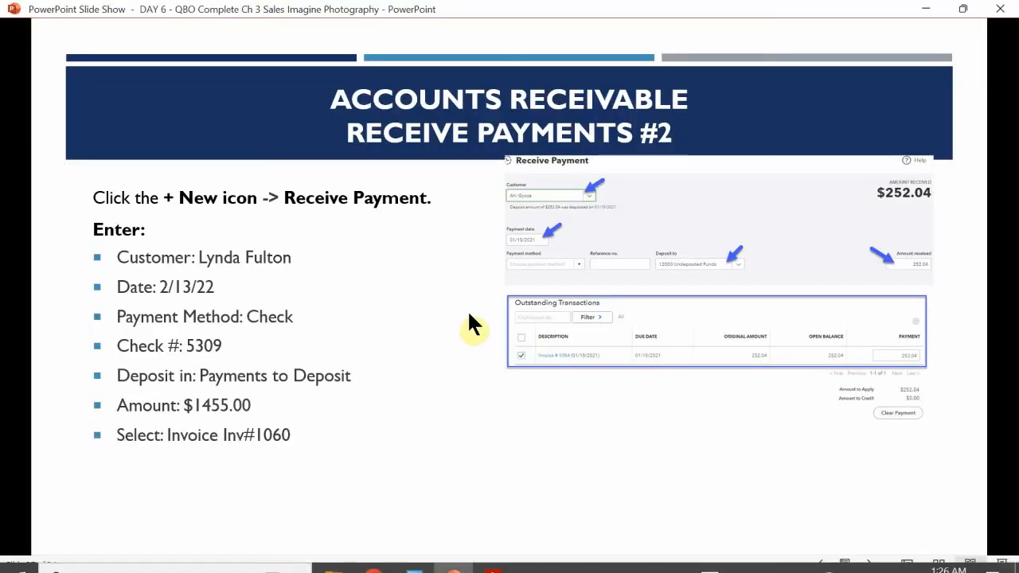
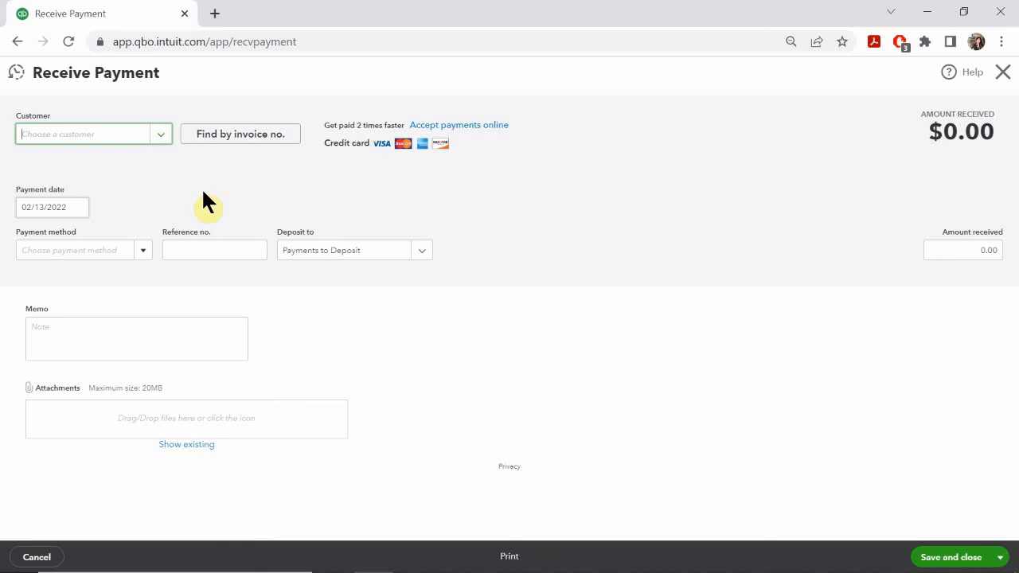
Choose Madeira Builders as the customer of the new payment and set the payment date to 01/31/2022.
{"action": "type", "text": "m"}
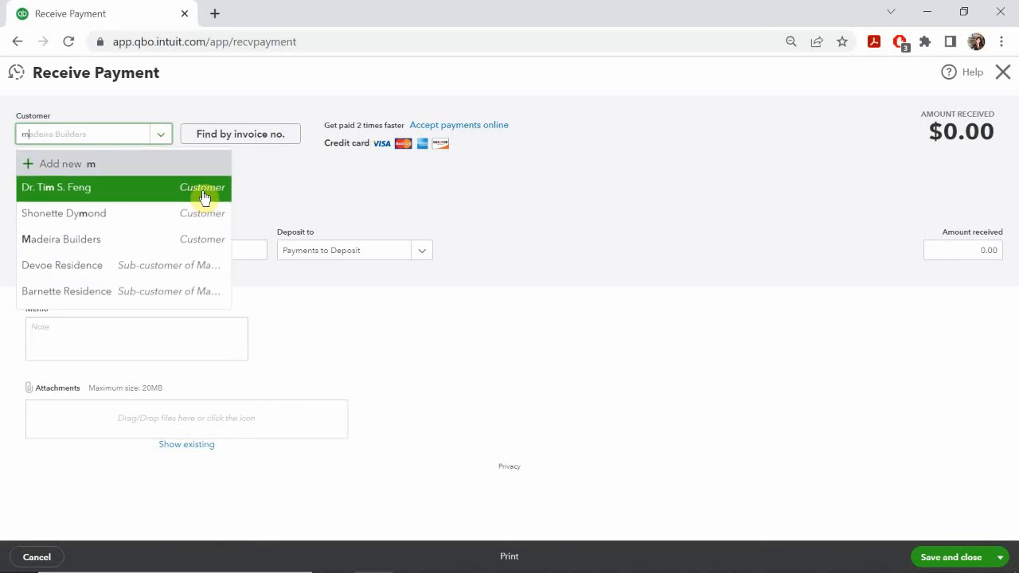
{"action": "type", "text": "ad"}
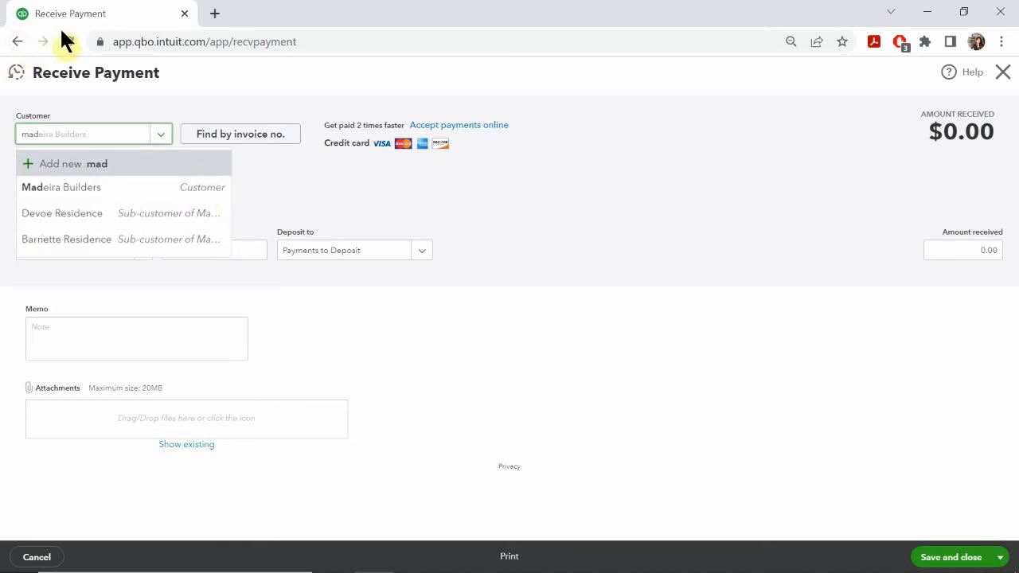
{"action": "left_click", "coordinate": [105, 187]}
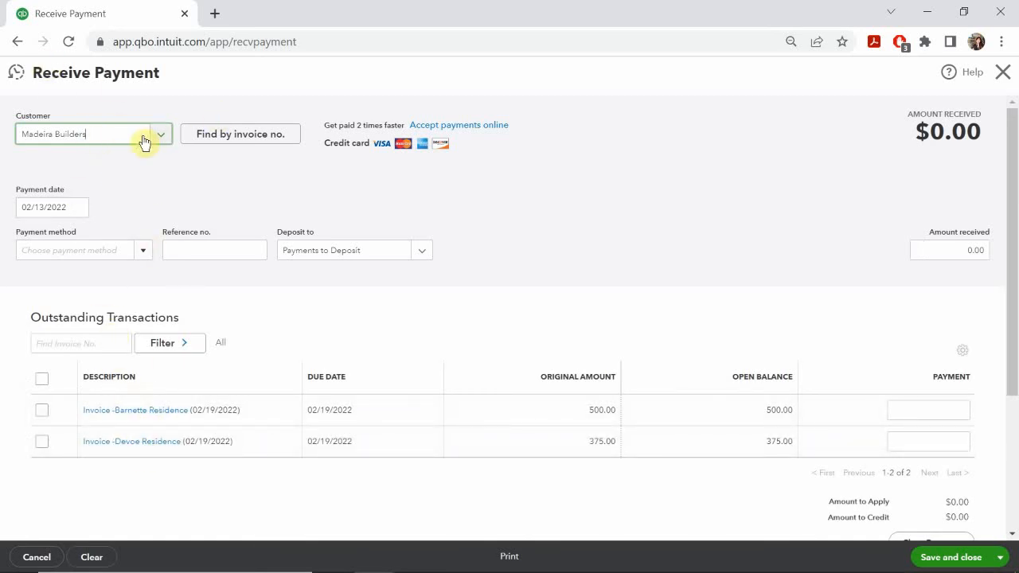
{"action": "left_click", "coordinate": [78, 207]}
{"action": "left_click", "coordinate": [82, 210]}
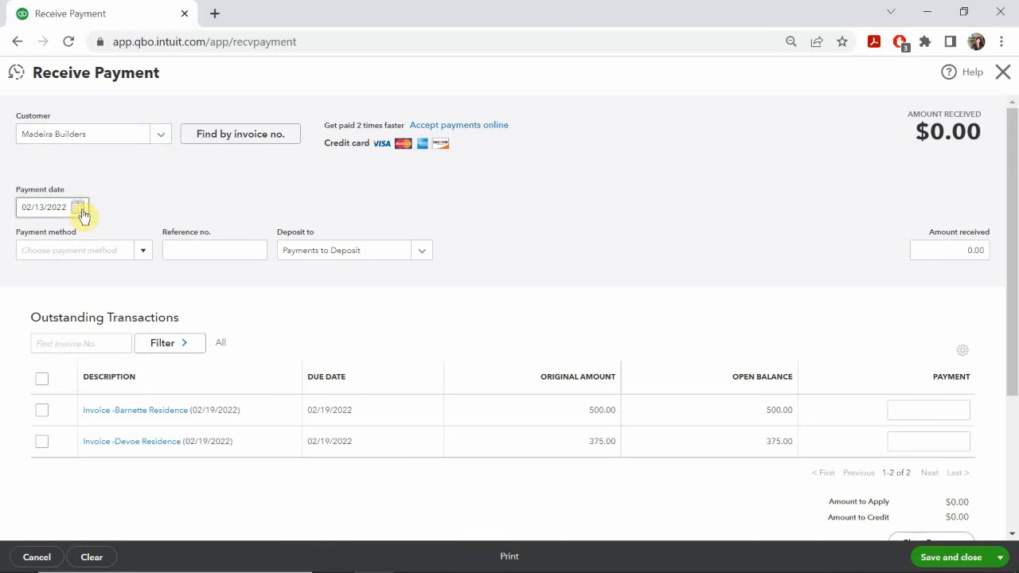
{"action": "left_click", "coordinate": [79, 209]}
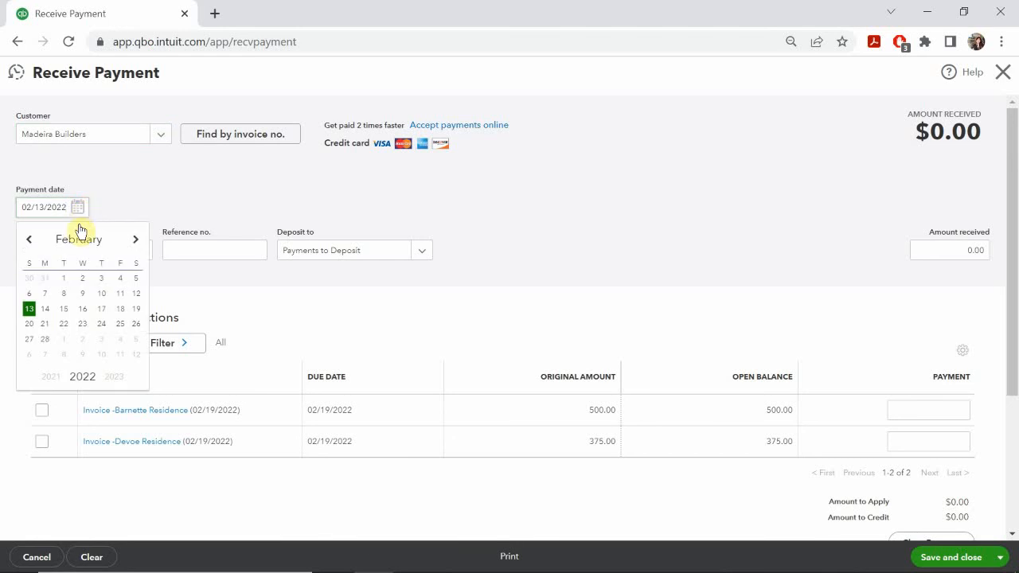
{"action": "left_click", "coordinate": [29, 240]}
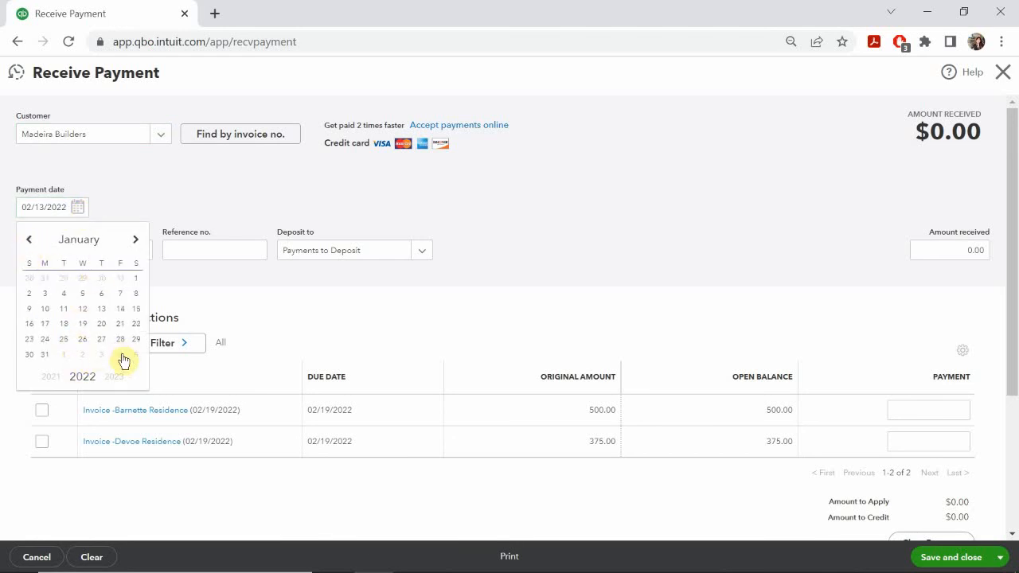
{"action": "left_click", "coordinate": [45, 355]}
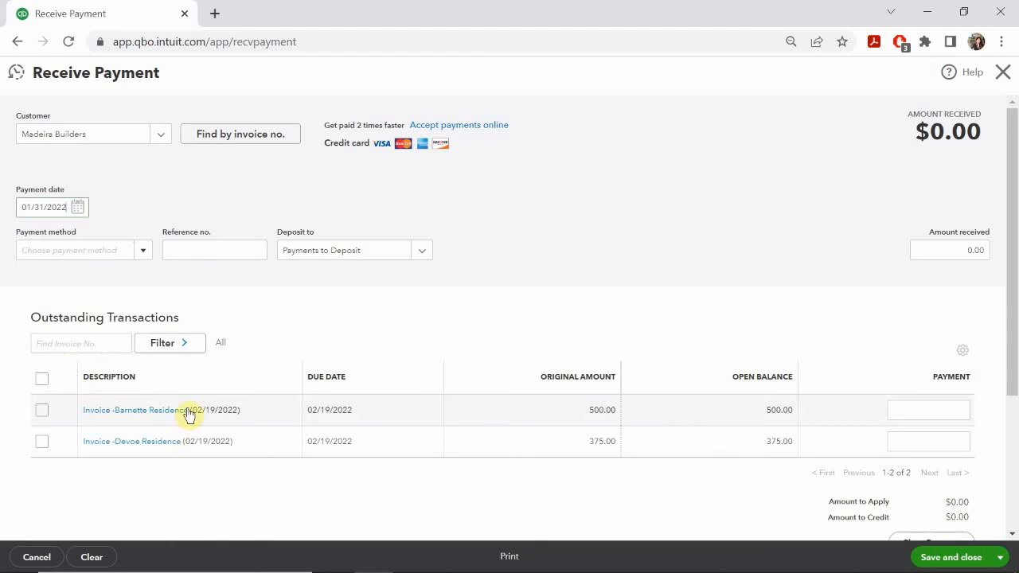
Set the payment method to Check and enter CH#87501 as the reference number.
{"action": "left_click", "coordinate": [141, 253]}
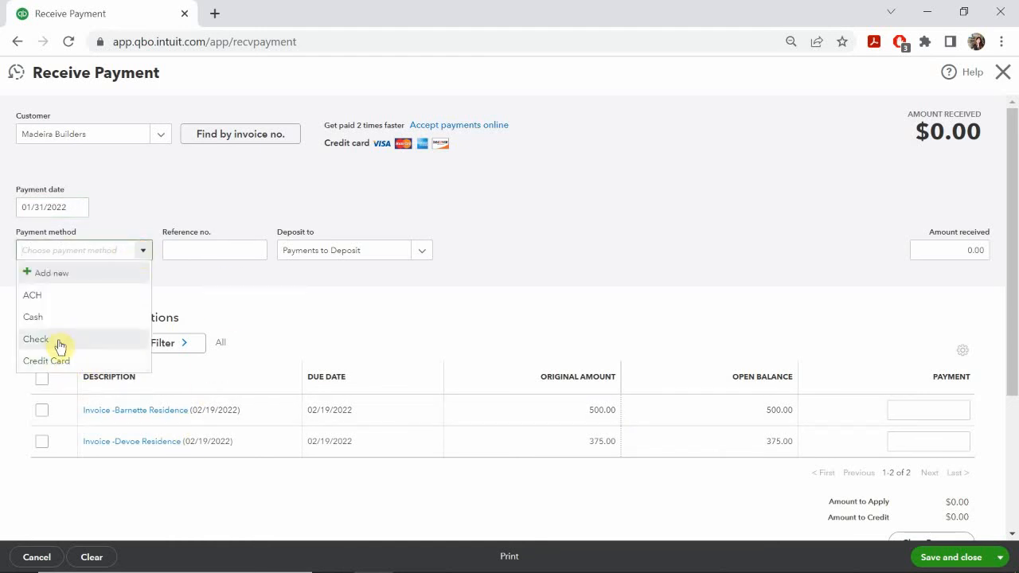
{"action": "left_click", "coordinate": [46, 341]}
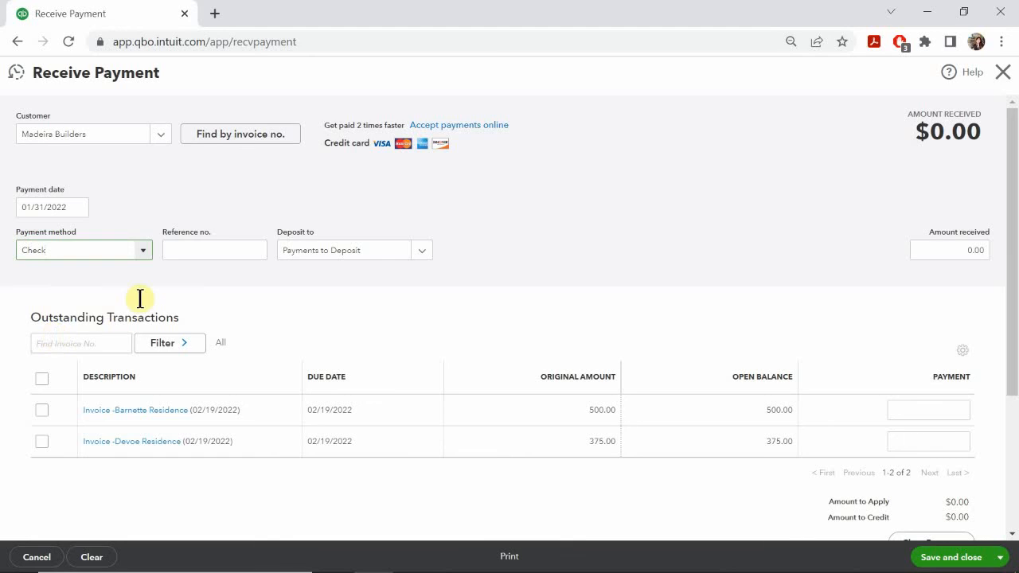
{"action": "left_click", "coordinate": [189, 253]}
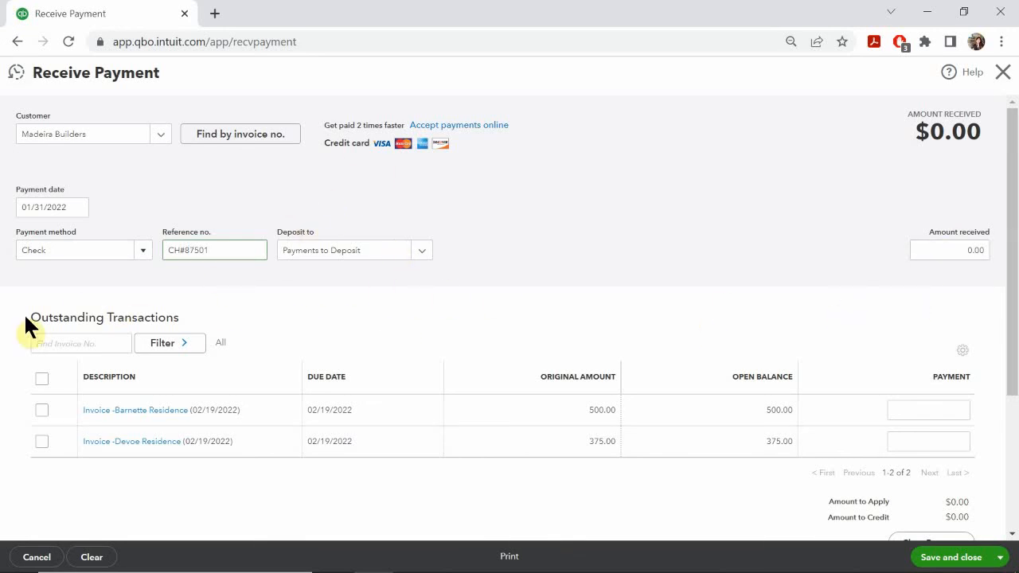
Apply the payment to both outstanding residence invoices, 500.00 and 375.00, check the amount received, and save and close it.
{"action": "left_click", "coordinate": [42, 411]}
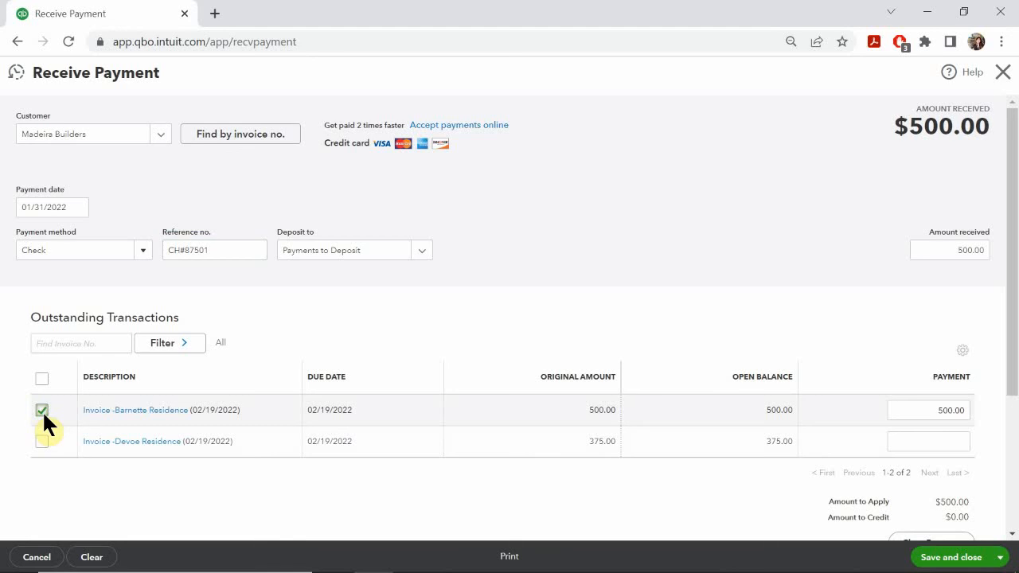
{"action": "left_click", "coordinate": [41, 442]}
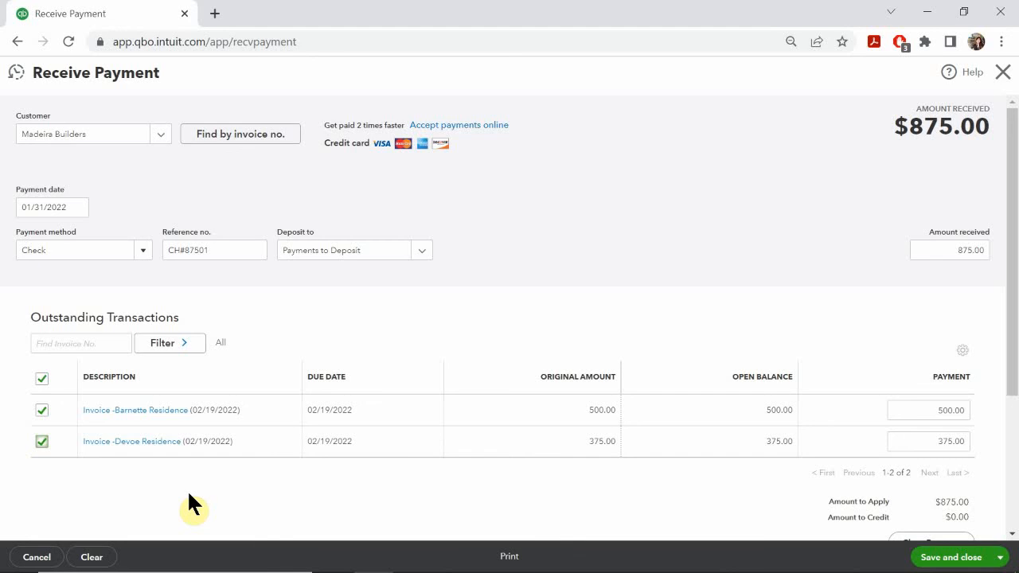
{"action": "scroll", "coordinate": [896, 470], "scroll_direction": "down", "scroll_amount": 1}
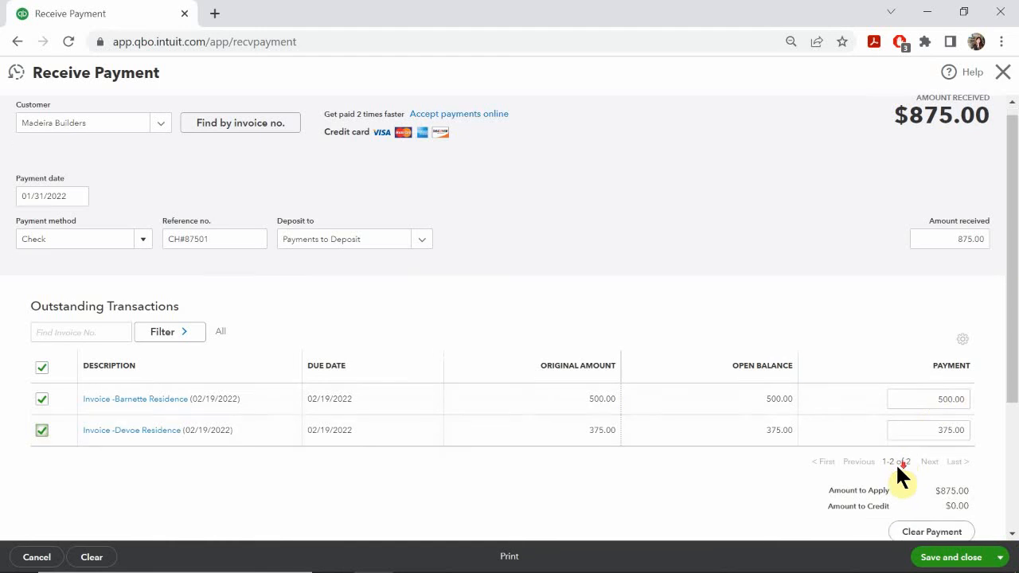
{"action": "scroll", "coordinate": [895, 463], "scroll_direction": "down", "scroll_amount": 2}
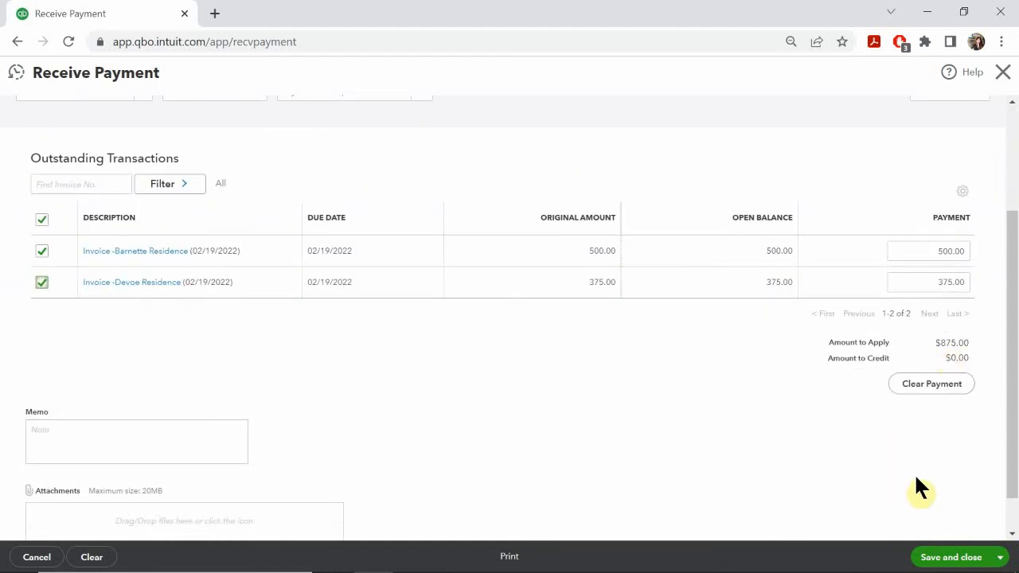
{"action": "scroll", "coordinate": [915, 477], "scroll_direction": "up", "scroll_amount": 2}
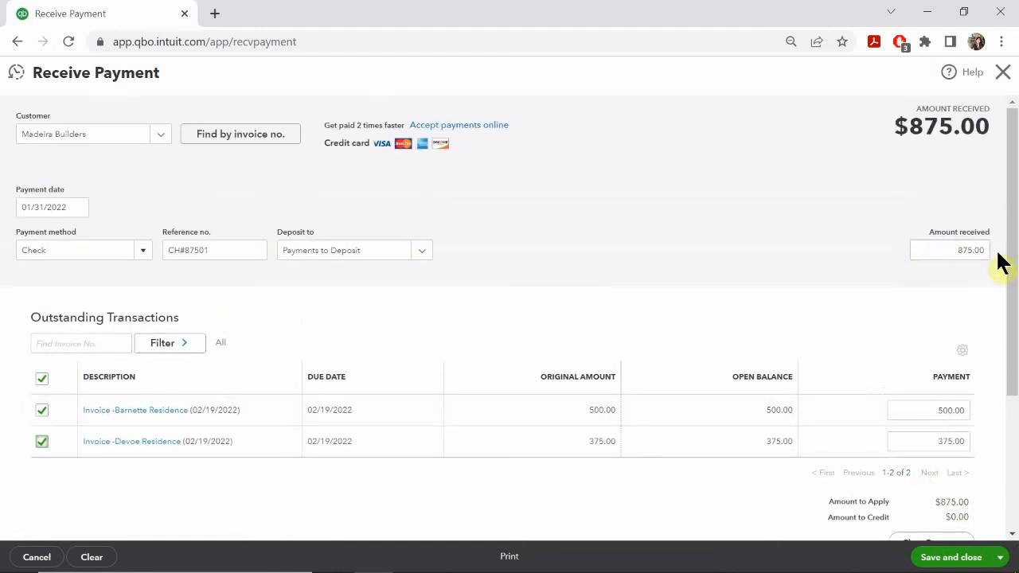
{"action": "scroll", "coordinate": [955, 343], "scroll_direction": "down", "scroll_amount": 1}
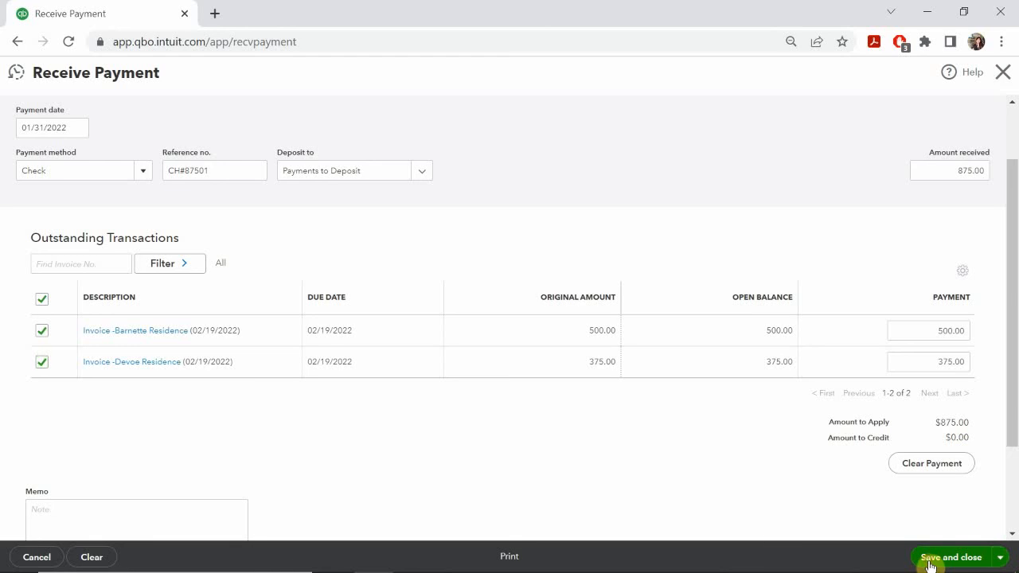
{"action": "left_click", "coordinate": [933, 564]}
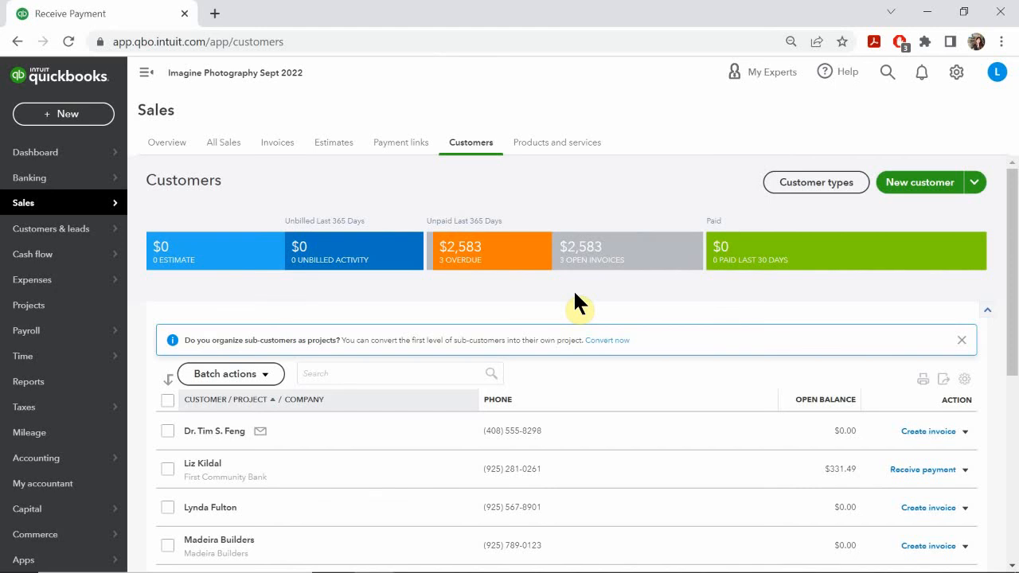
Examine the open balances of all customers and sub-customers in the customer list, and widen the Open Balance column.
{"action": "scroll", "coordinate": [557, 329], "scroll_direction": "down", "scroll_amount": 1}
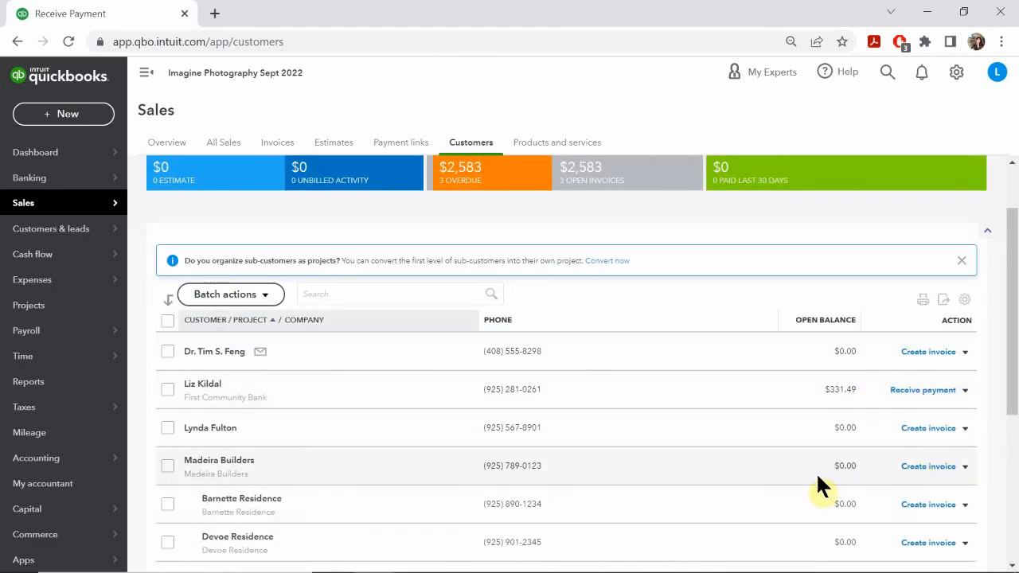
{"action": "scroll", "coordinate": [817, 478], "scroll_direction": "down", "scroll_amount": 5}
{"action": "scroll", "coordinate": [477, 406], "scroll_direction": "up", "scroll_amount": 3}
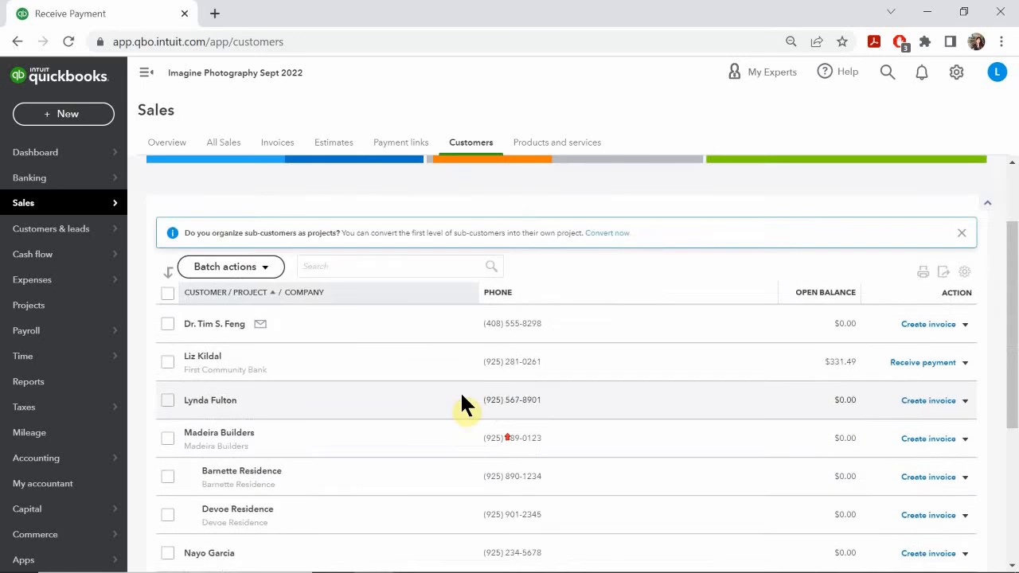
{"action": "scroll", "coordinate": [460, 390], "scroll_direction": "up", "scroll_amount": 2}
{"action": "scroll", "coordinate": [541, 400], "scroll_direction": "down", "scroll_amount": 3}
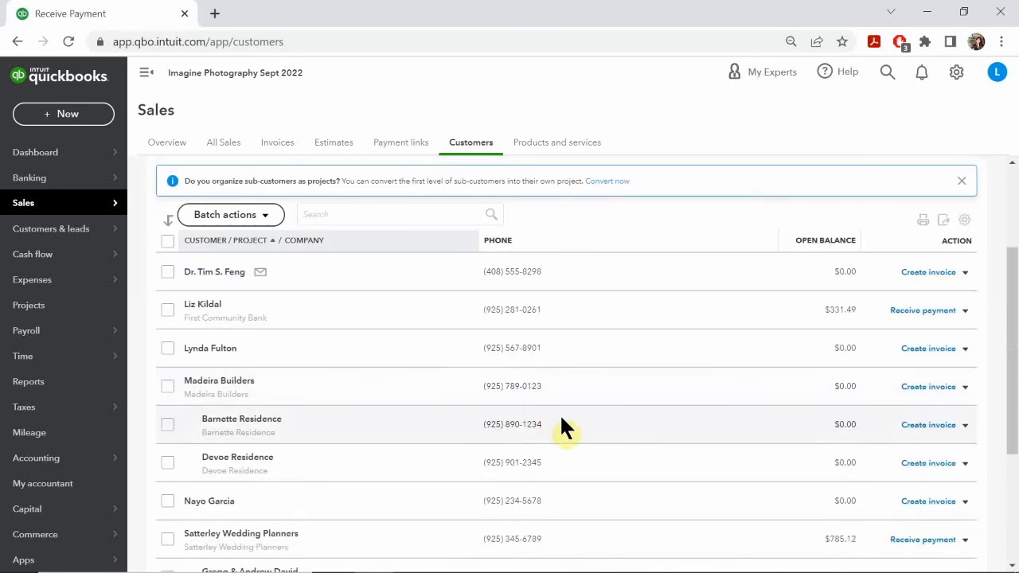
{"action": "scroll", "coordinate": [755, 402], "scroll_direction": "down", "scroll_amount": 5}
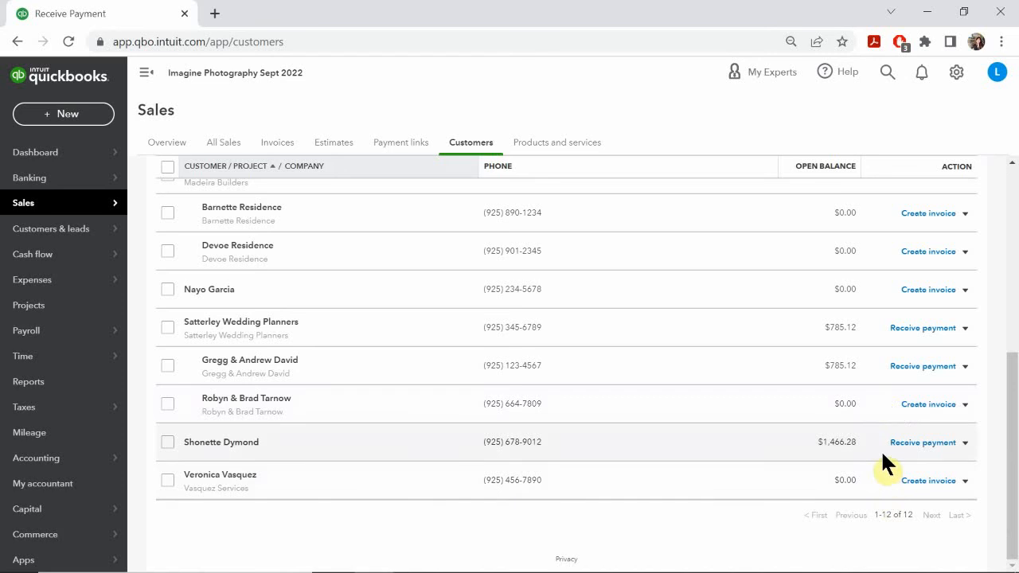
{"action": "scroll", "coordinate": [882, 454], "scroll_direction": "up", "scroll_amount": 1}
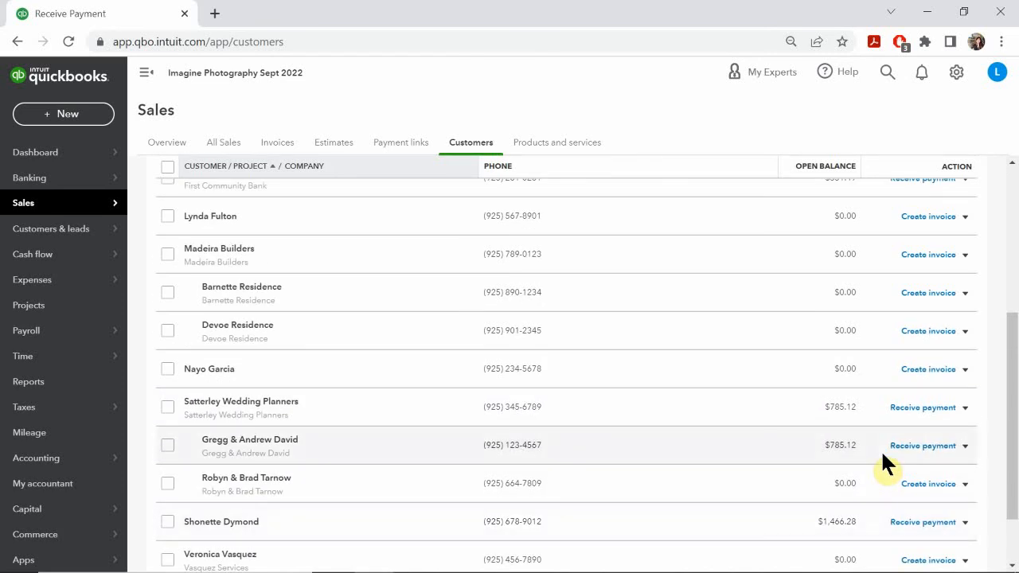
{"action": "scroll", "coordinate": [882, 456], "scroll_direction": "up", "scroll_amount": 2}
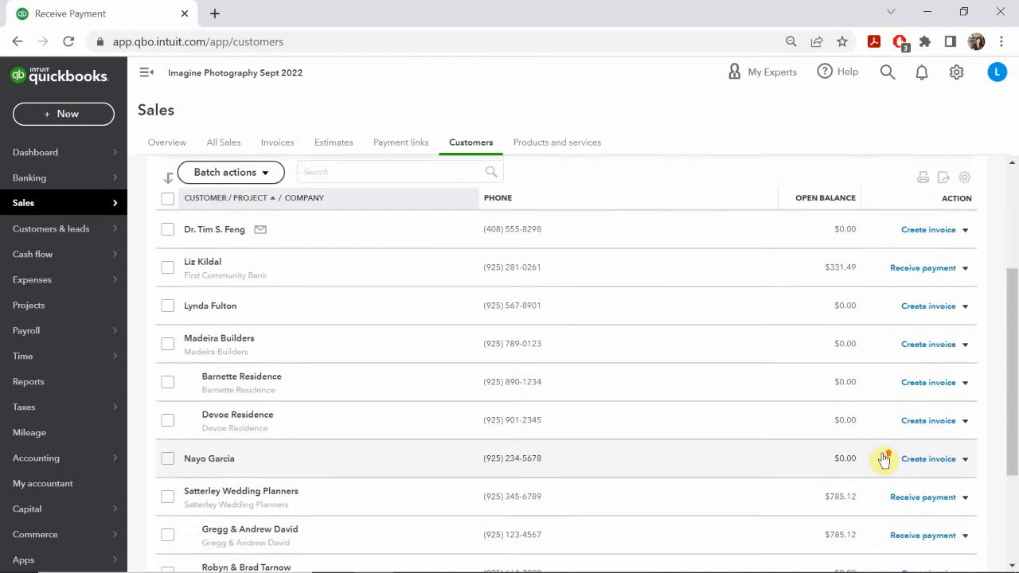
{"action": "scroll", "coordinate": [881, 460], "scroll_direction": "up", "scroll_amount": 1}
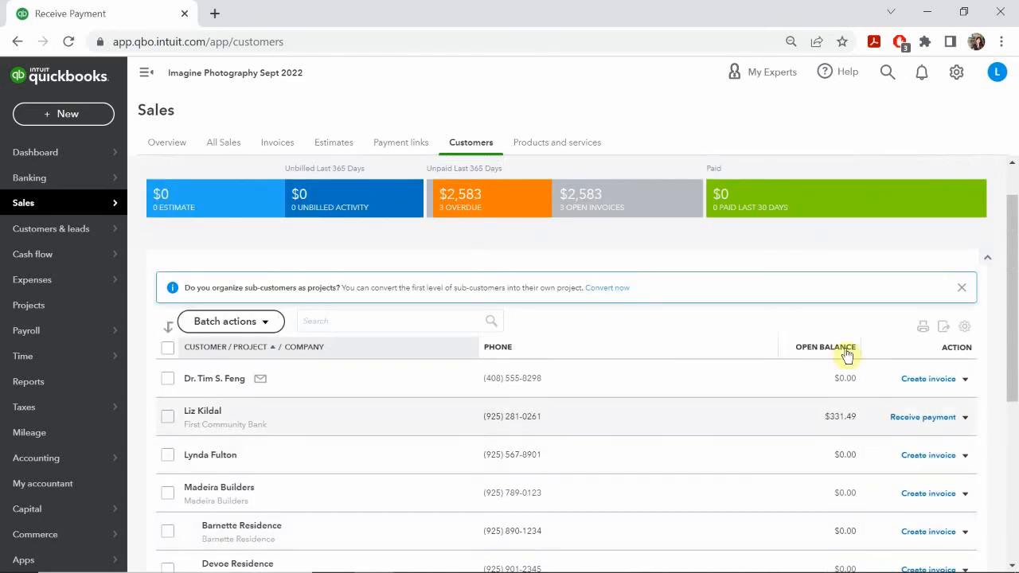
{"action": "left_click_drag", "start_coordinate": [773, 347], "coordinate": [717, 354]}
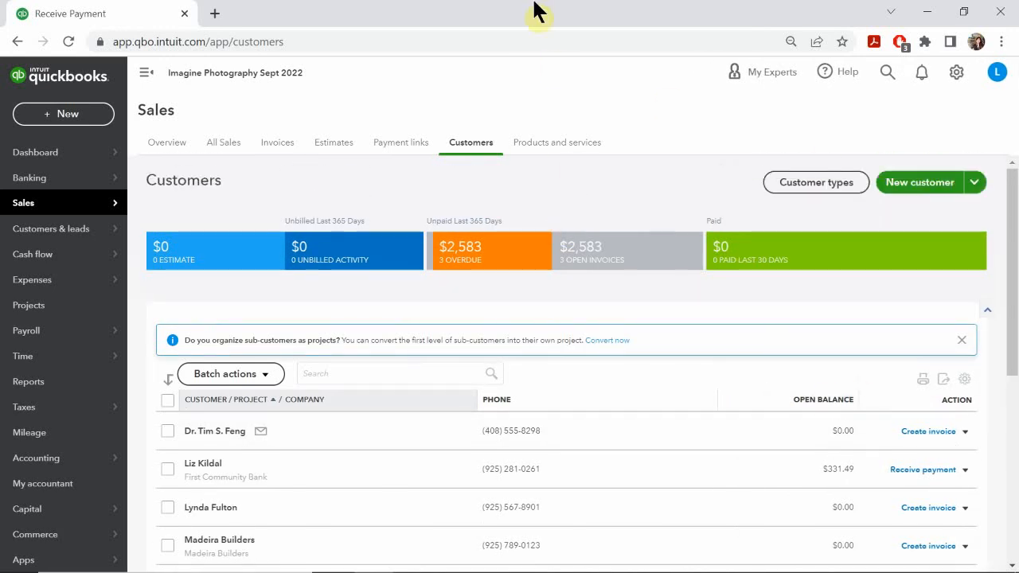
Open the list of all sales transactions and review the payments, invoices and sales receipts with their balances and statuses.
{"action": "left_click", "coordinate": [227, 152]}
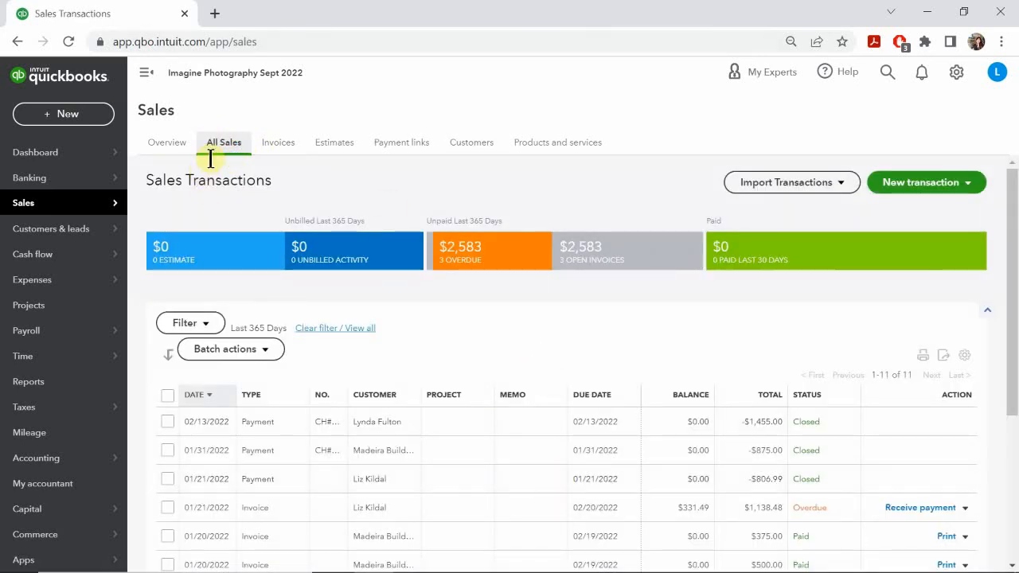
{"action": "scroll", "coordinate": [432, 375], "scroll_direction": "down", "scroll_amount": 3}
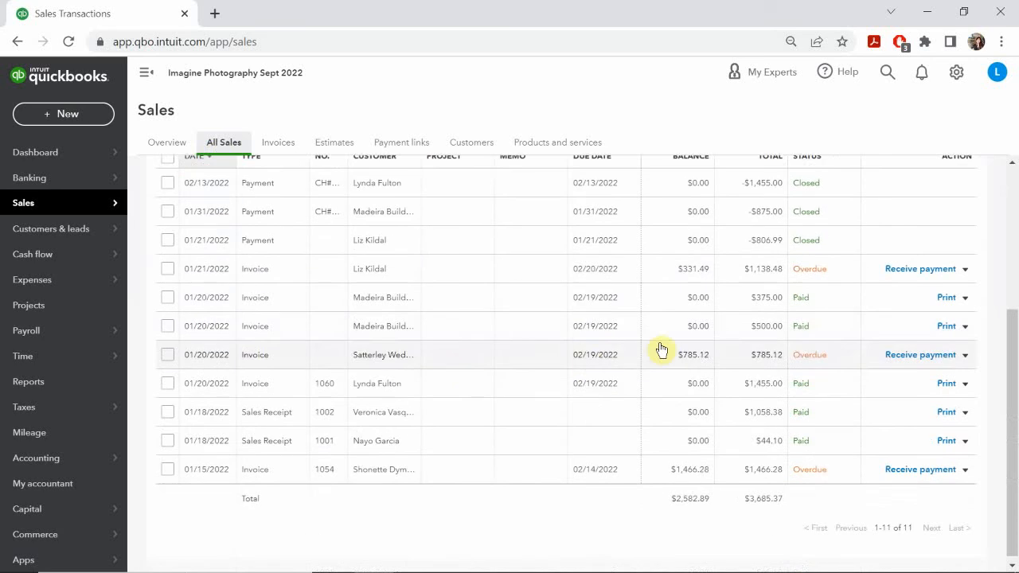
{"action": "scroll", "coordinate": [764, 448], "scroll_direction": "up", "scroll_amount": 2}
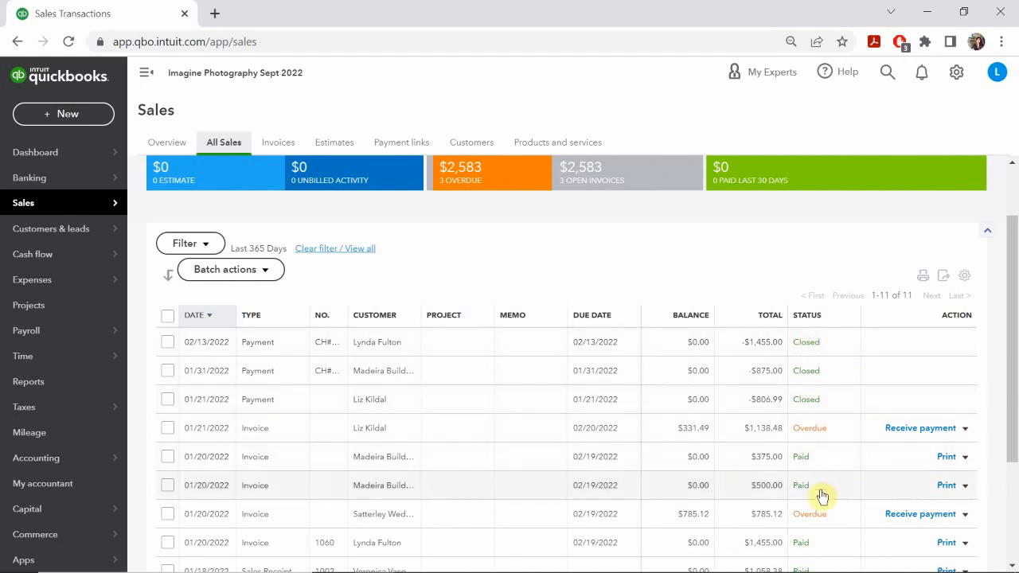
{"action": "scroll", "coordinate": [832, 491], "scroll_direction": "down", "scroll_amount": 1}
{"action": "scroll", "coordinate": [831, 492], "scroll_direction": "down", "scroll_amount": 1}
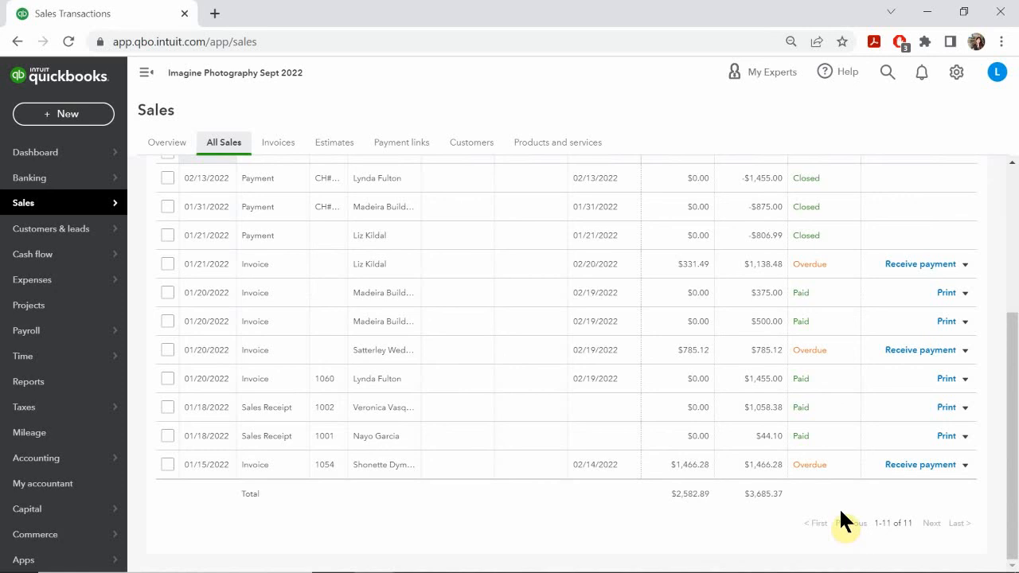
{"action": "scroll", "coordinate": [840, 510], "scroll_direction": "up", "scroll_amount": 1}
{"action": "scroll", "coordinate": [839, 507], "scroll_direction": "up", "scroll_amount": 2}
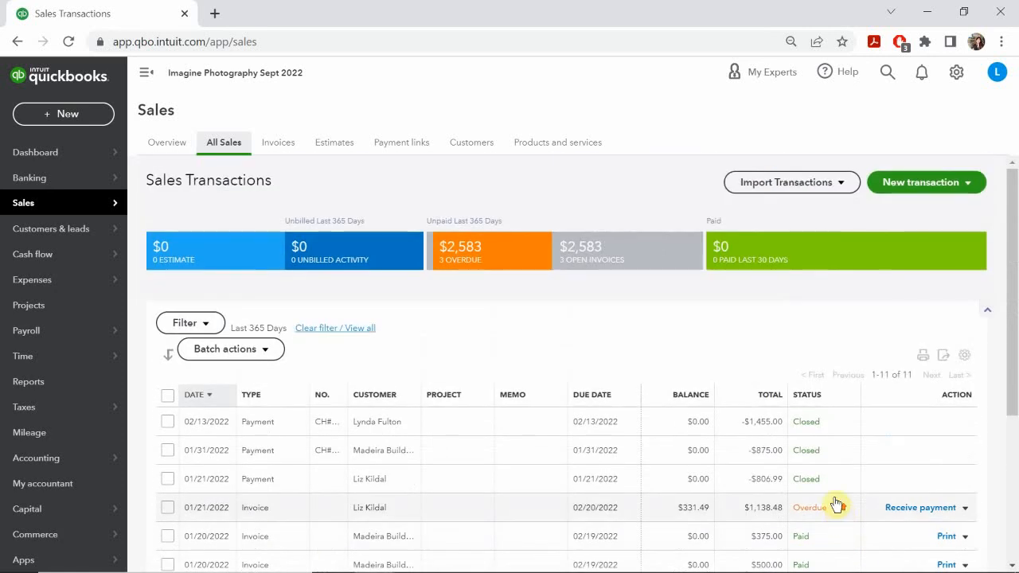
Open the Madeira Builders customer record and review its transaction list of invoices and payments.
{"action": "left_click", "coordinate": [475, 149]}
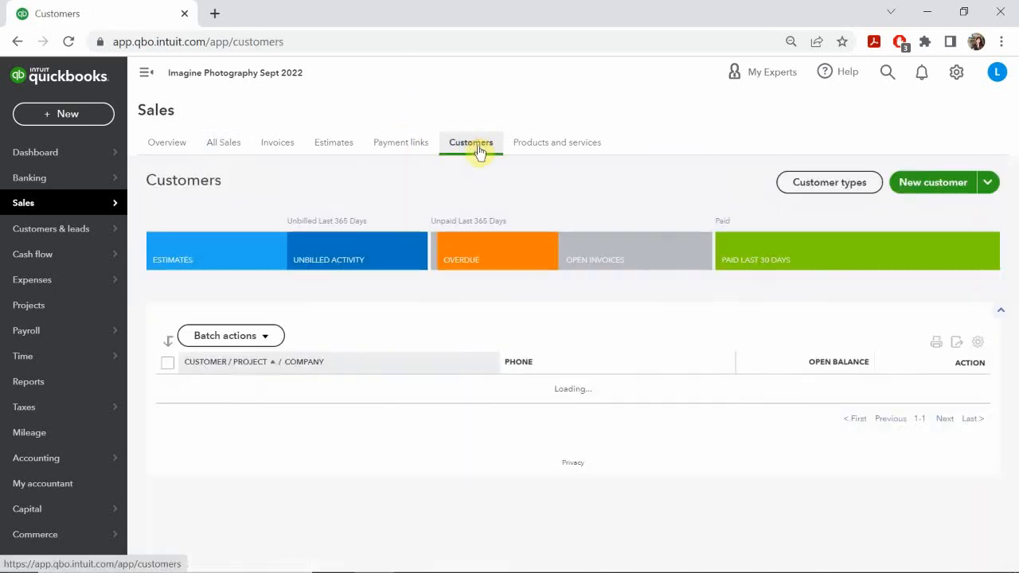
{"action": "scroll", "coordinate": [239, 454], "scroll_direction": "down", "scroll_amount": 1}
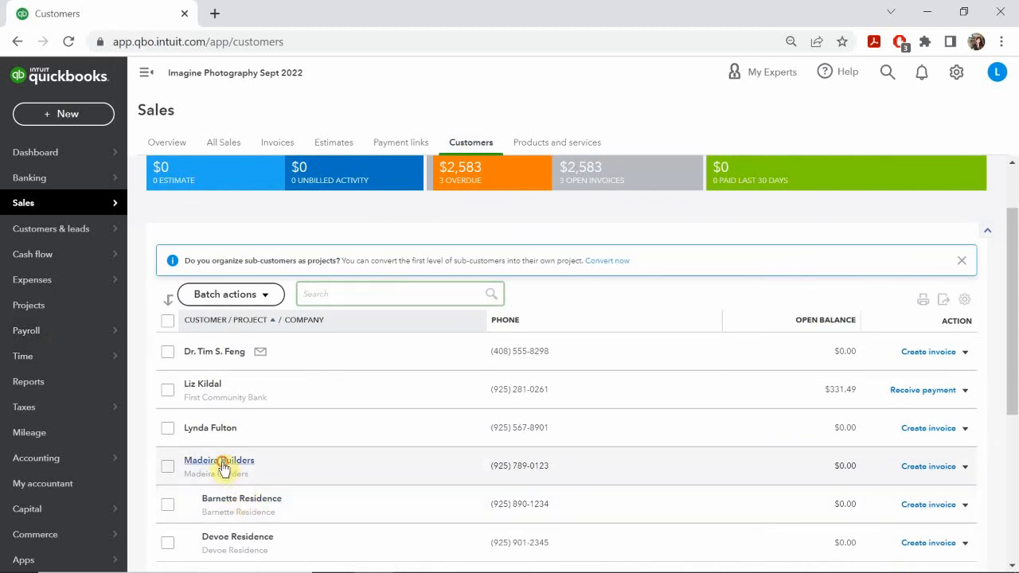
{"action": "left_click", "coordinate": [221, 460]}
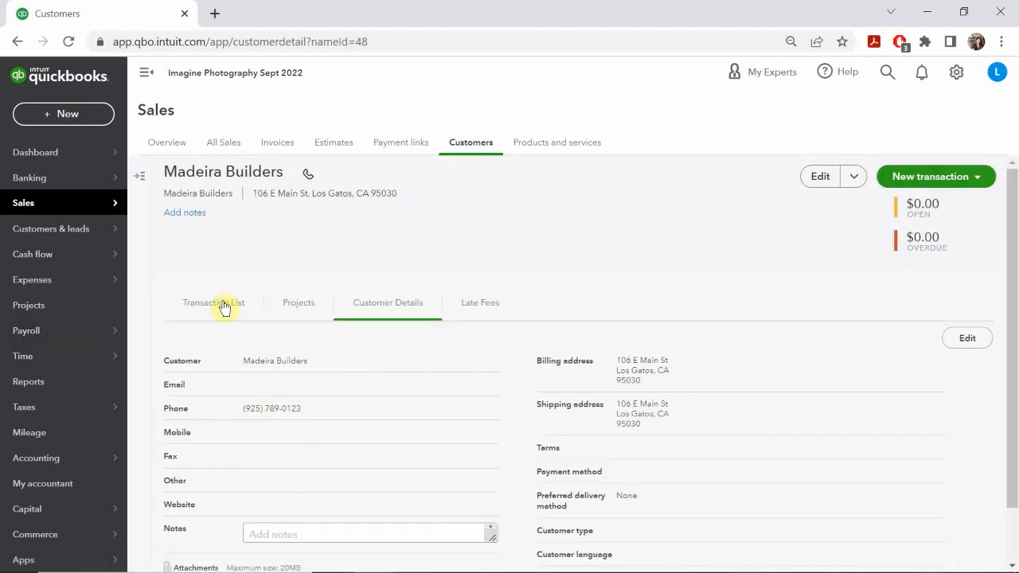
{"action": "left_click", "coordinate": [220, 305]}
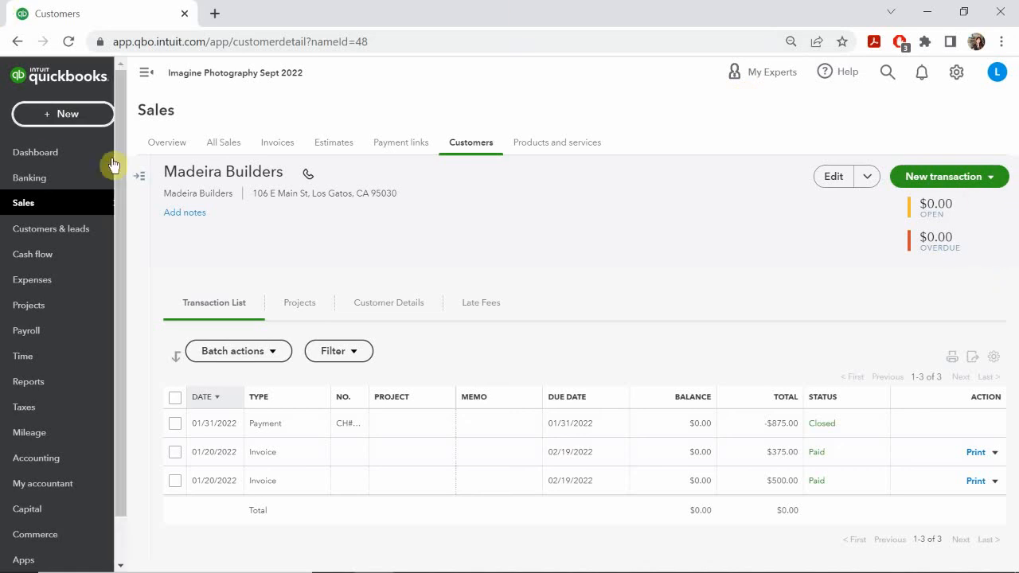
Return to the customer list and review the open balances of the customers and sub-customers.
{"action": "left_click", "coordinate": [472, 150]}
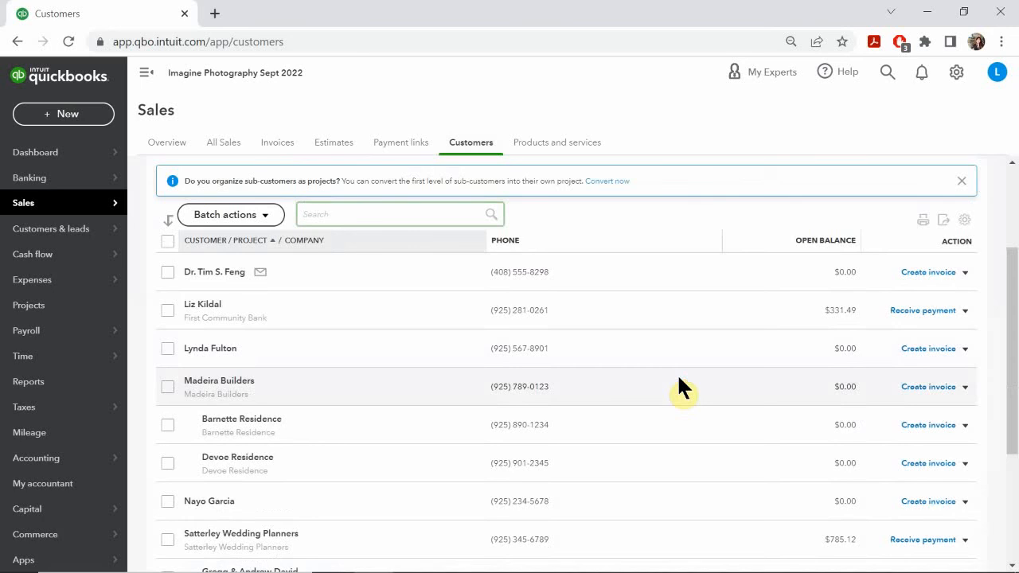
{"action": "scroll", "coordinate": [678, 381], "scroll_direction": "down", "scroll_amount": 2}
{"action": "scroll", "coordinate": [676, 382], "scroll_direction": "up", "scroll_amount": 3}
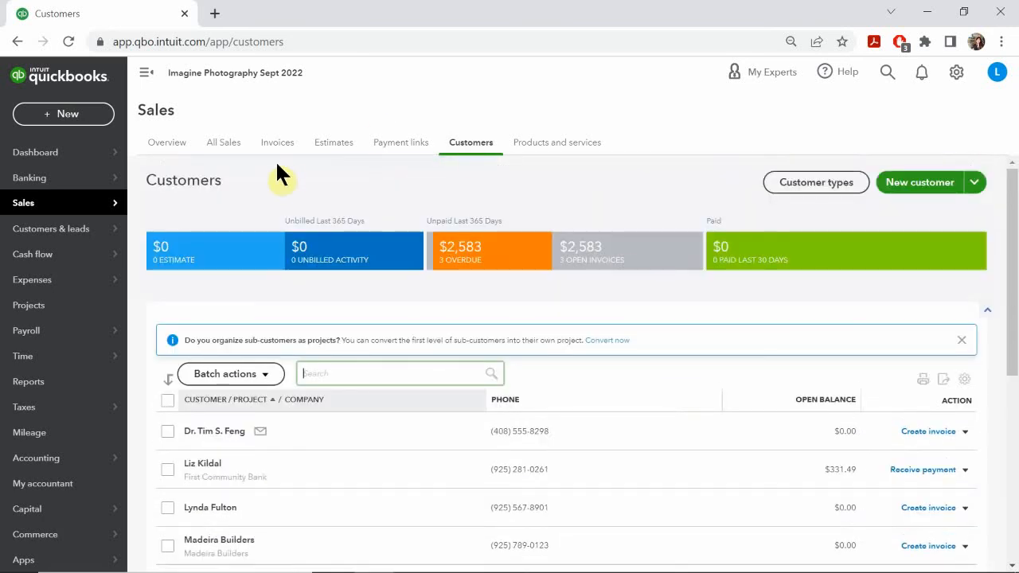
Open the list of all sales transactions and check the status and balance of each payment, invoice and sales receipt.
{"action": "left_click", "coordinate": [224, 144]}
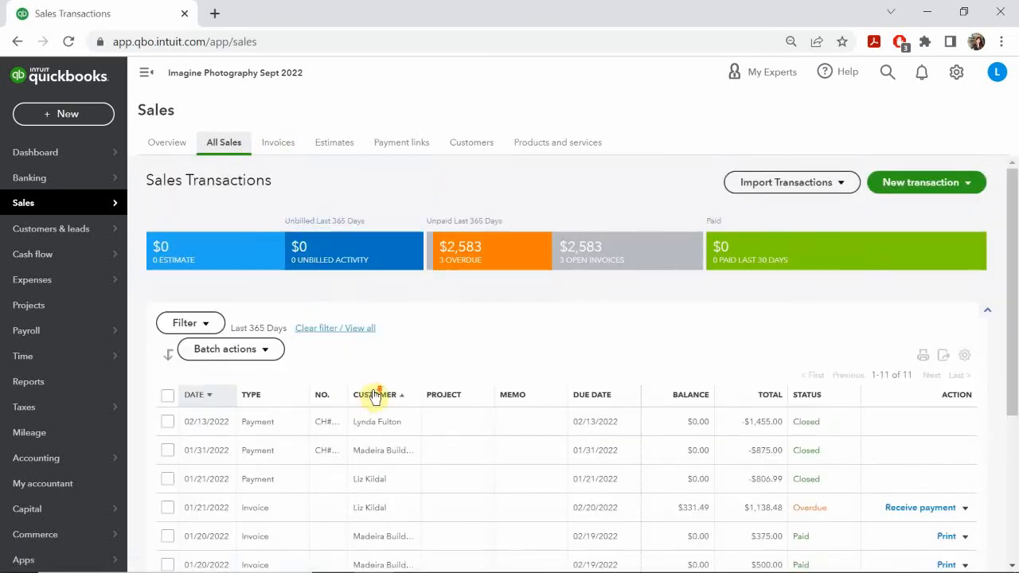
{"action": "scroll", "coordinate": [382, 394], "scroll_direction": "down", "scroll_amount": 2}
{"action": "scroll", "coordinate": [386, 396], "scroll_direction": "down", "scroll_amount": 1}
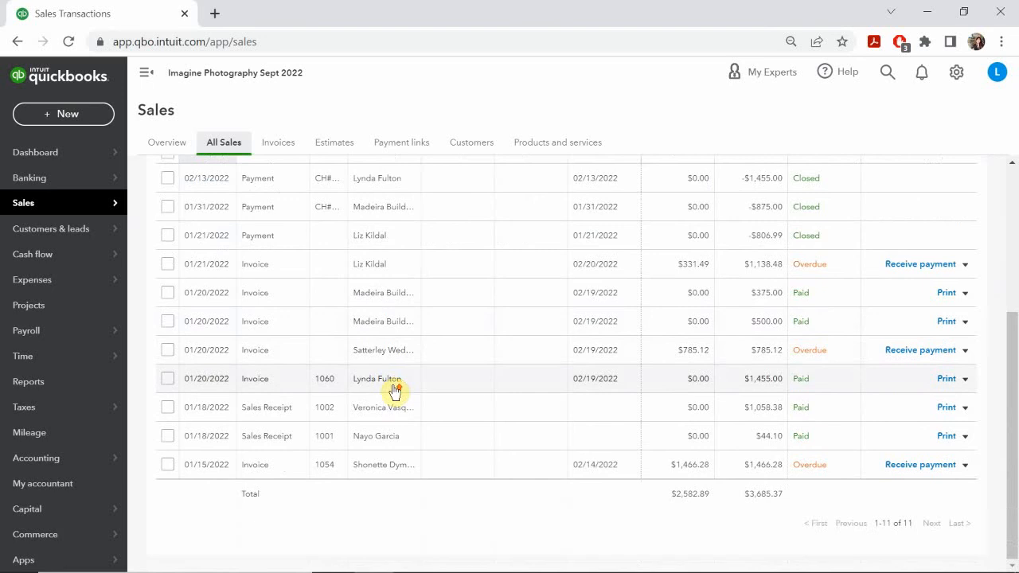
{"action": "scroll", "coordinate": [395, 386], "scroll_direction": "up", "scroll_amount": 2}
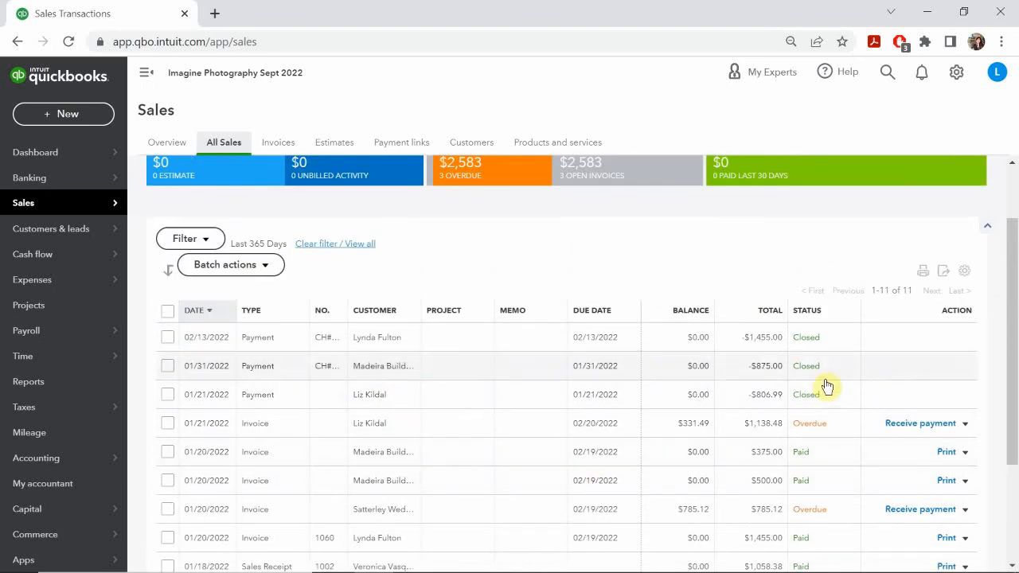
{"action": "scroll", "coordinate": [808, 406], "scroll_direction": "down", "scroll_amount": 1}
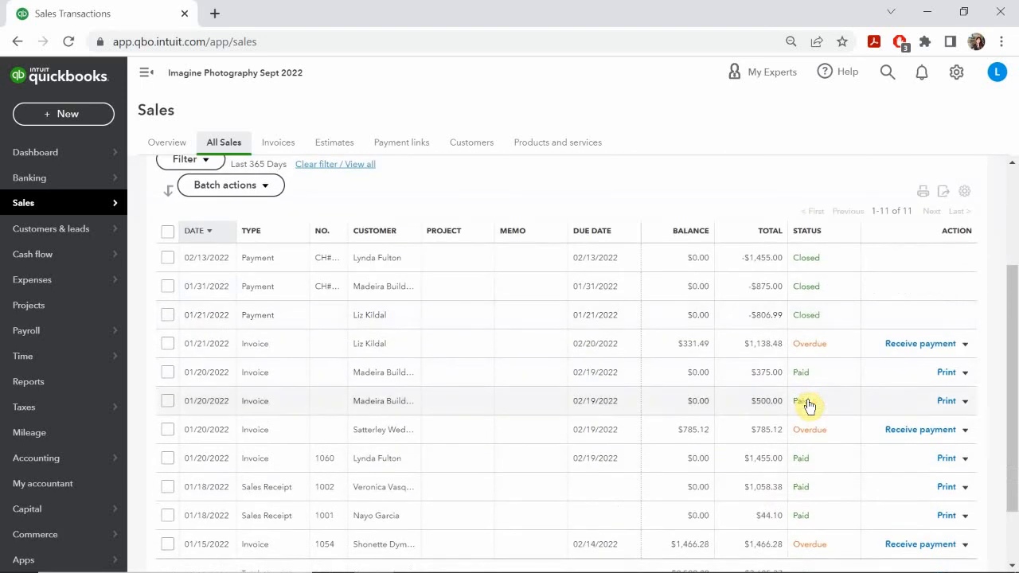
{"action": "scroll", "coordinate": [808, 405], "scroll_direction": "down", "scroll_amount": 1}
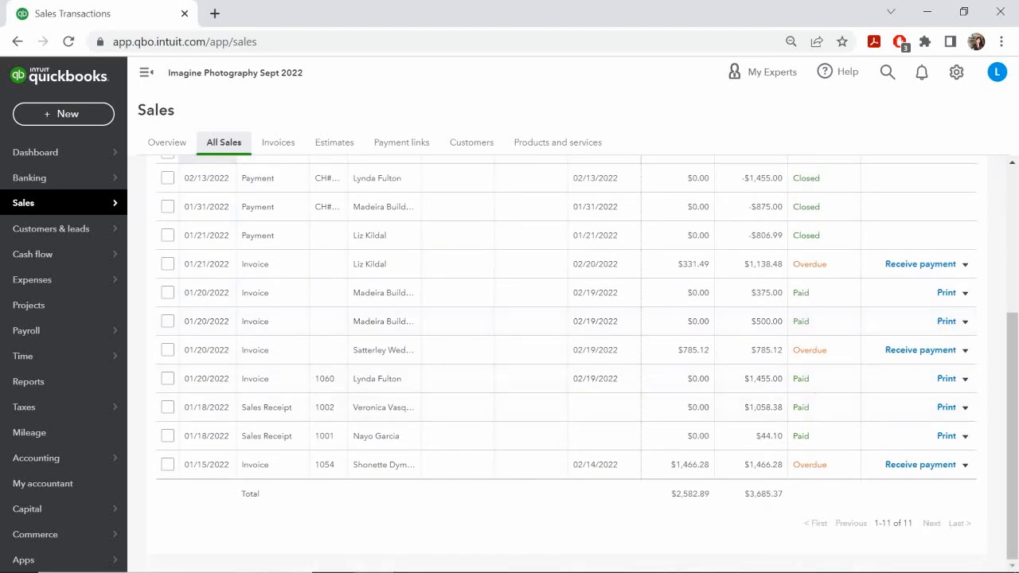
Switch to the PowerPoint slide show and advance to the Recording Bank Deposits slide.
{"action": "mouse_move", "coordinate": [513, 567]}
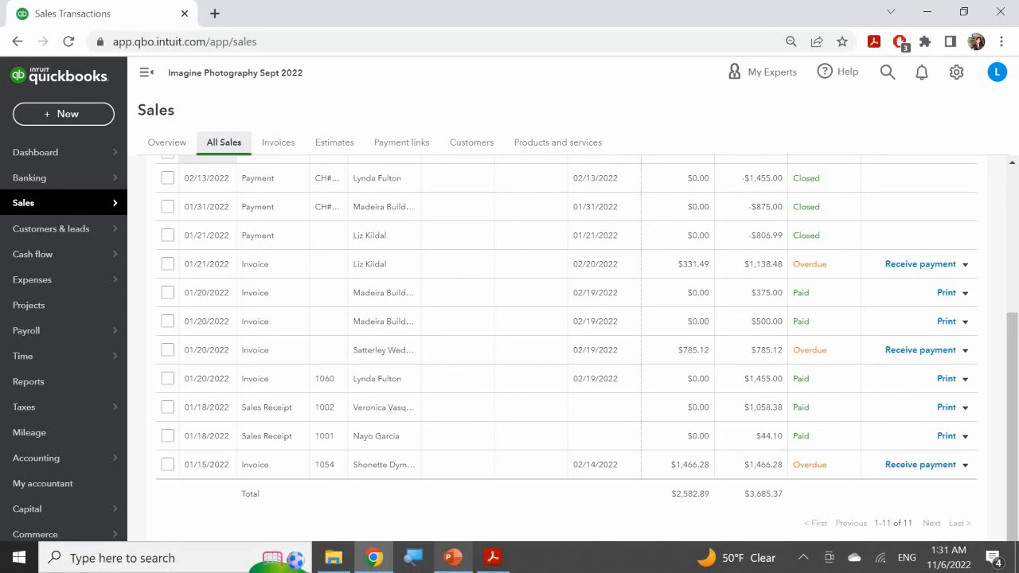
{"action": "mouse_move", "coordinate": [460, 562]}
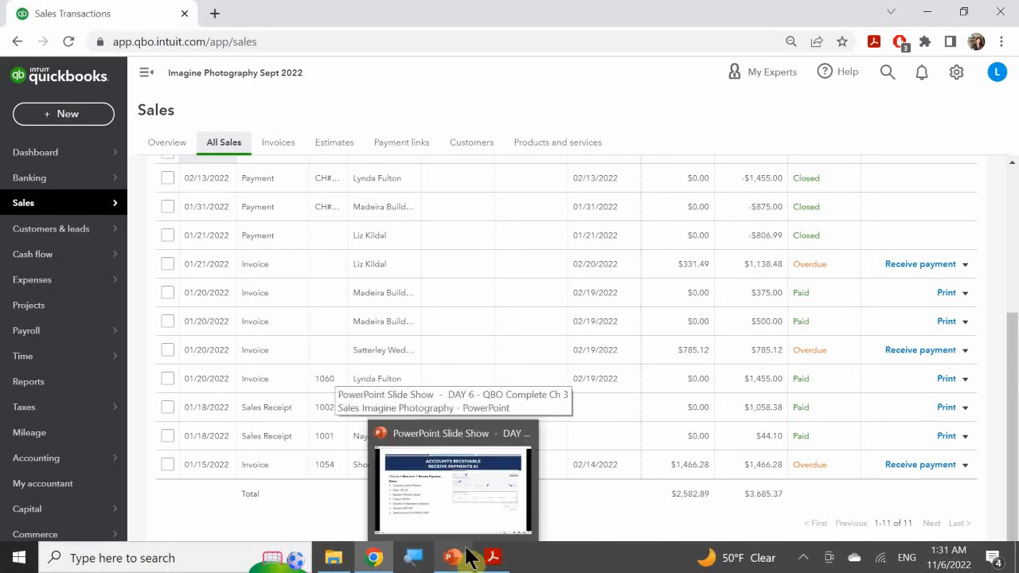
{"action": "left_click", "coordinate": [473, 491]}
{"action": "left_click", "coordinate": [506, 356]}
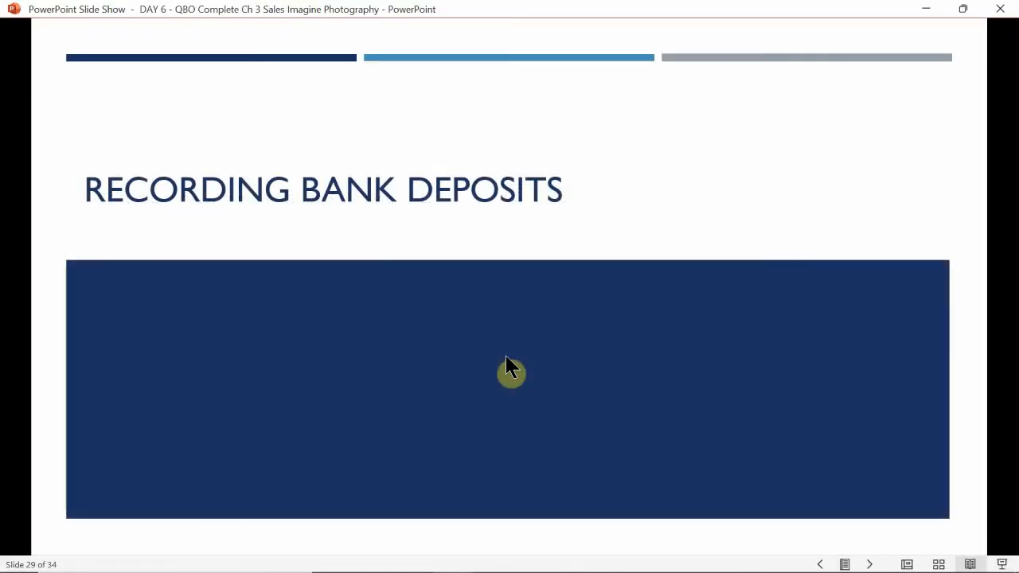
{"action": "mouse_move", "coordinate": [1017, 525]}
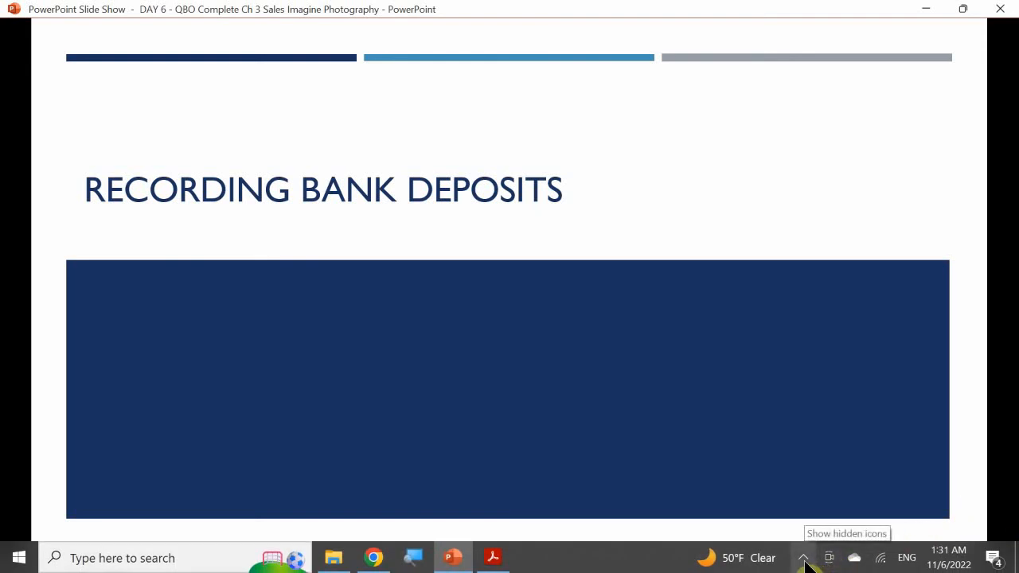
{"action": "left_click", "coordinate": [804, 560]}
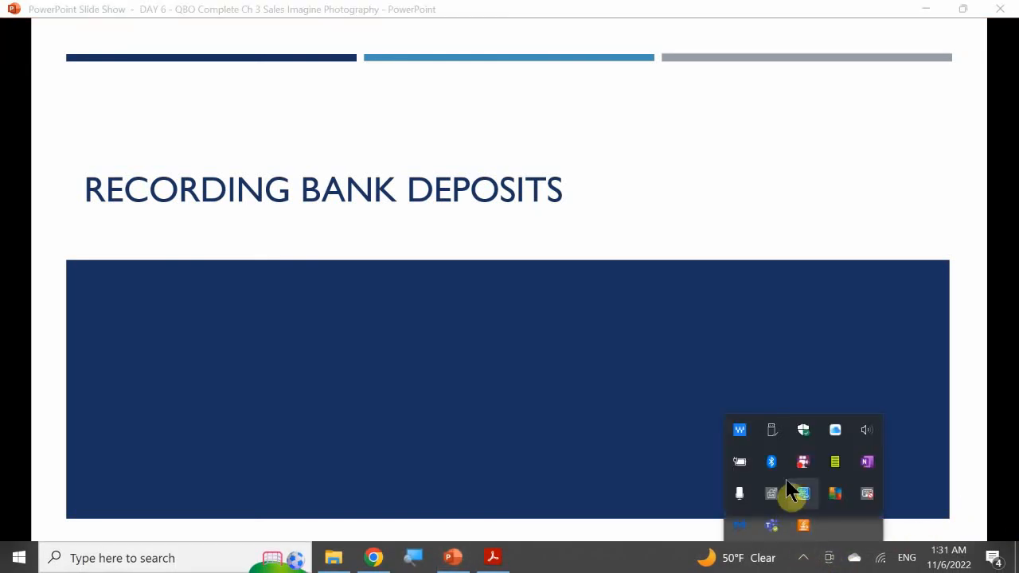